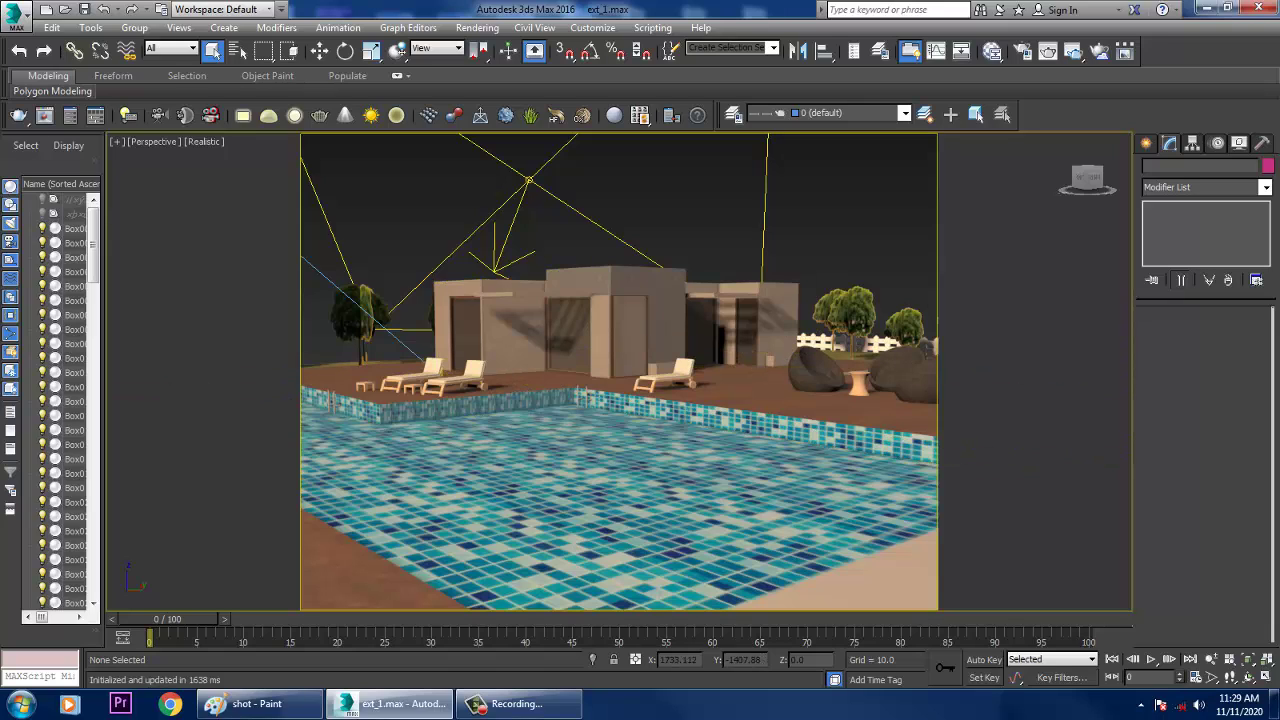
- Inspect the poolside house from above and up close, selecting the large glass panel under the pergola
scroll(690, 372, down, 10)
alt+middle_drag(690, 372, 710, 440)
scroll(690, 430, up, 8)
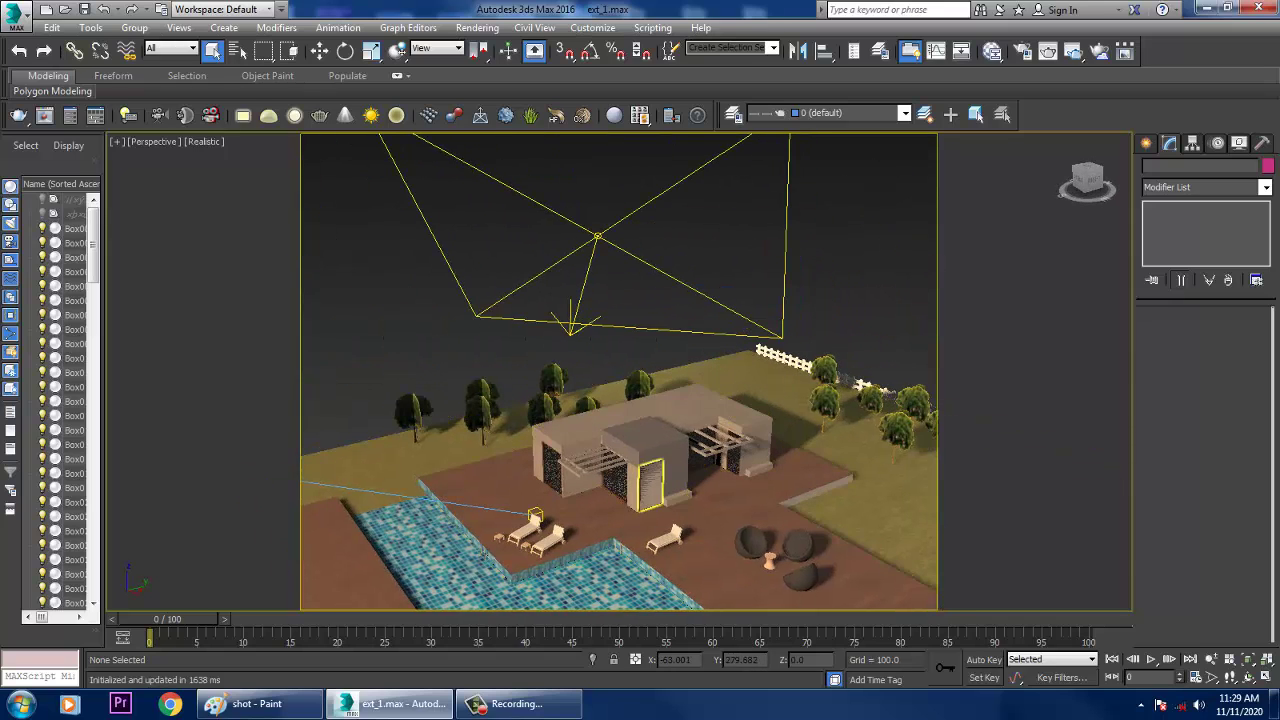
scroll(690, 430, up, 5)
click(602, 362)
alt+middle_drag(602, 362, 668, 366)
scroll(640, 360, up, 4)
scroll(640, 360, down, 3)
scroll(640, 360, down, 6)
middle_drag(668, 366, 543, 366)
scroll(560, 365, up, 3)
middle_drag(440, 310, 710, 403)
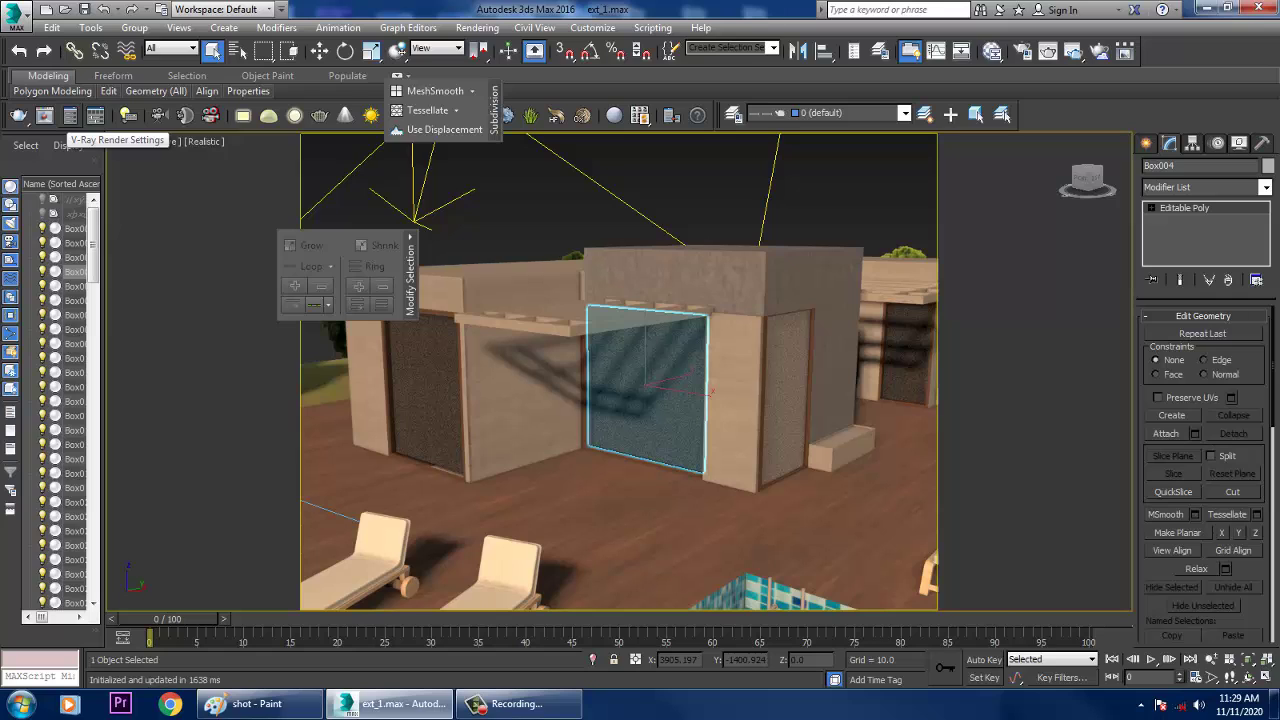
- Open the V-Ray Quick Settings and apply the ArchViz exterior preset
key(F10)
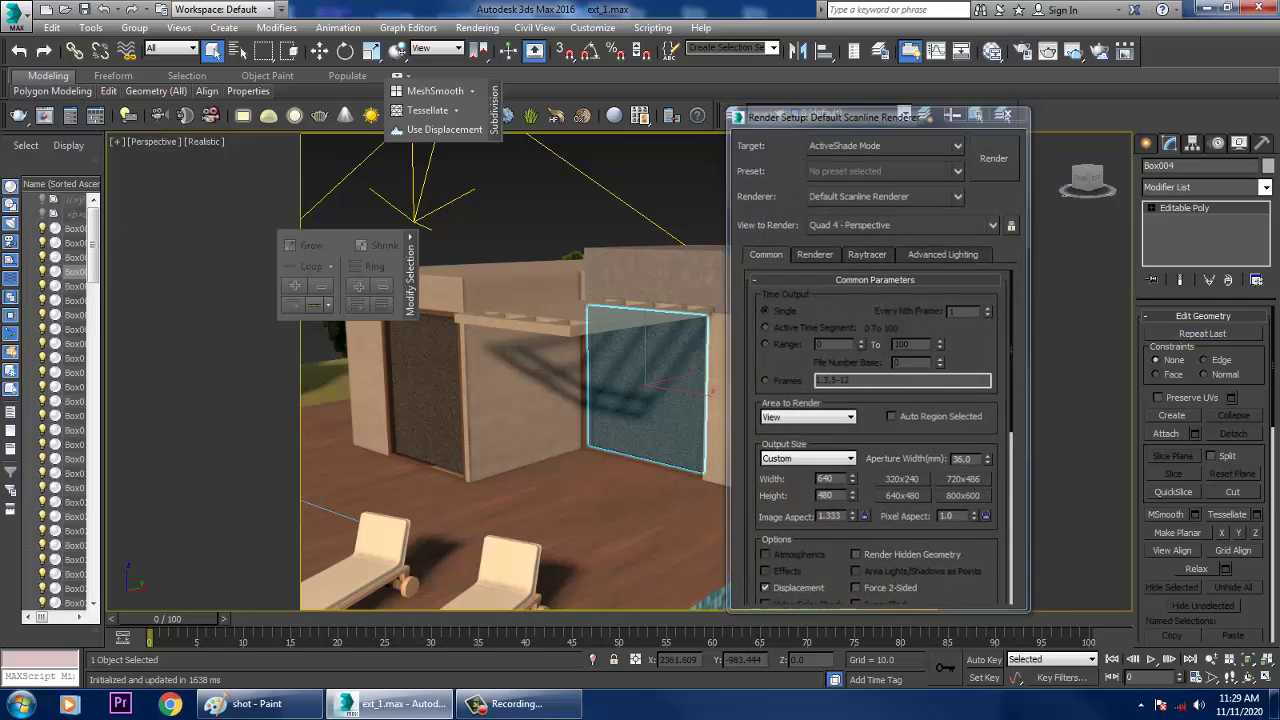
click(1009, 112)
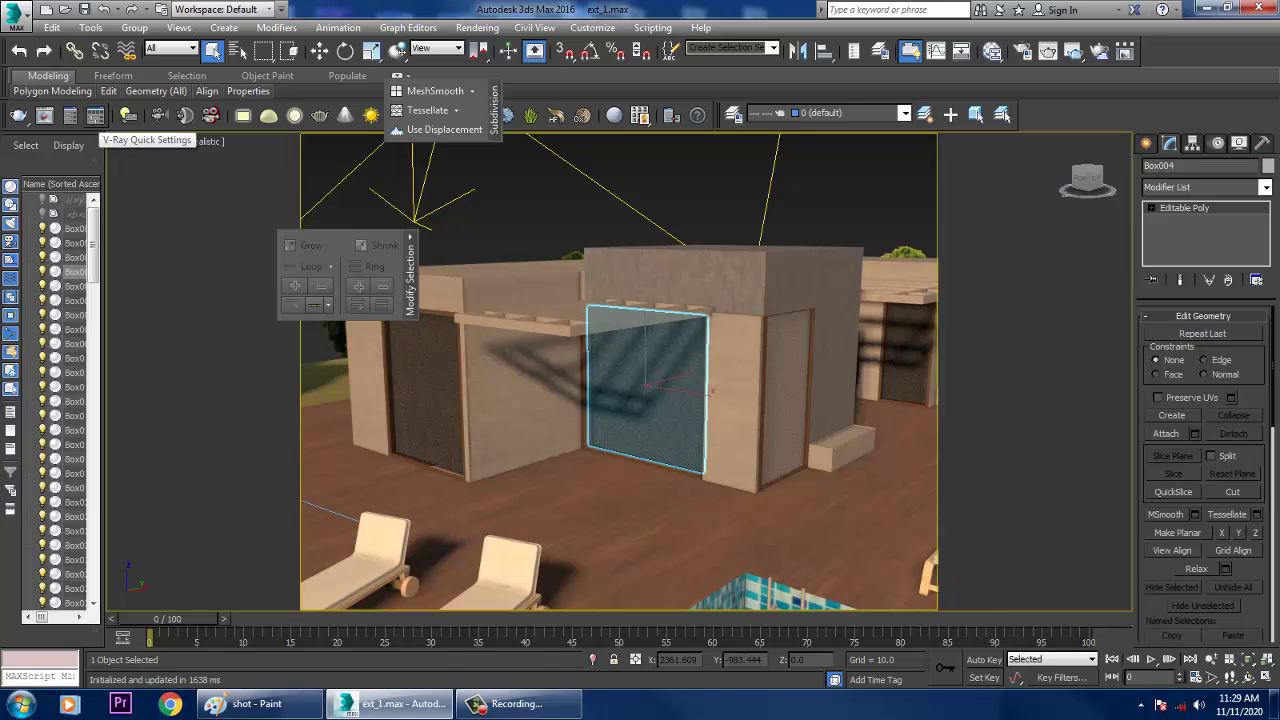
click(96, 115)
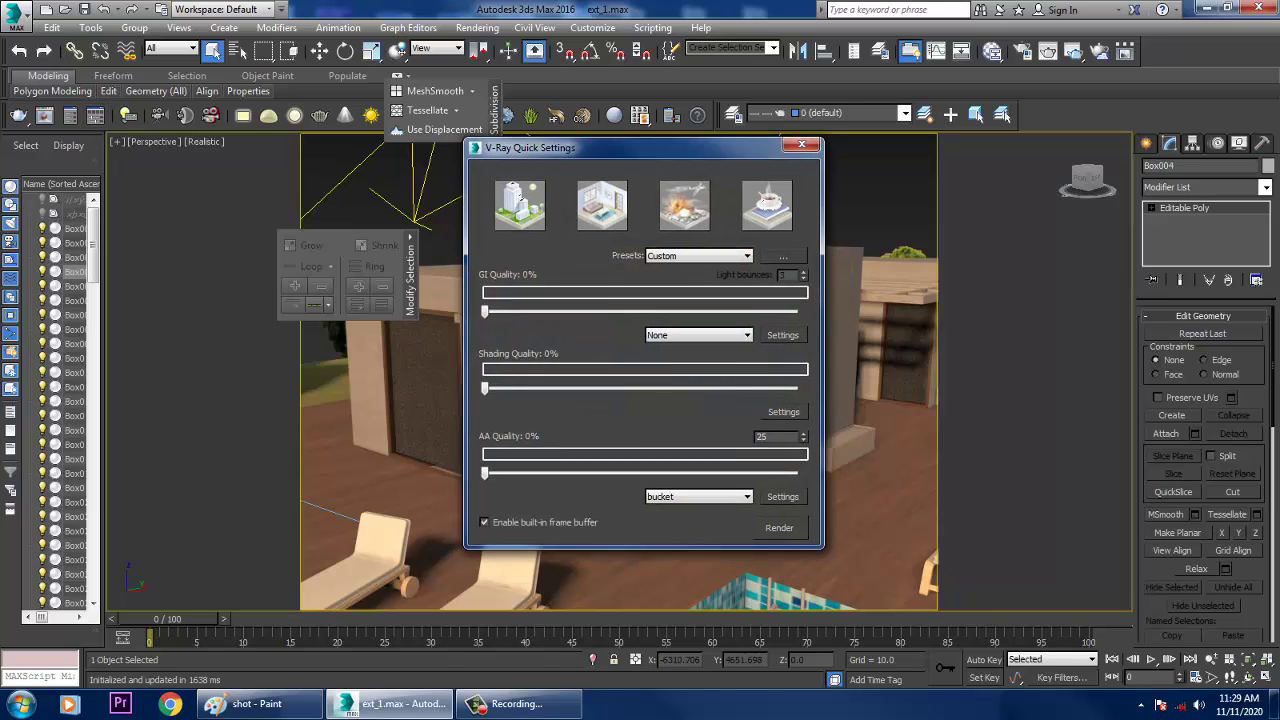
drag(560, 148, 886, 175)
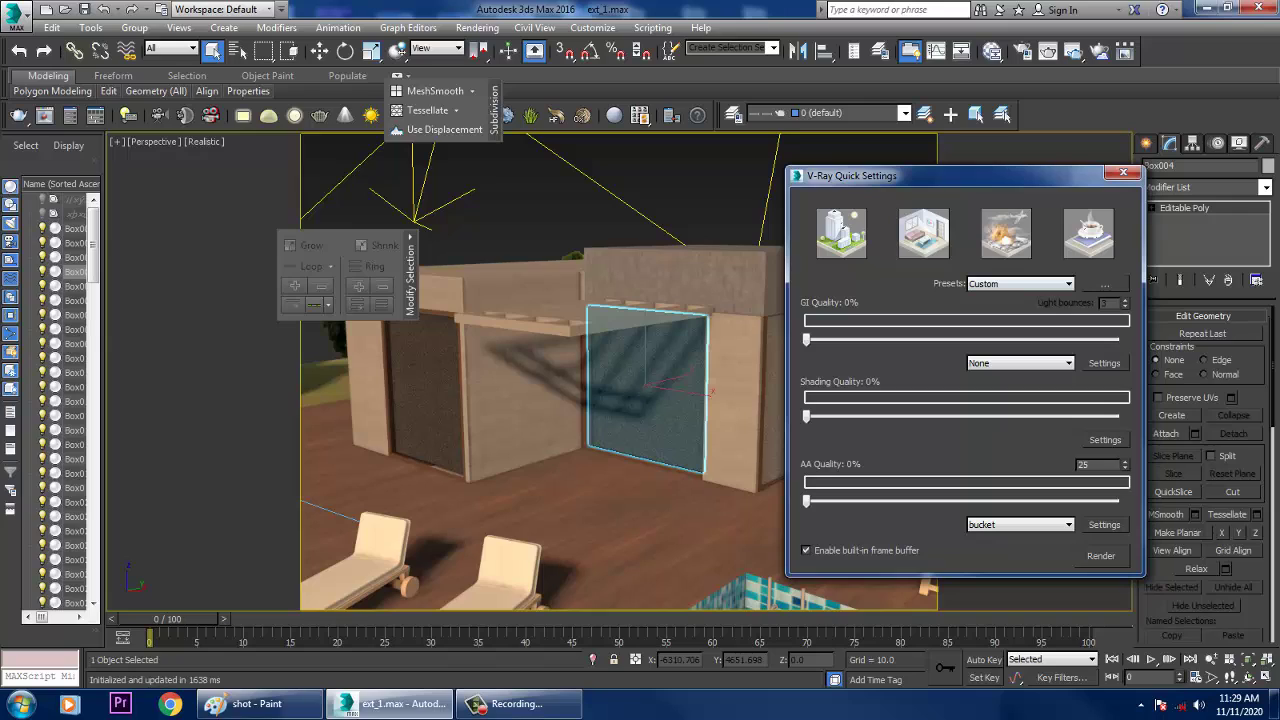
click(1067, 284)
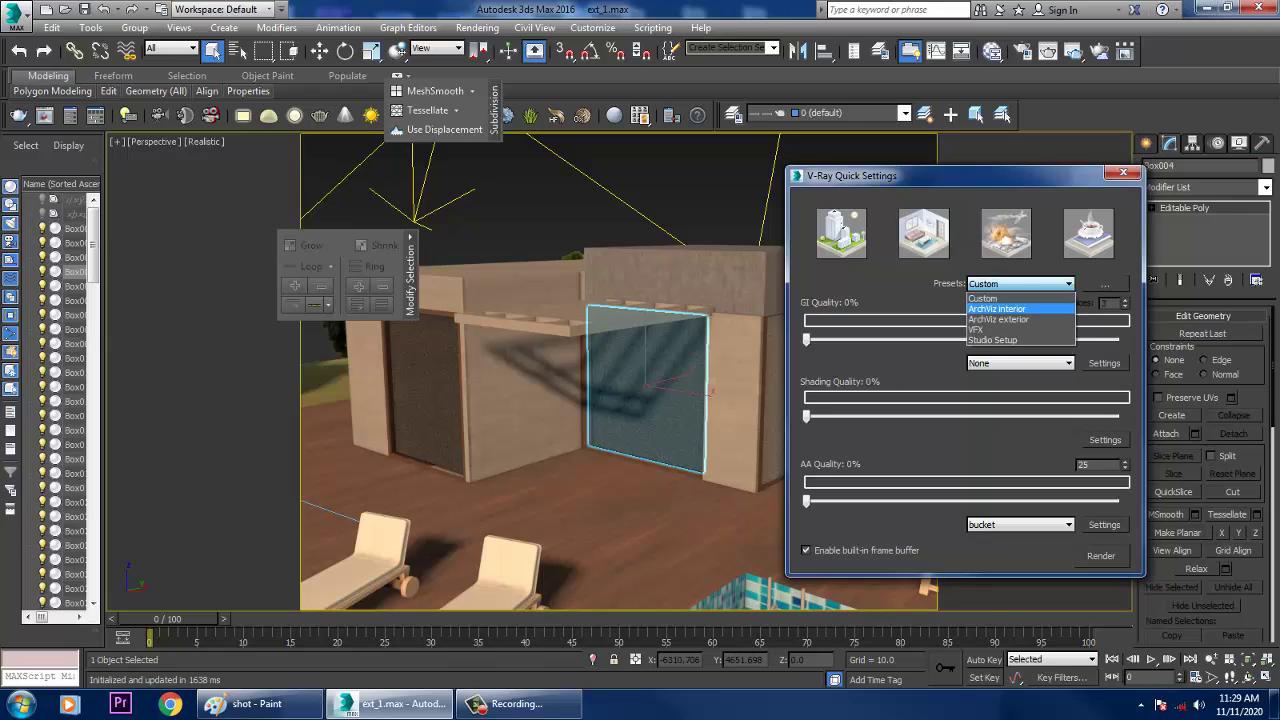
click(998, 319)
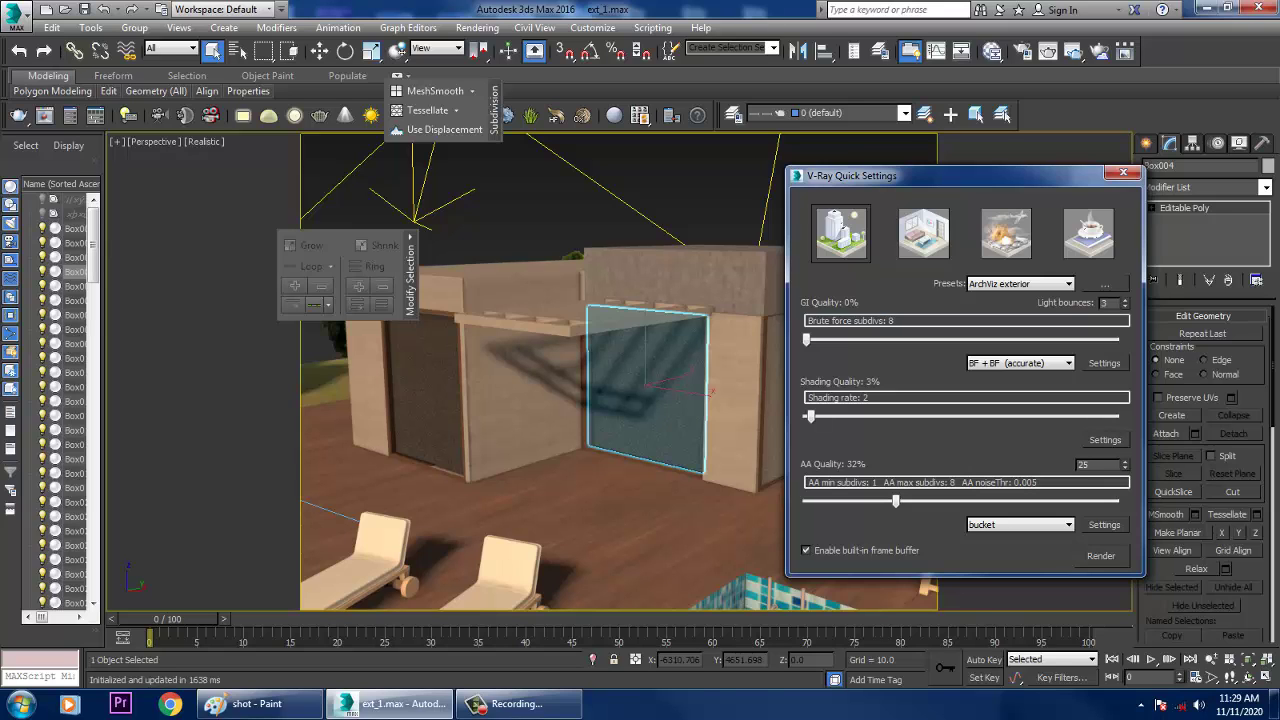
- Review the Default Scanline Renderer and raytracer settings and run a test ActiveShade render of the perspective view
click(1104, 363)
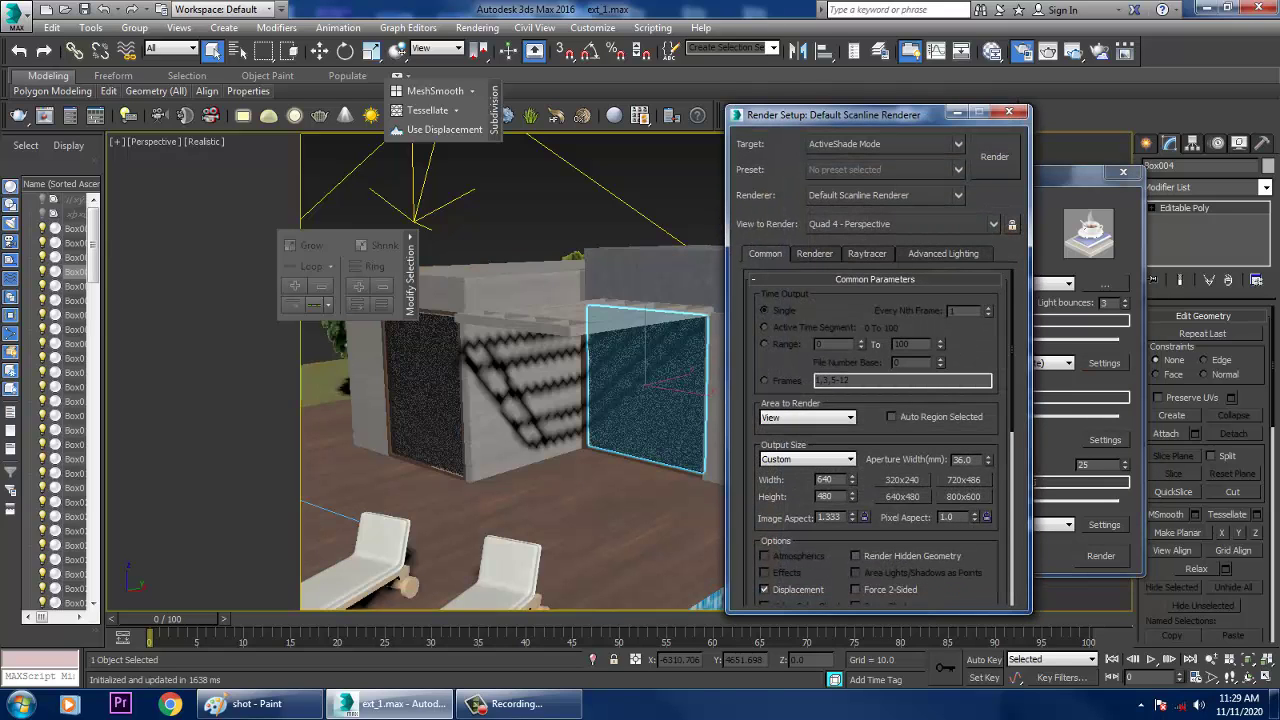
click(814, 254)
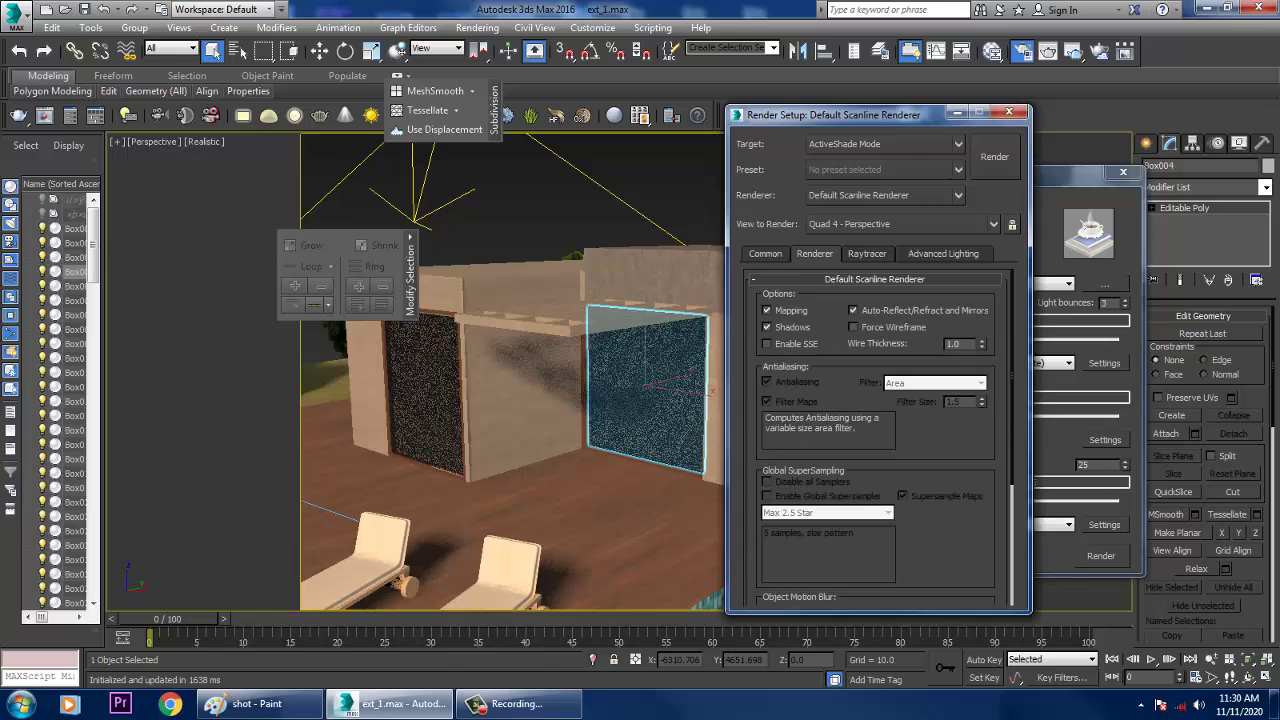
click(867, 254)
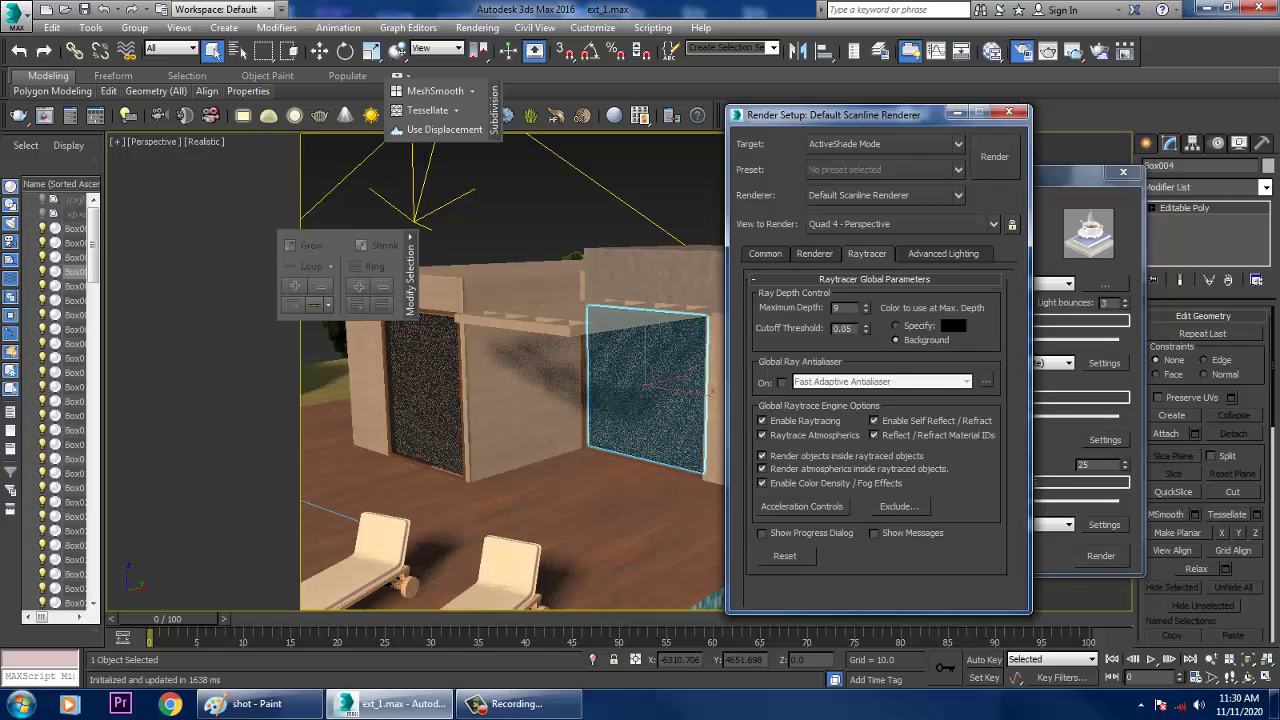
click(885, 195)
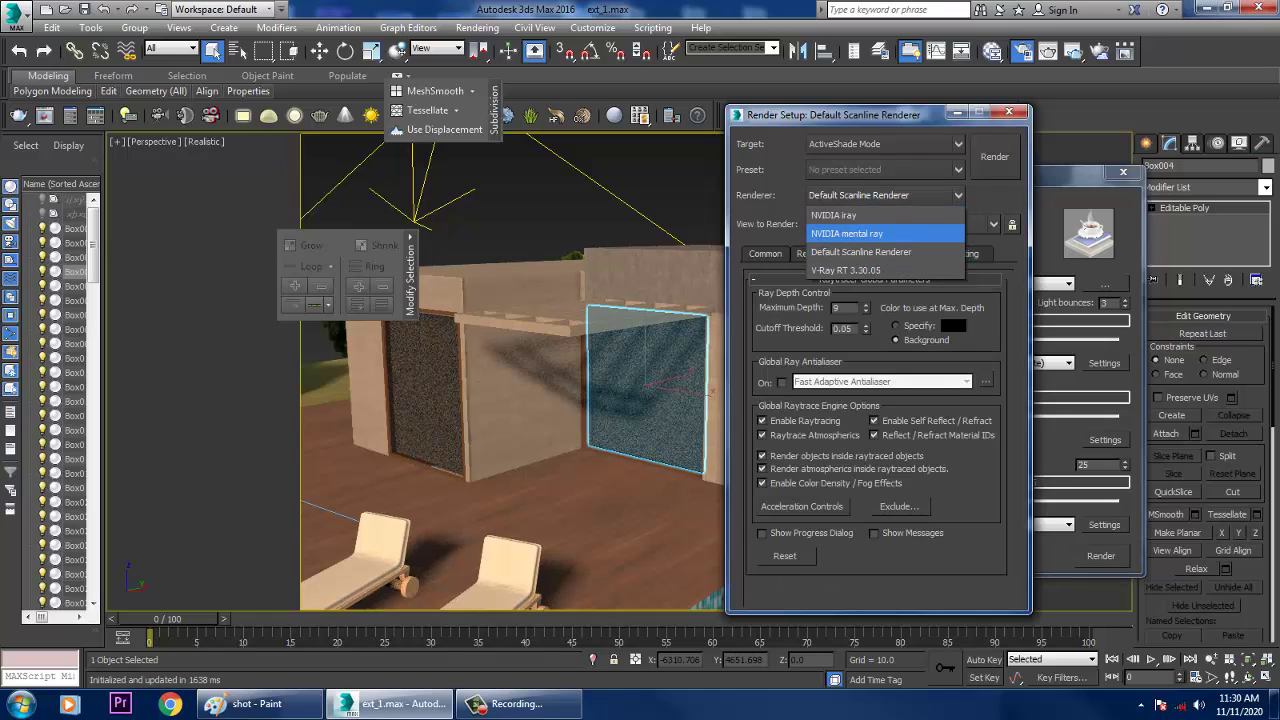
click(995, 157)
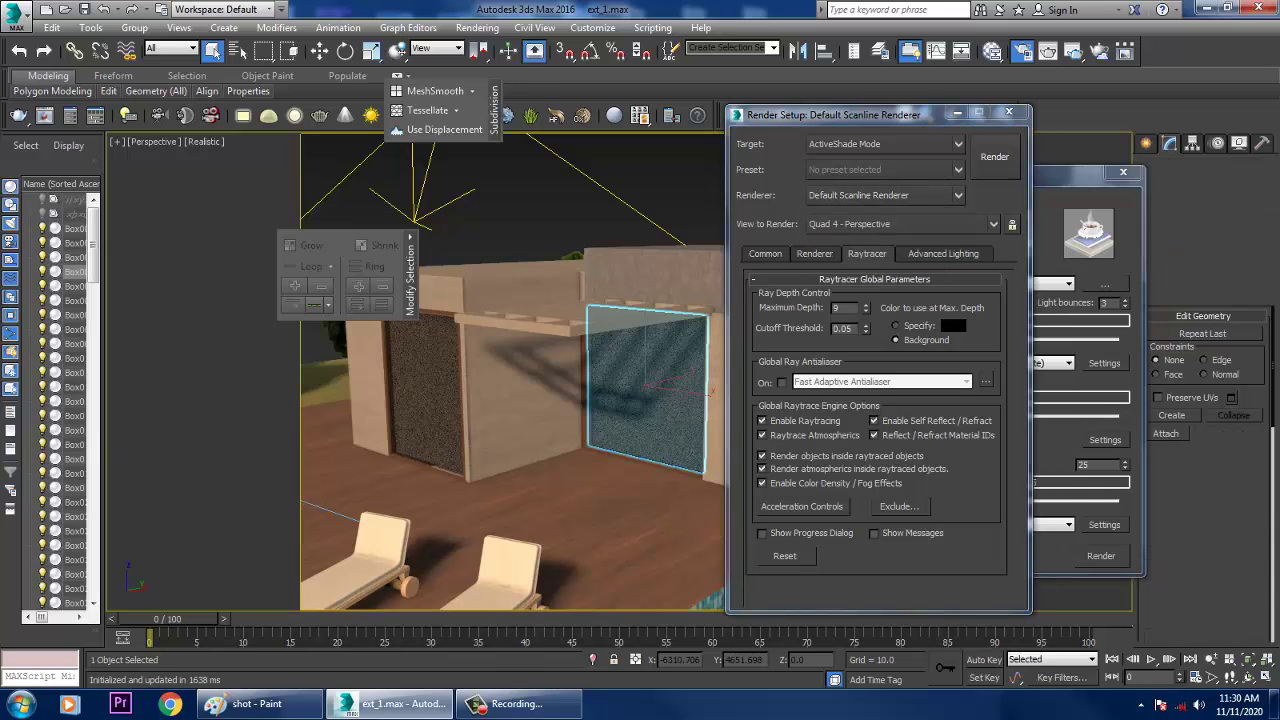
key(Return)
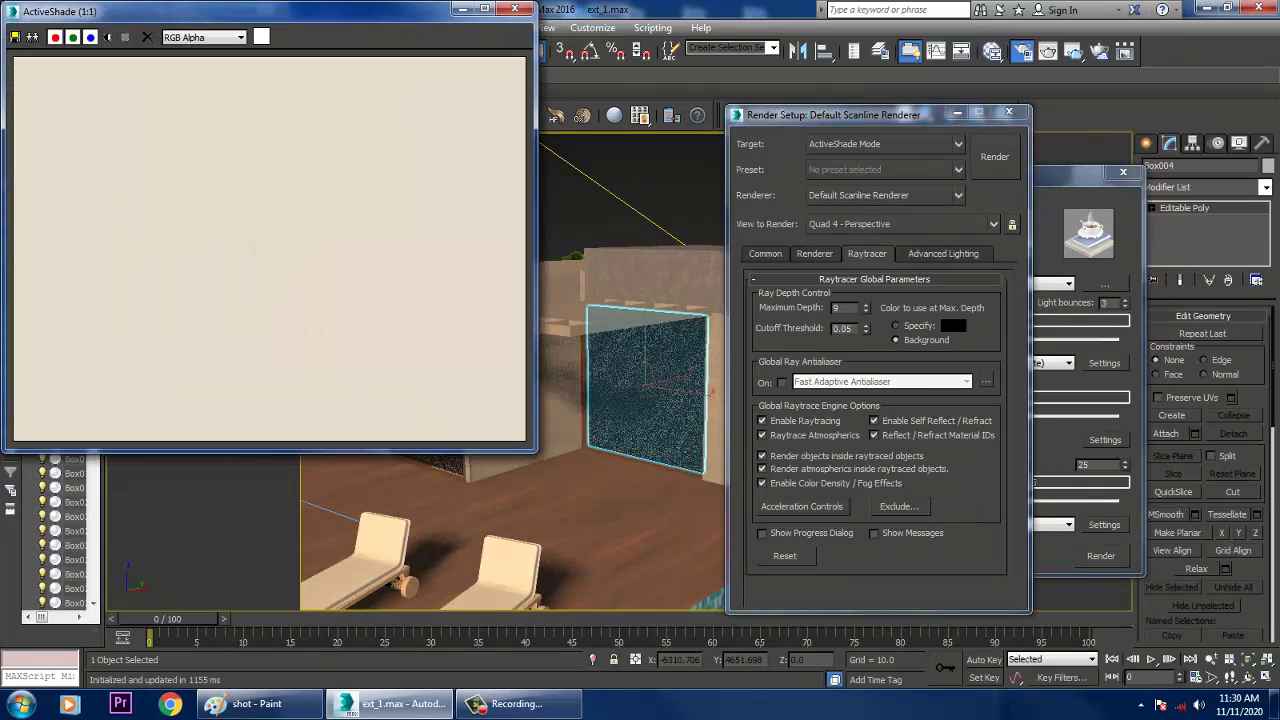
click(514, 9)
click(1009, 112)
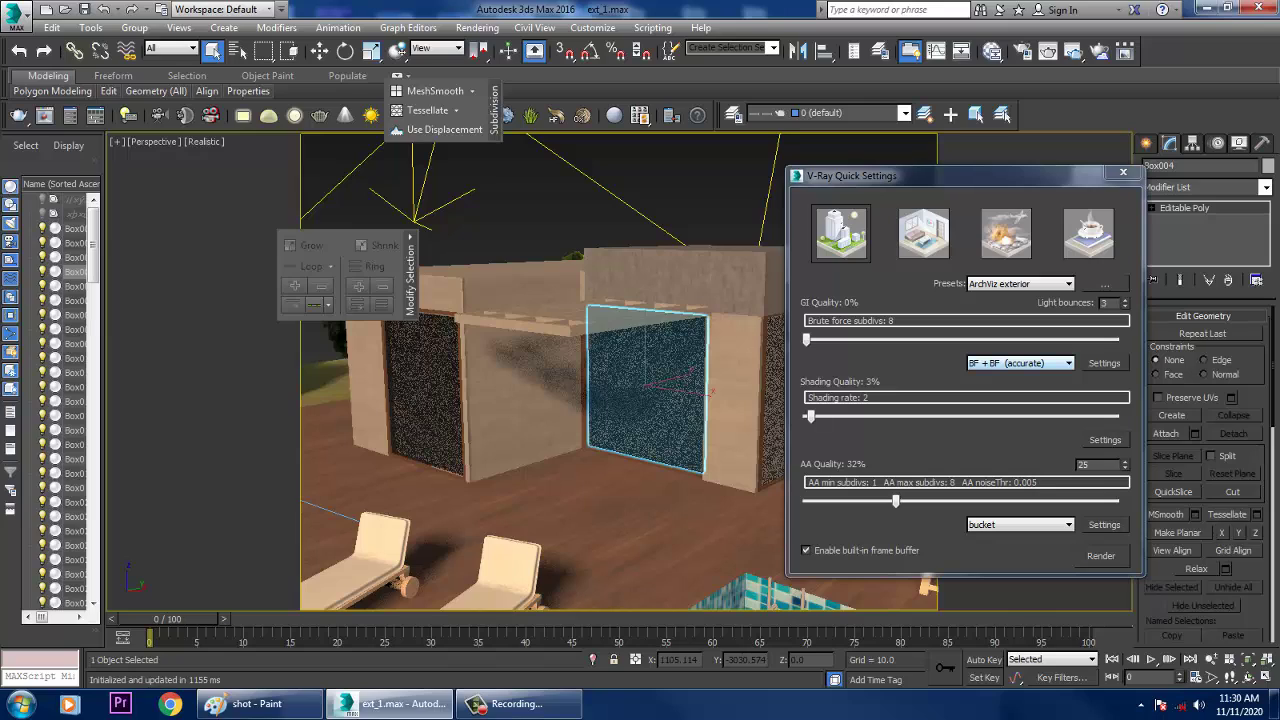
- Reapply the exterior preset in the V-Ray Quick Settings and raise the GI quality to 12%
click(1048, 284)
click(1030, 298)
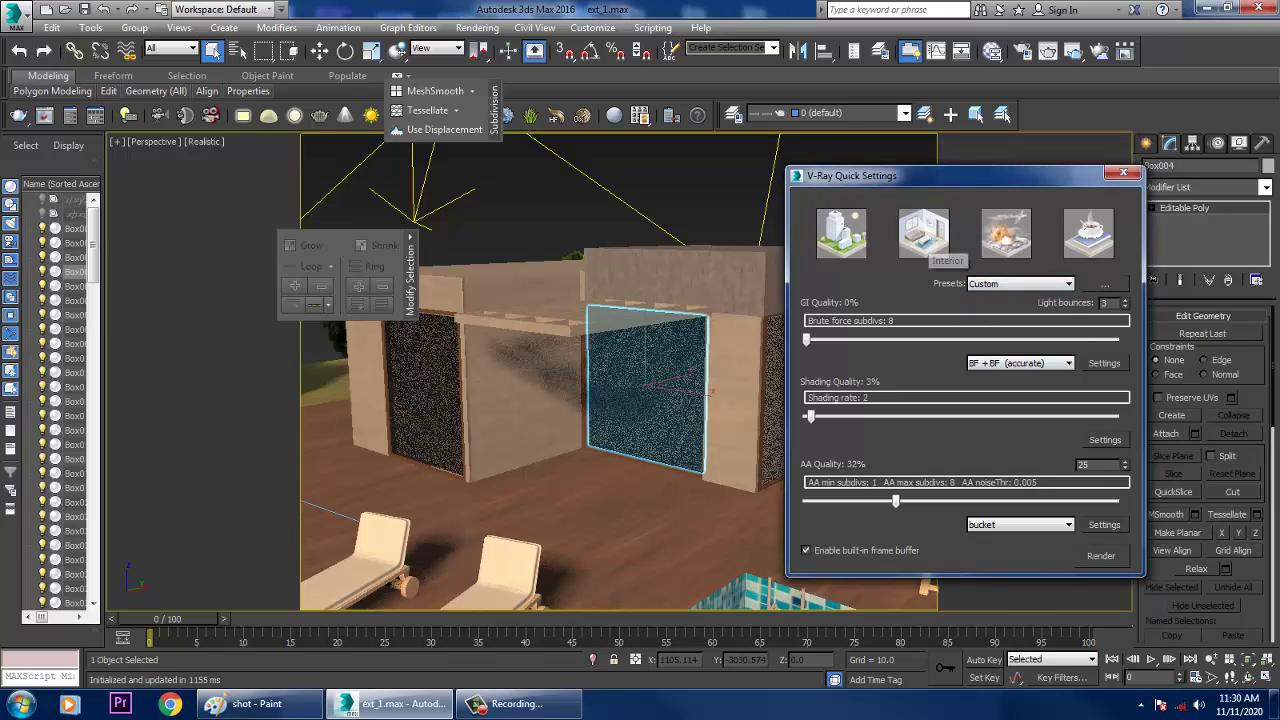
click(841, 232)
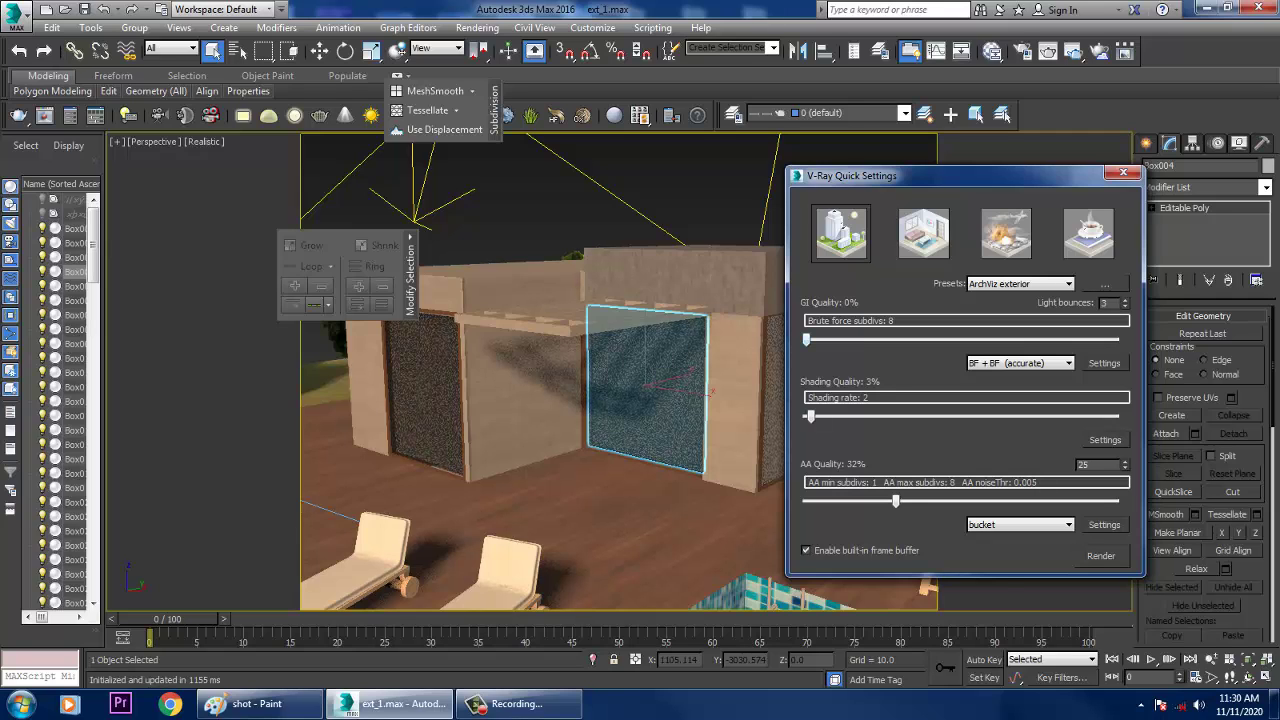
drag(806, 339, 845, 339)
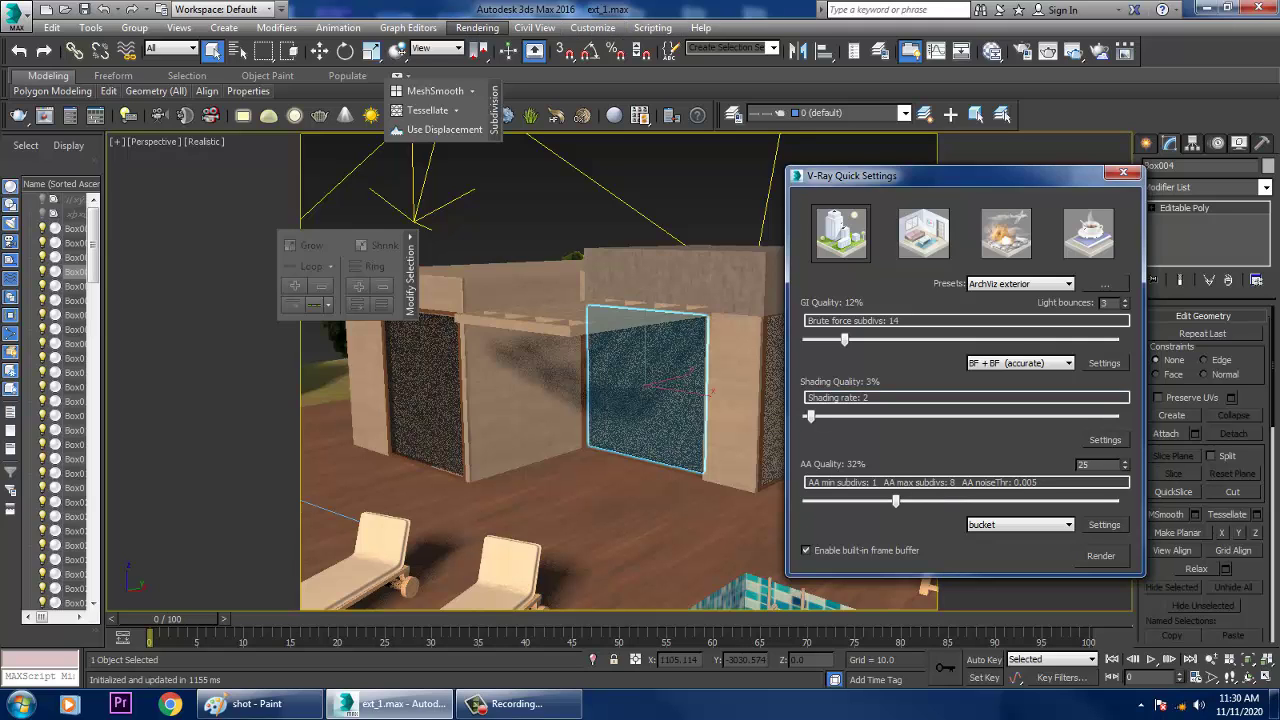
- Set the renderer to V-Ray RT 3.30.05 and test-render the close-up view of the house
click(477, 27)
click(505, 99)
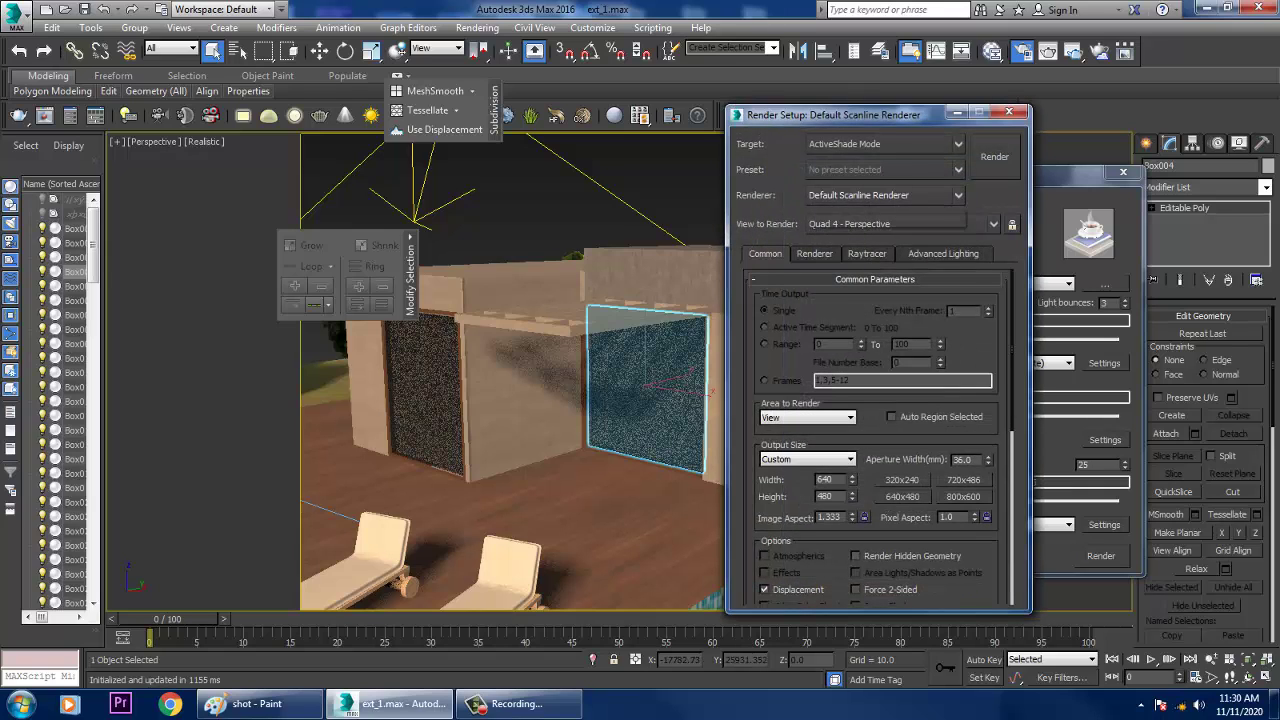
click(885, 196)
click(885, 196)
click(885, 196)
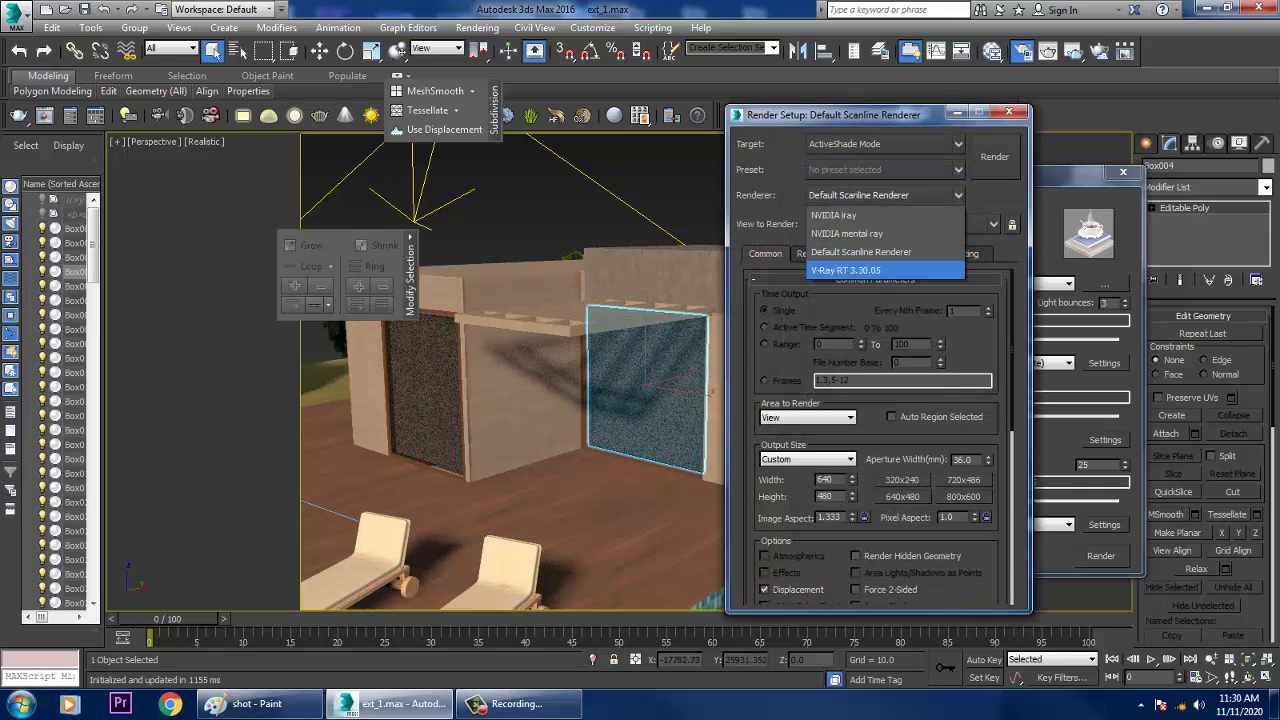
click(845, 270)
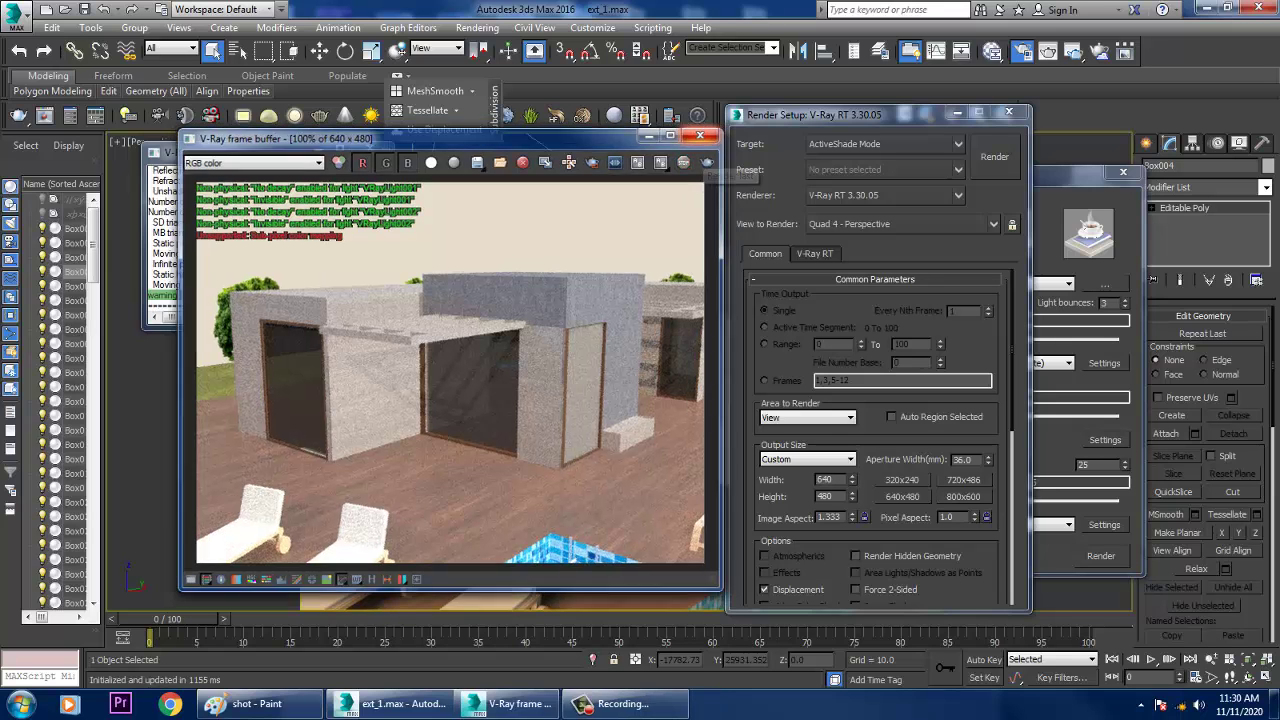
click(702, 133)
- Set the output size to HDTV (video), 1920 x 1080, and render a view showing the pool and house
middle_drag(520, 420, 490, 210)
scroll(500, 400, down, 5)
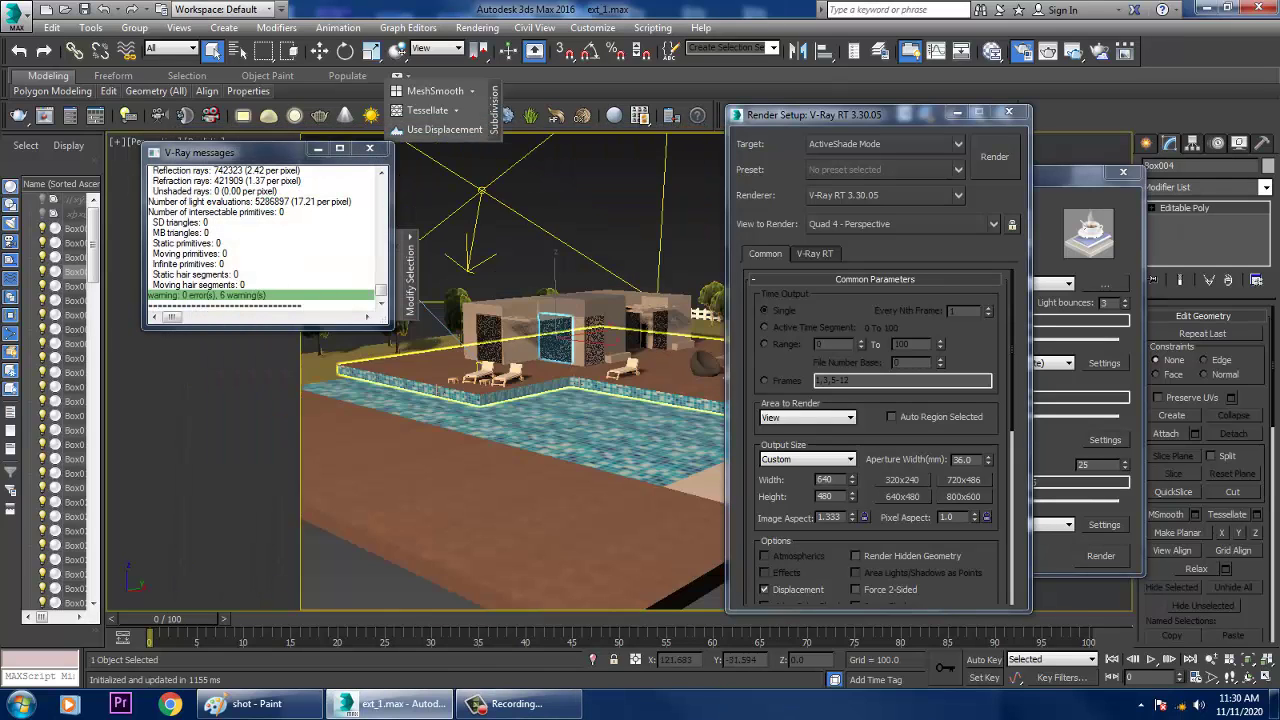
alt+middle_drag(500, 400, 525, 388)
scroll(500, 400, up, 5)
click(808, 459)
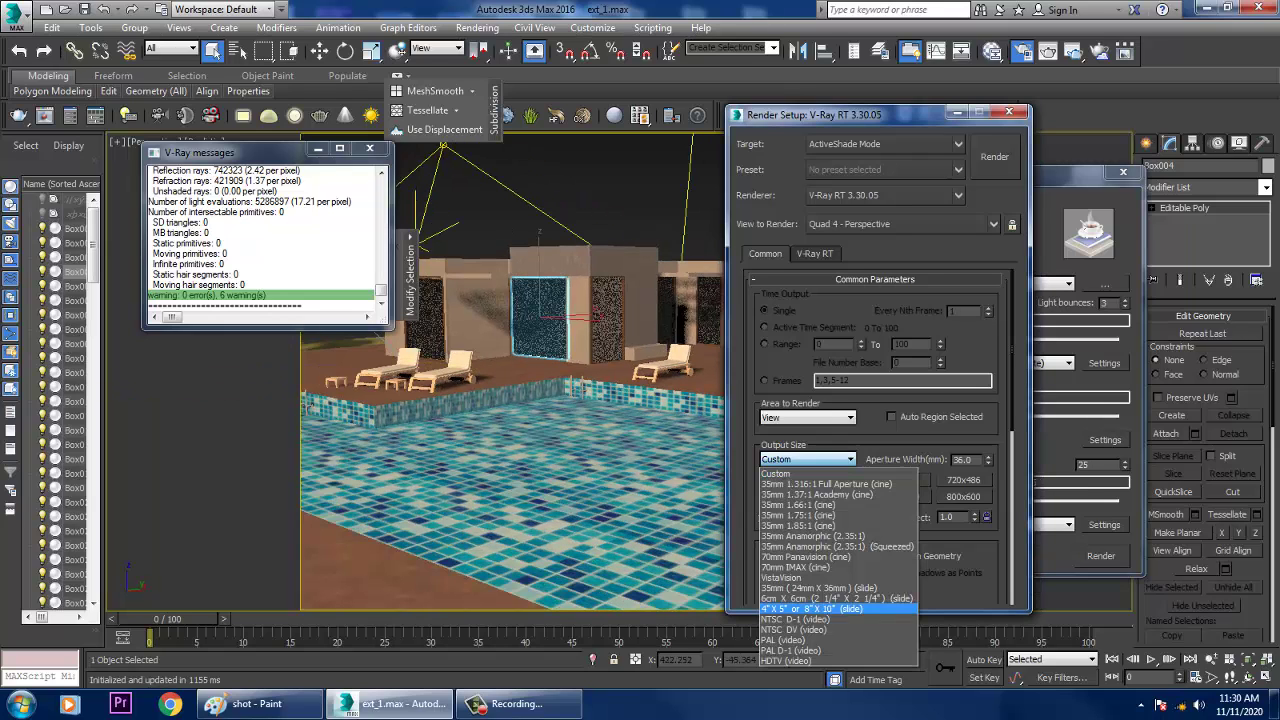
click(800, 663)
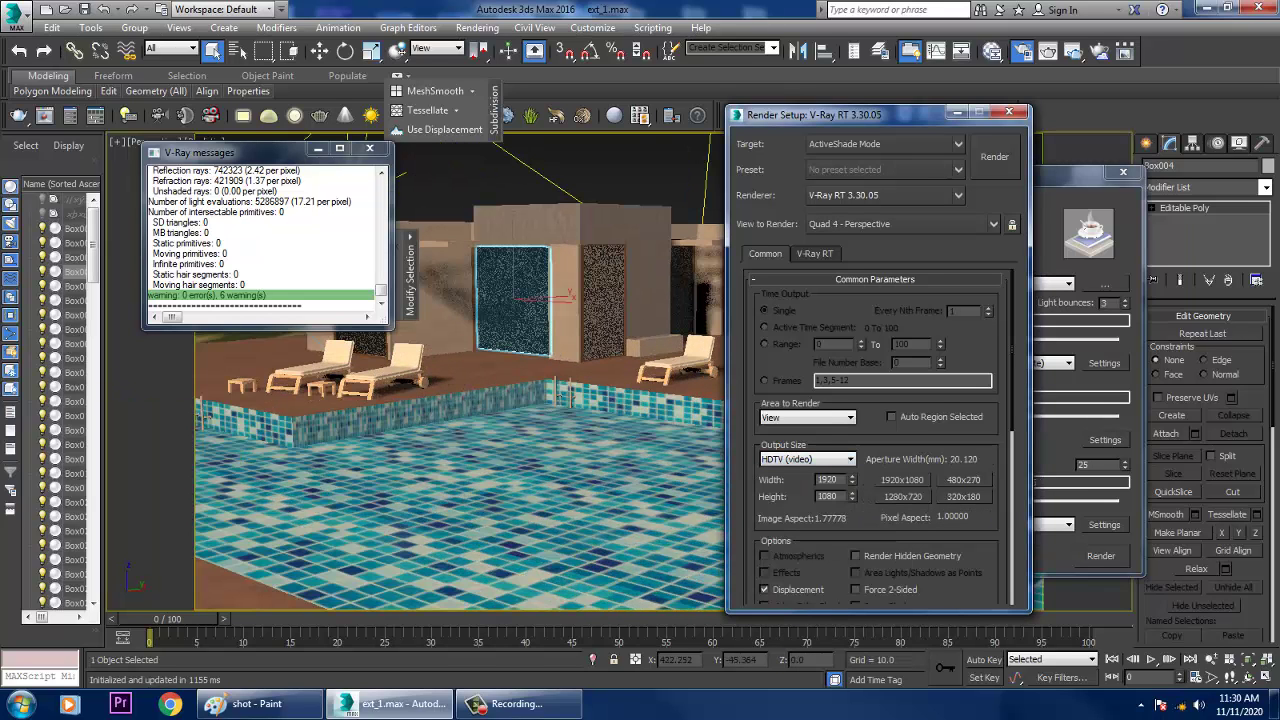
click(994, 157)
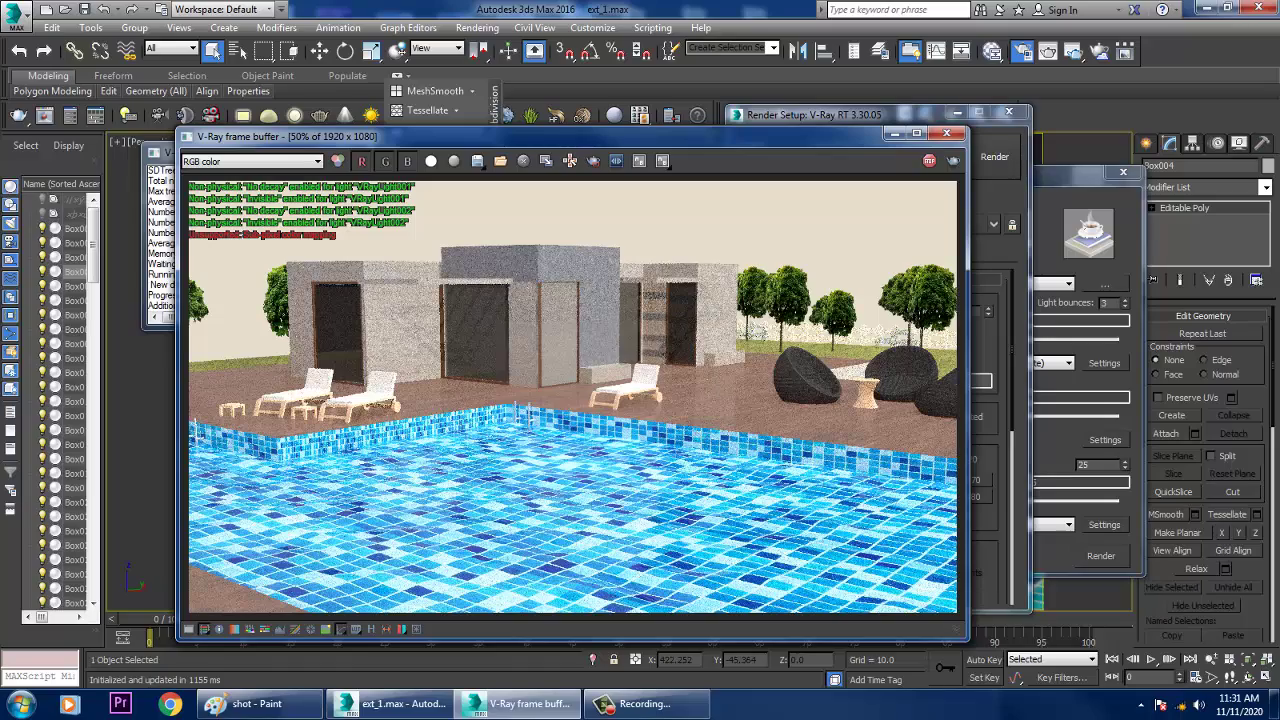
drag(600, 135, 488, 137)
click(899, 144)
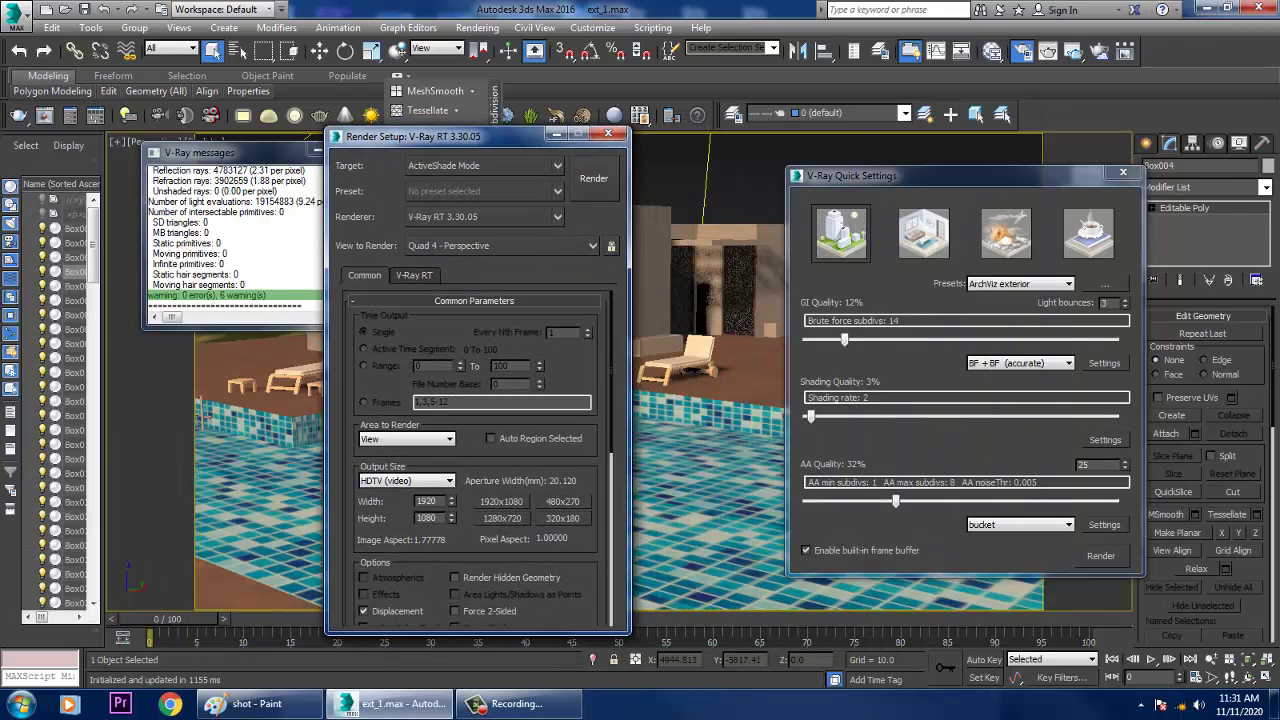
- Apply the ArchViz interior preset in the V-Ray Quick Settings and keep V-Ray RT 3.30.05 as the renderer
click(1022, 284)
click(924, 234)
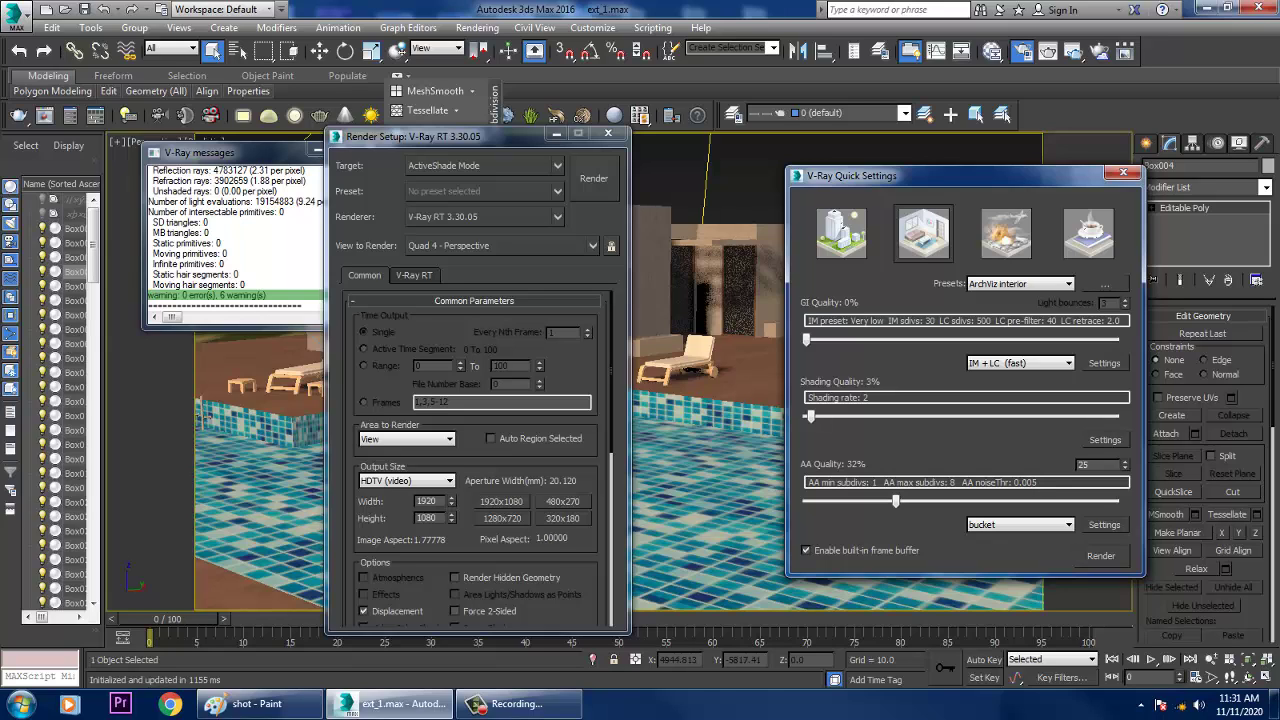
click(480, 216)
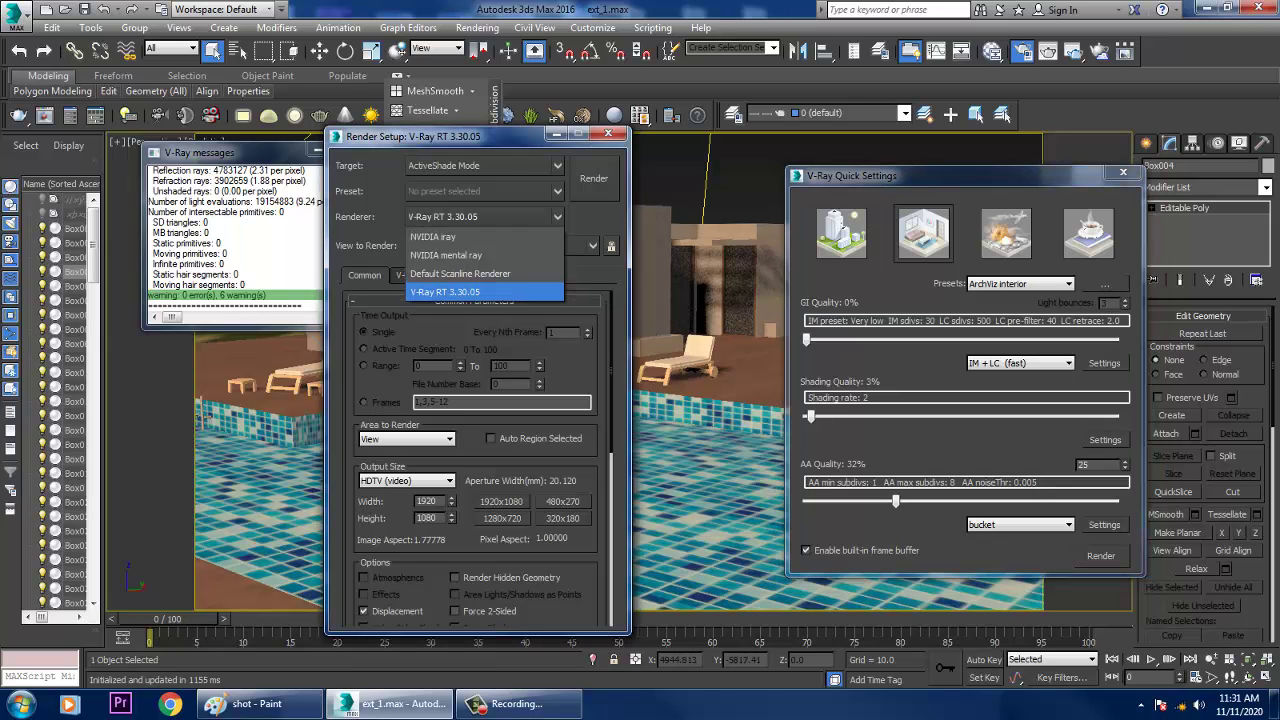
click(480, 292)
click(608, 134)
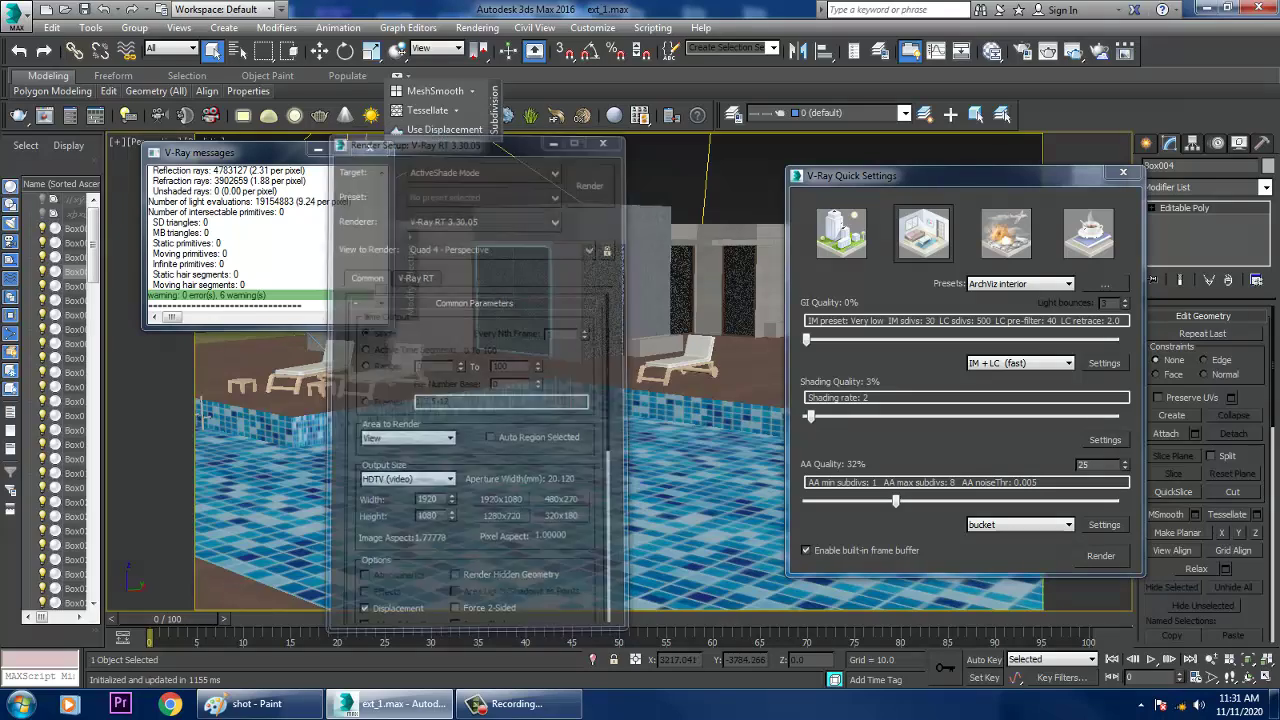
- Review the V-Ray RT parameters and the common output parameters in the render setup
click(1104, 525)
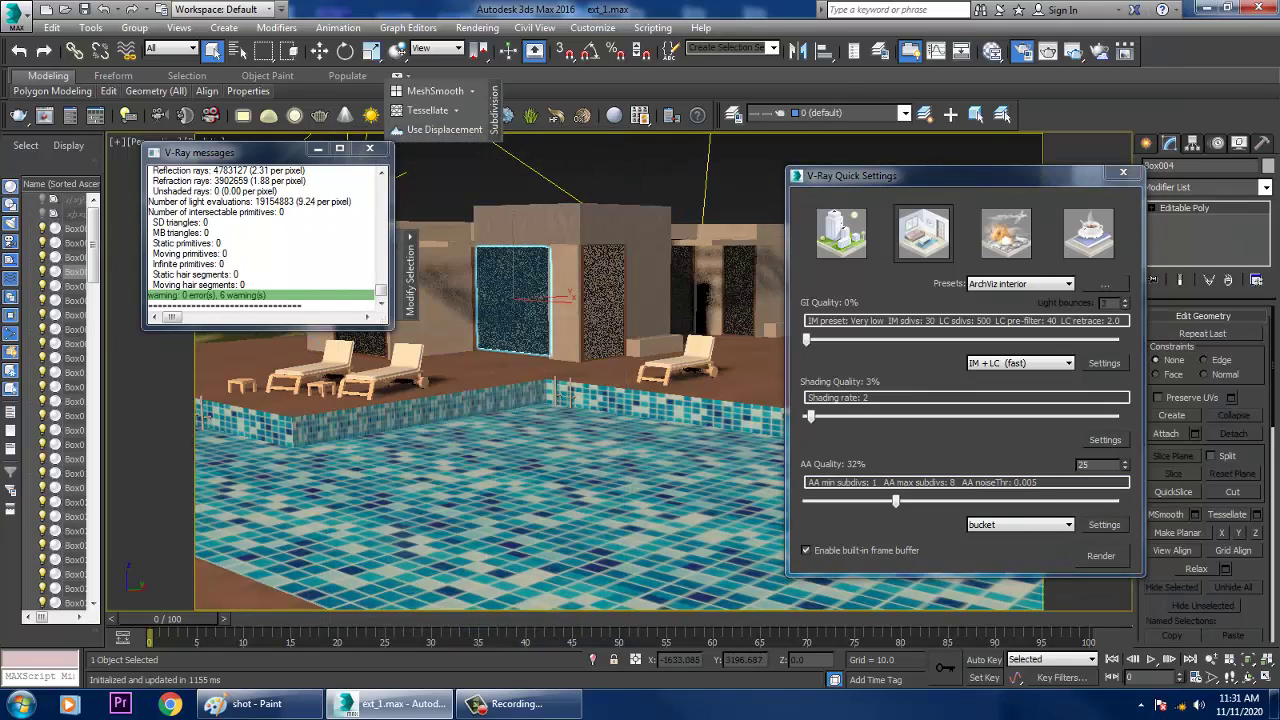
click(484, 217)
click(480, 291)
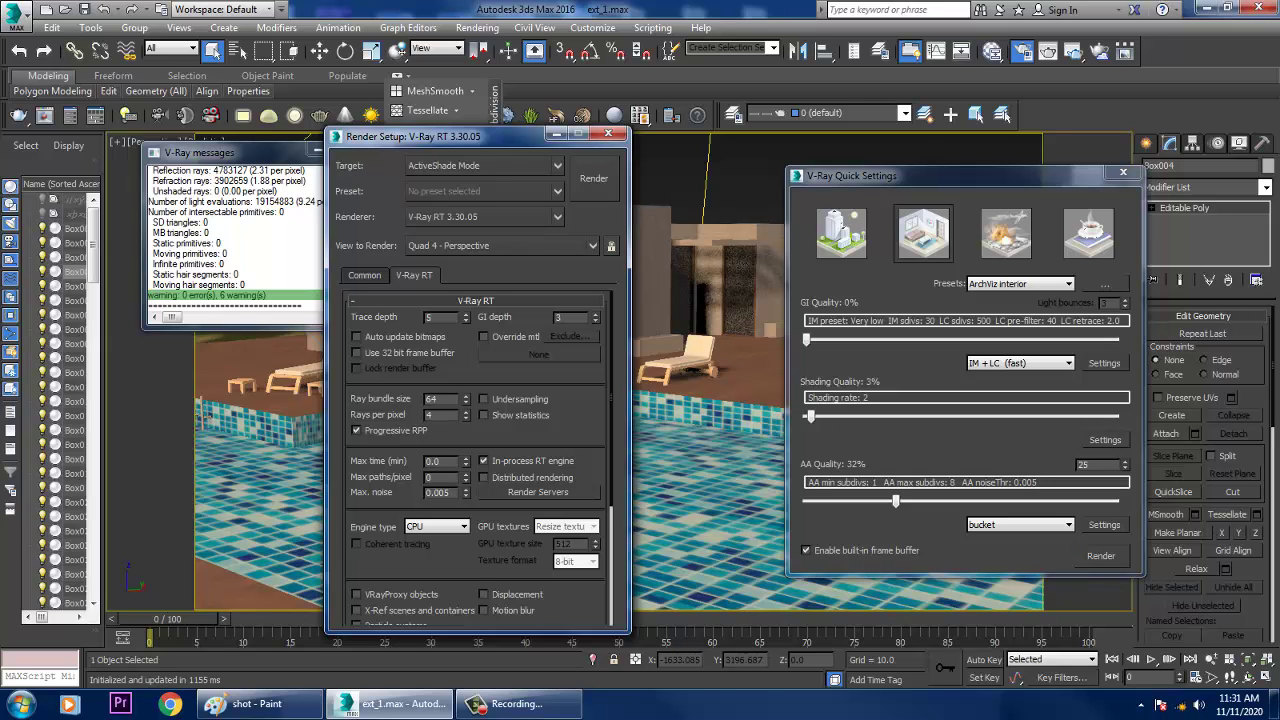
scroll(478, 460, down, 5)
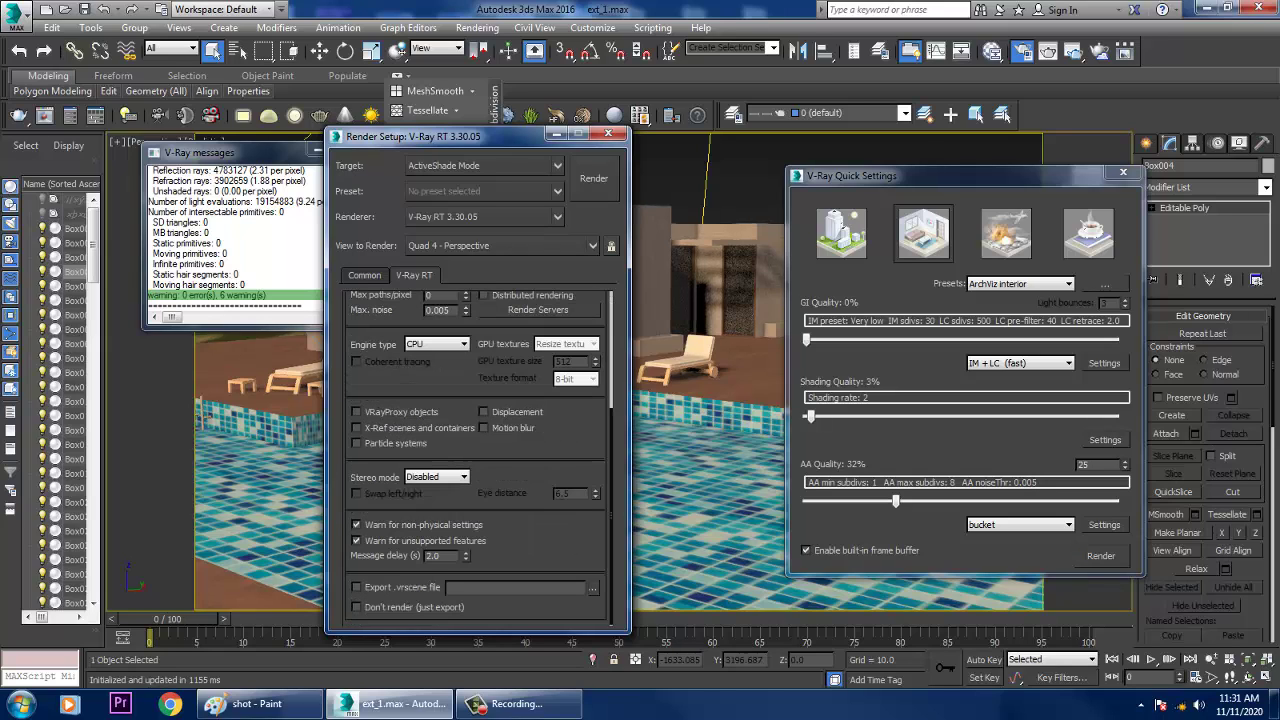
scroll(478, 460, up, 5)
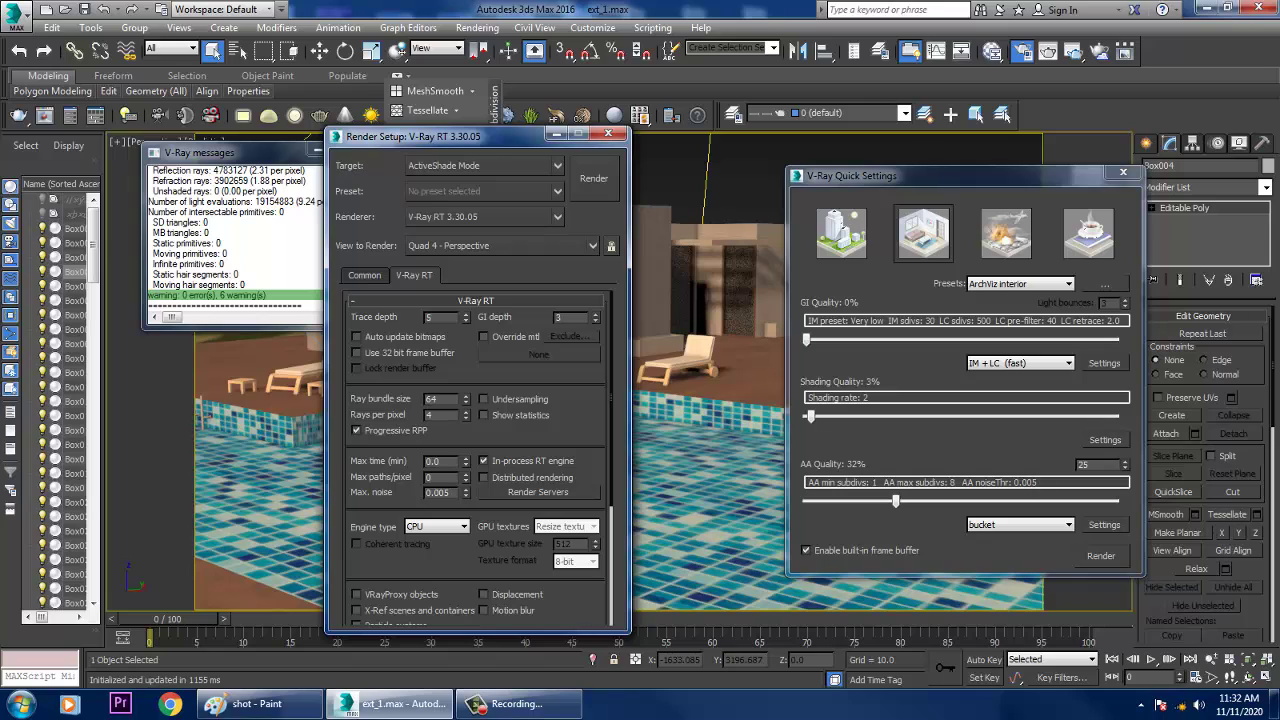
click(364, 275)
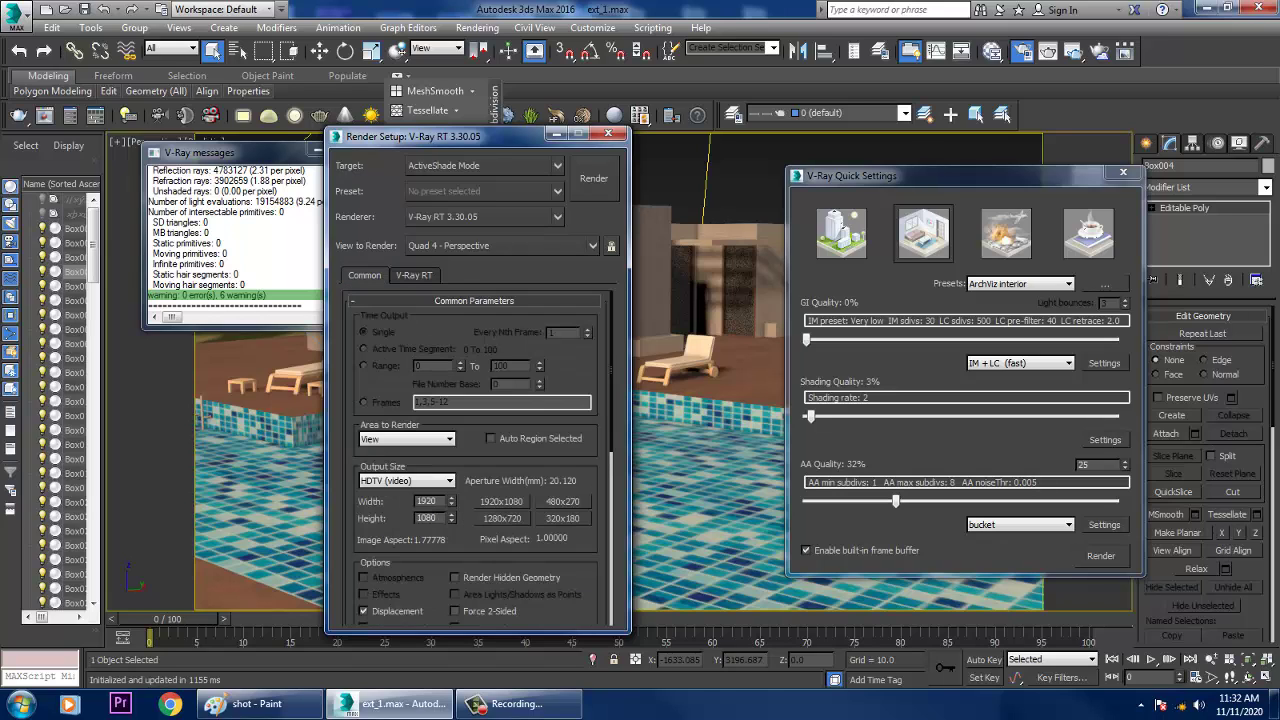
click(608, 133)
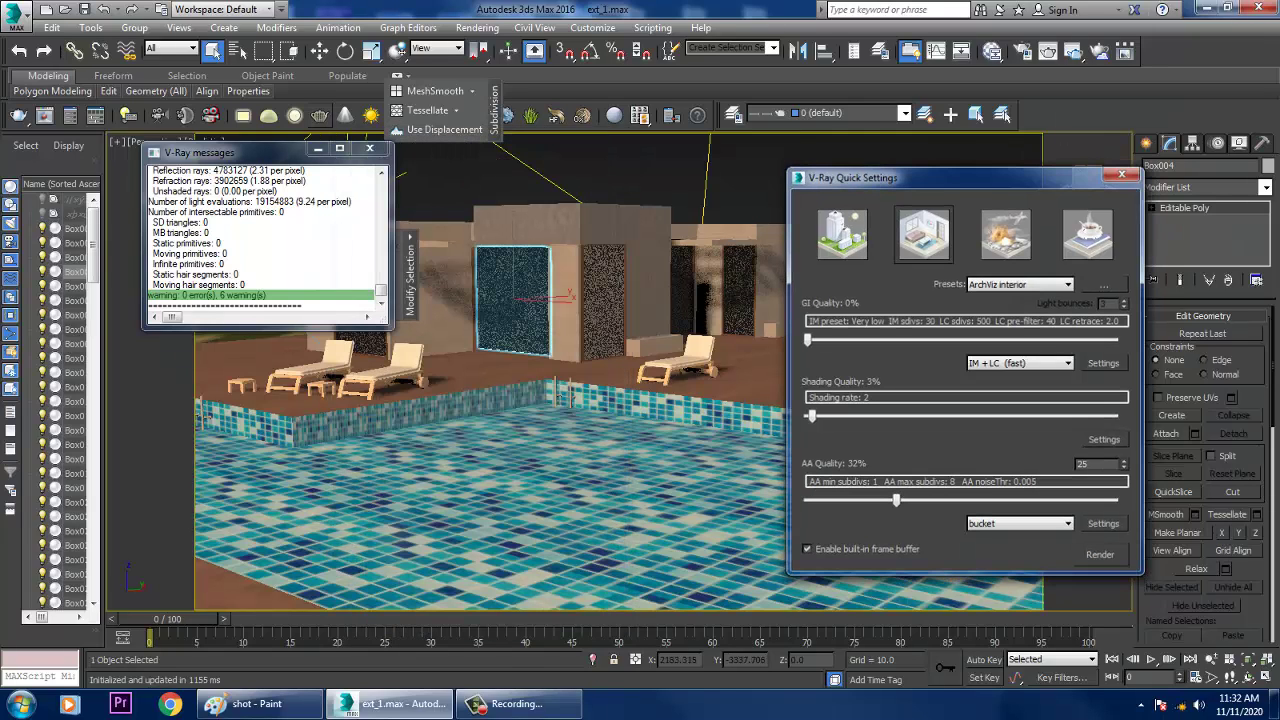
click(1122, 175)
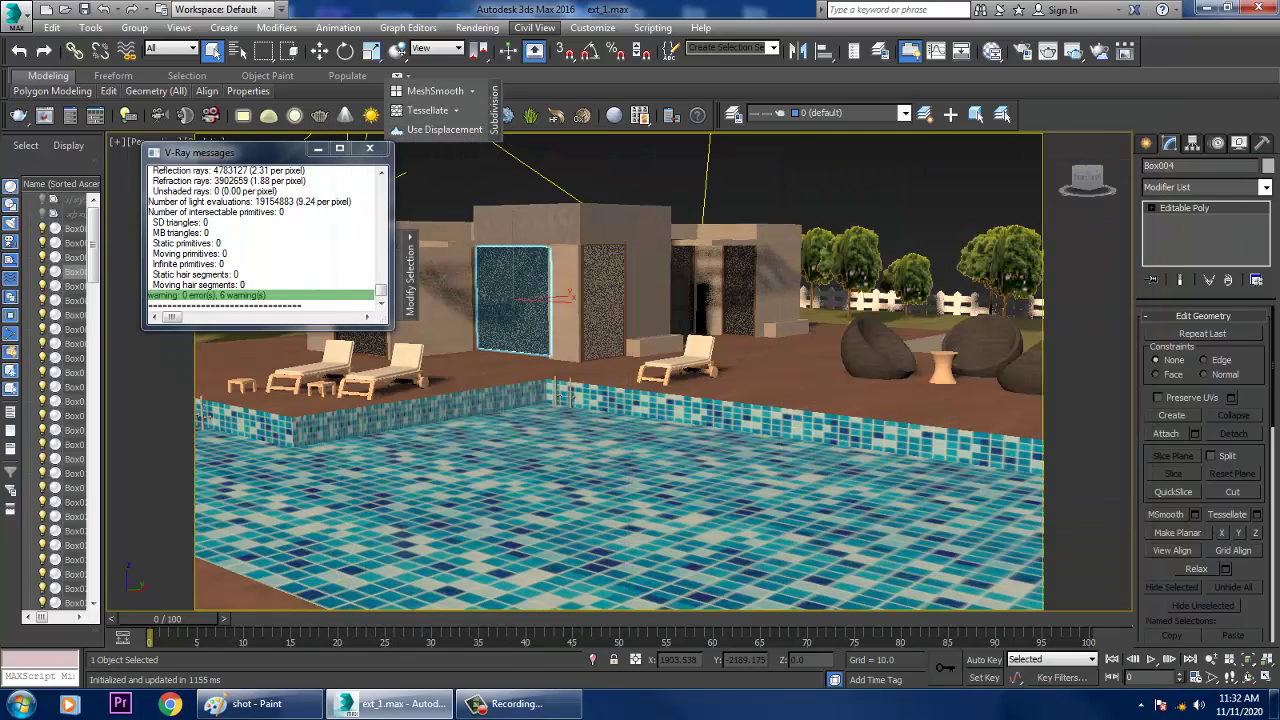
click(477, 27)
click(505, 99)
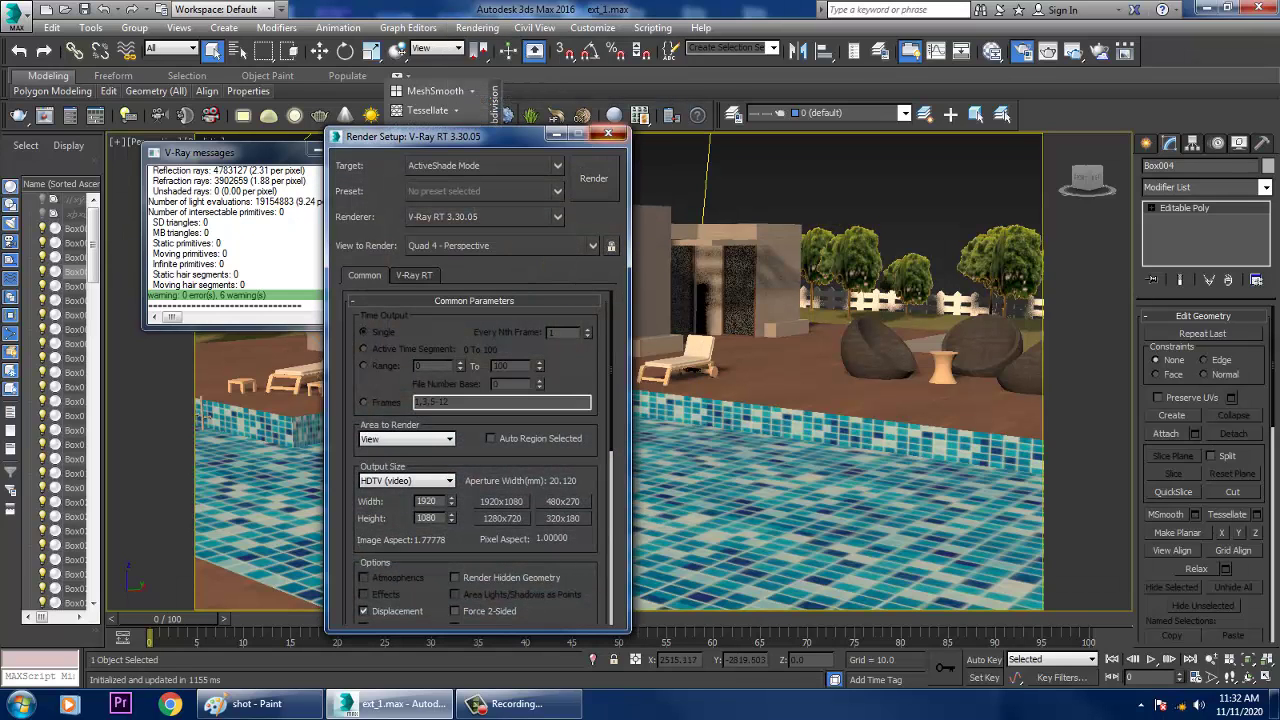
click(607, 134)
click(640, 172)
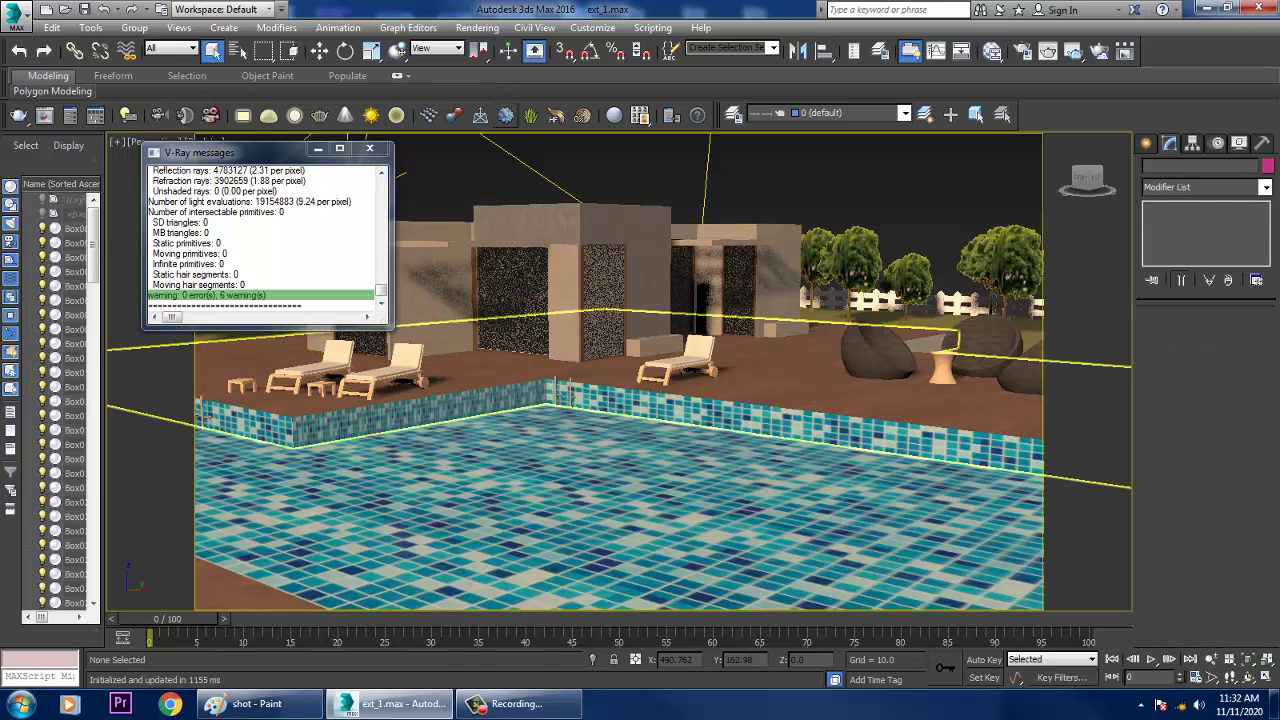
click(676, 303)
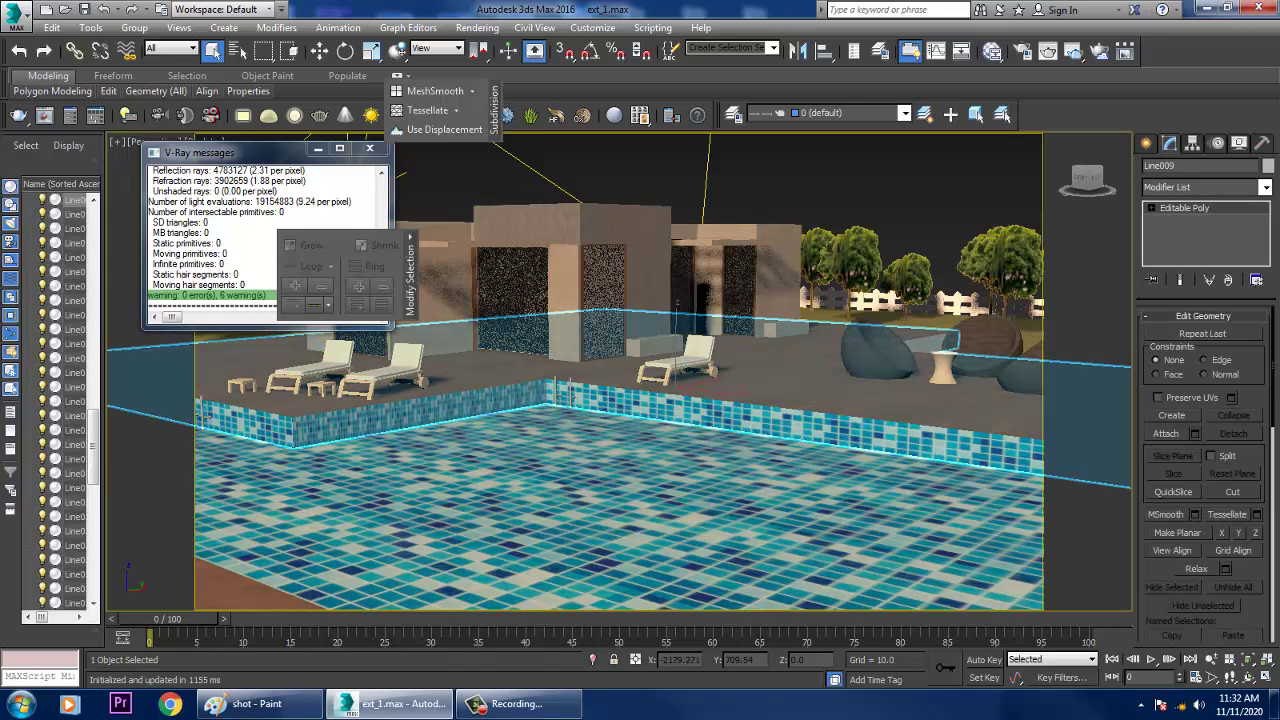
- Switch the render setup target to Production Rendering Mode and keep V-Ray Adv 3.30.05 as the renderer
click(18, 116)
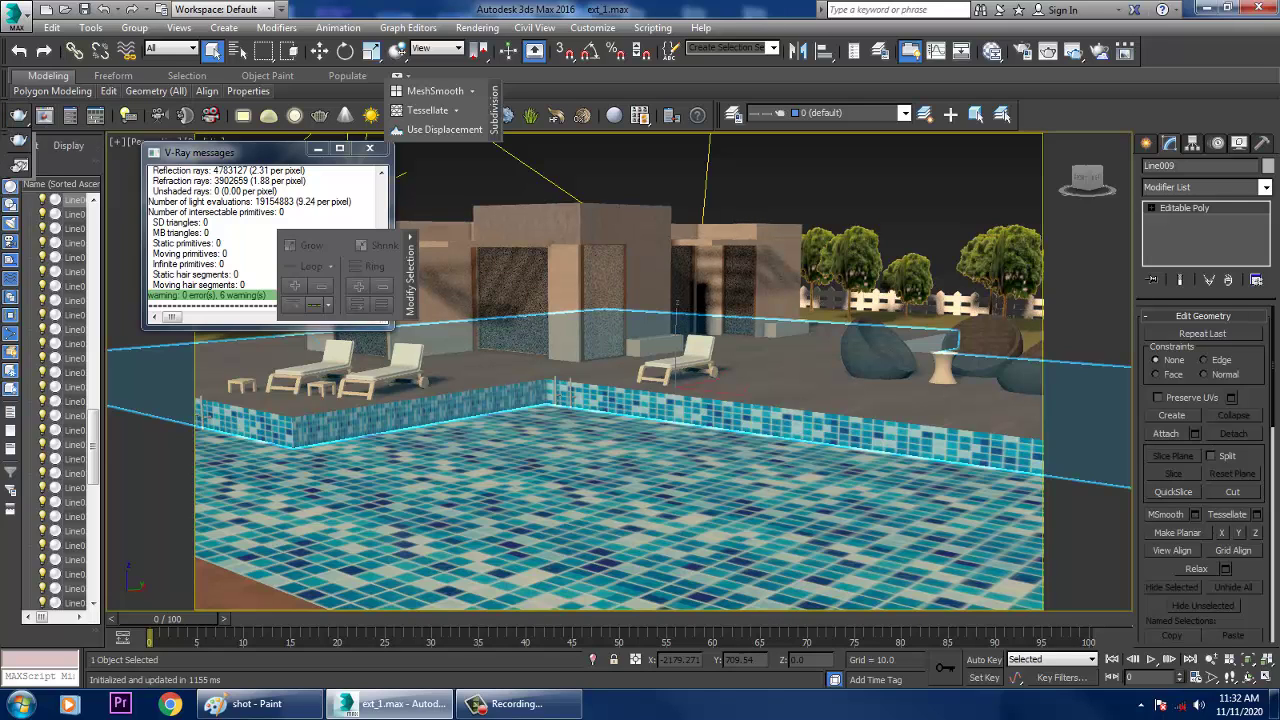
click(70, 116)
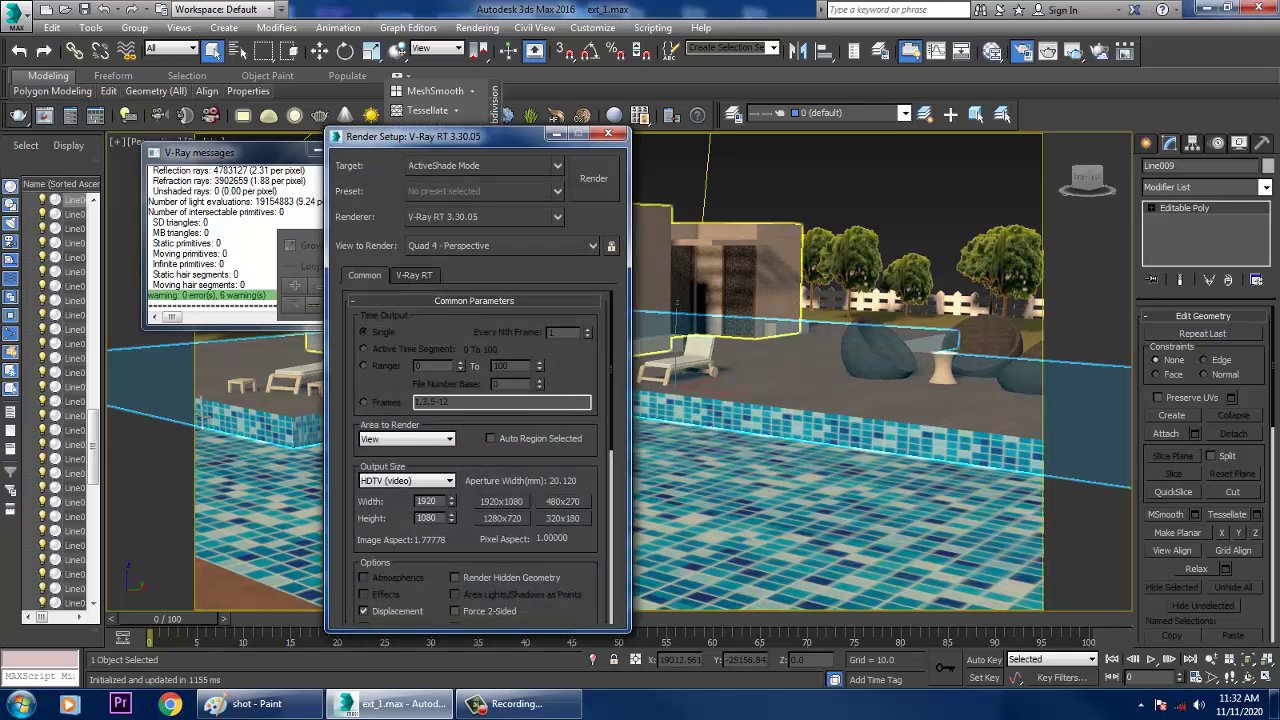
click(485, 217)
click(485, 217)
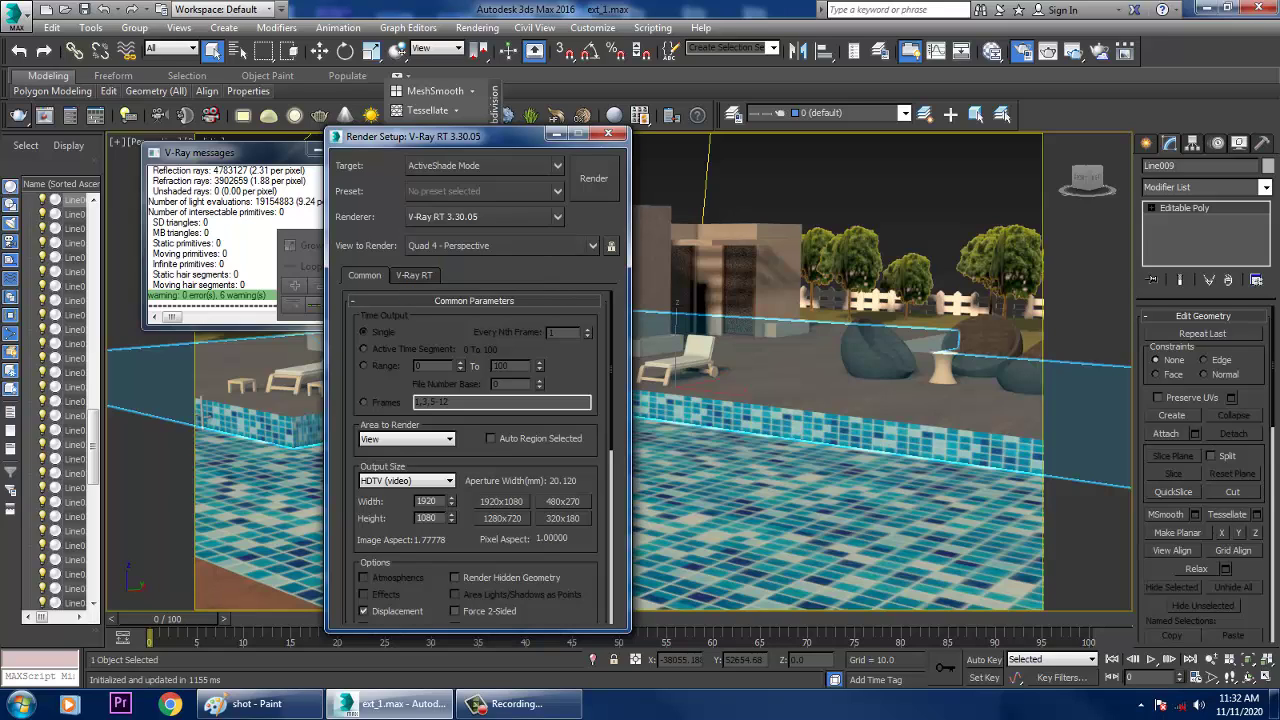
click(485, 217)
click(485, 167)
click(485, 166)
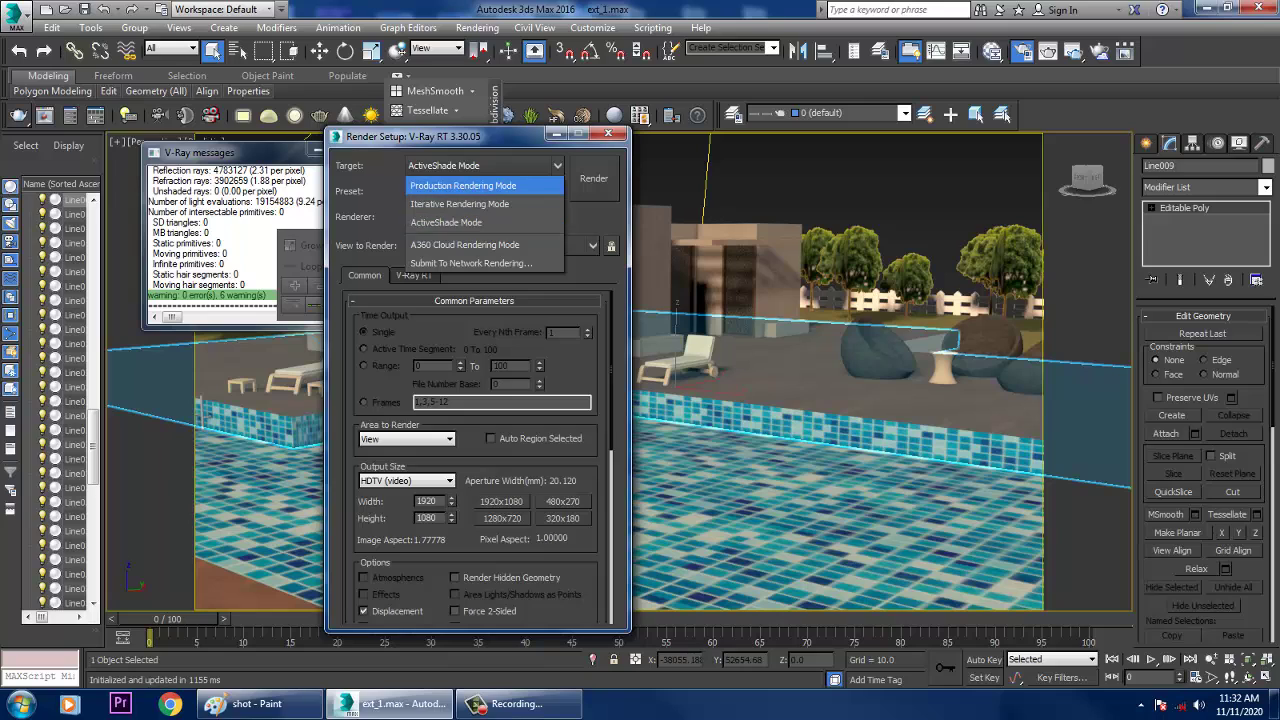
click(463, 185)
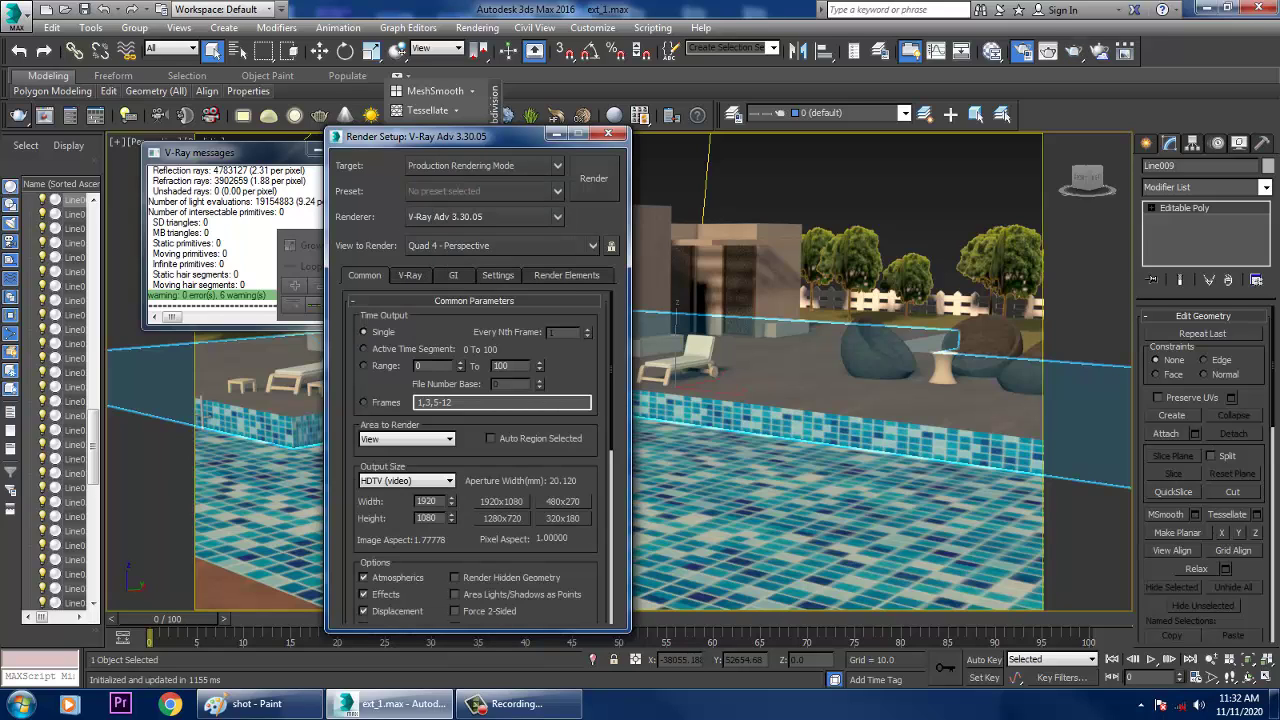
click(485, 217)
click(448, 329)
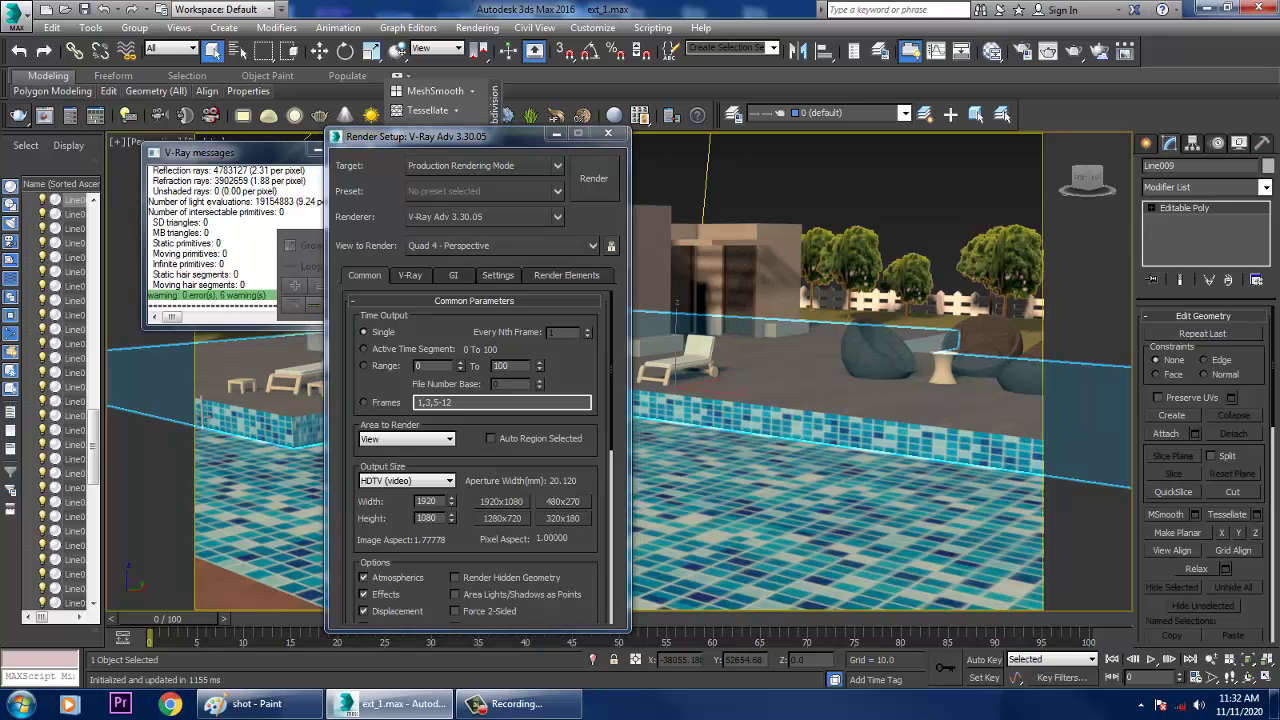
click(608, 133)
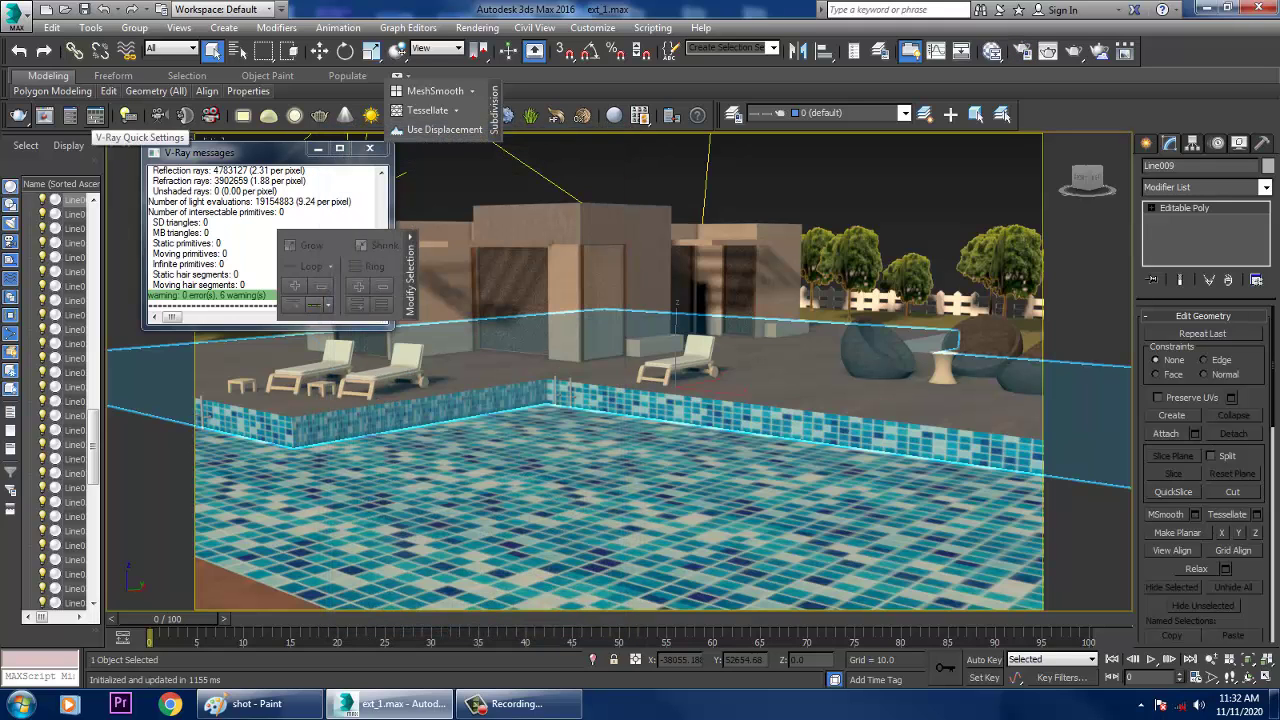
- Apply the ArchViz exterior preset in the V-Ray Quick Settings
click(96, 115)
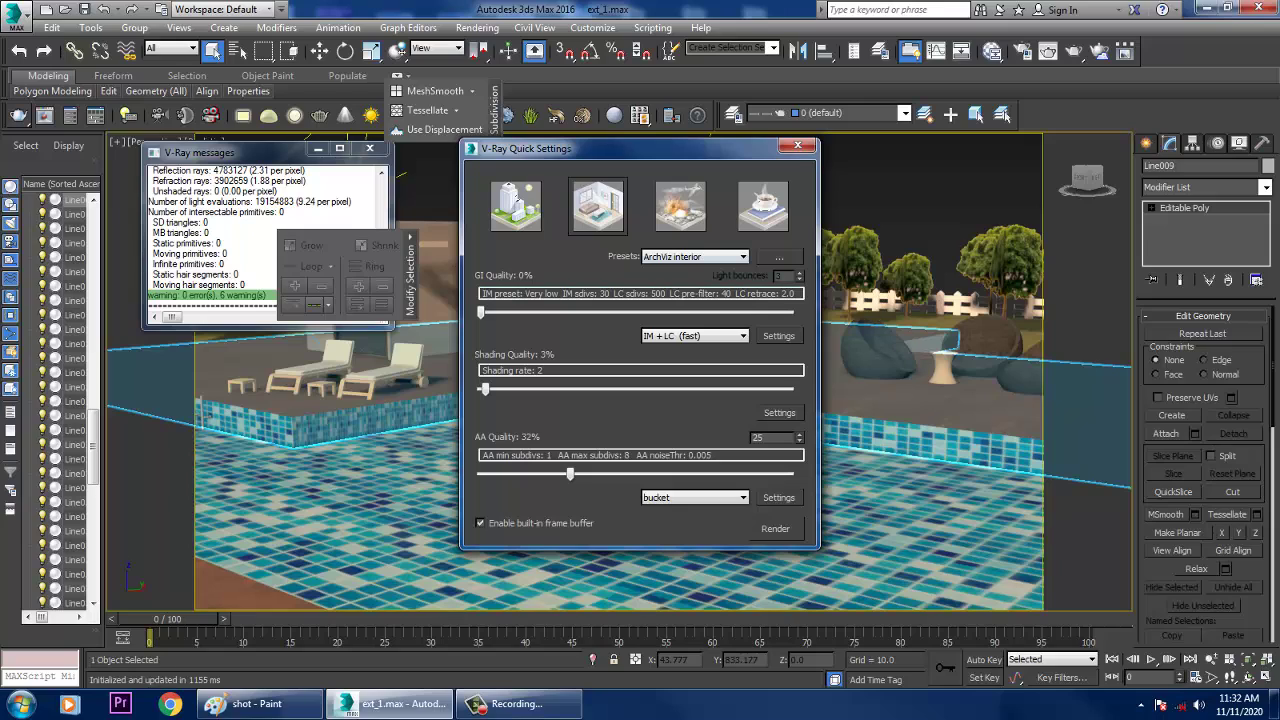
click(695, 256)
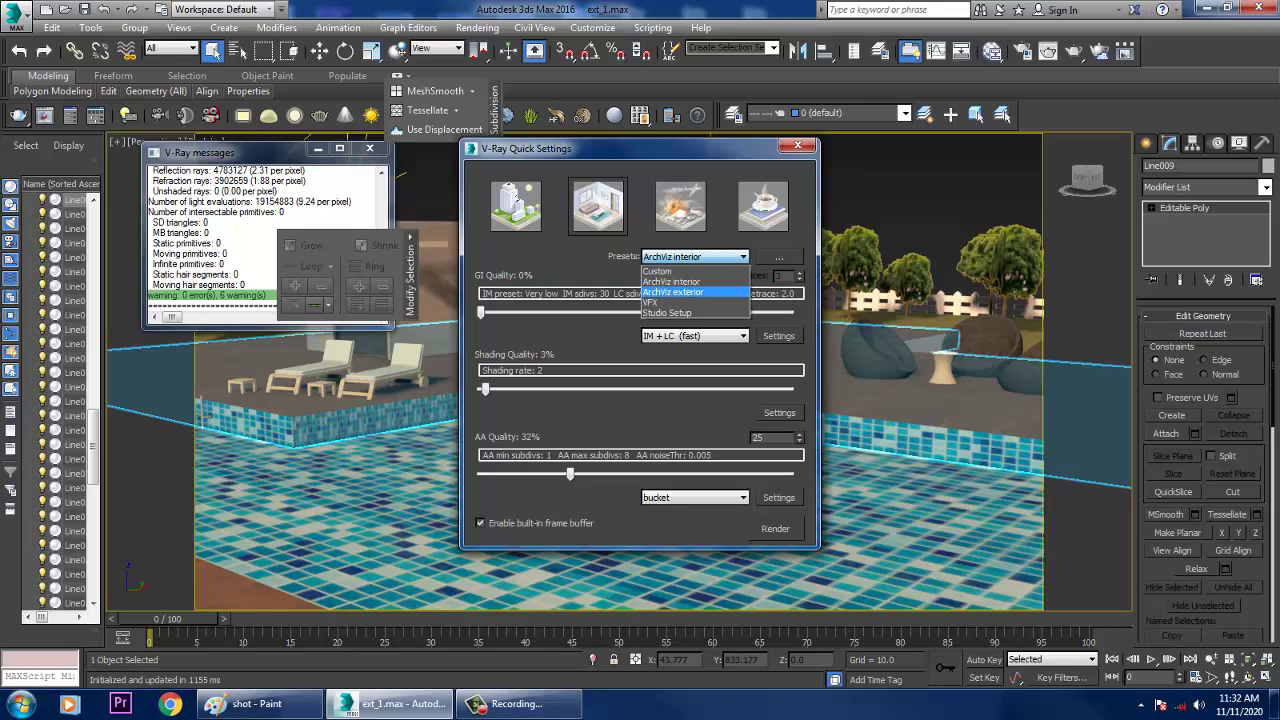
key(Return)
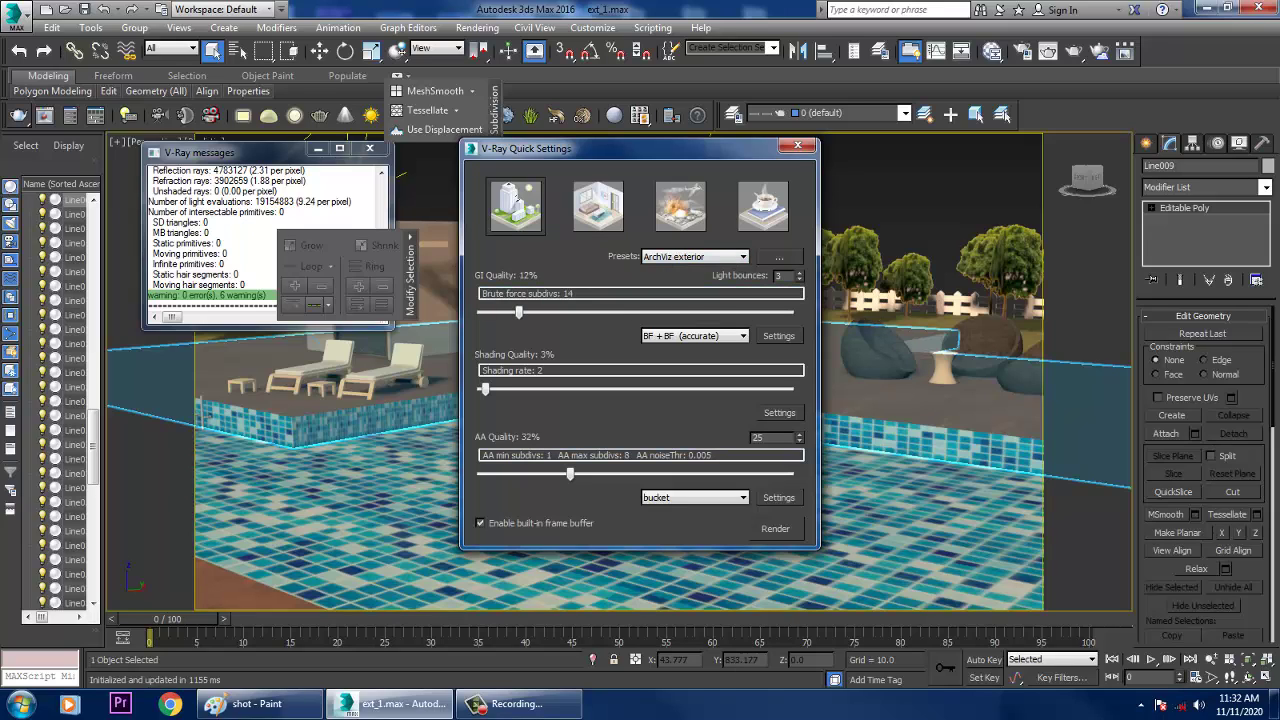
- Examine the preset's global illumination, image sampler and Global DMC parameters in the render setup, beside the V-Ray Quick Settings
click(778, 335)
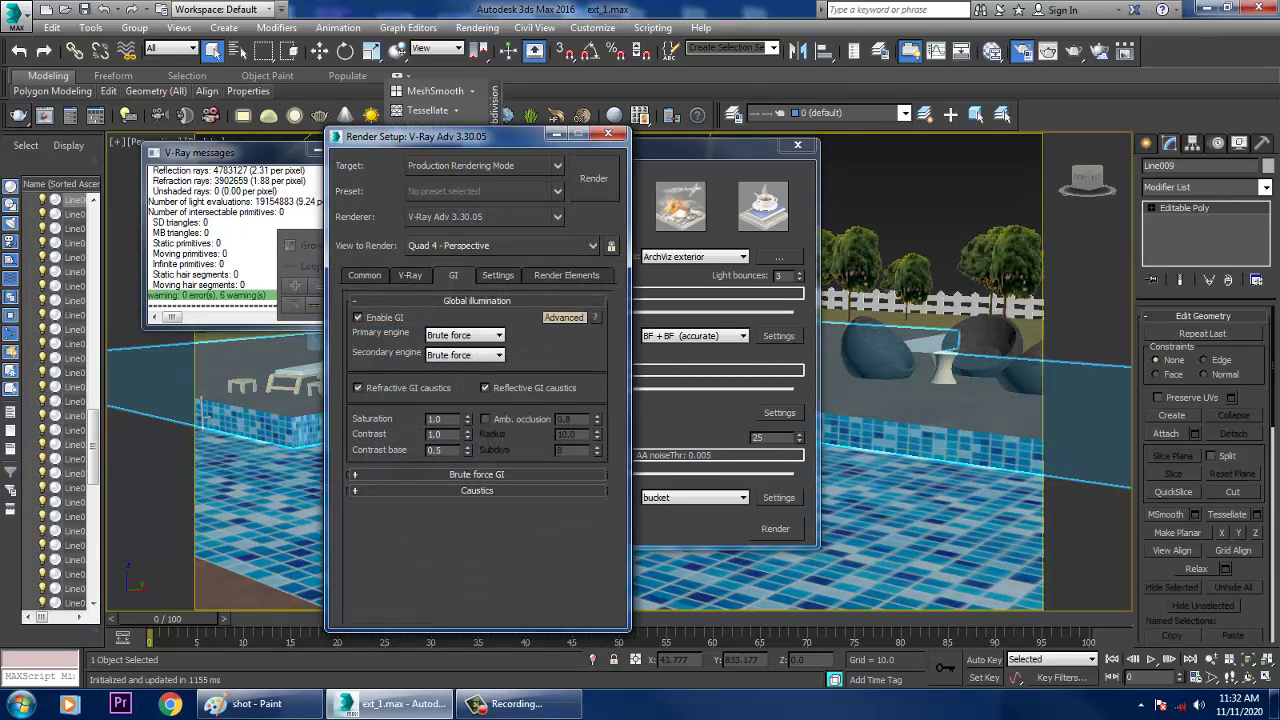
click(485, 217)
click(485, 217)
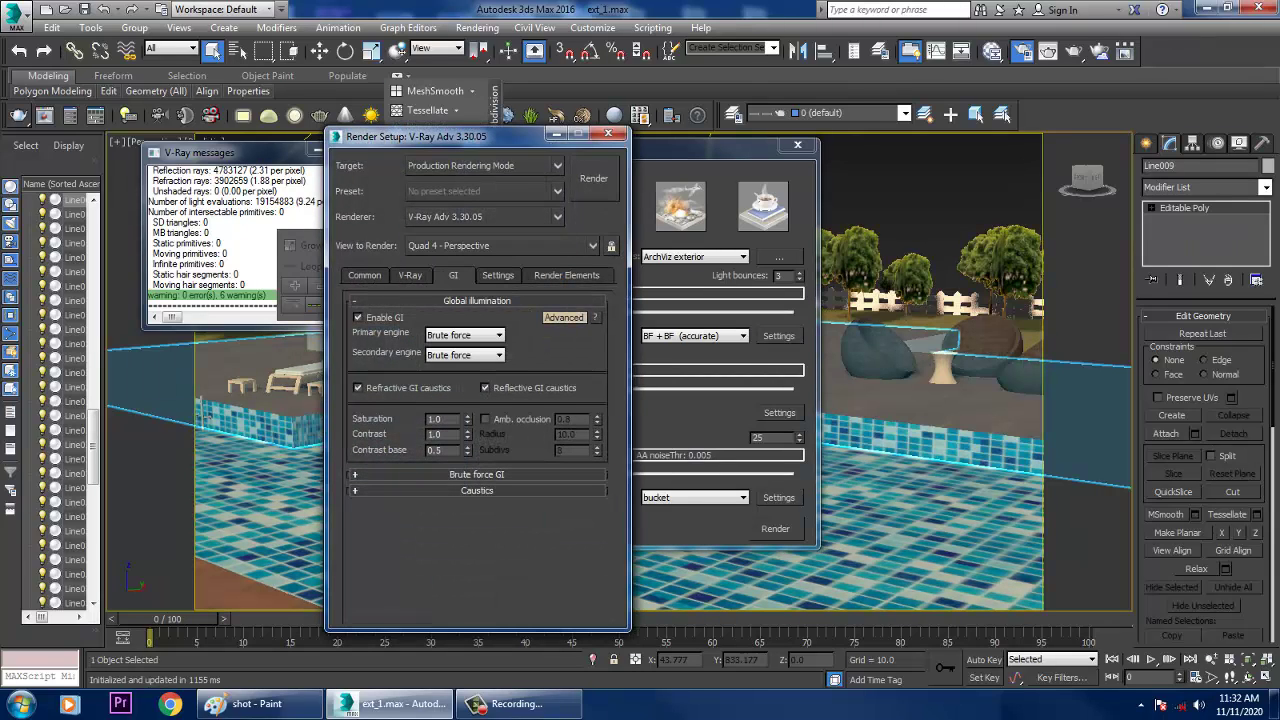
click(410, 275)
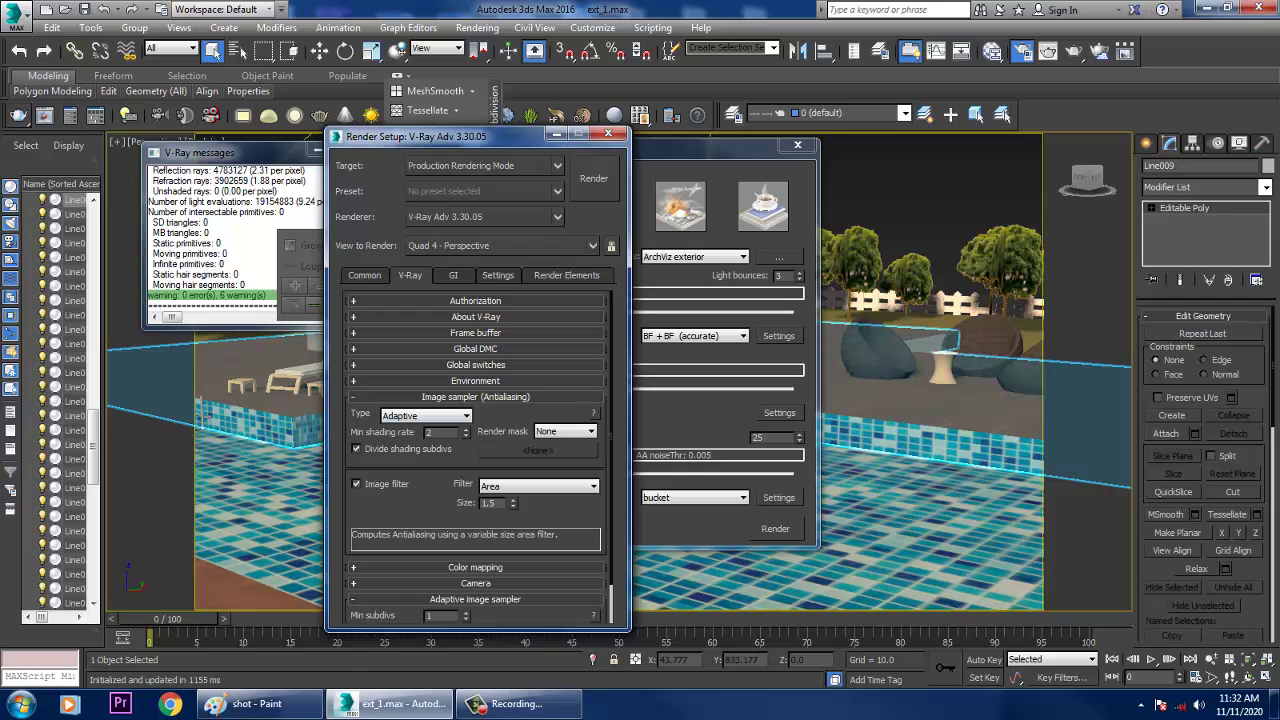
drag(690, 147, 905, 158)
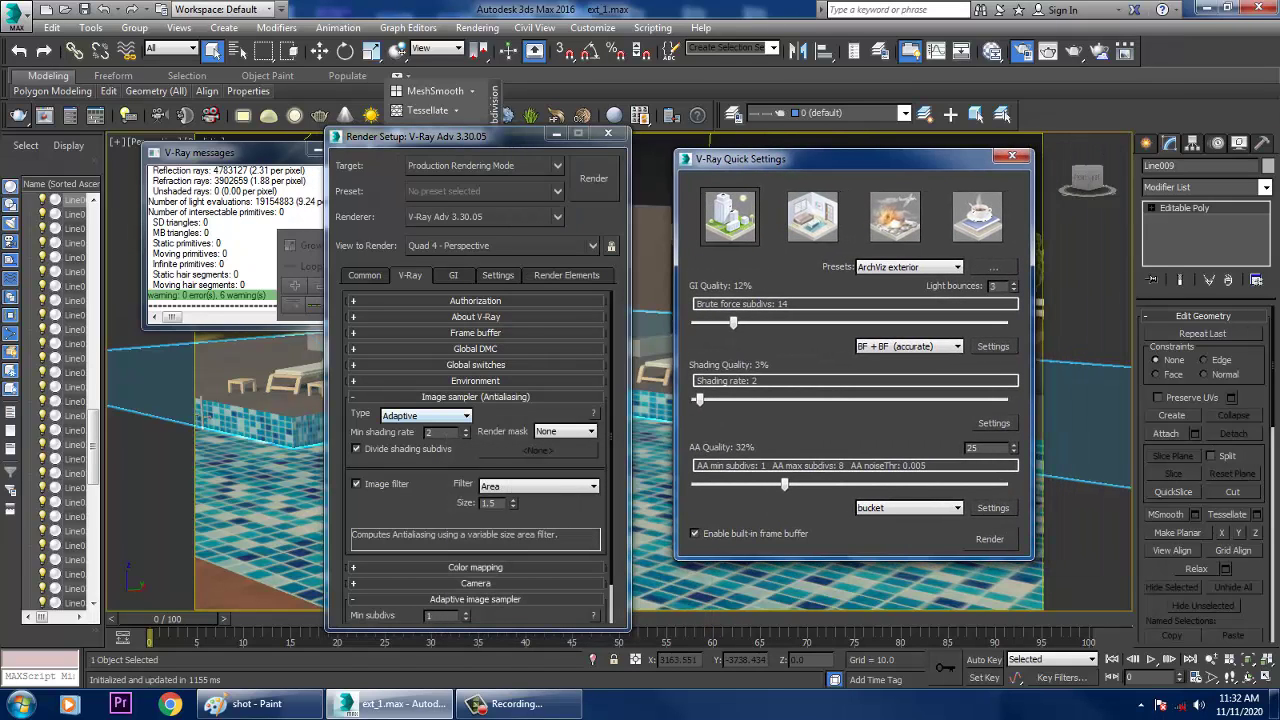
click(475, 349)
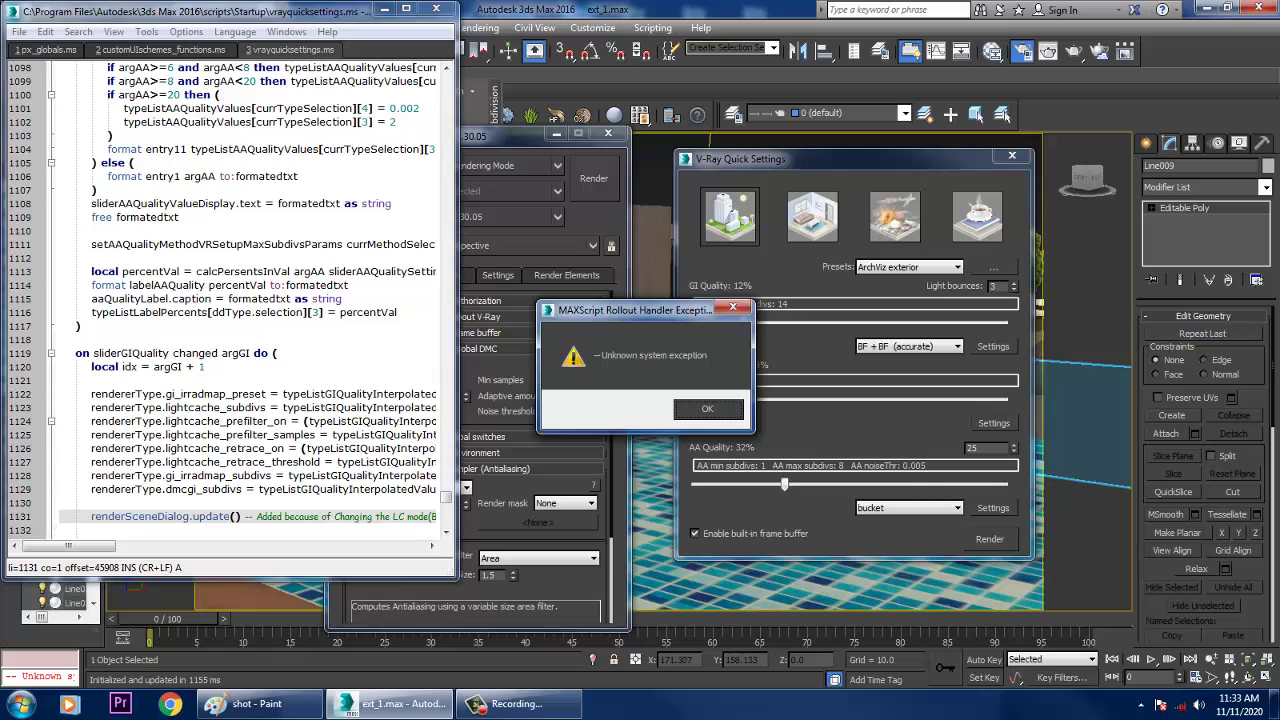
- Dismiss the MAXScript exception and its script editor, and reset the GI quality to 12%
click(733, 307)
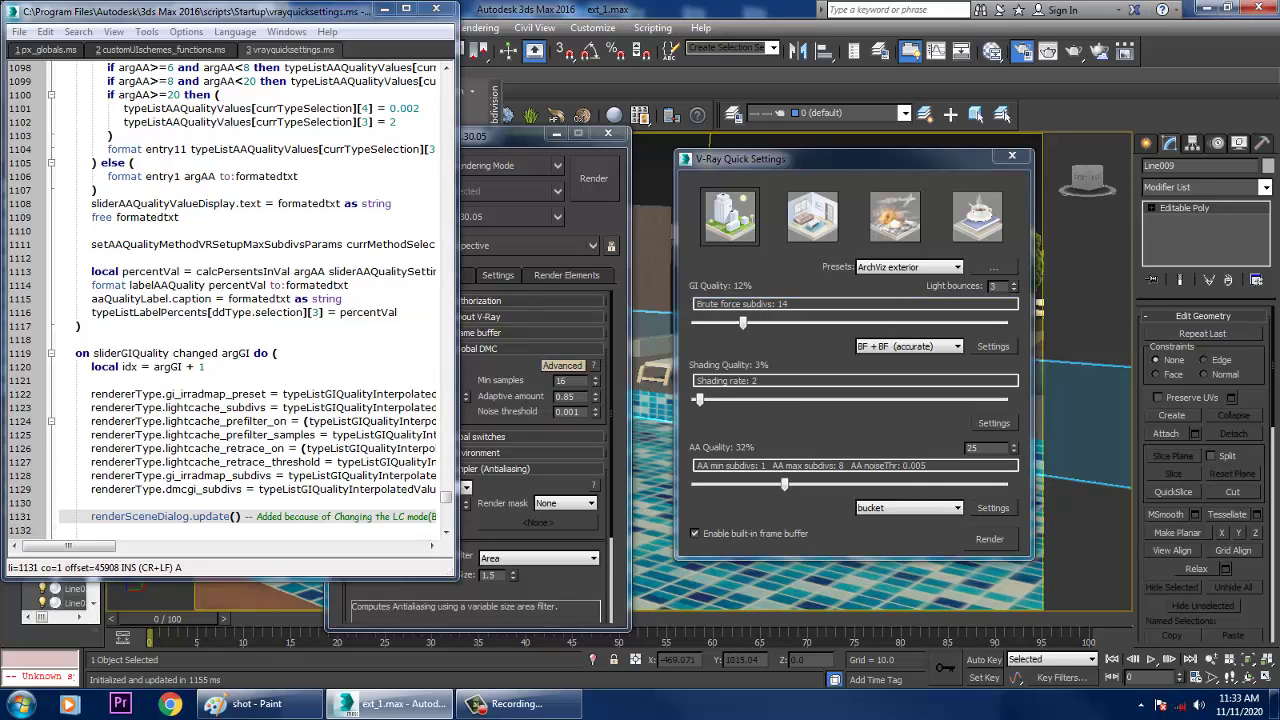
click(436, 9)
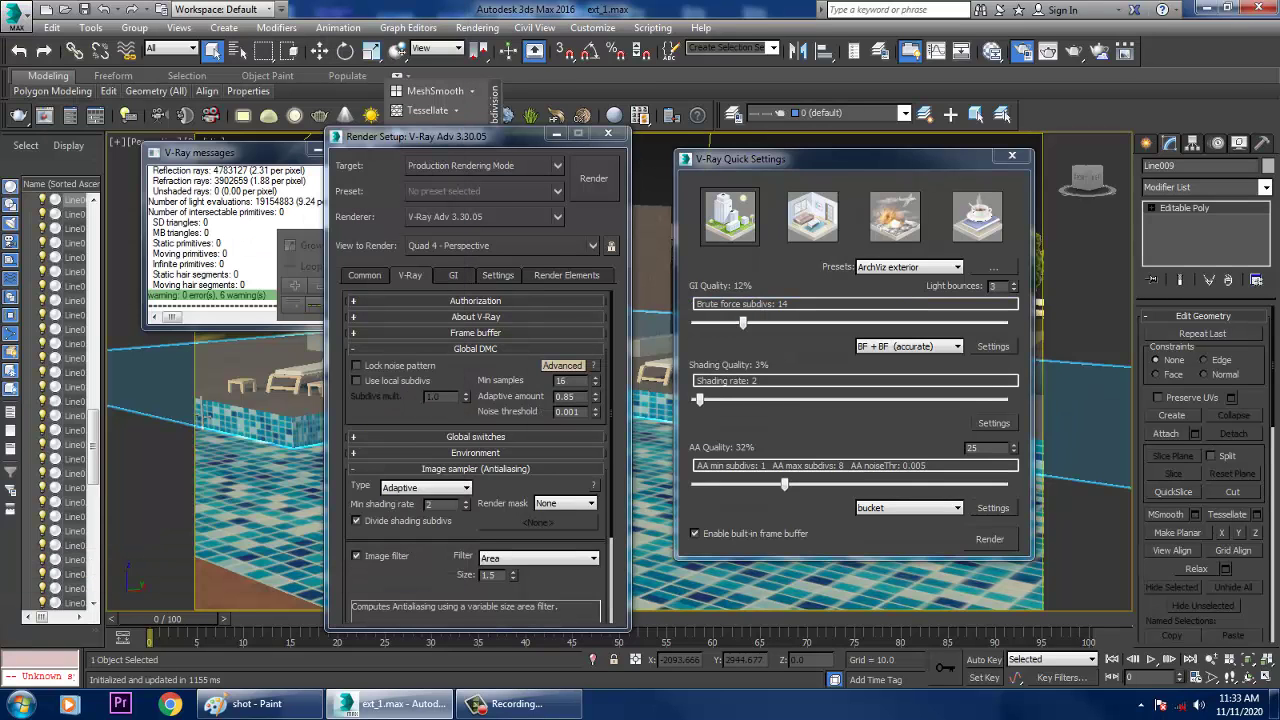
drag(743, 323, 695, 323)
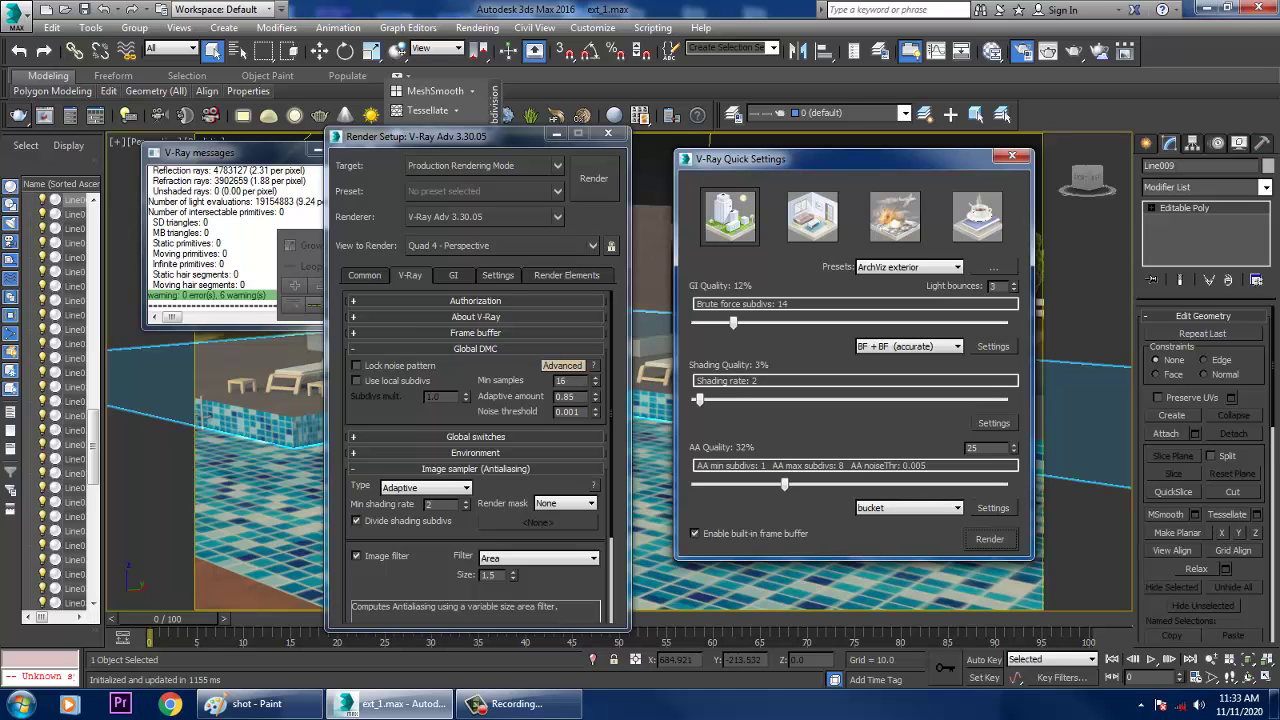
- Close the V-Ray Quick Settings and test-render the perspective view of the villa and pool
click(1012, 155)
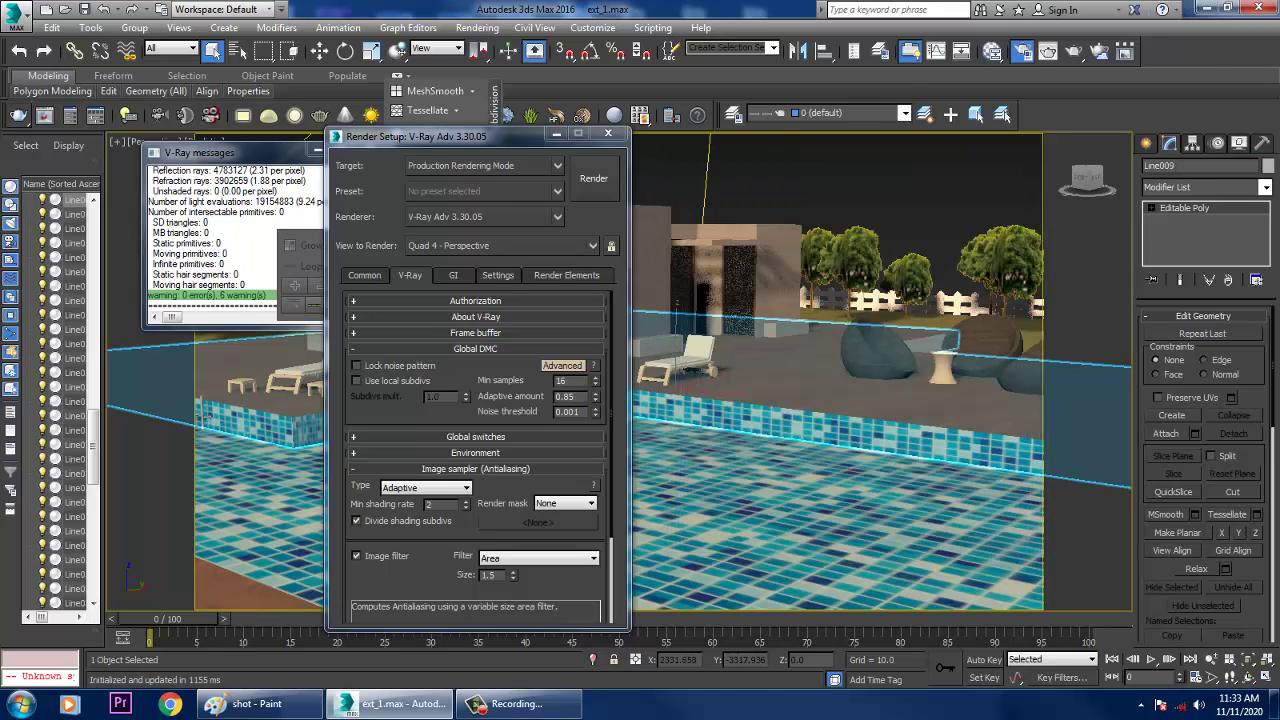
key(shift+q)
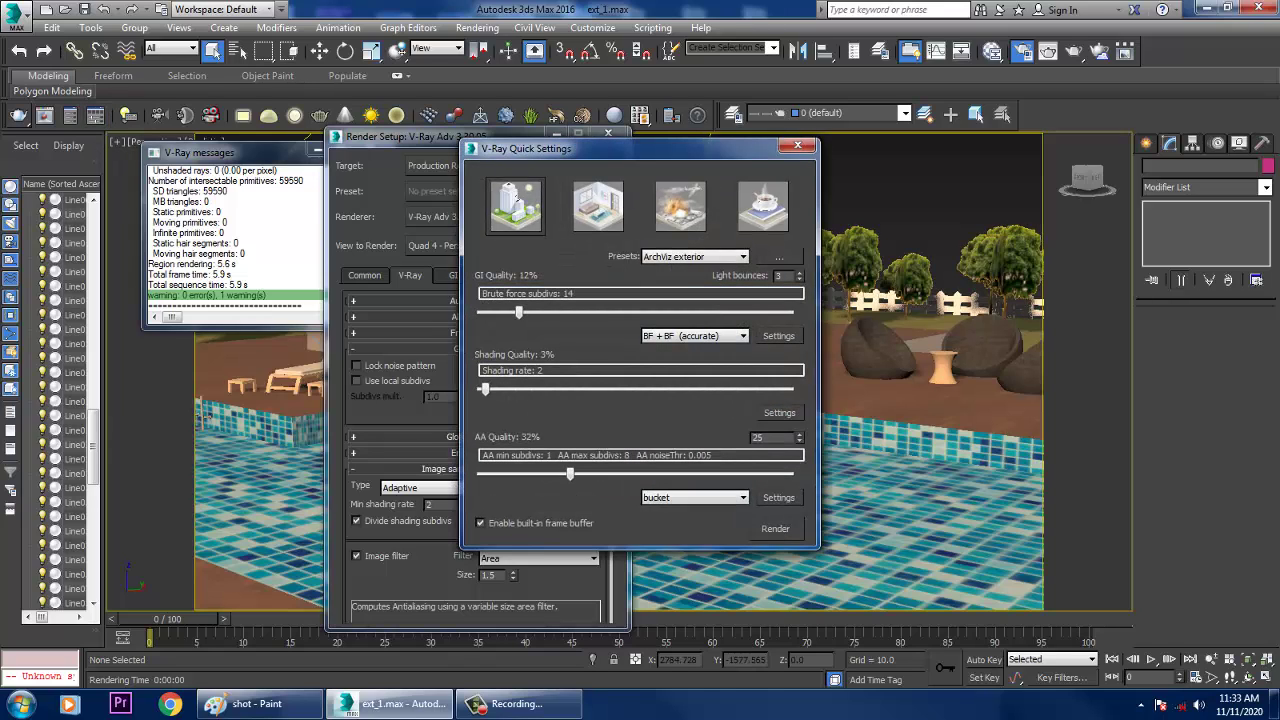
- Set the shading quality to 9% with a shading rate of 6, and keep bucket as the antialiasing mode
drag(485, 389, 505, 389)
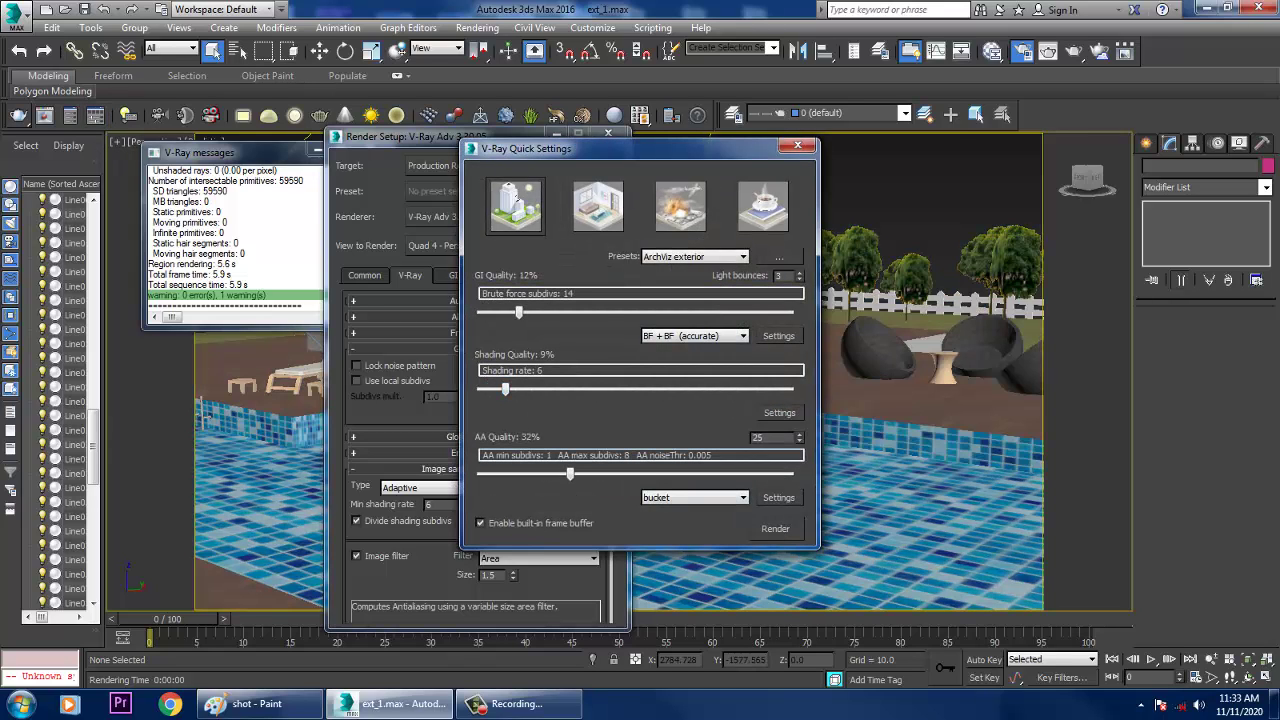
click(695, 498)
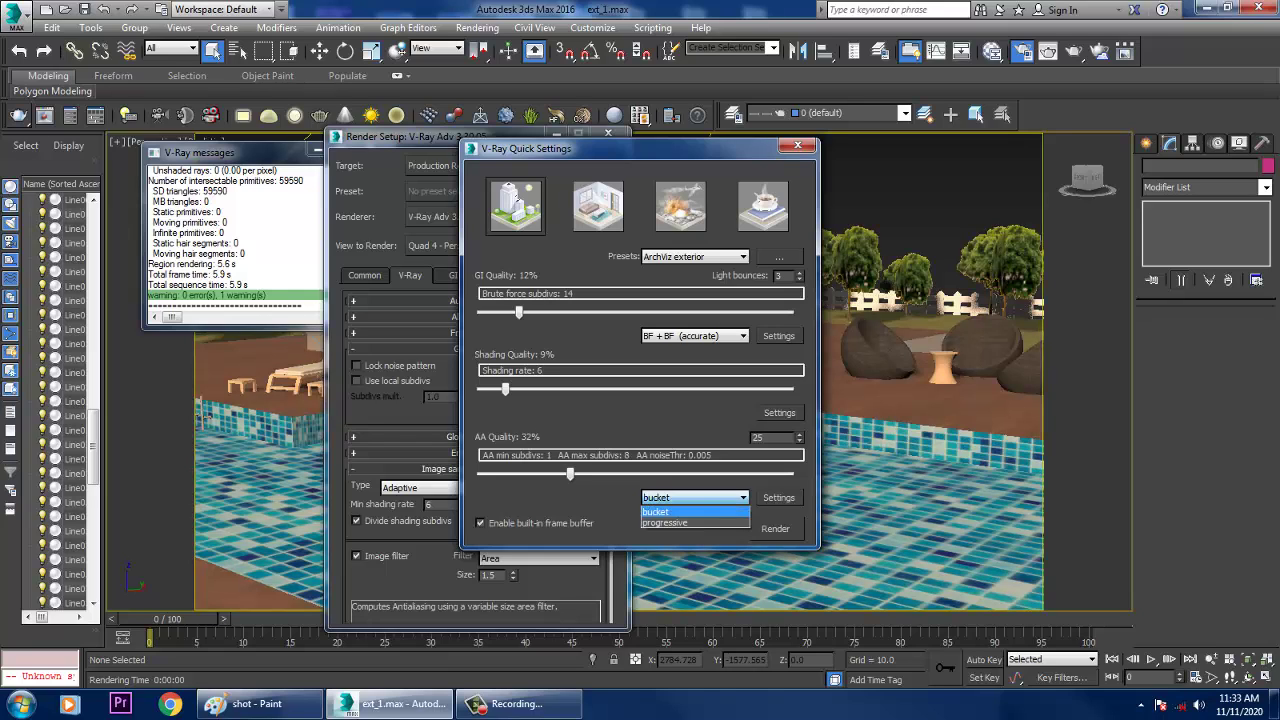
click(695, 498)
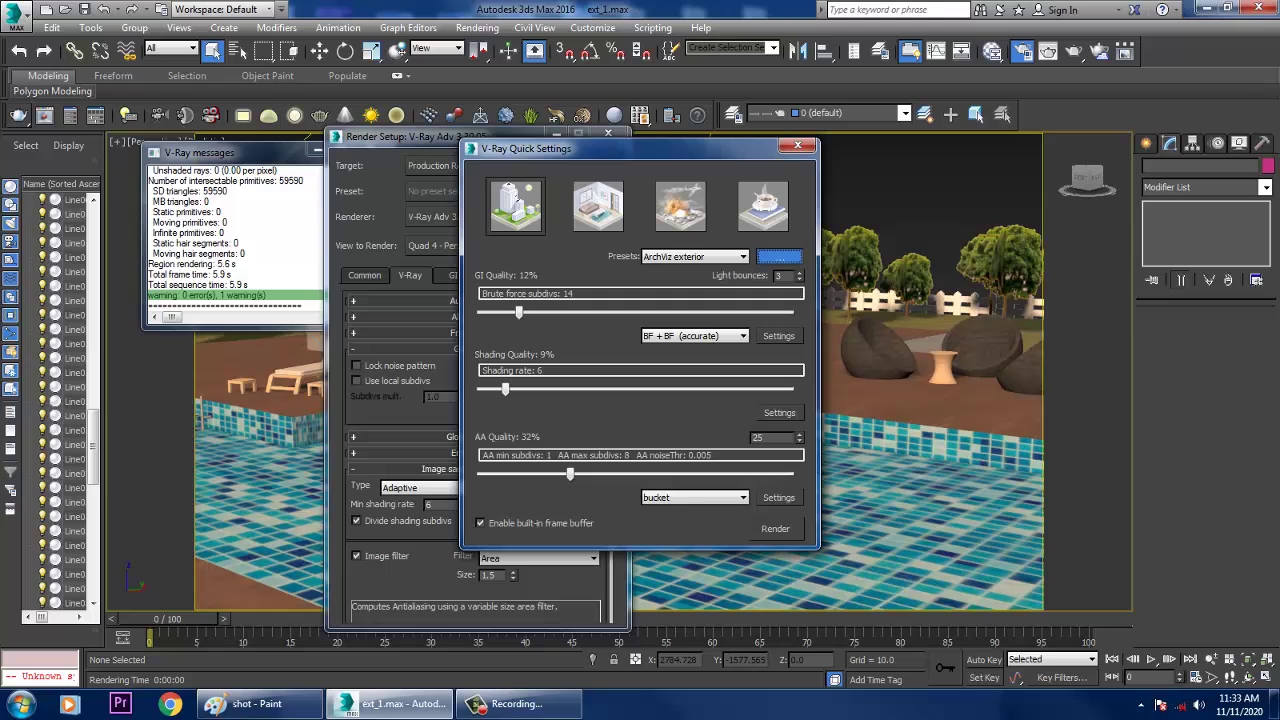
click(779, 256)
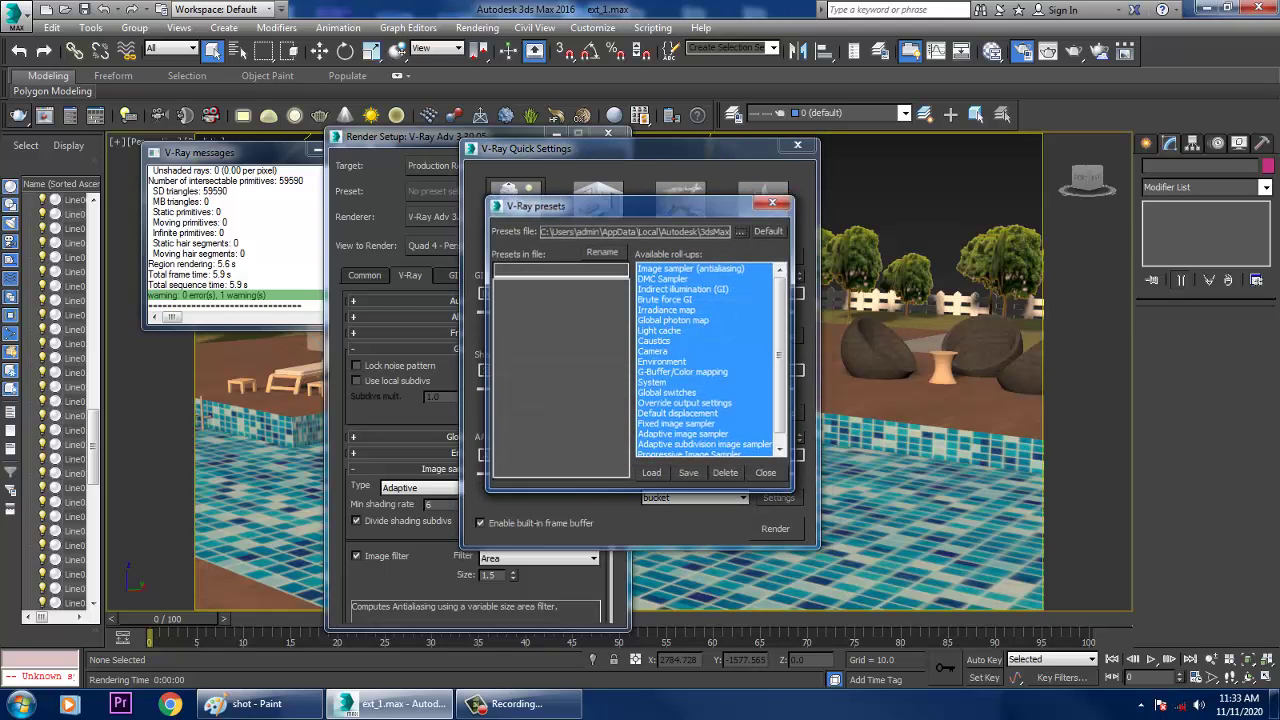
click(773, 201)
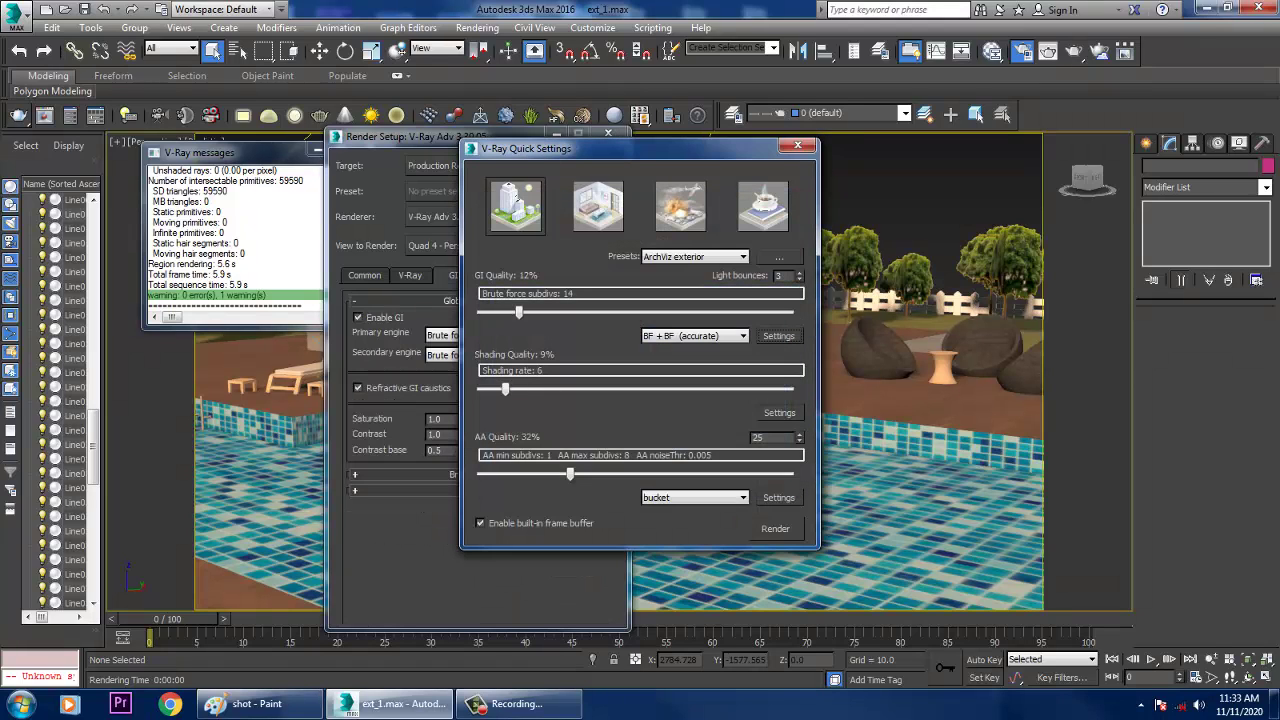
- Set the primary GI engine to Irradiance map and the secondary engine to Light cache
click(400, 342)
click(465, 335)
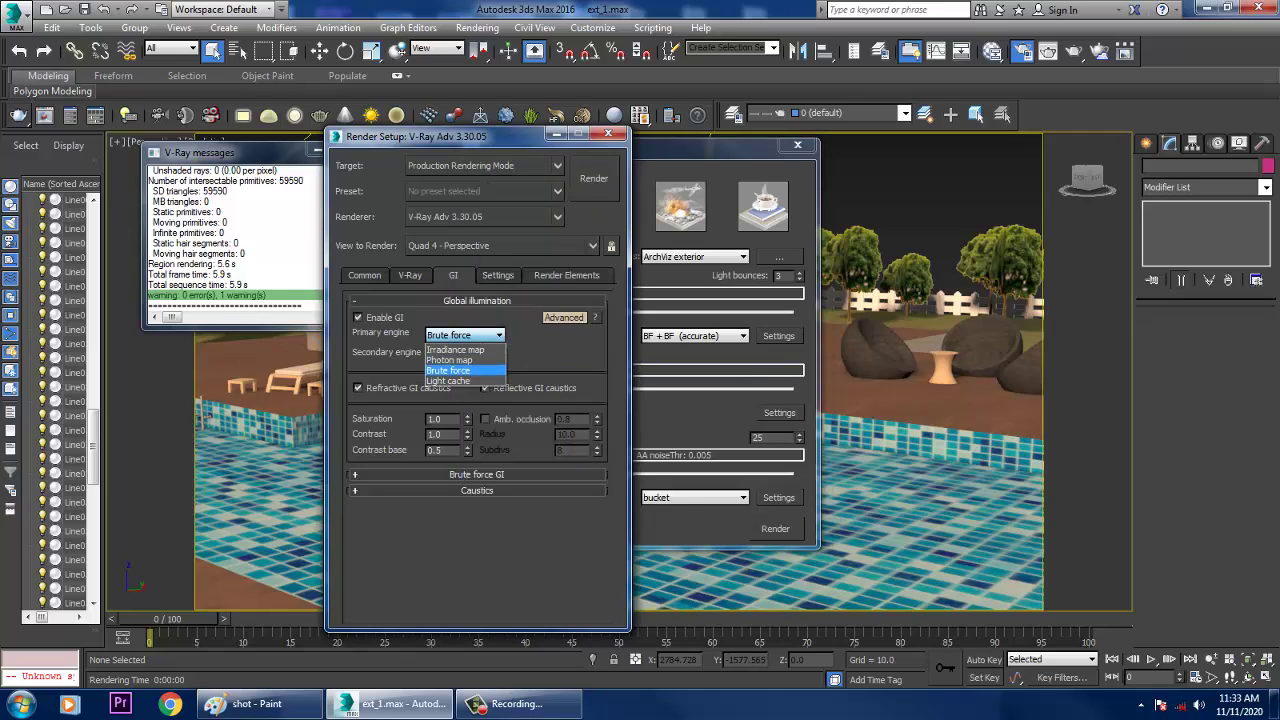
click(455, 349)
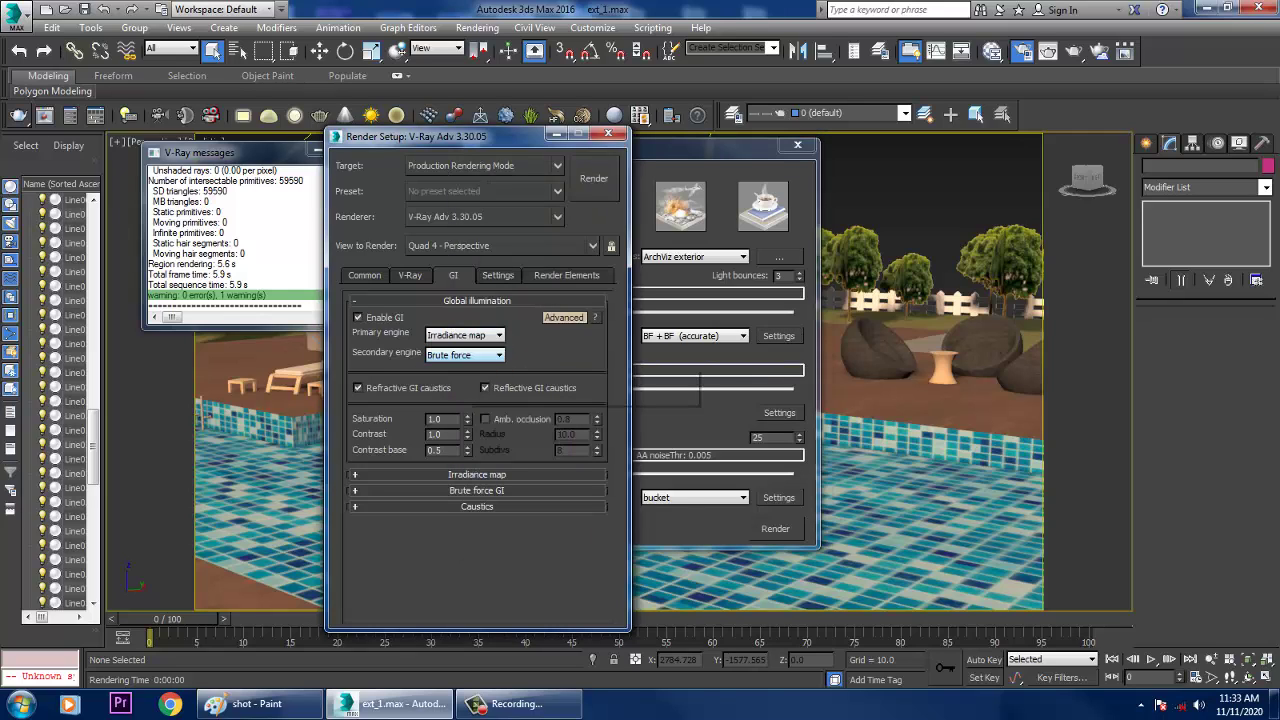
click(465, 355)
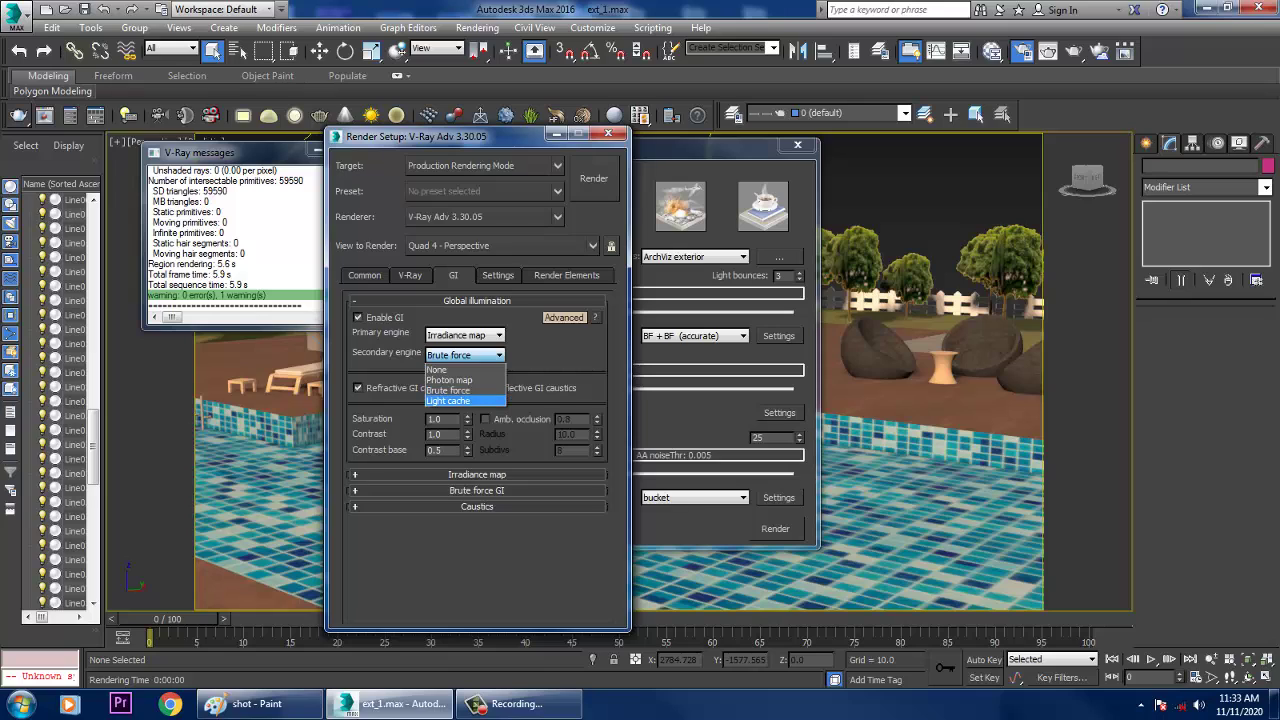
click(447, 400)
- Check the antialiasing image sampler type and render the villa and pool view at 1920 x 1080
click(410, 275)
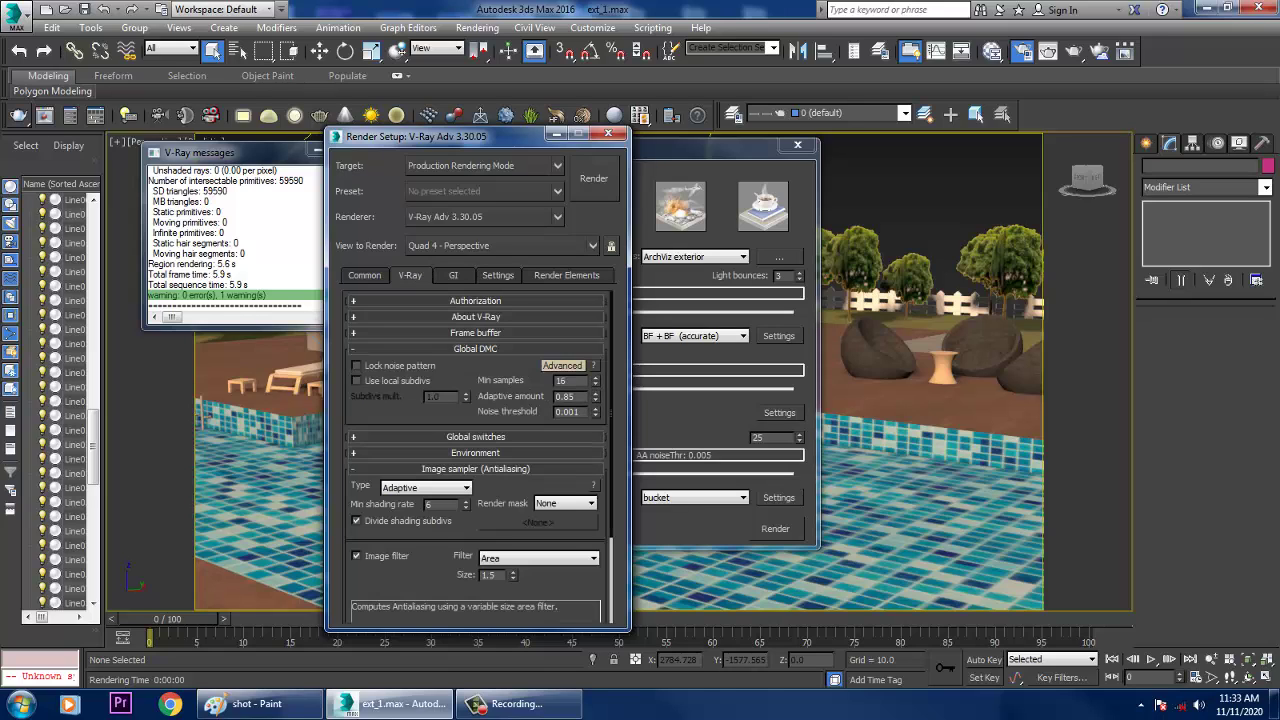
scroll(475, 460, down, 4)
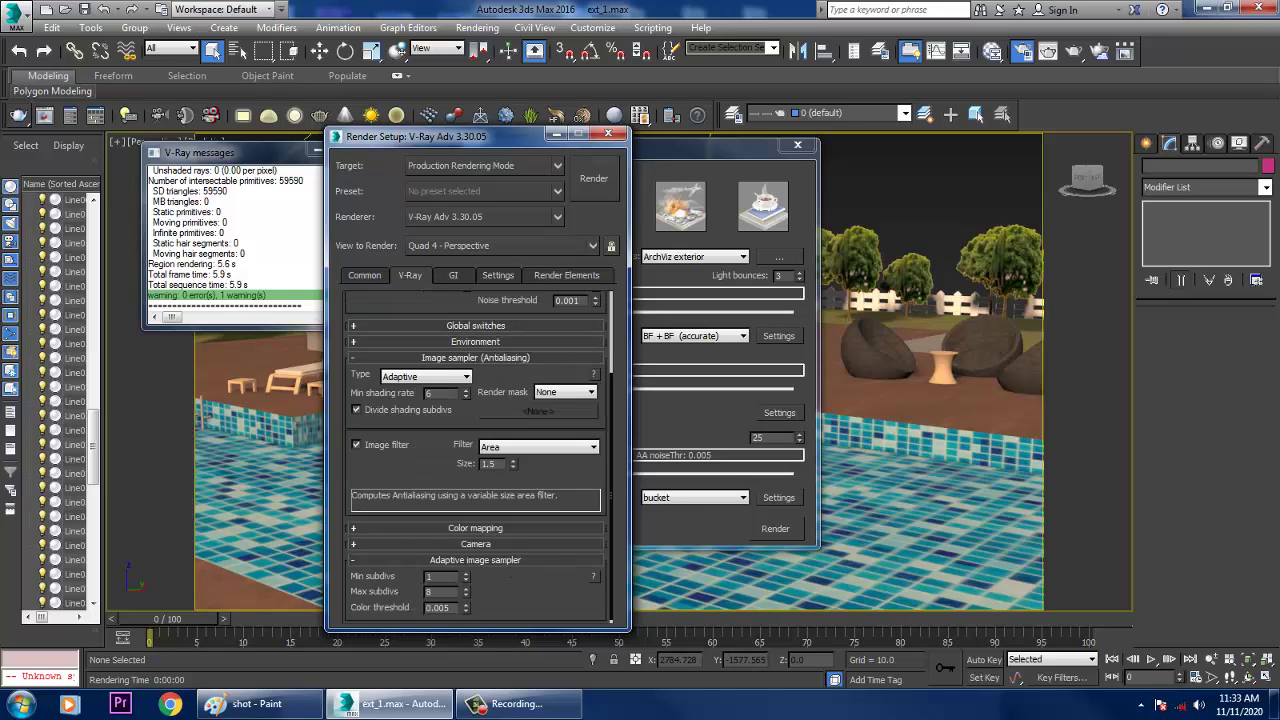
click(427, 373)
click(427, 373)
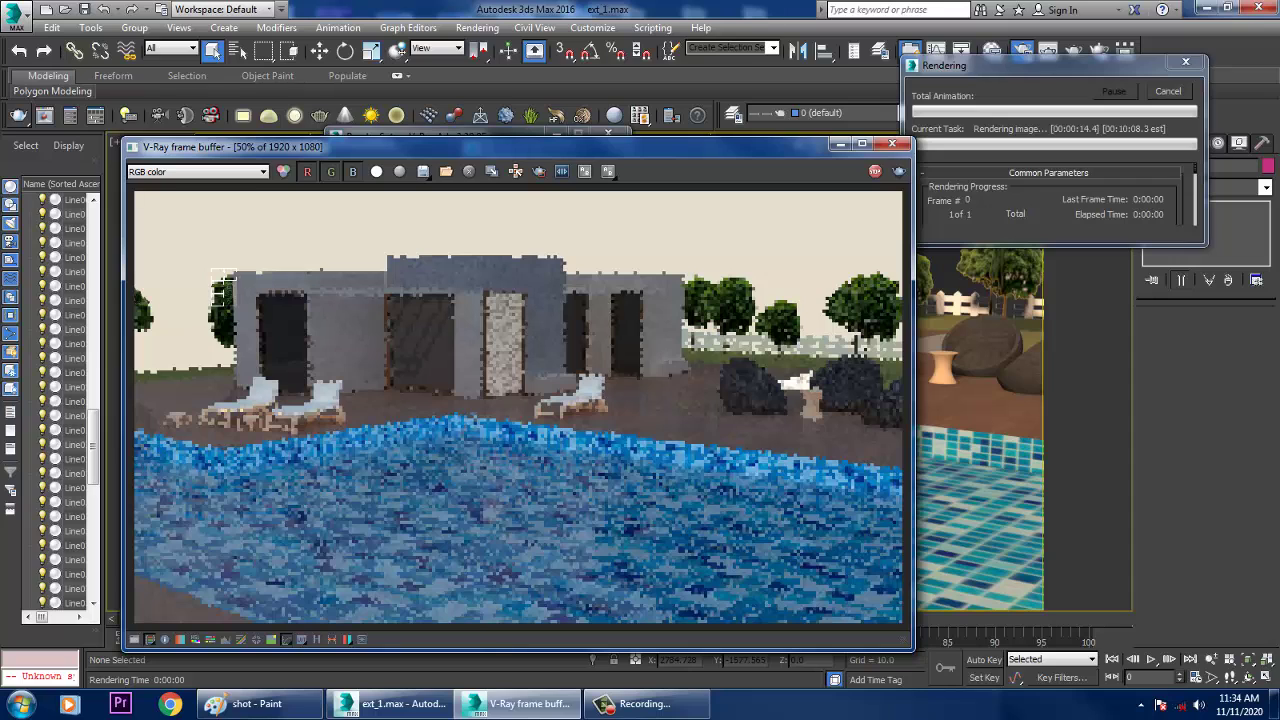
- Cancel the running render and close its frame buffer
click(1168, 91)
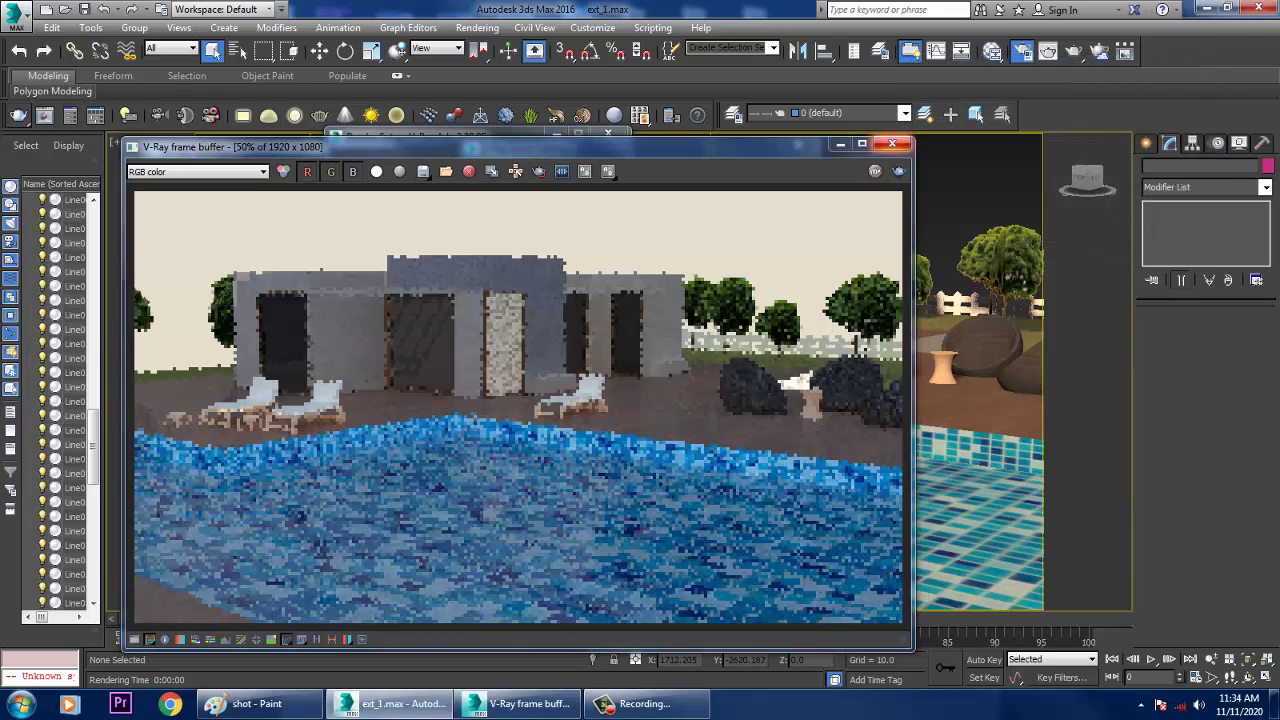
click(892, 145)
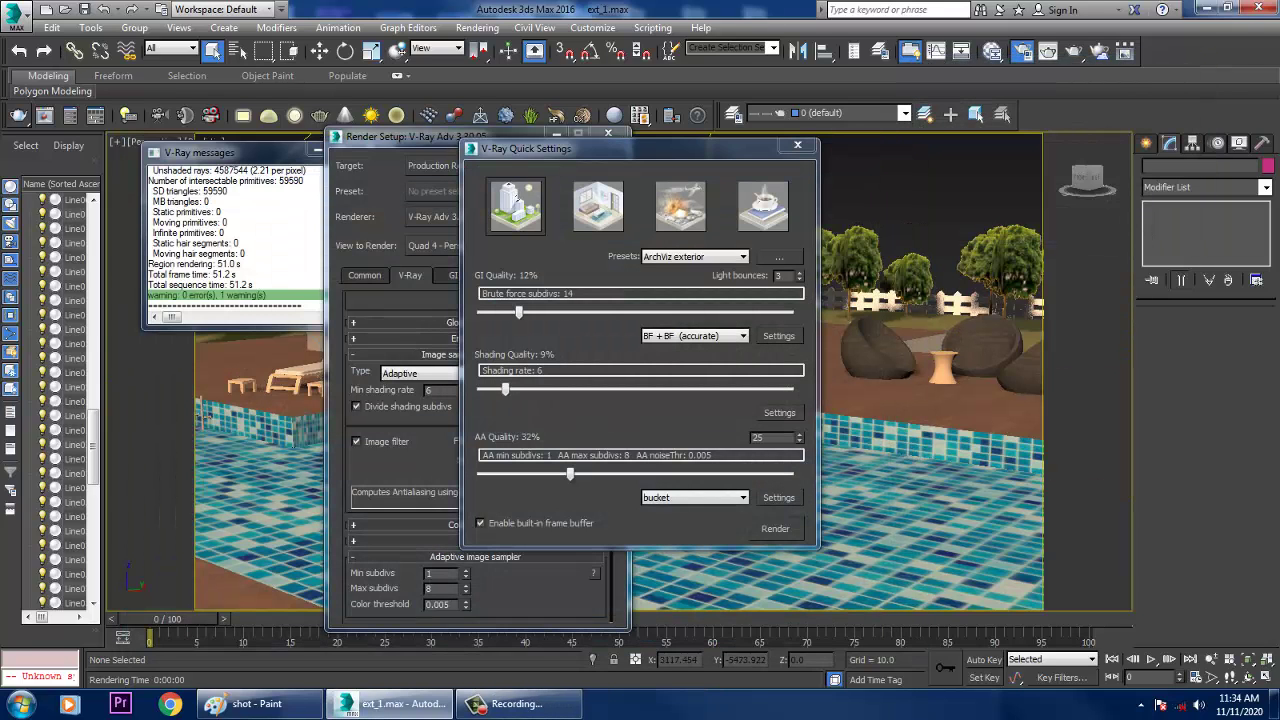
- Apply the Studio Setup preset in V-Ray Quick Settings and render the villa and pool view
drag(575, 149, 764, 151)
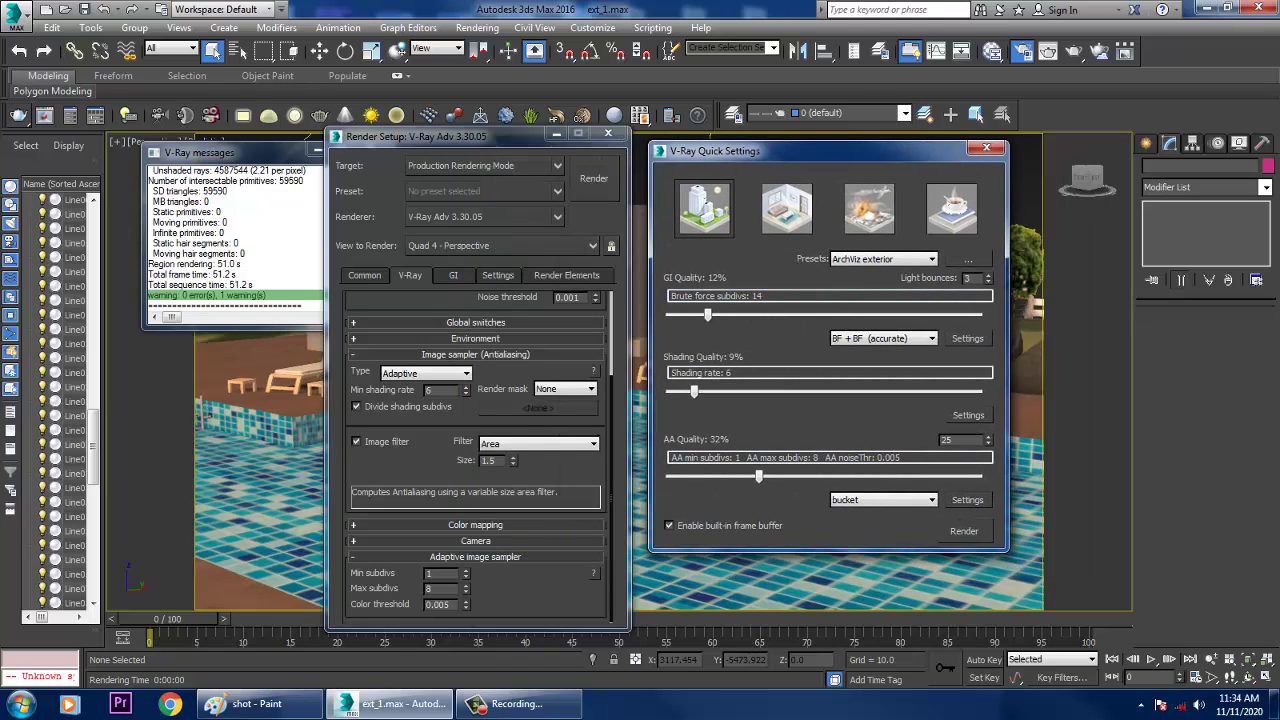
click(951, 207)
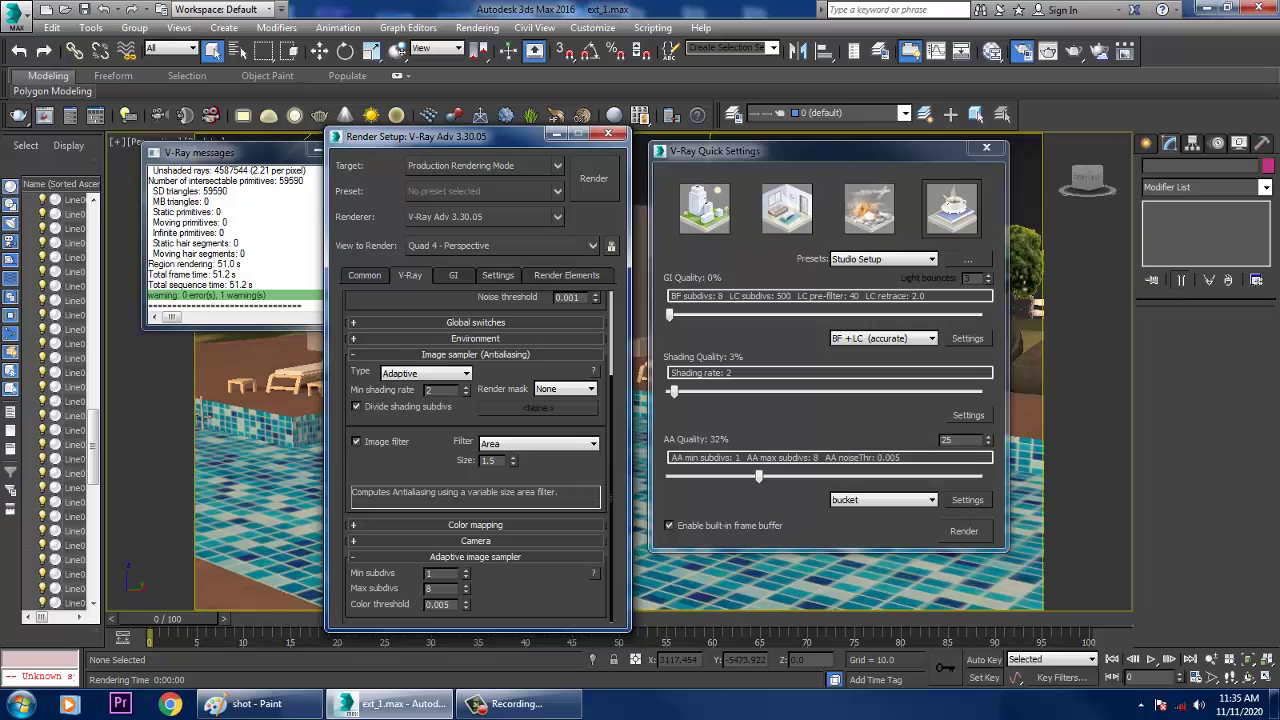
click(964, 531)
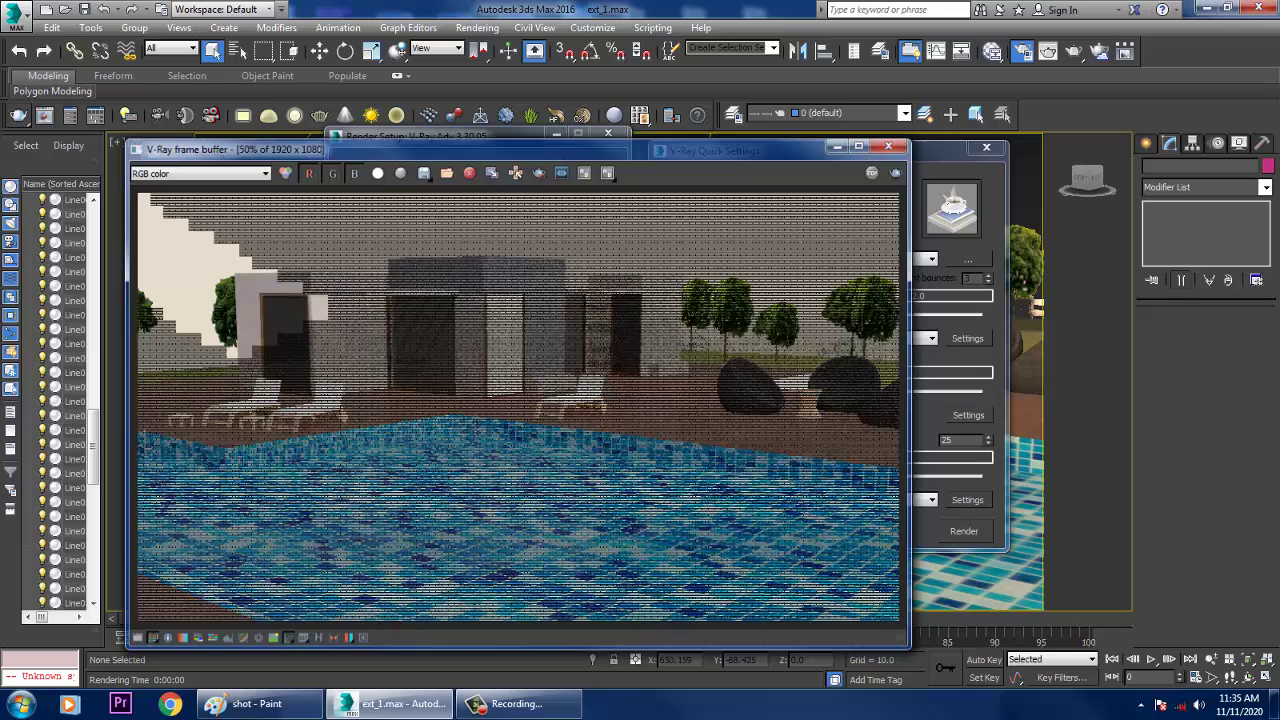
- Close the frame buffer and Render Setup, and move V-Ray Quick Settings out of the way of the villa view
click(892, 143)
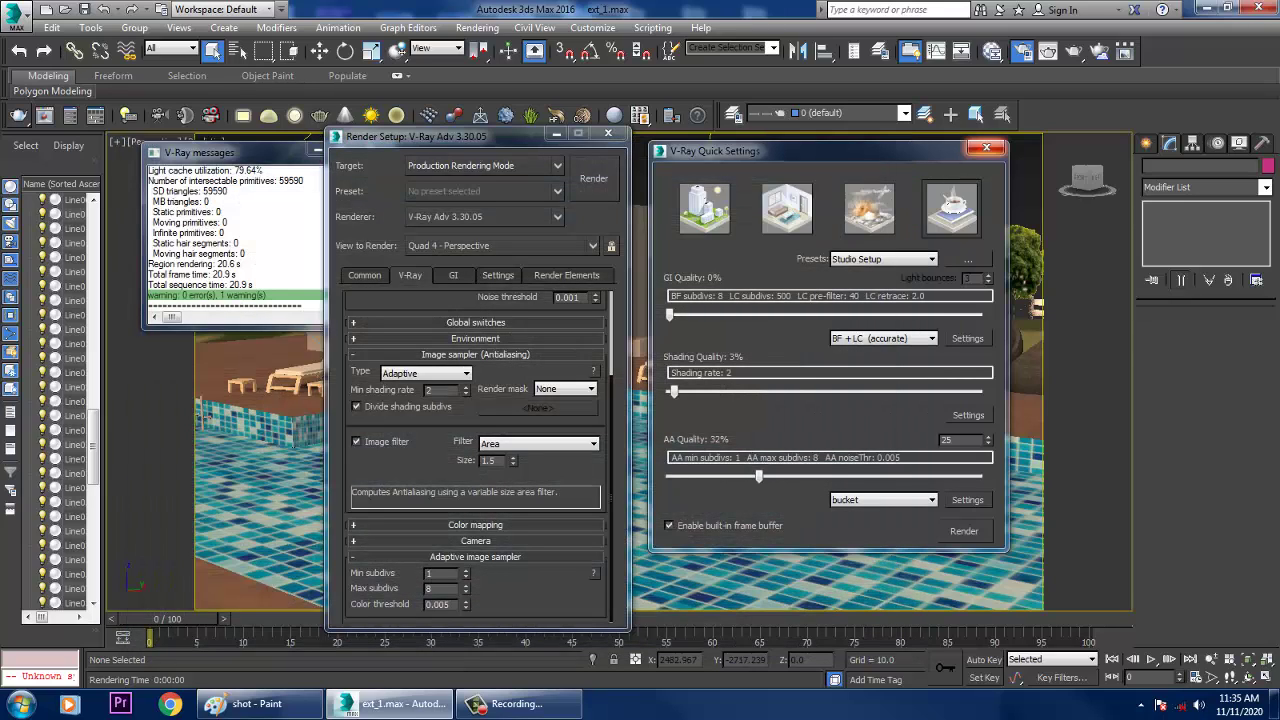
click(608, 133)
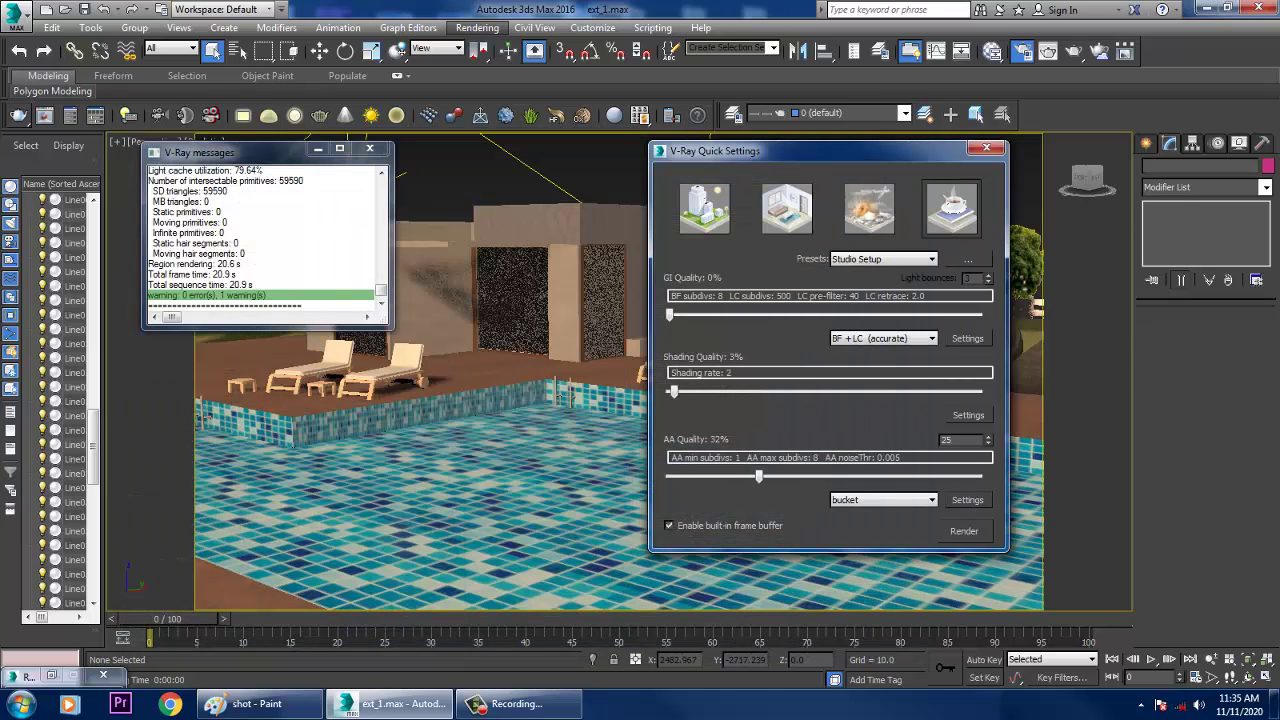
click(512, 300)
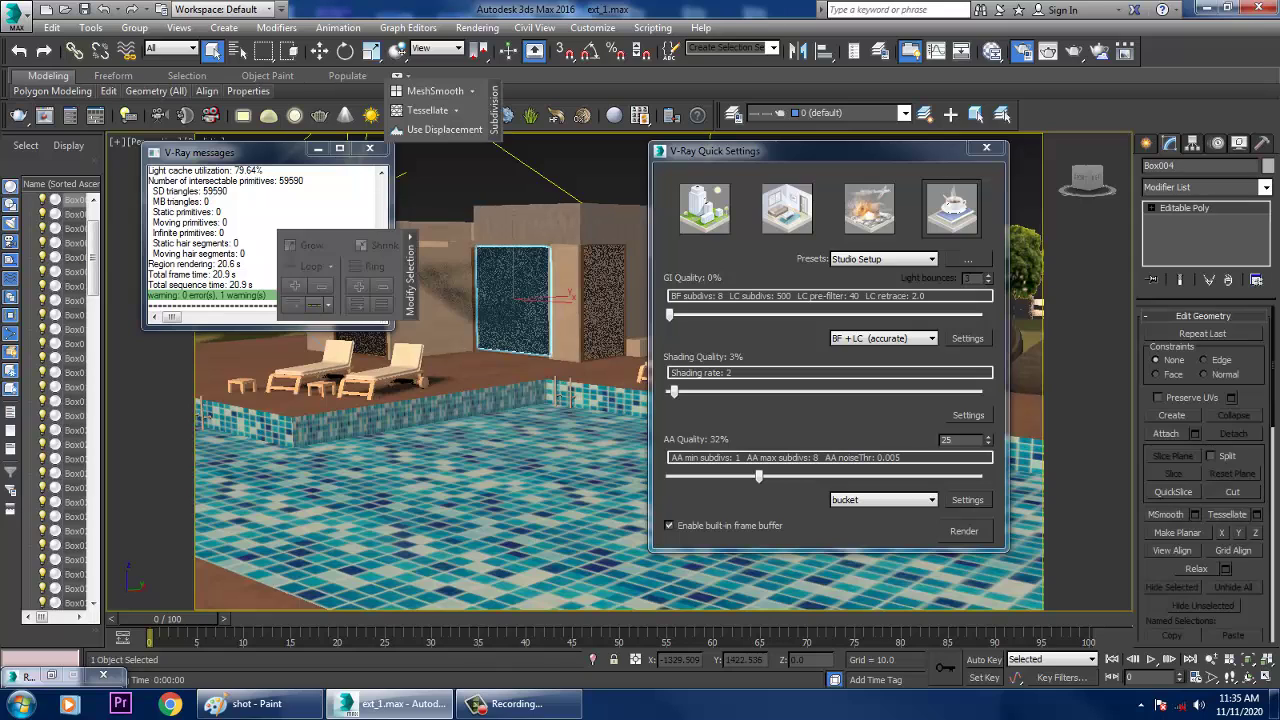
drag(900, 150, 92, 515)
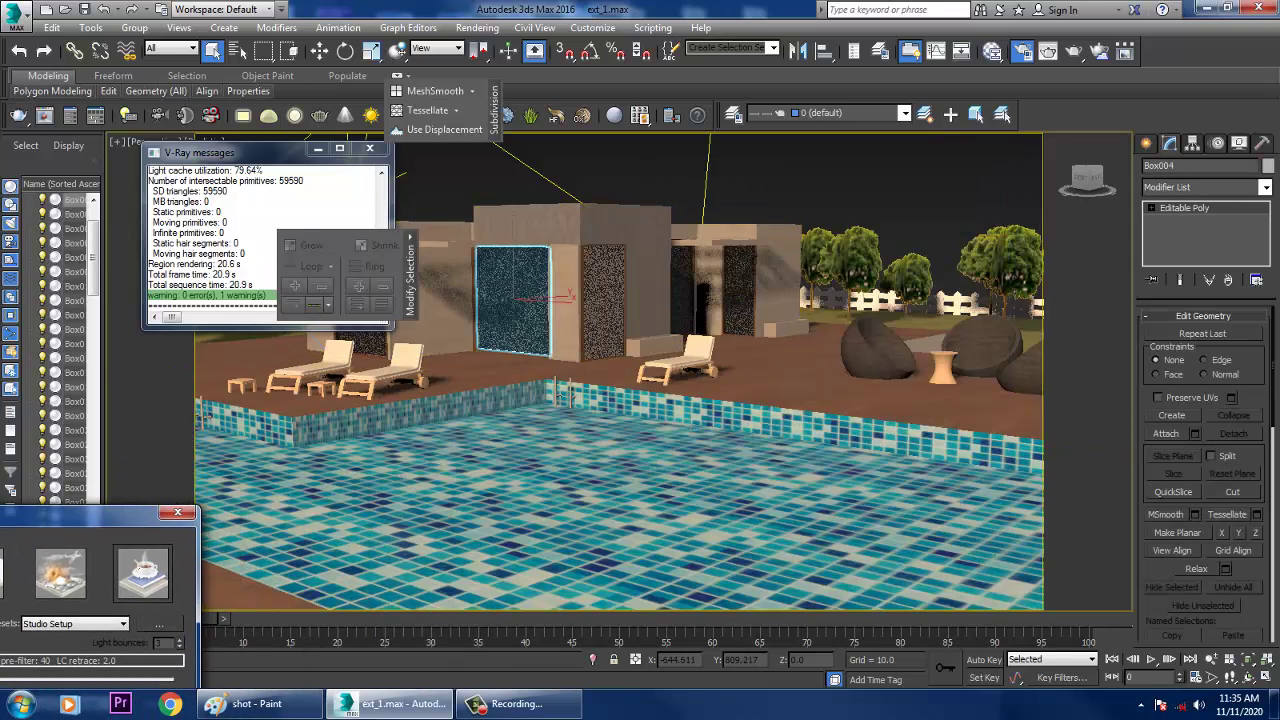
- Create a physical camera from the current perspective view and close the V-Ray messages window
key(ctrl+c)
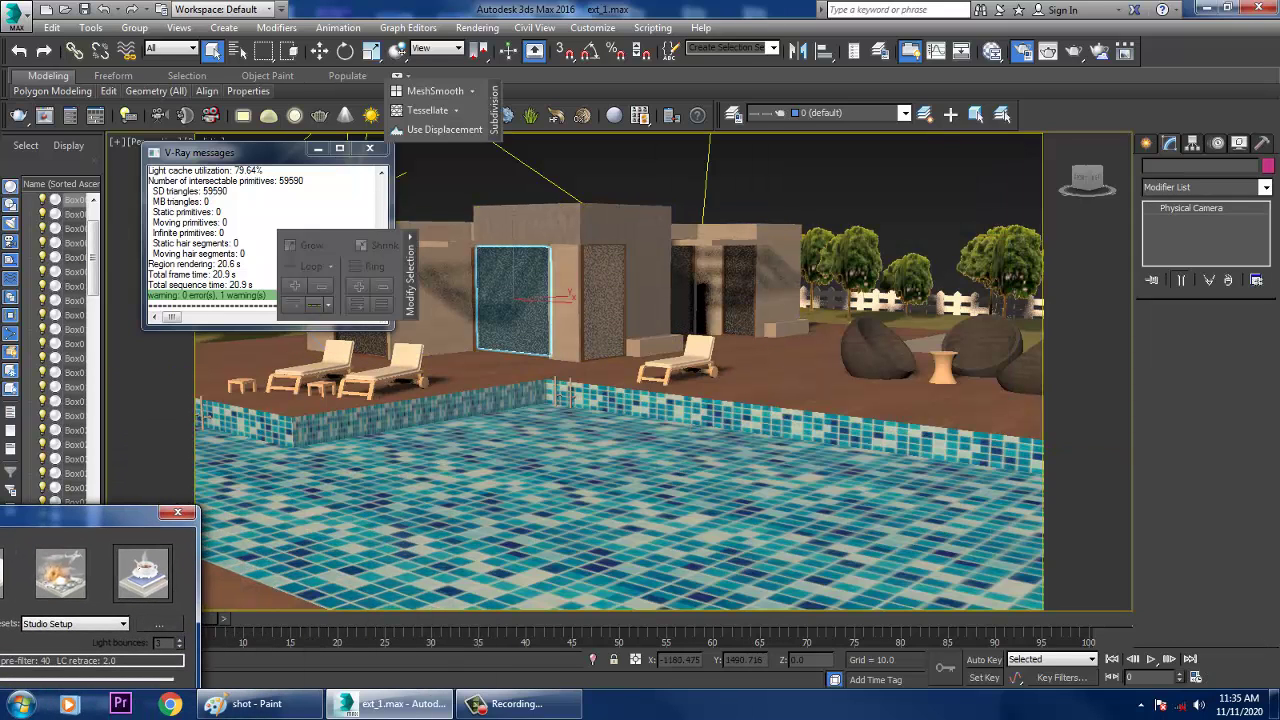
click(622, 172)
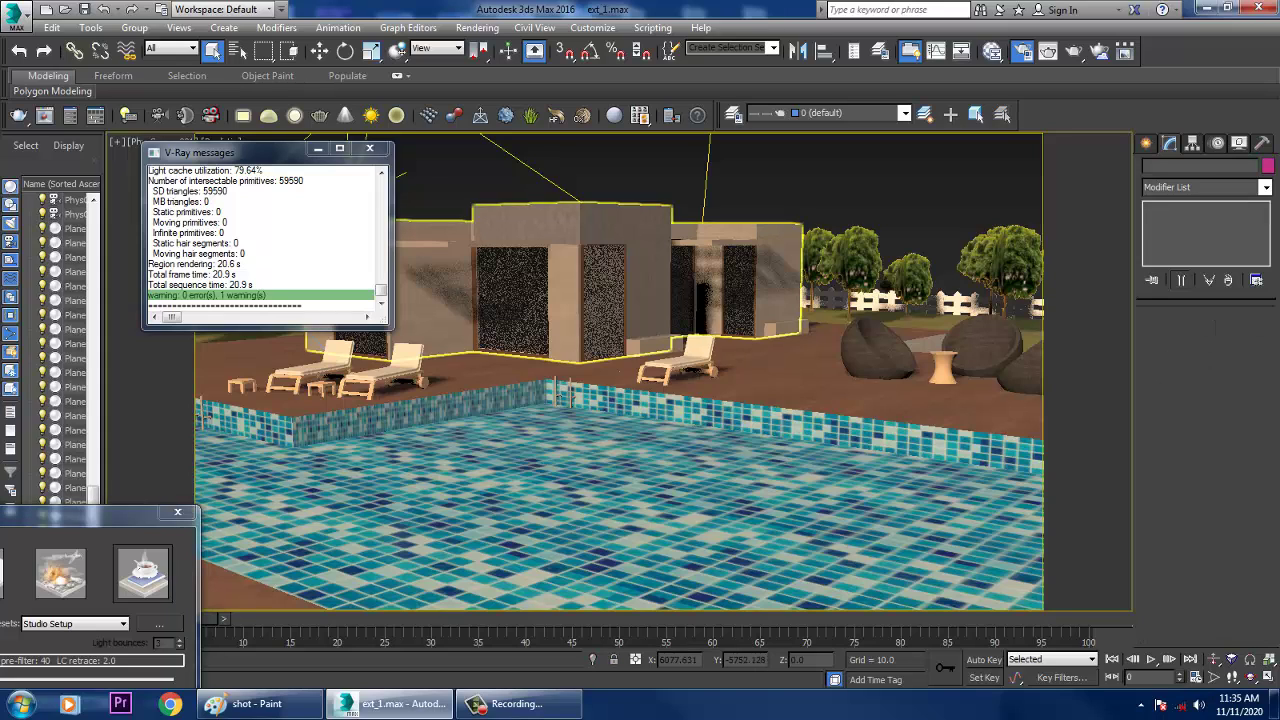
click(369, 149)
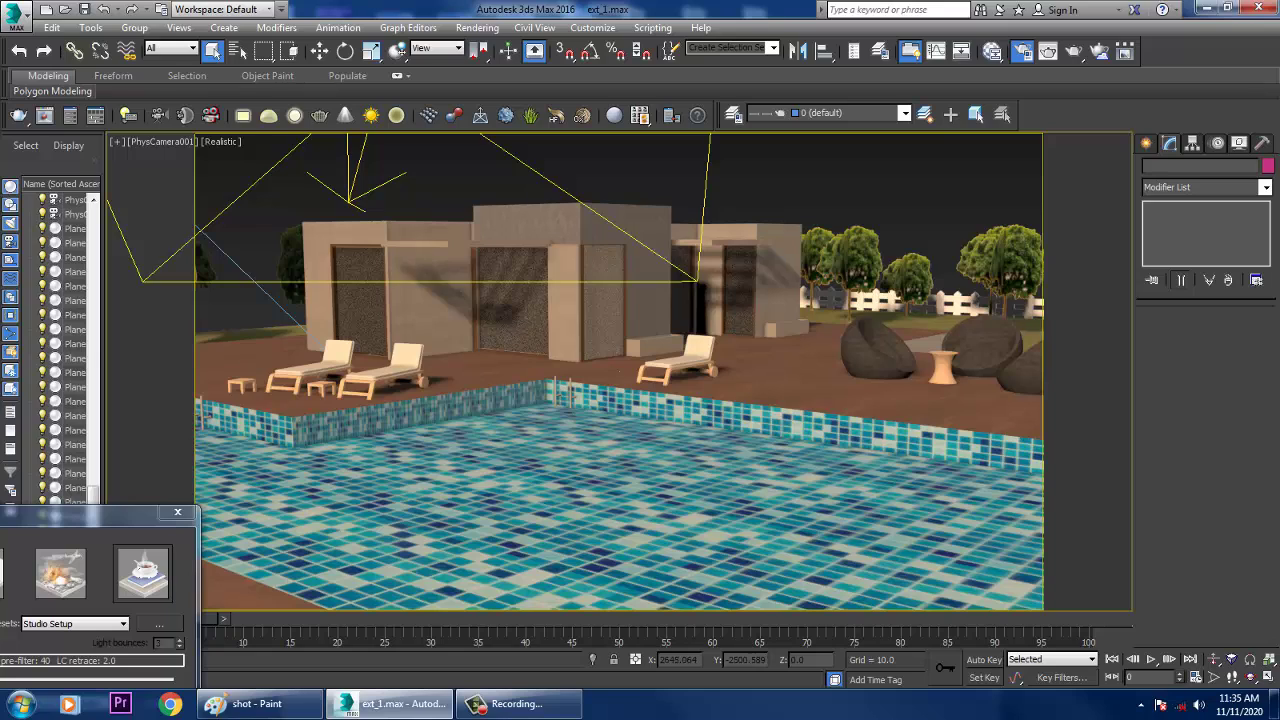
- Switch back to the perspective view and hide the two glass panes at the corner of the villa's central block
key(p)
click(514, 312)
key(z)
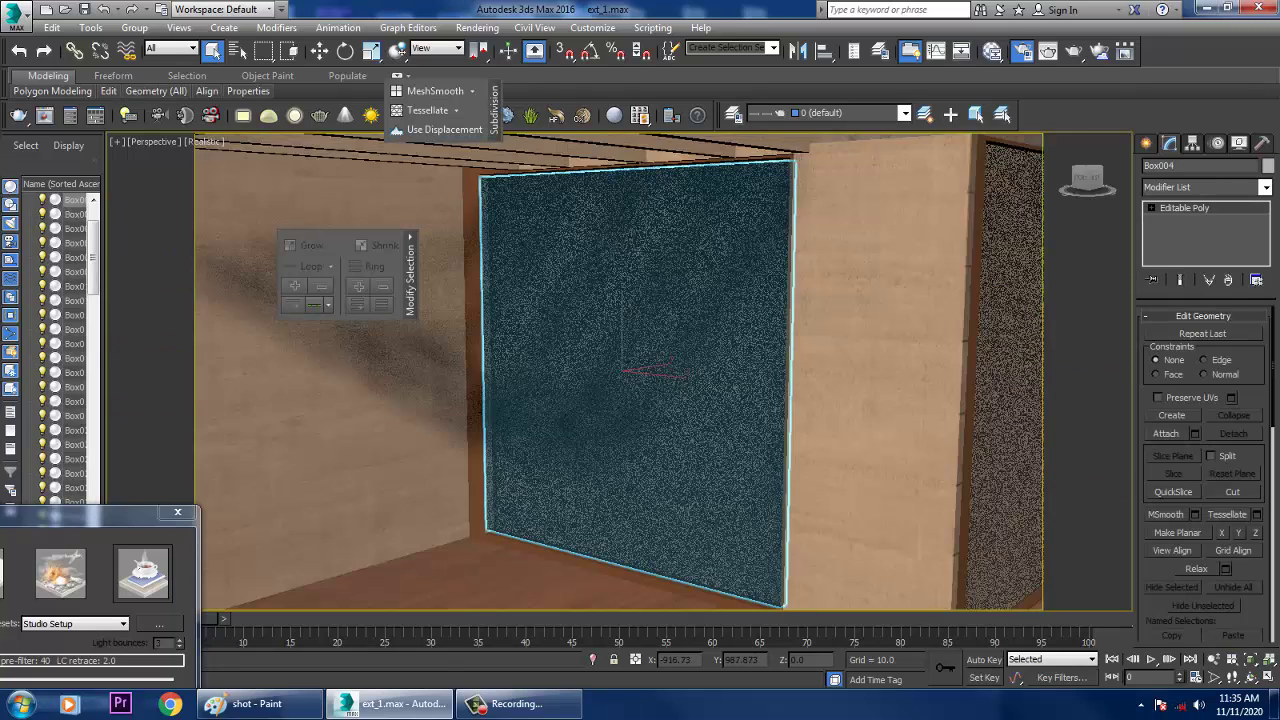
alt+middle_drag(514, 312, 545, 325)
scroll(545, 325, down, 4)
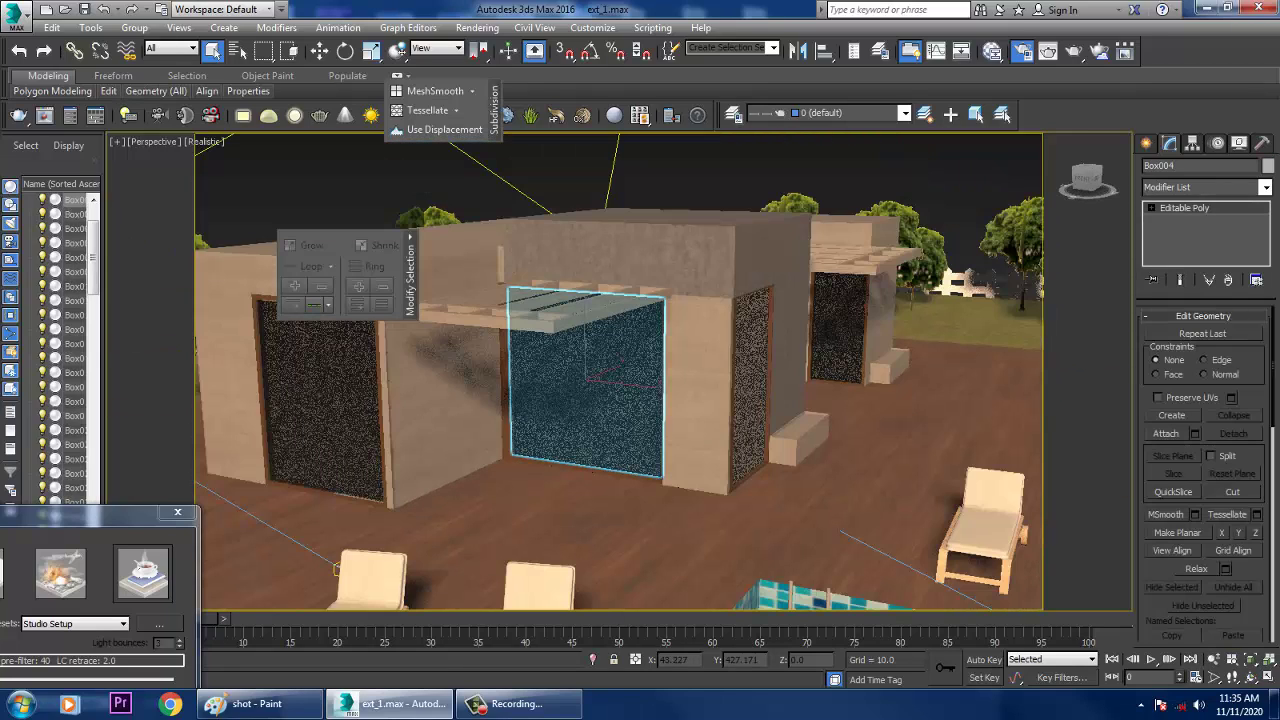
ctrl+click(749, 388)
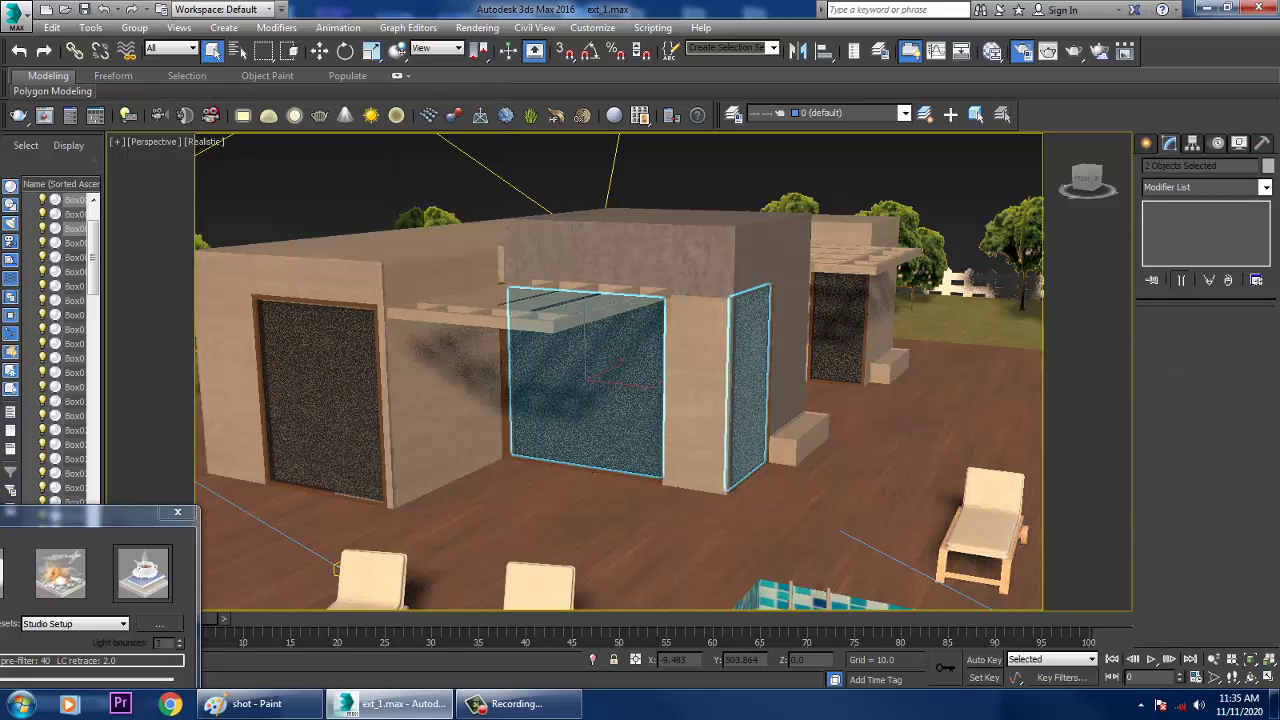
right_click(749, 388)
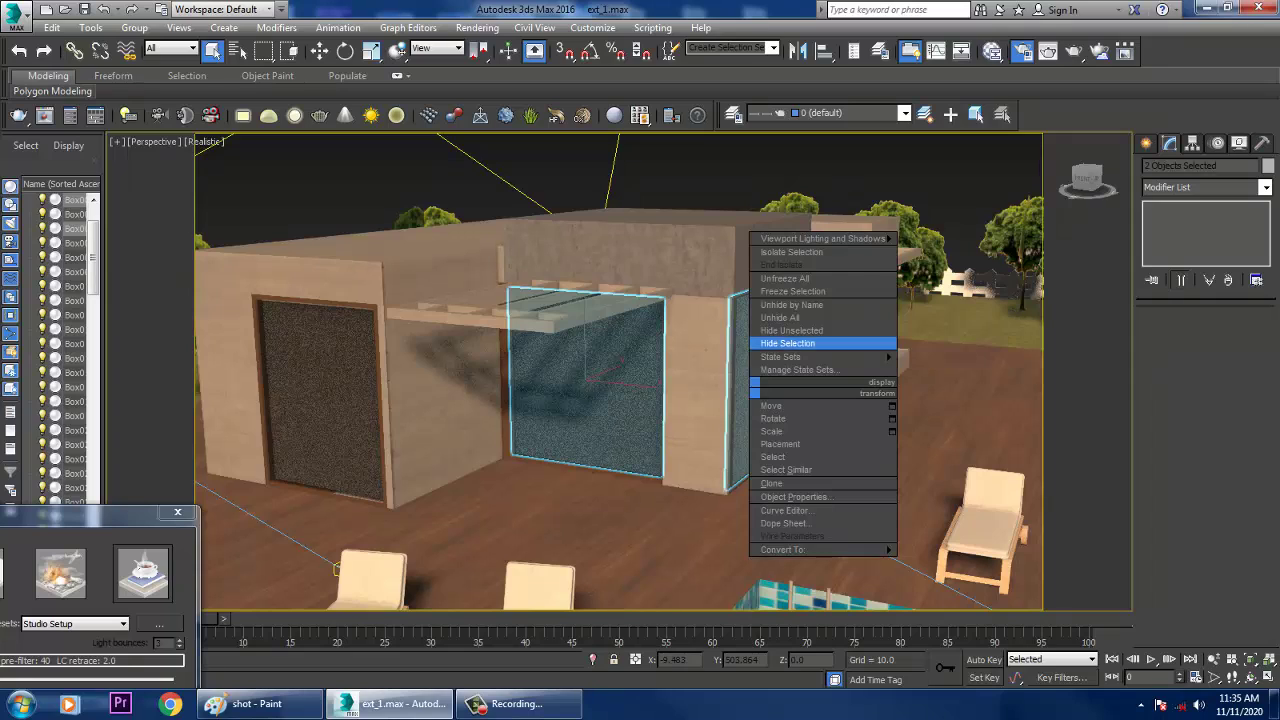
click(788, 343)
- Delete the villa body's wall polygons behind the hidden panes, two in the wide opening and one in the narrow one
alt+middle_drag(780, 350, 682, 385)
click(662, 335)
scroll(640, 380, up, 10)
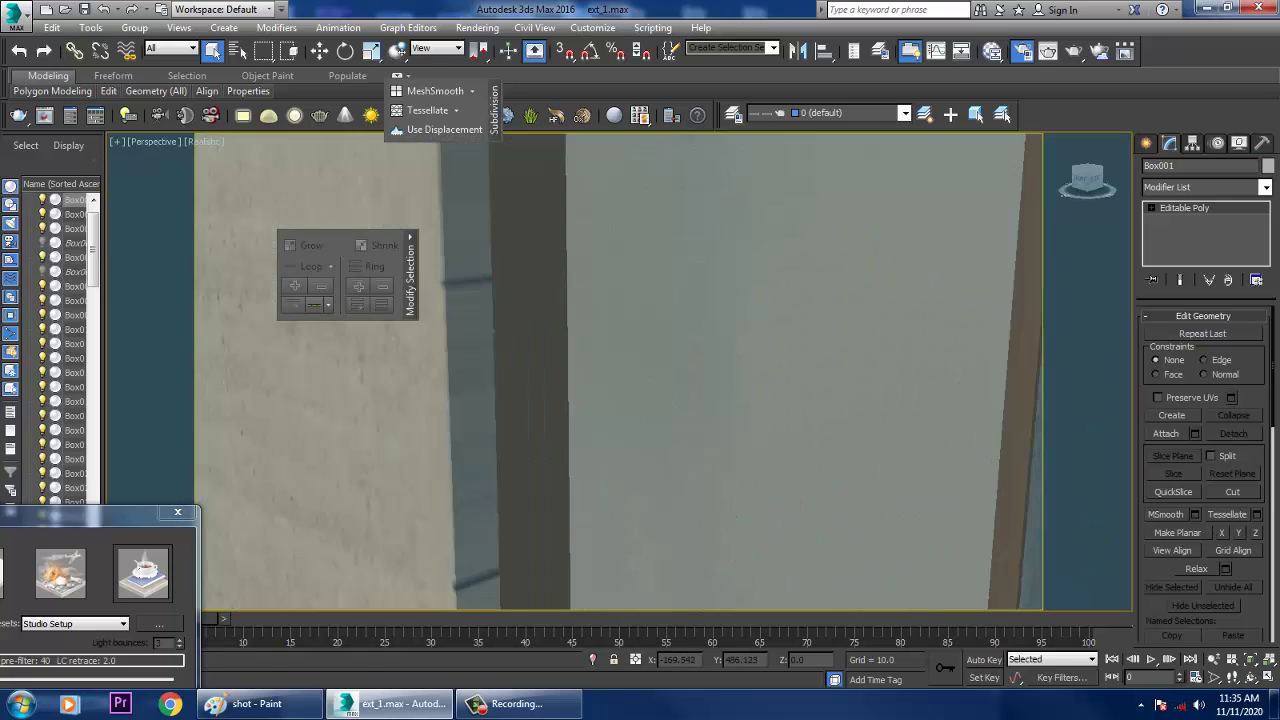
scroll(640, 380, up, 3)
alt+middle_drag(620, 380, 545, 384)
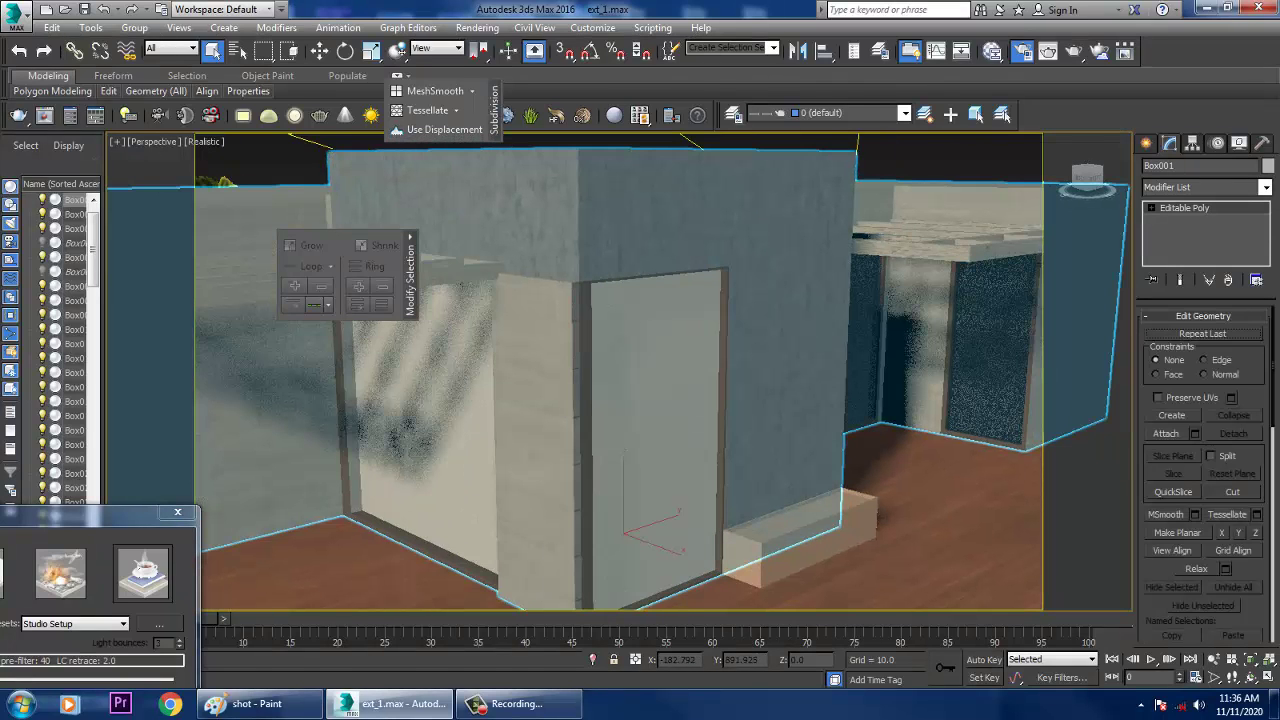
key(4)
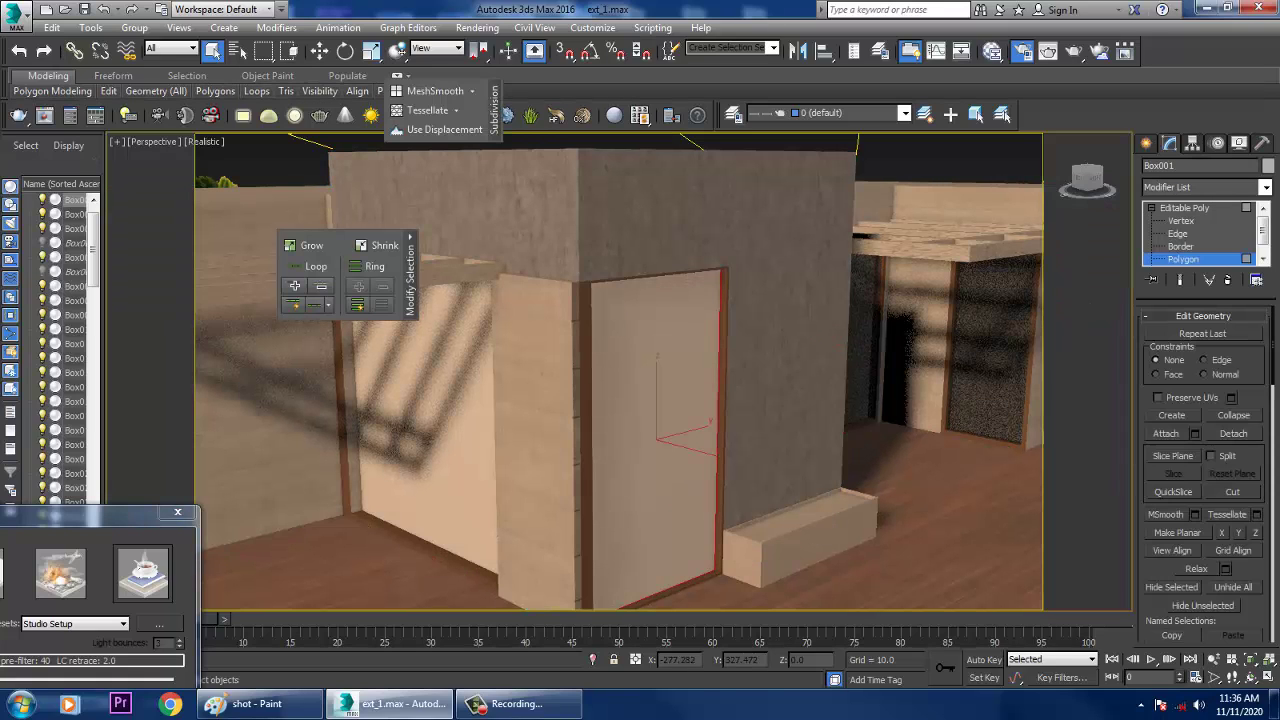
key(F2)
ctrl+click(468, 424)
ctrl+click(395, 420)
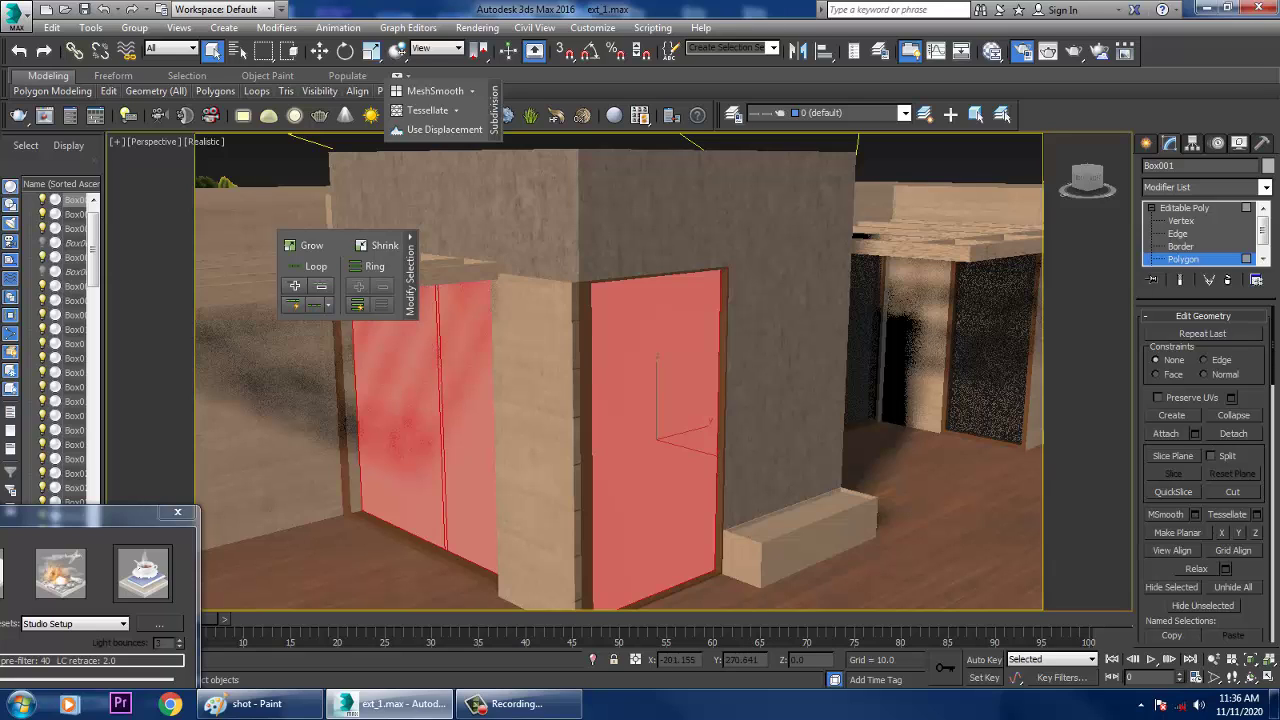
key(Delete)
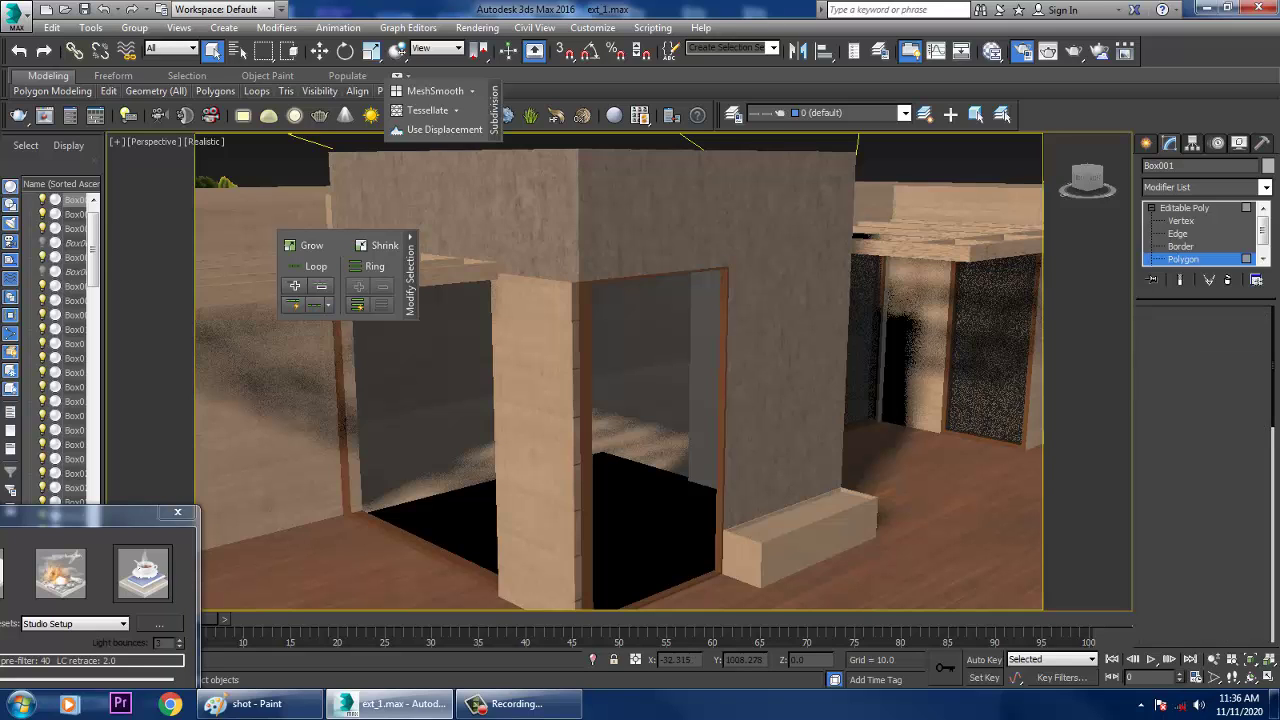
- Create a photometric target light in the front view, aimed from the top of the door opening at Z about 148.7 down to the floor
click(1146, 143)
alt+middle_drag(938, 293, 905, 298)
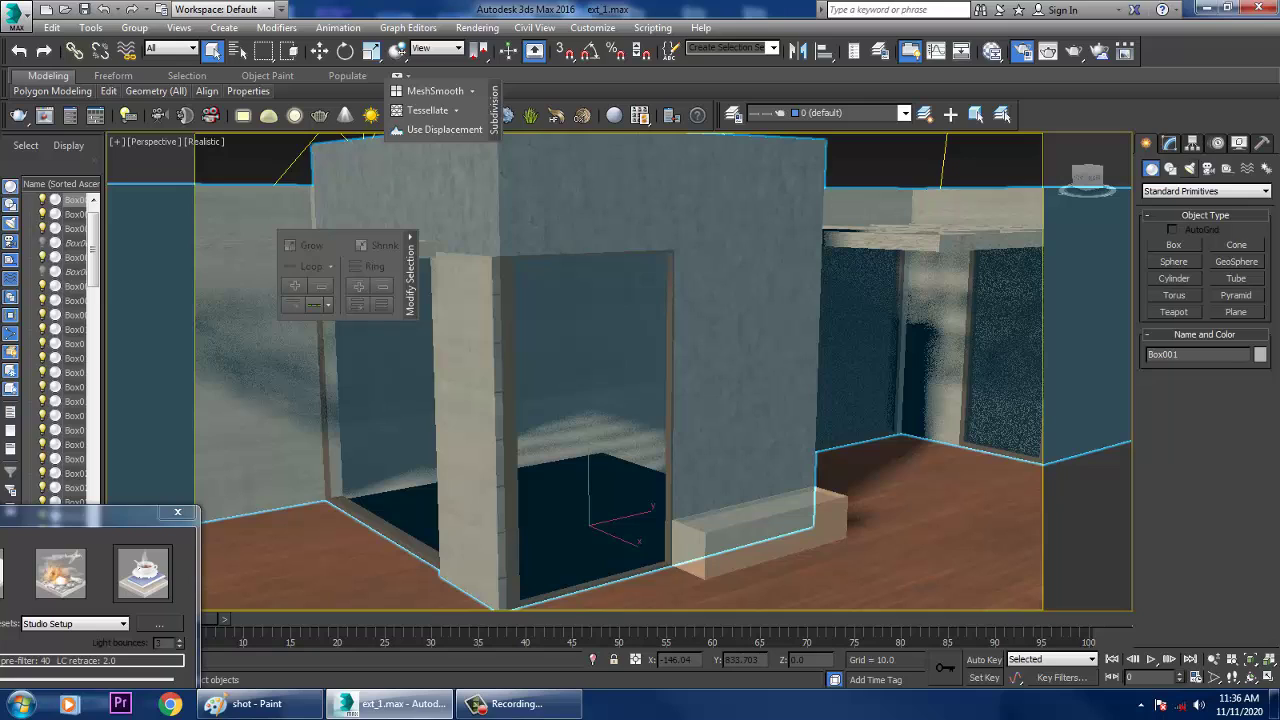
click(1190, 168)
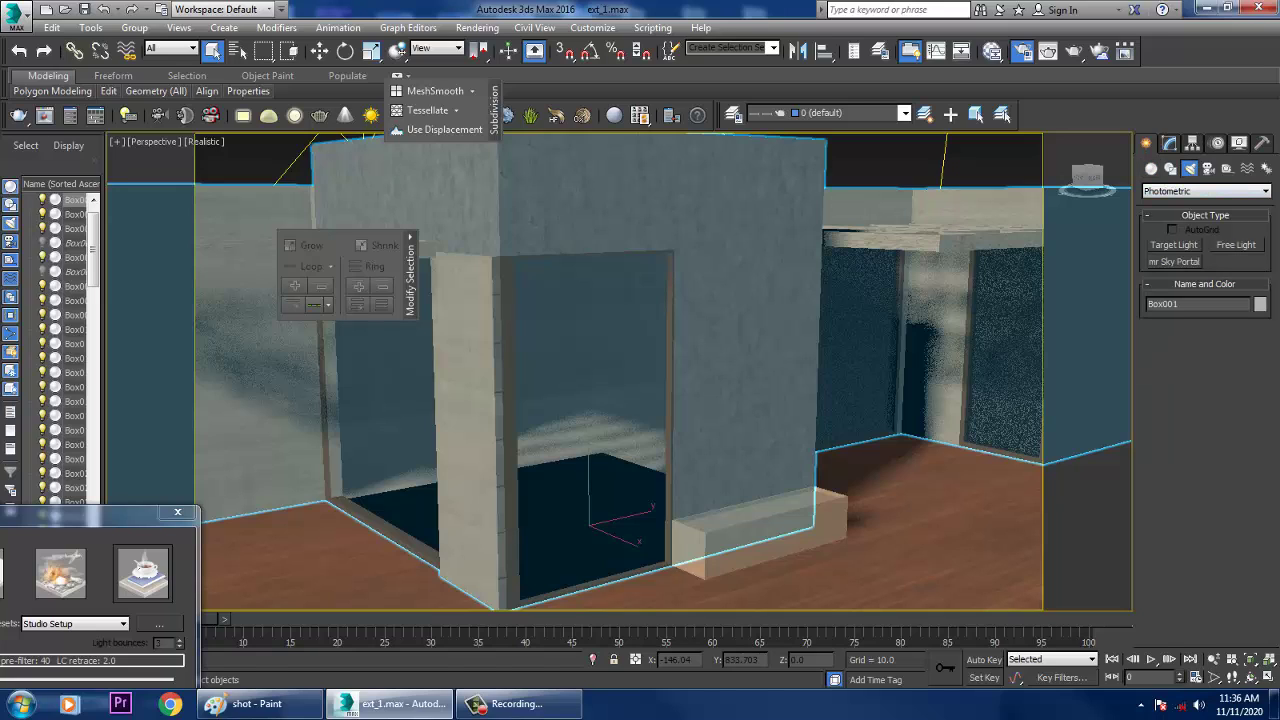
click(1236, 244)
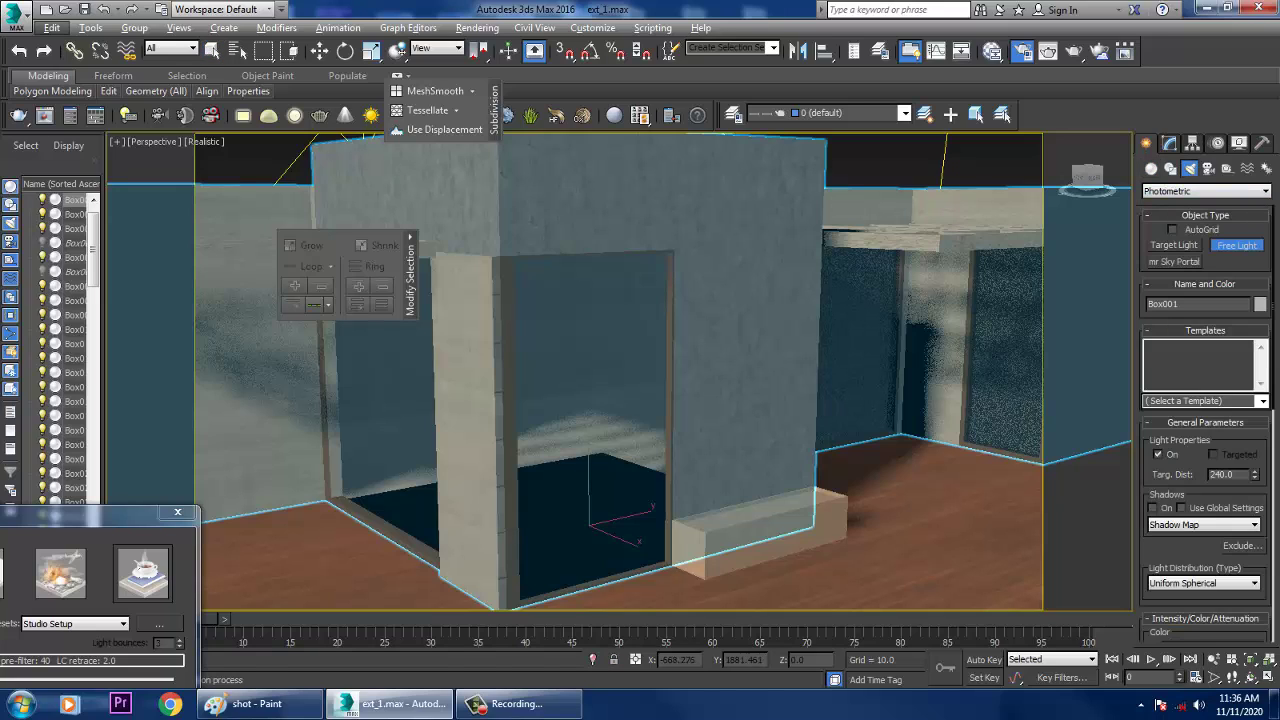
click(1174, 244)
key(alt+w)
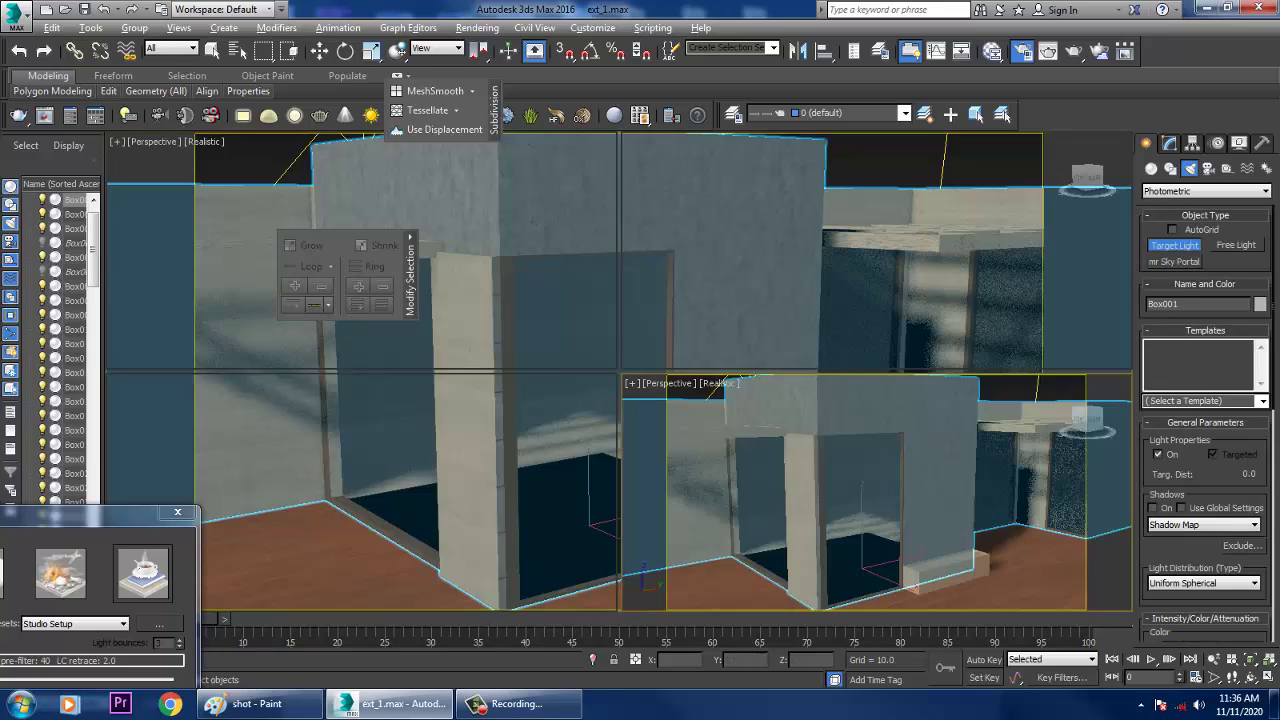
middle_drag(854, 302, 844, 302)
key(alt+w)
scroll(950, 252, up, 3)
middle_drag(205, 212, 831, 236)
drag(876, 277, 876, 548)
right_click(876, 548)
key(alt+w)
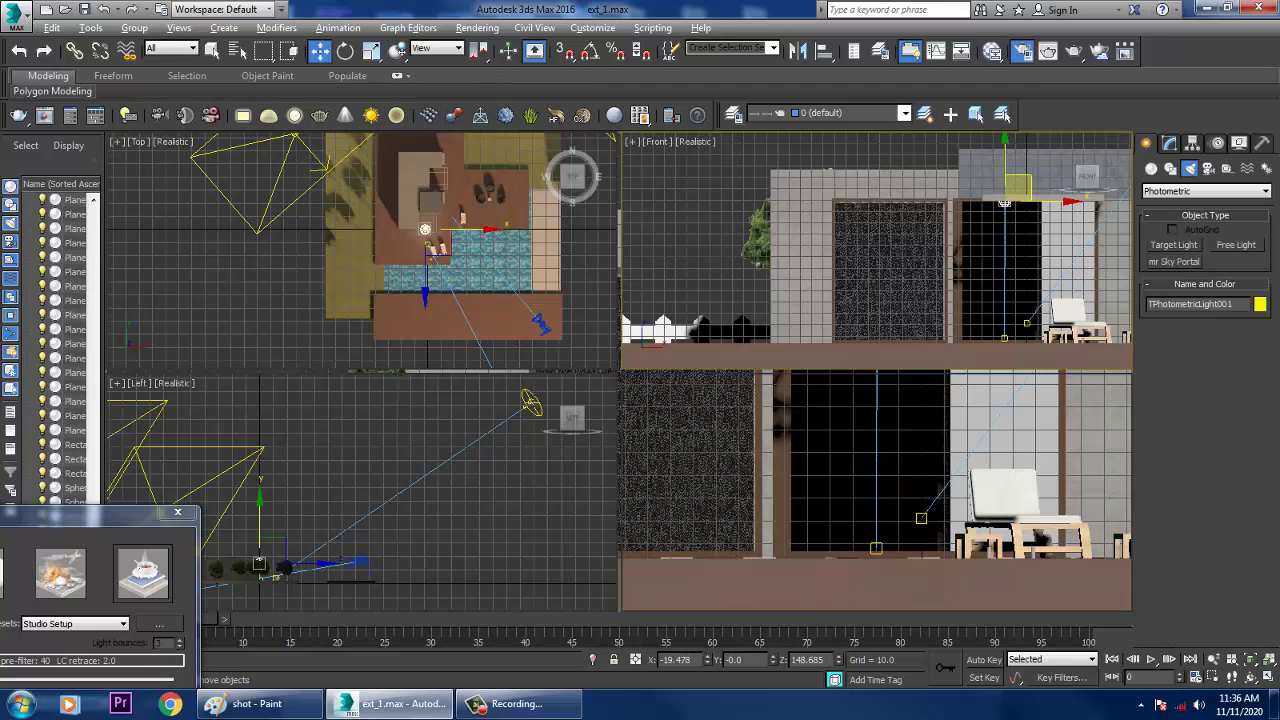
- Select the target light together with its target and move both inside the villa's opened corner room
middle_drag(900, 275, 859, 258)
key(alt+w)
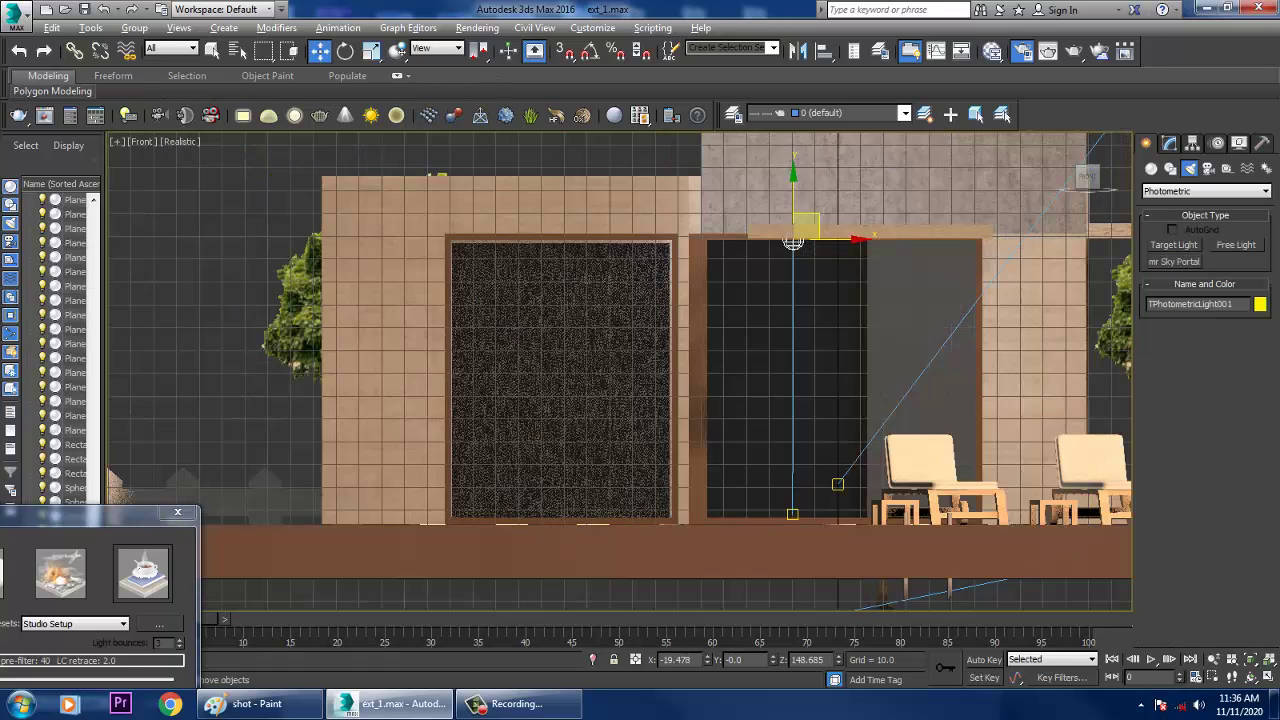
middle_drag(729, 473, 770, 431)
scroll(770, 431, up, 2)
click(860, 440)
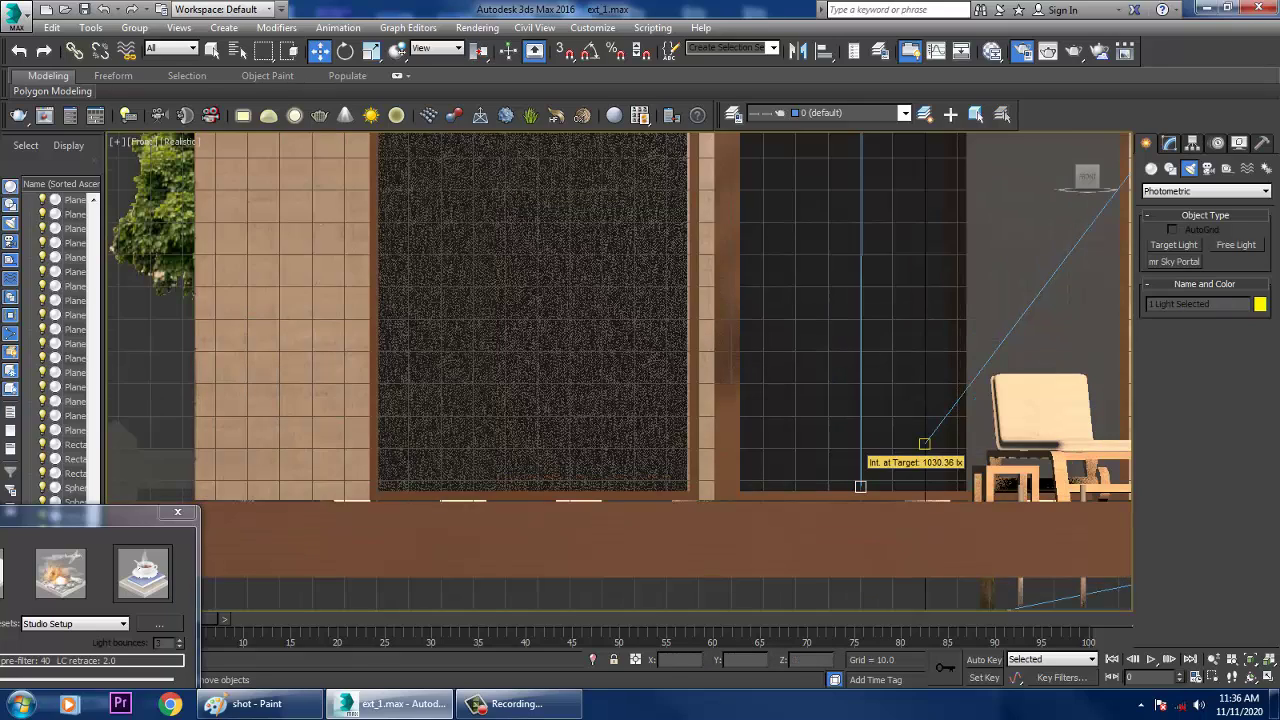
key(alt+w)
key(alt+w)
scroll(870, 430, down, 8)
mouse_move(870, 430)
alt+middle_down()
mouse_move(940, 440)
mouse_move(845, 431)
alt+middle_up()
scroll(845, 431, up, 4)
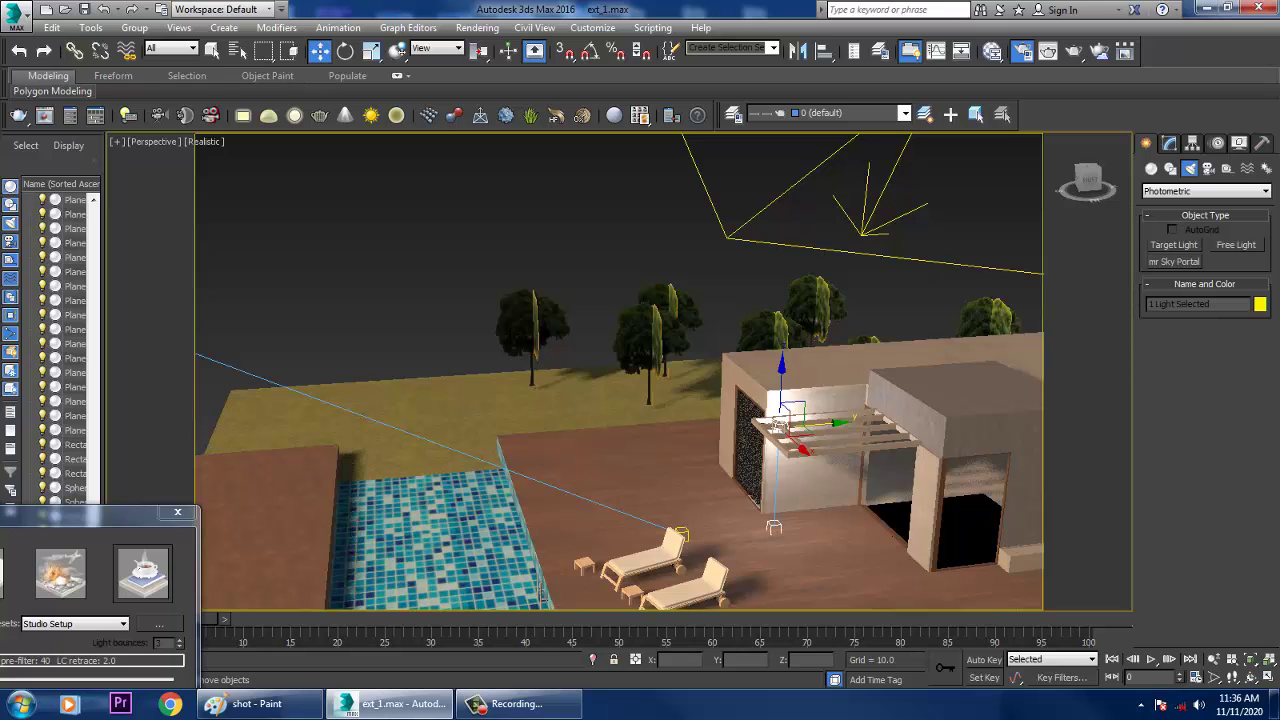
drag(787, 410, 968, 412)
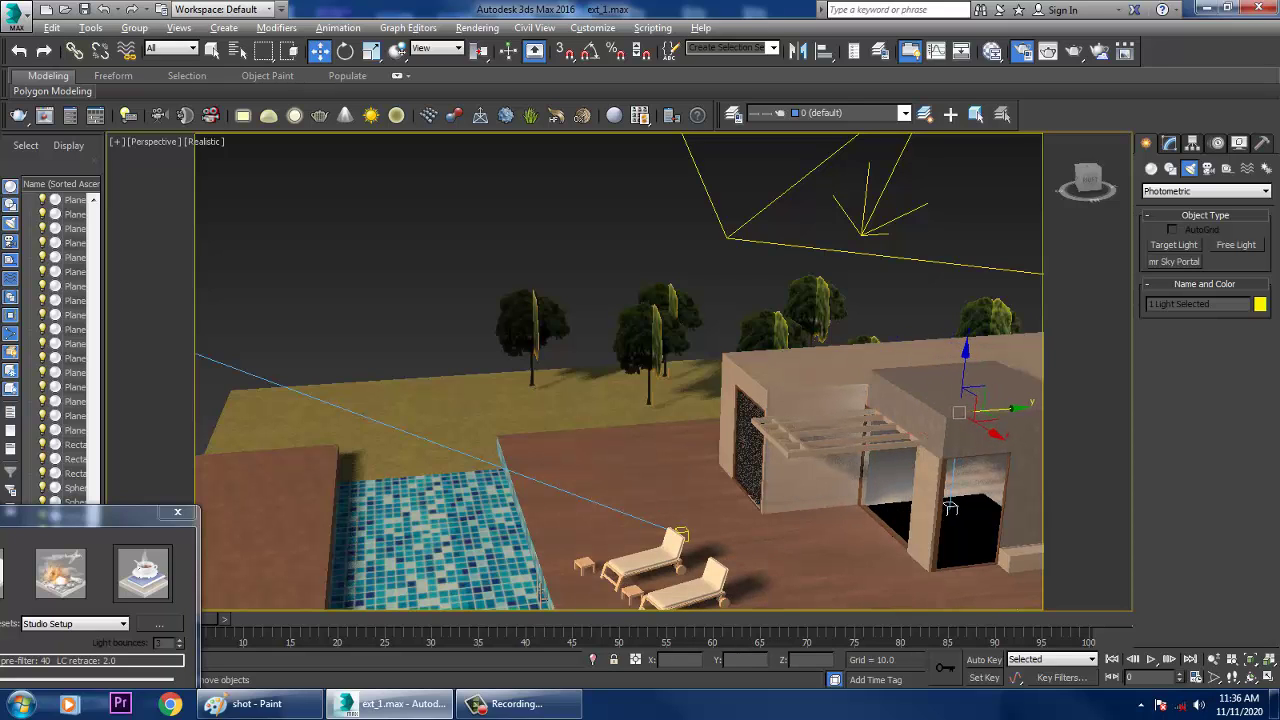
- Lower the target light's head to Z about 137.5, slightly below the room's ceiling
key(z)
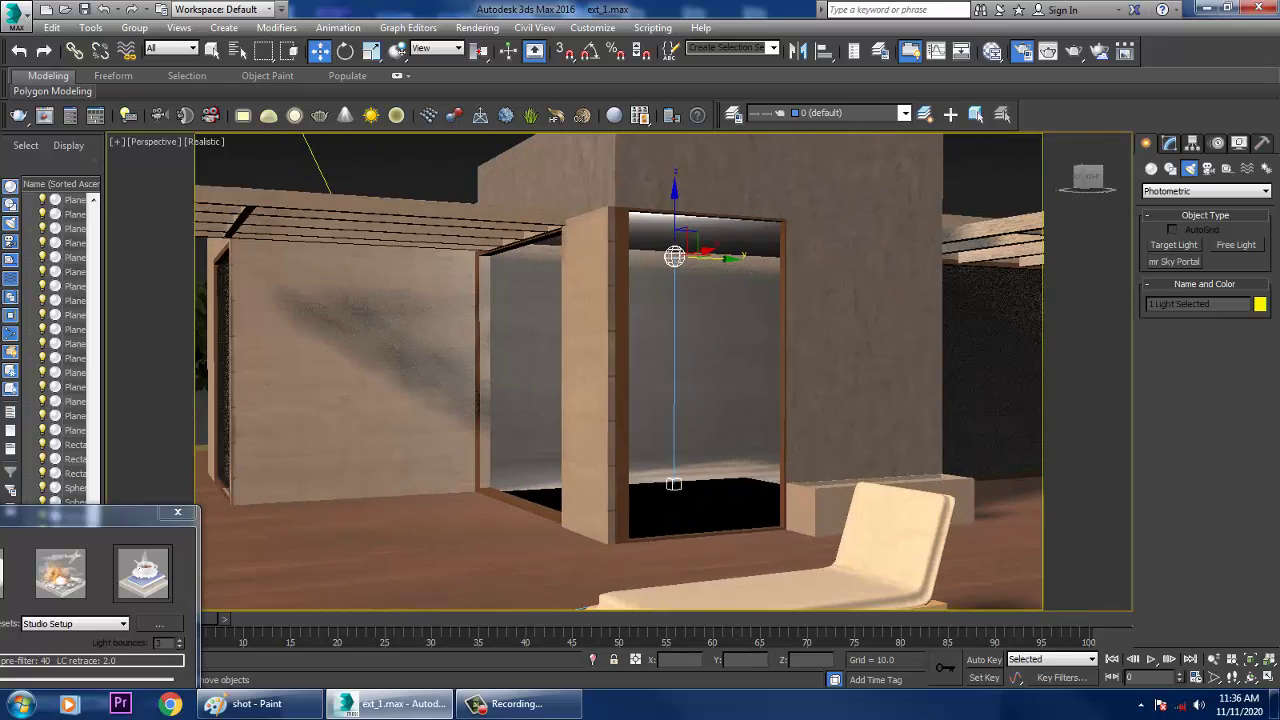
alt+middle_drag(700, 400, 780, 401)
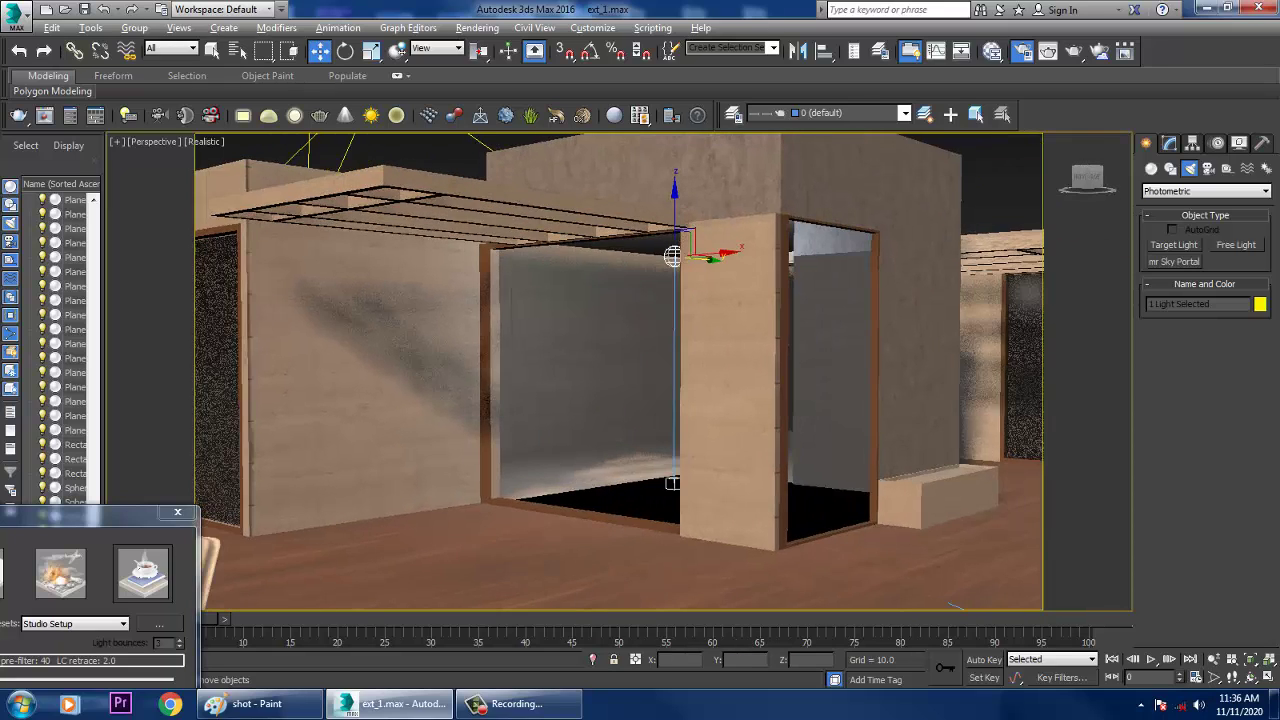
drag(598, 414, 769, 531)
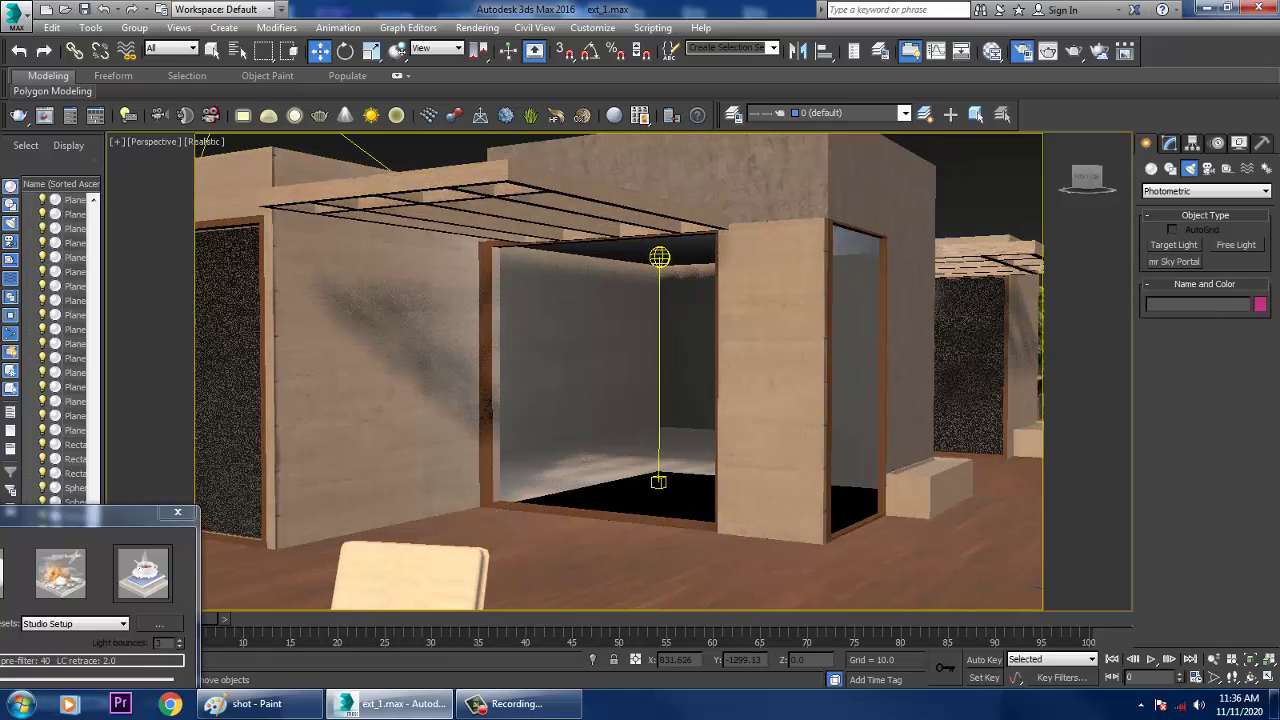
click(659, 257)
drag(660, 208, 660, 229)
- Set the corner room's photometric target light to emit from a Rectangle shape
alt+middle_drag(660, 230, 560, 248)
scroll(668, 376, up, 5)
mouse_move(668, 376)
alt+middle_down()
mouse_move(570, 378)
mouse_move(800, 374)
mouse_move(762, 327)
alt+middle_up()
click(1169, 143)
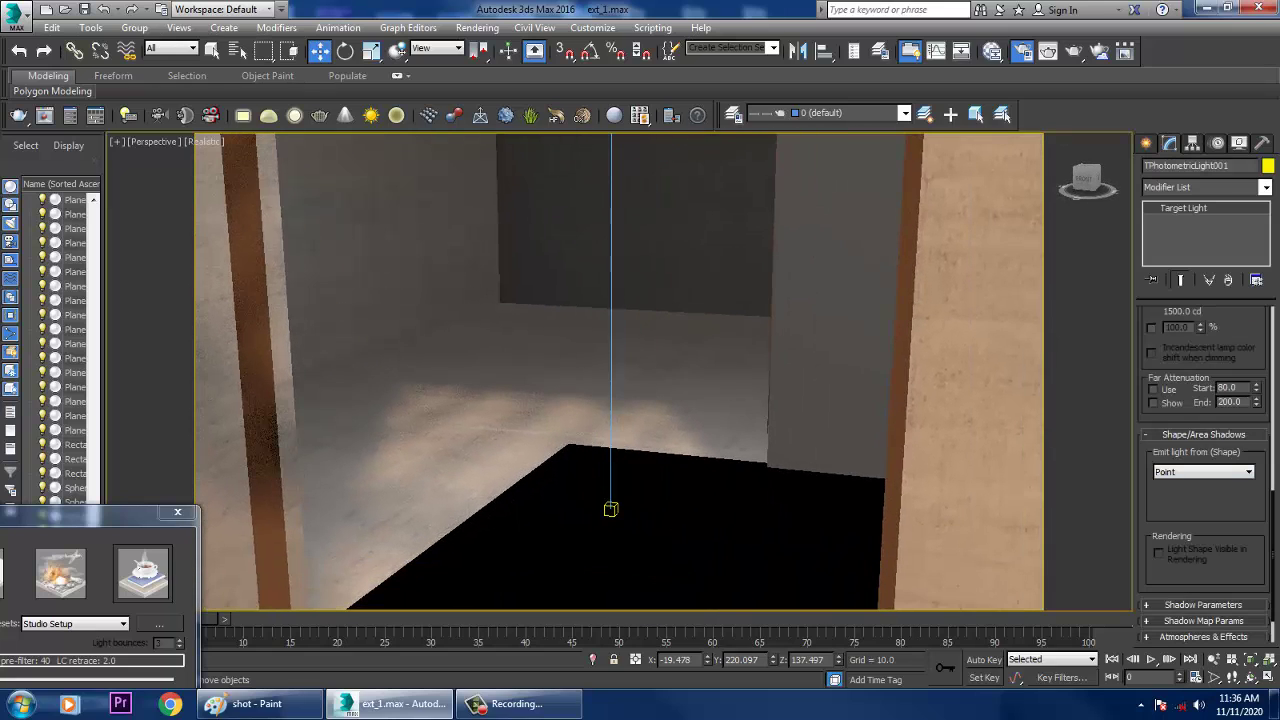
click(1203, 471)
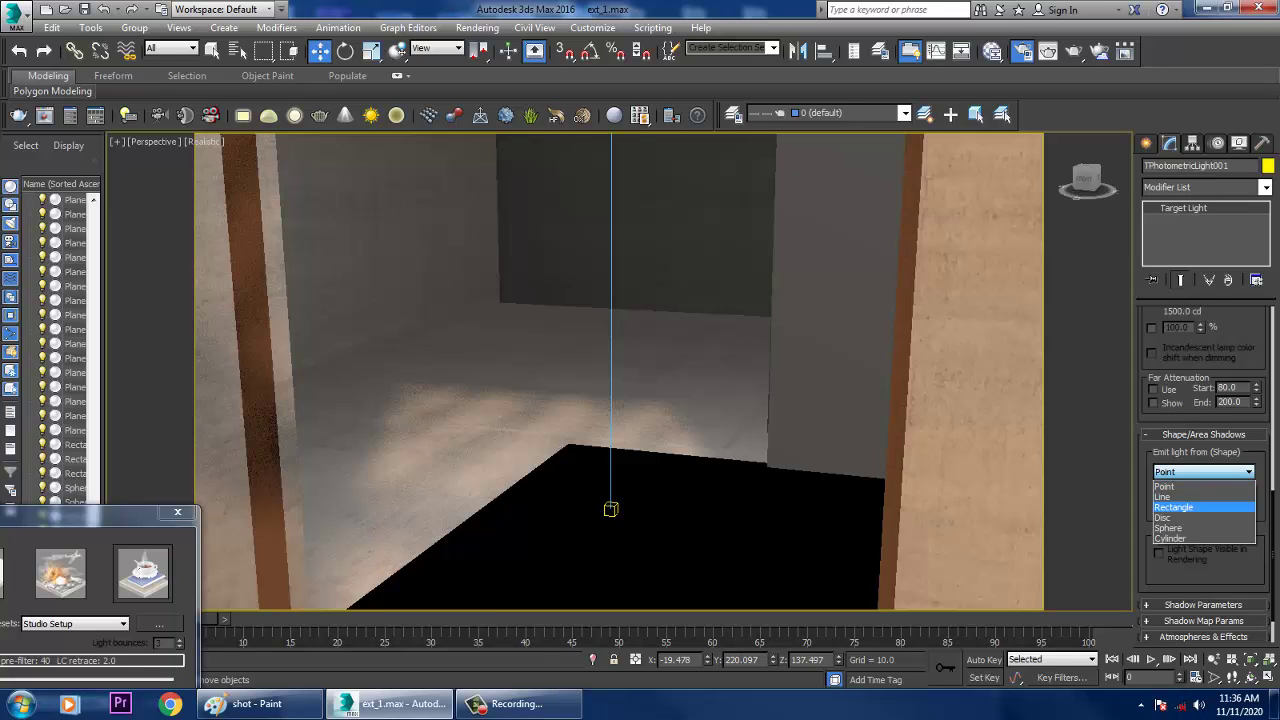
click(1175, 507)
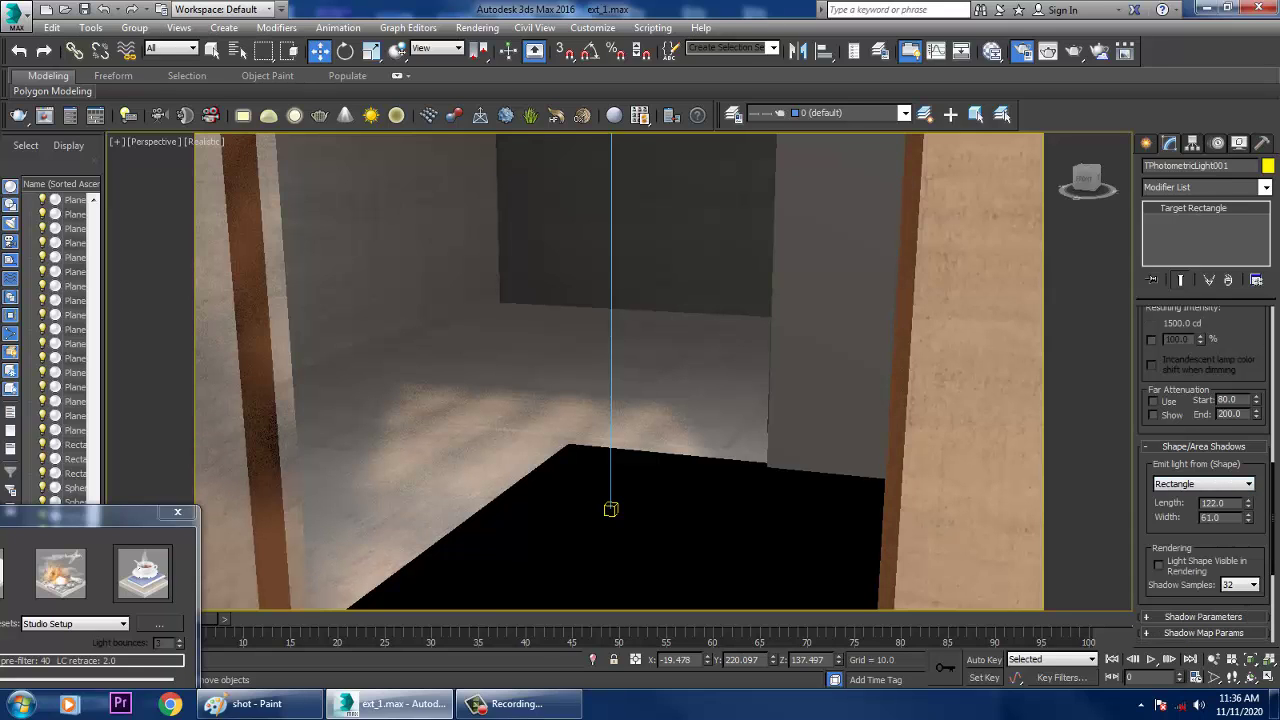
- Set the target light's color preset to Halogen (Cool)
alt+middle_drag(640, 330, 645, 390)
scroll(660, 330, down, 4)
scroll(680, 330, down, 5)
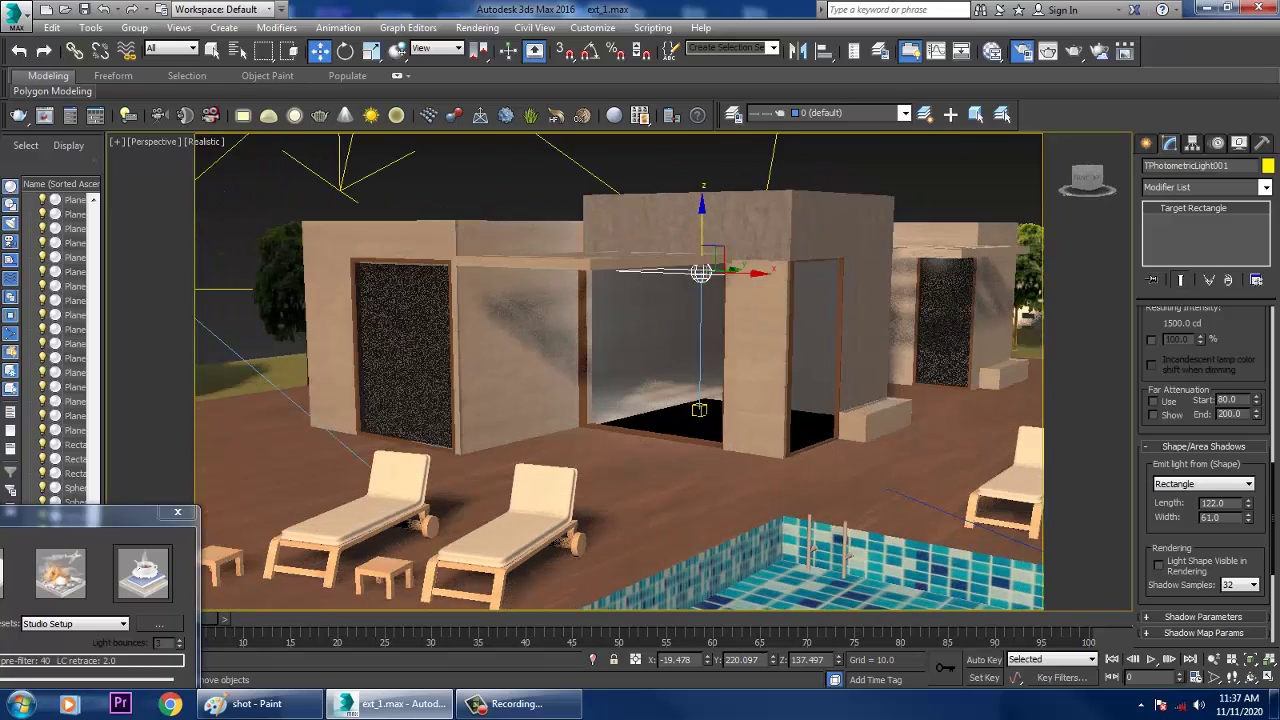
scroll(1205, 470, down, 5)
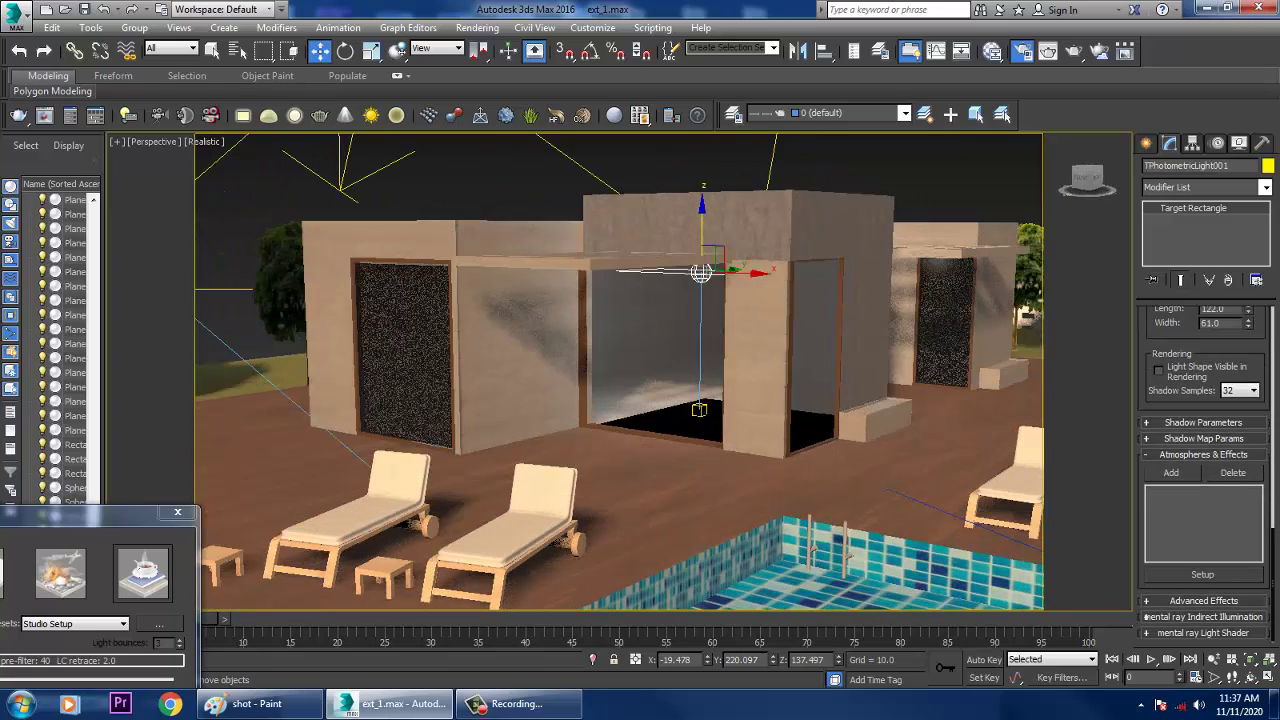
scroll(1205, 470, up, 9)
click(1254, 335)
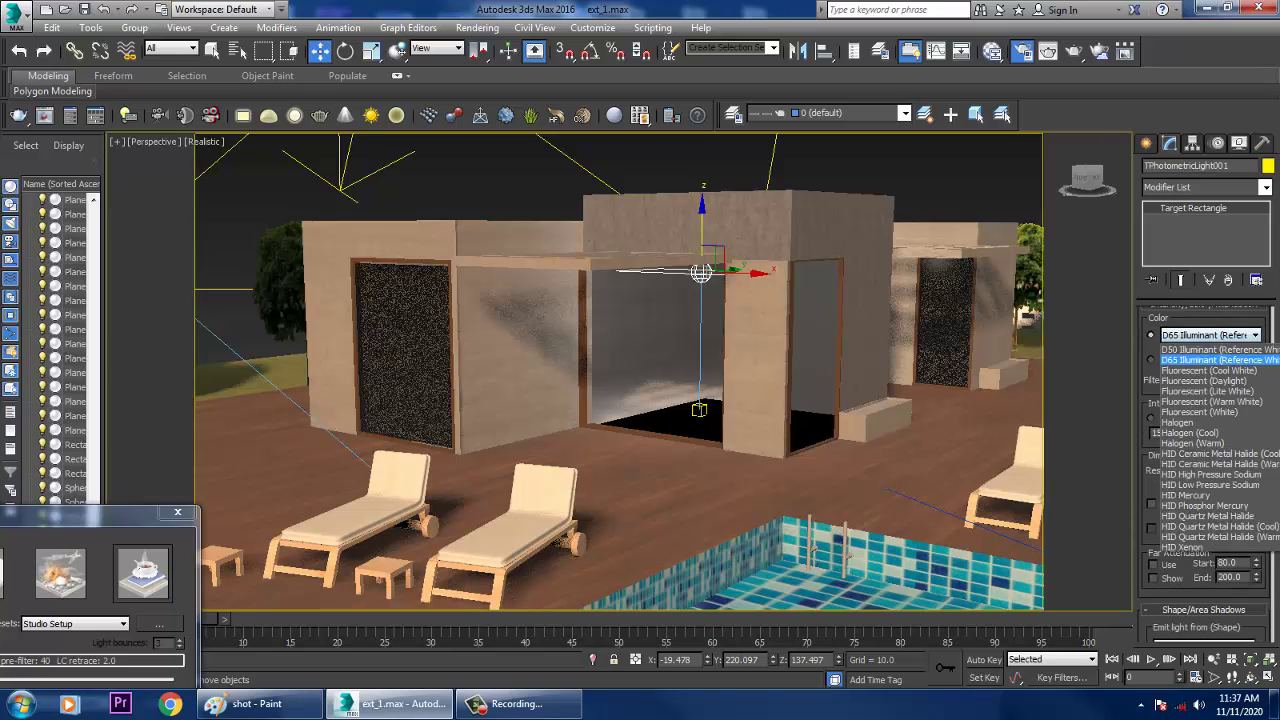
click(1254, 335)
key(Down)
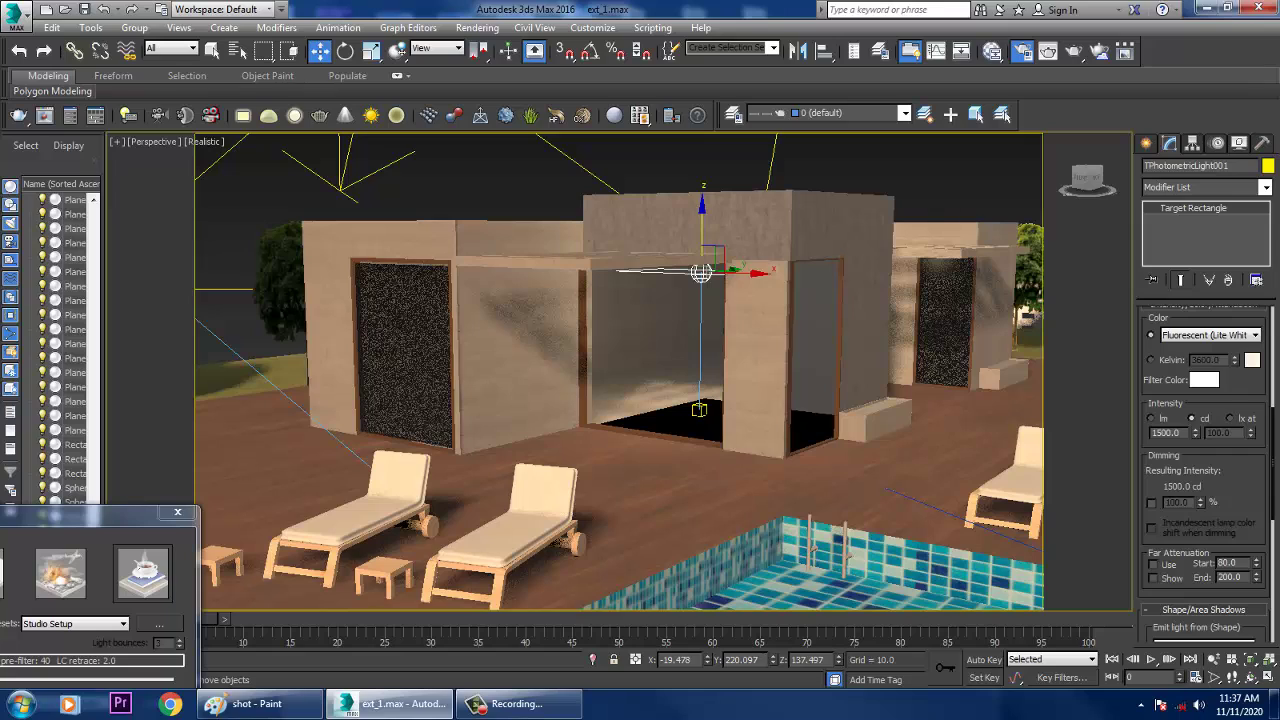
key(Down)
key(Down)
- Copy the light together with its target along X to about 22.71, behind the corner room's narrow opening, as one independent copy
alt+middle_drag(740, 340, 620, 360)
scroll(622, 372, up, 1)
scroll(620, 360, up, 1)
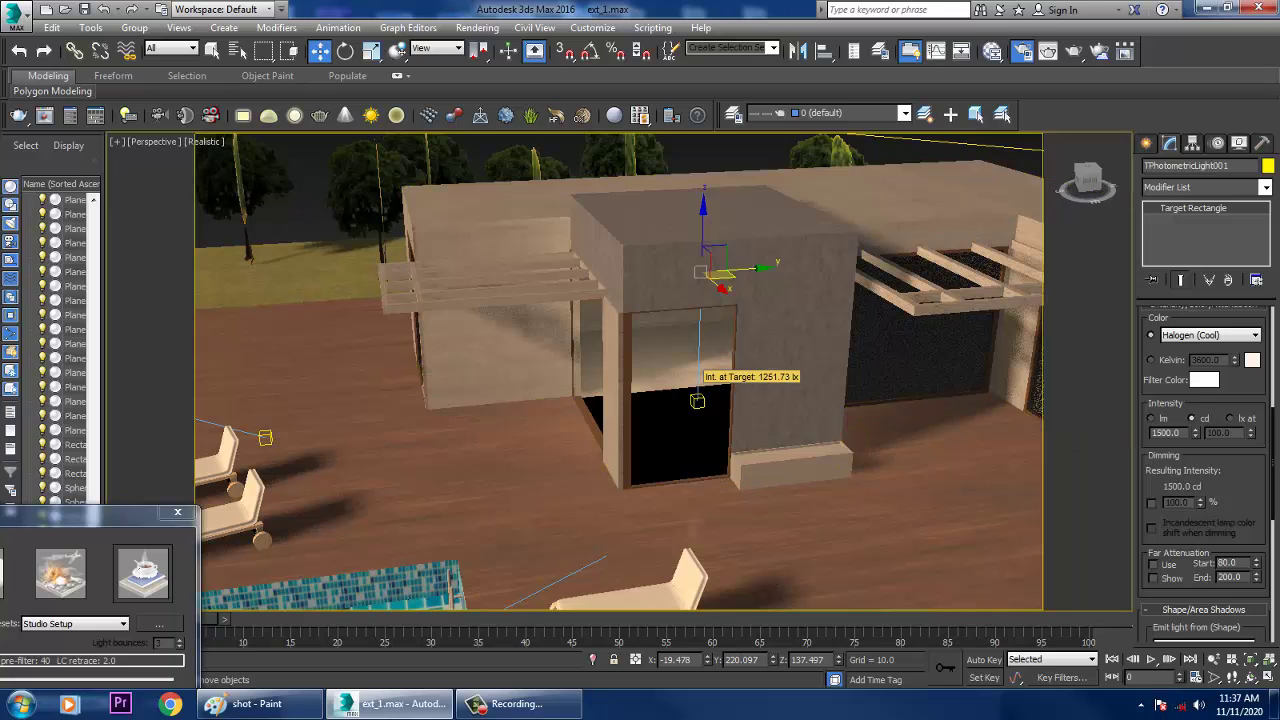
click(698, 400)
alt+middle_drag(700, 362, 775, 398)
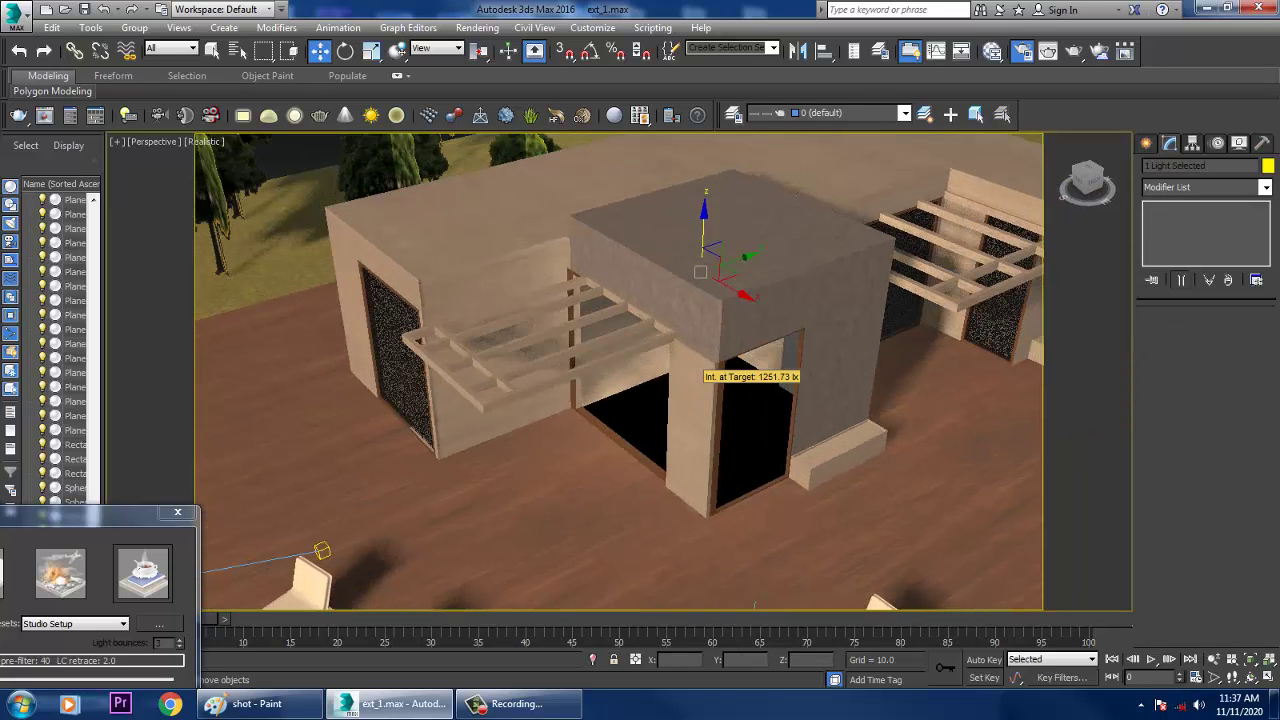
drag(733, 289, 638, 238)
alt+middle_drag(638, 238, 712, 212)
scroll(640, 290, up, 3)
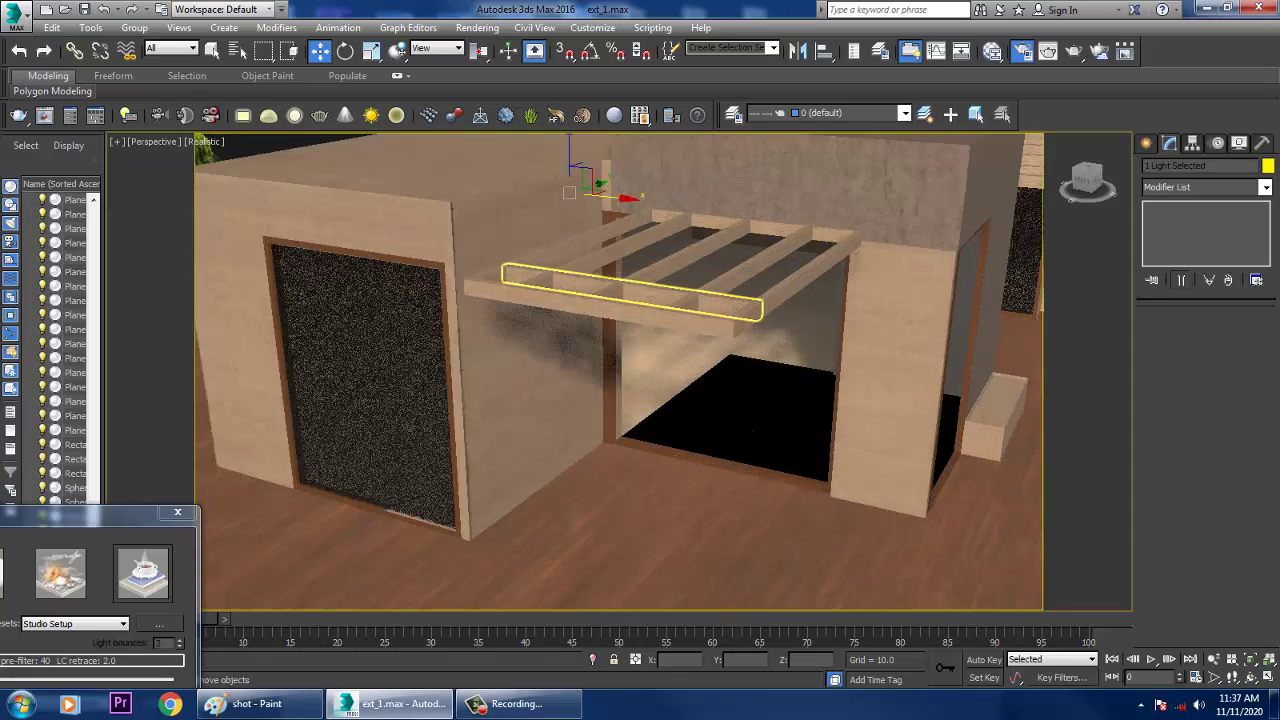
alt+middle_drag(640, 290, 600, 305)
shift+drag(590, 192, 843, 222)
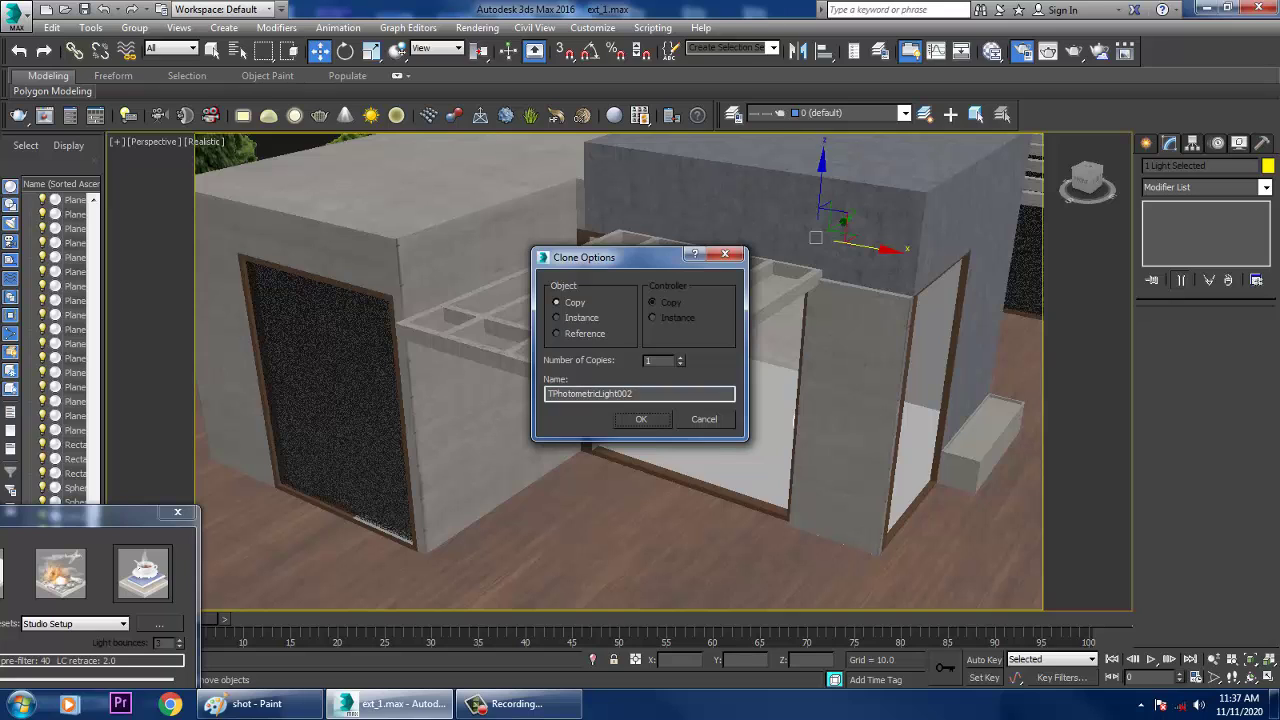
key(Return)
- Reduce the copied light's intensity to 0 cd and test-render the pool view
alt+middle_drag(915, 480, 888, 388)
scroll(888, 388, down, 3)
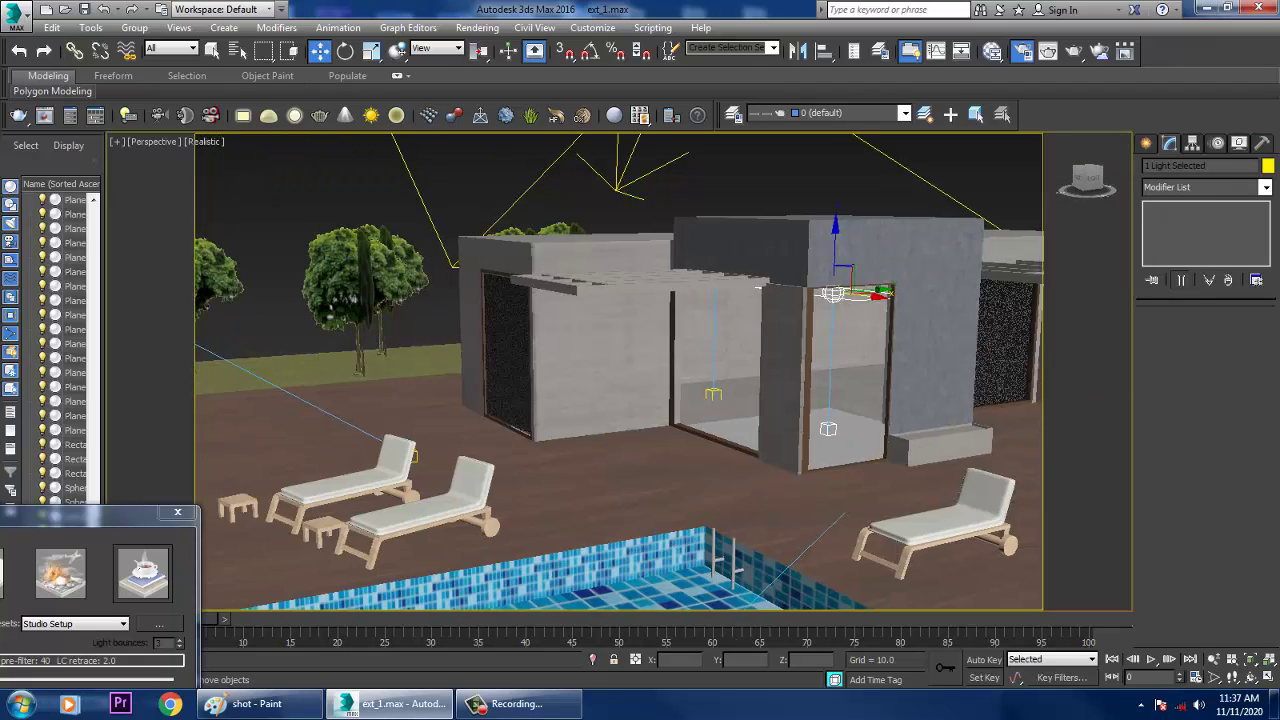
scroll(770, 340, up, 4)
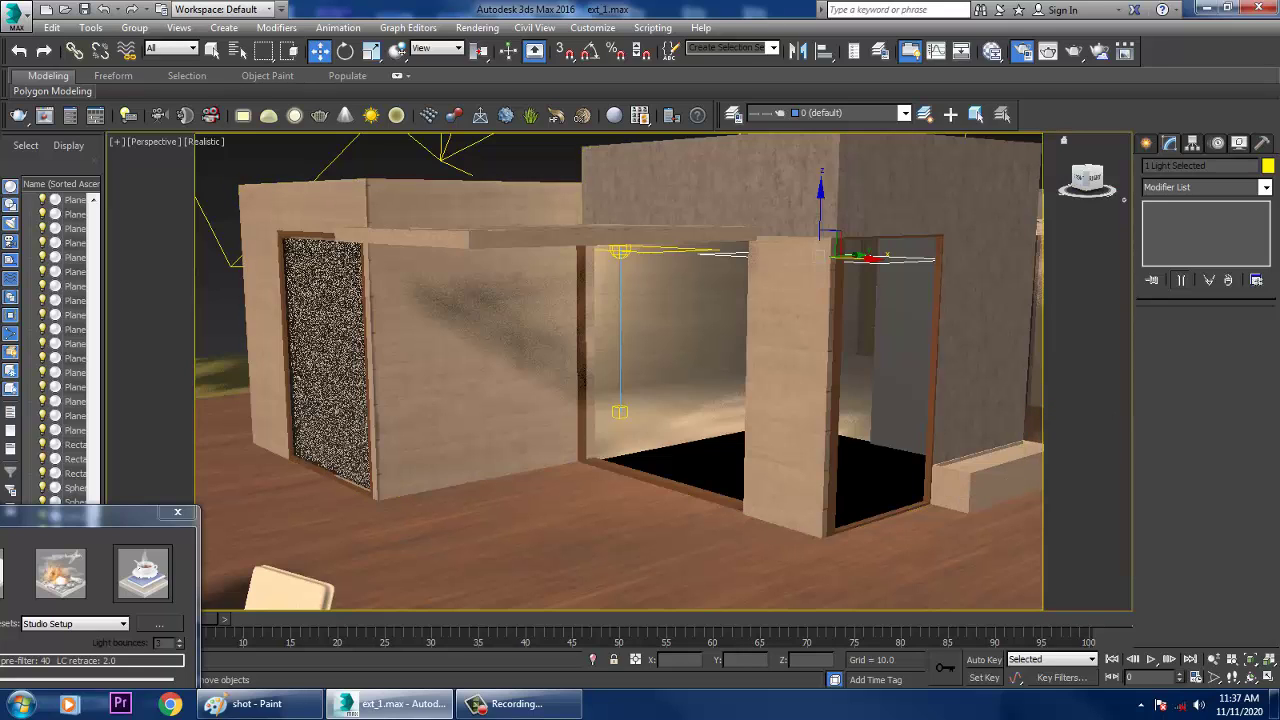
alt+middle_drag(930, 350, 738, 348)
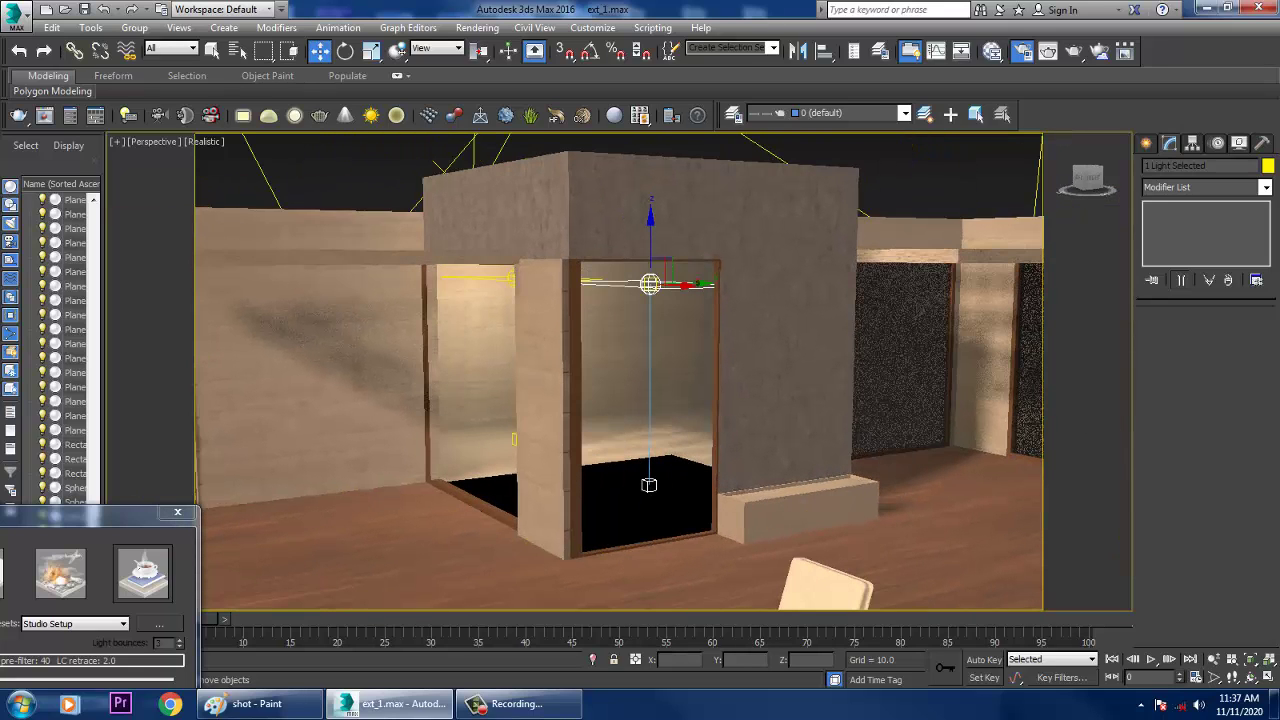
click(650, 285)
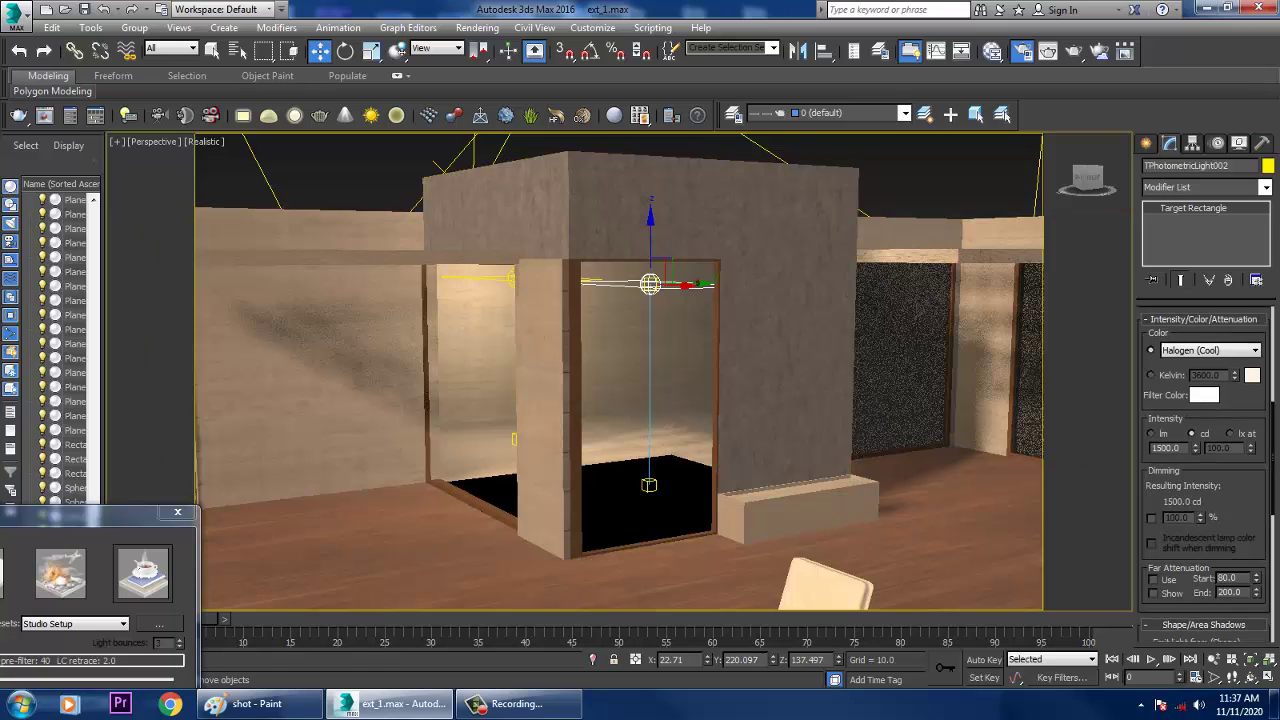
drag(1195, 449, 1195, 466)
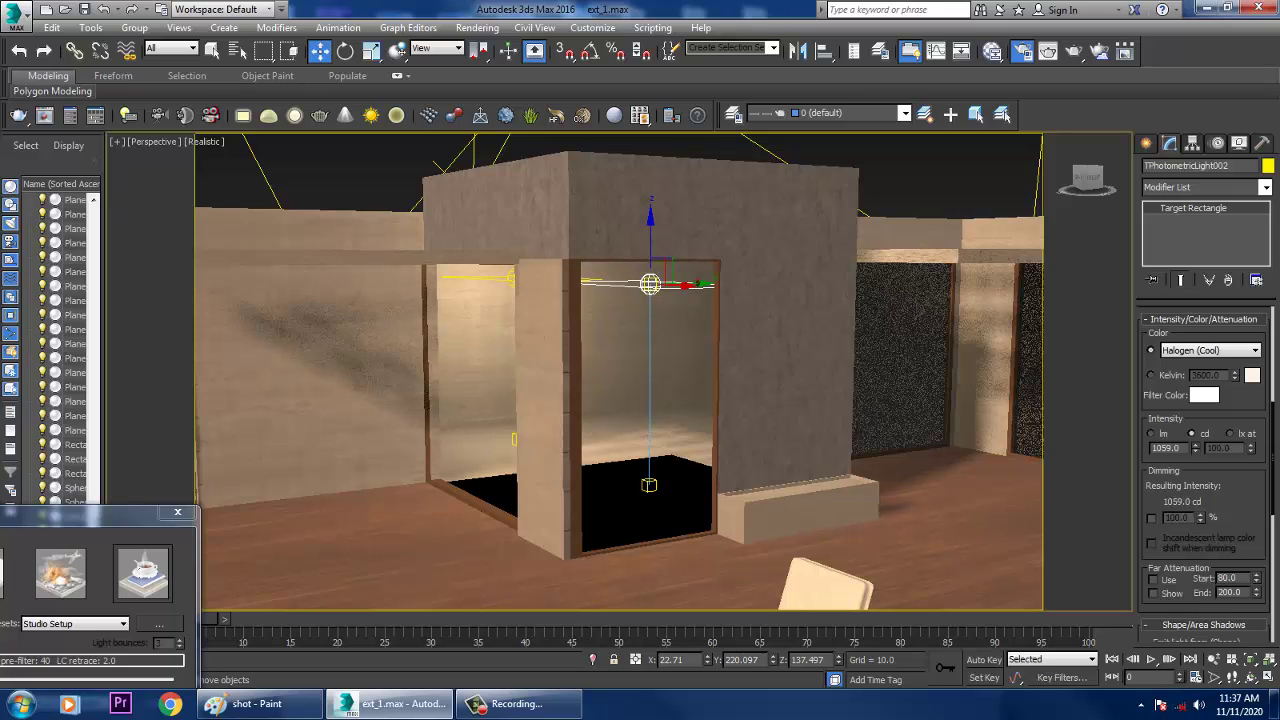
drag(1195, 449, 1195, 620)
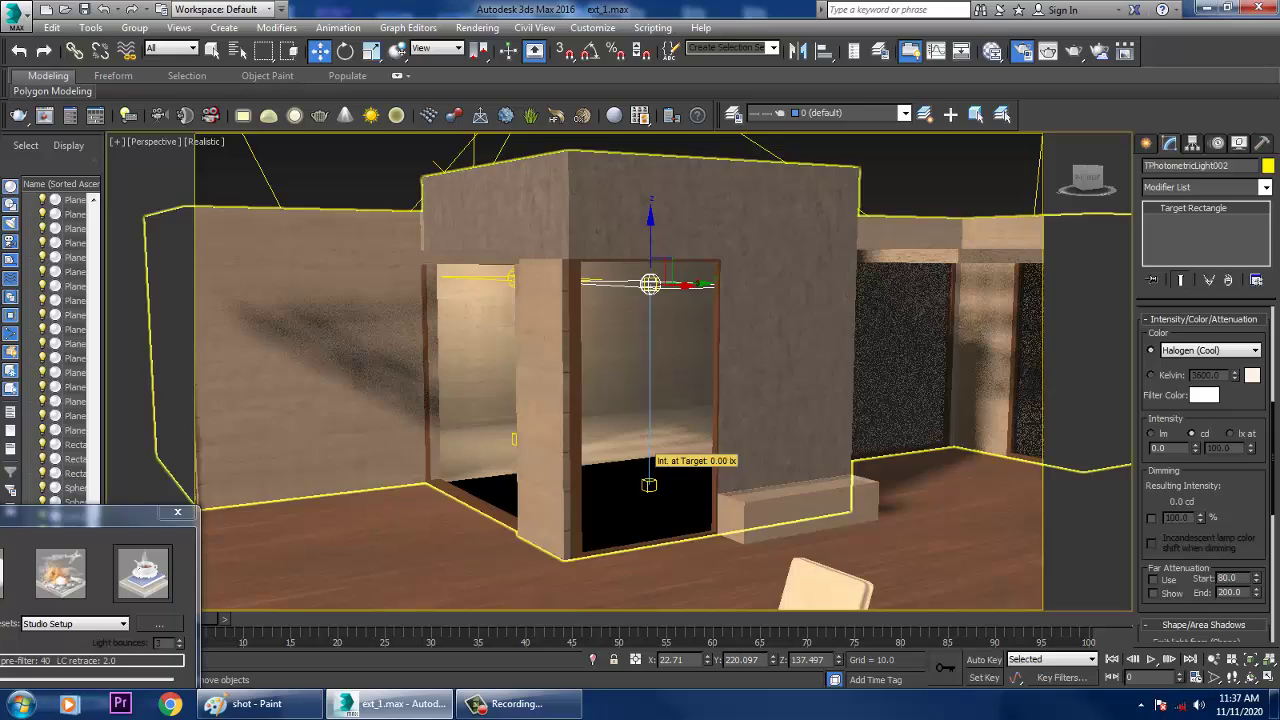
alt+middle_drag(654, 440, 682, 430)
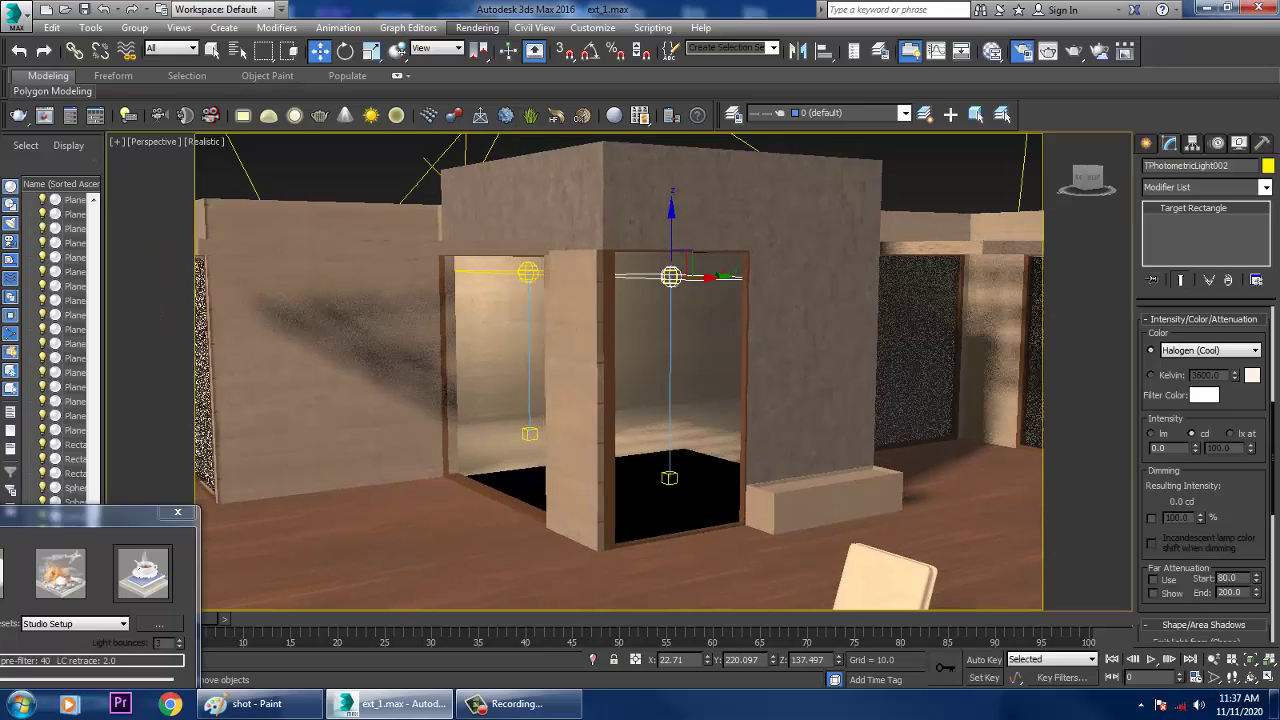
click(477, 27)
click(485, 46)
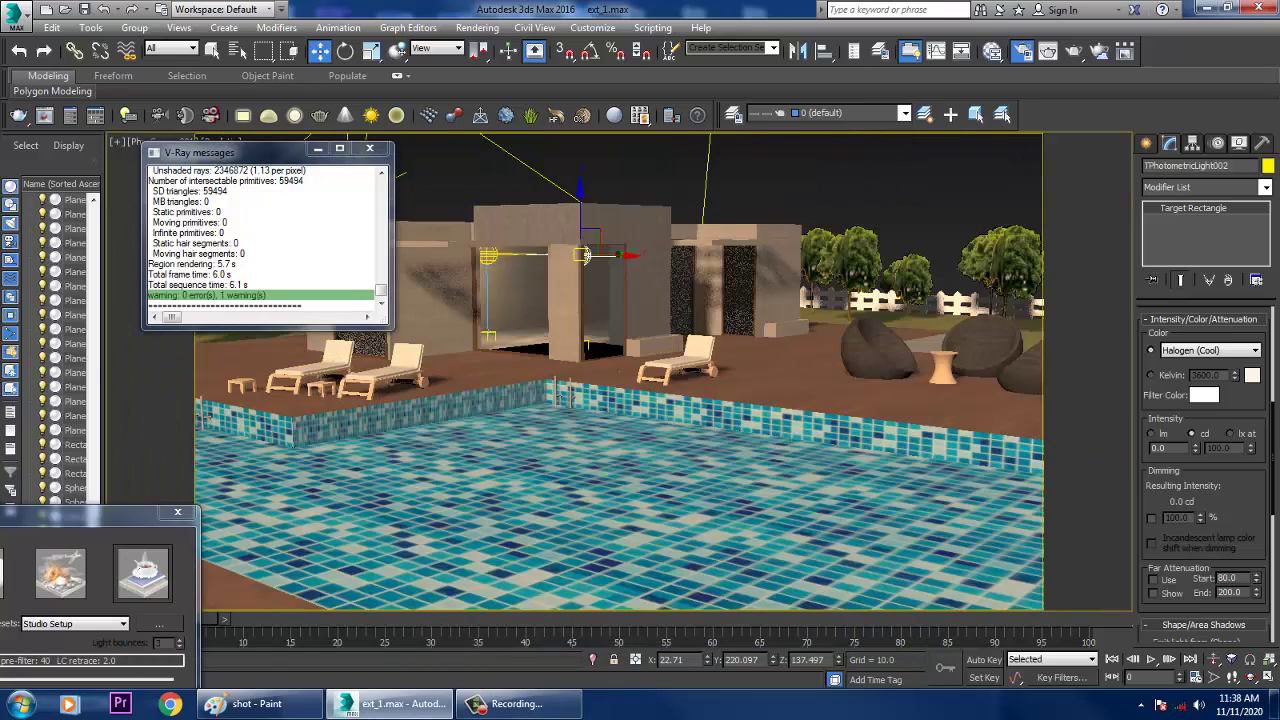
- Unhide all hidden objects and test-render the pool view with the glass panes shown
right_click(817, 158)
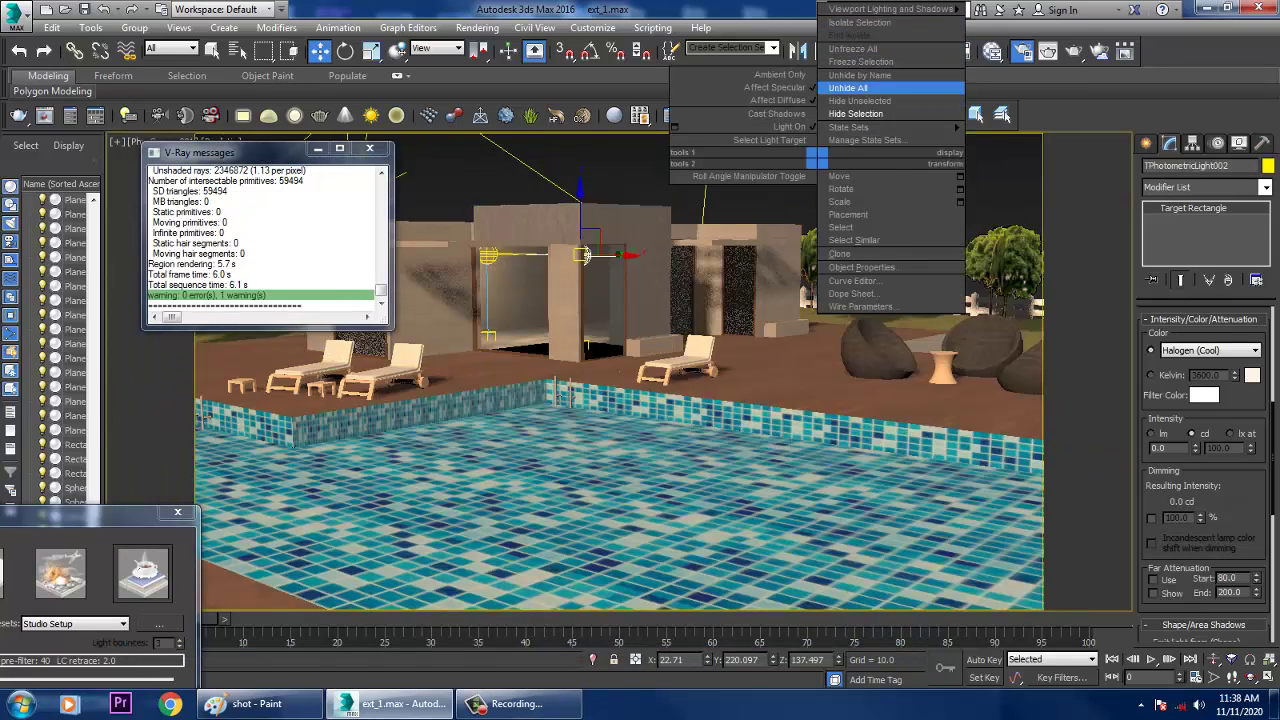
click(848, 88)
click(477, 27)
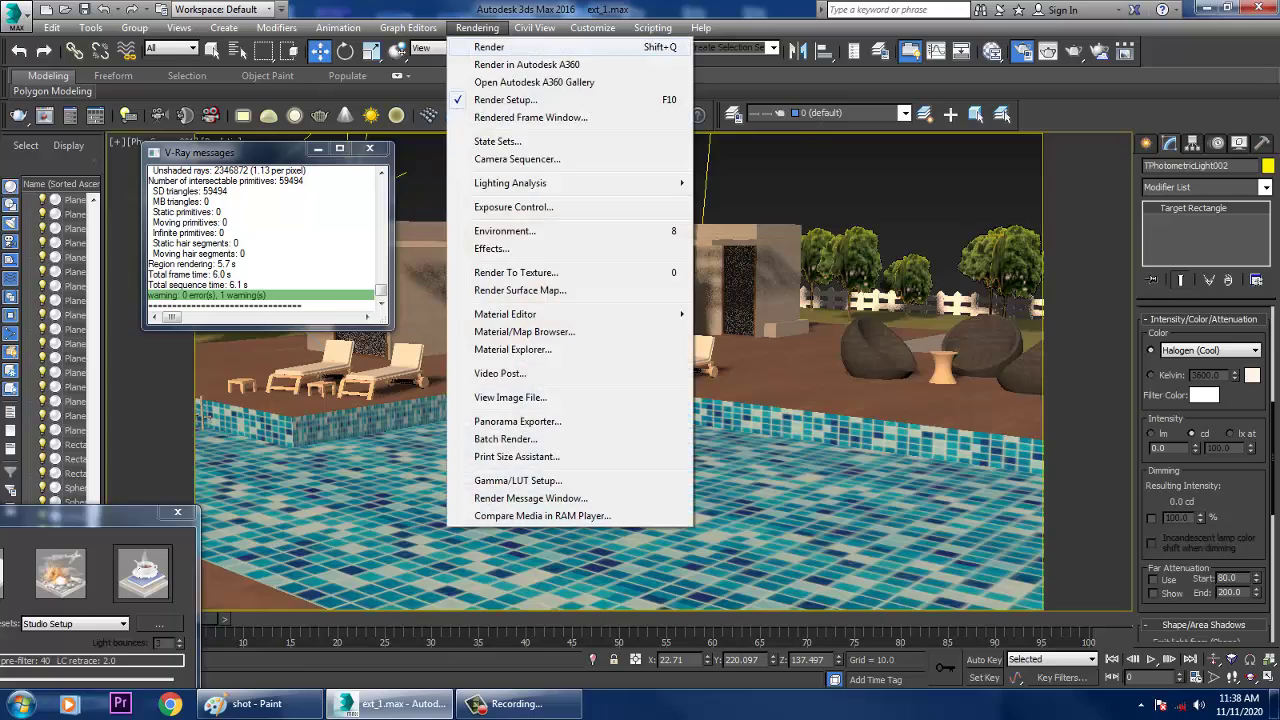
click(500, 47)
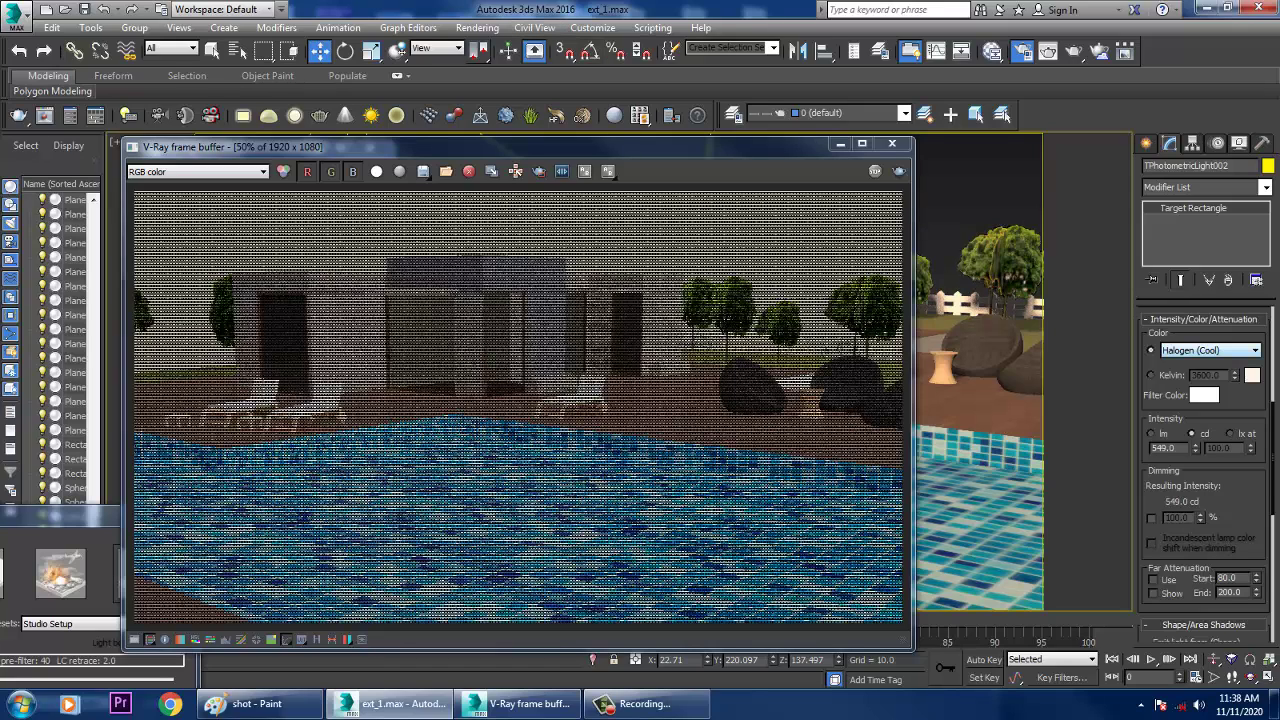
- Set the copied light's color preset to Fluorescent (Daylight), then run a test render and close the frame buffer
click(1210, 350)
click(1204, 396)
click(477, 27)
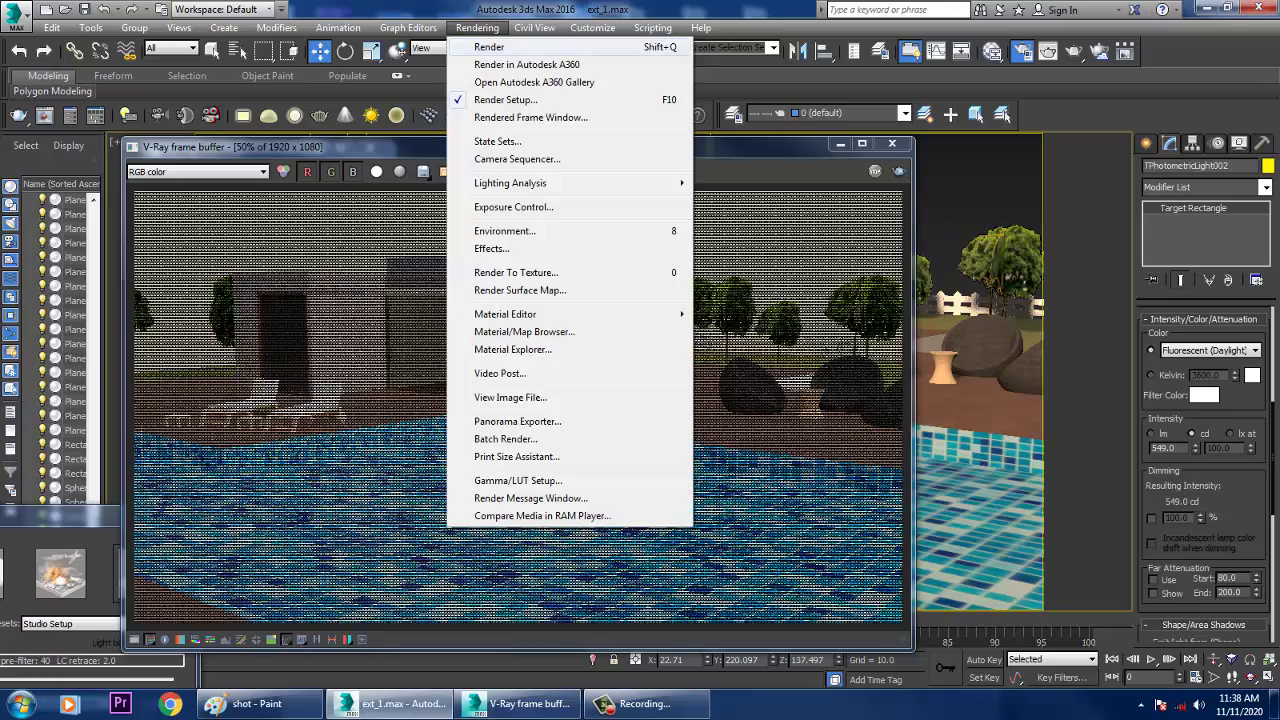
click(495, 47)
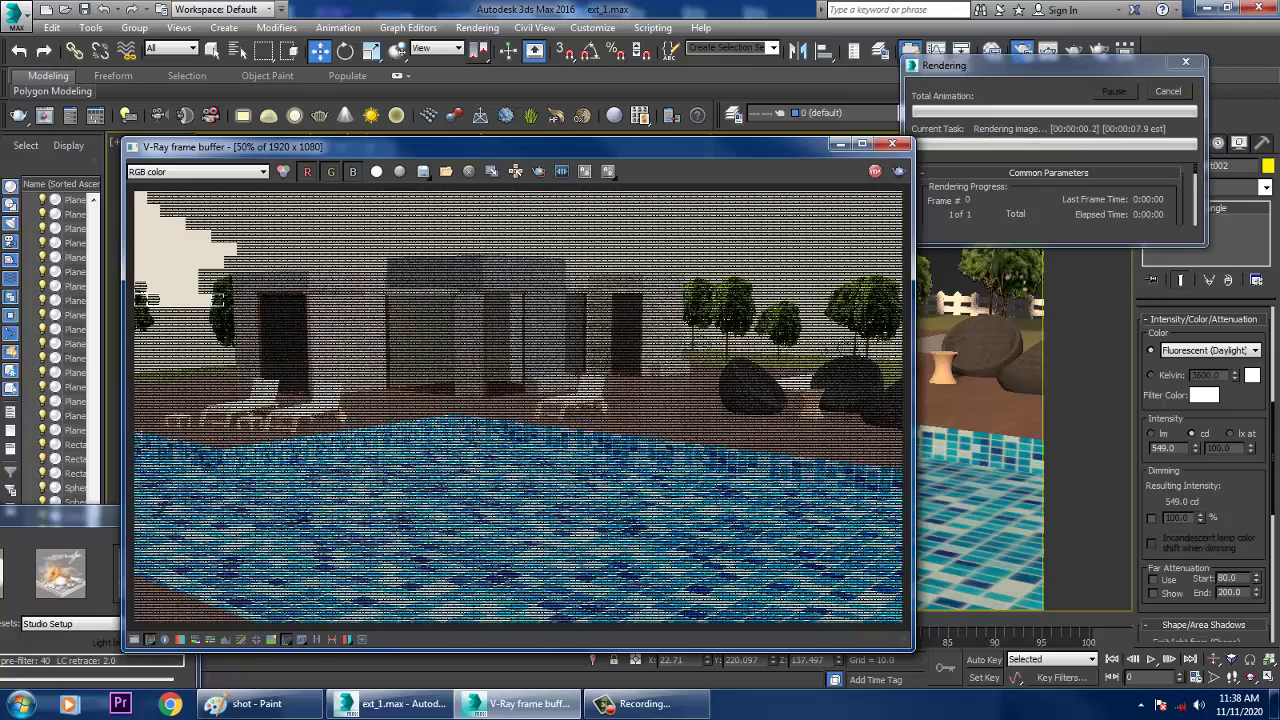
key(Escape)
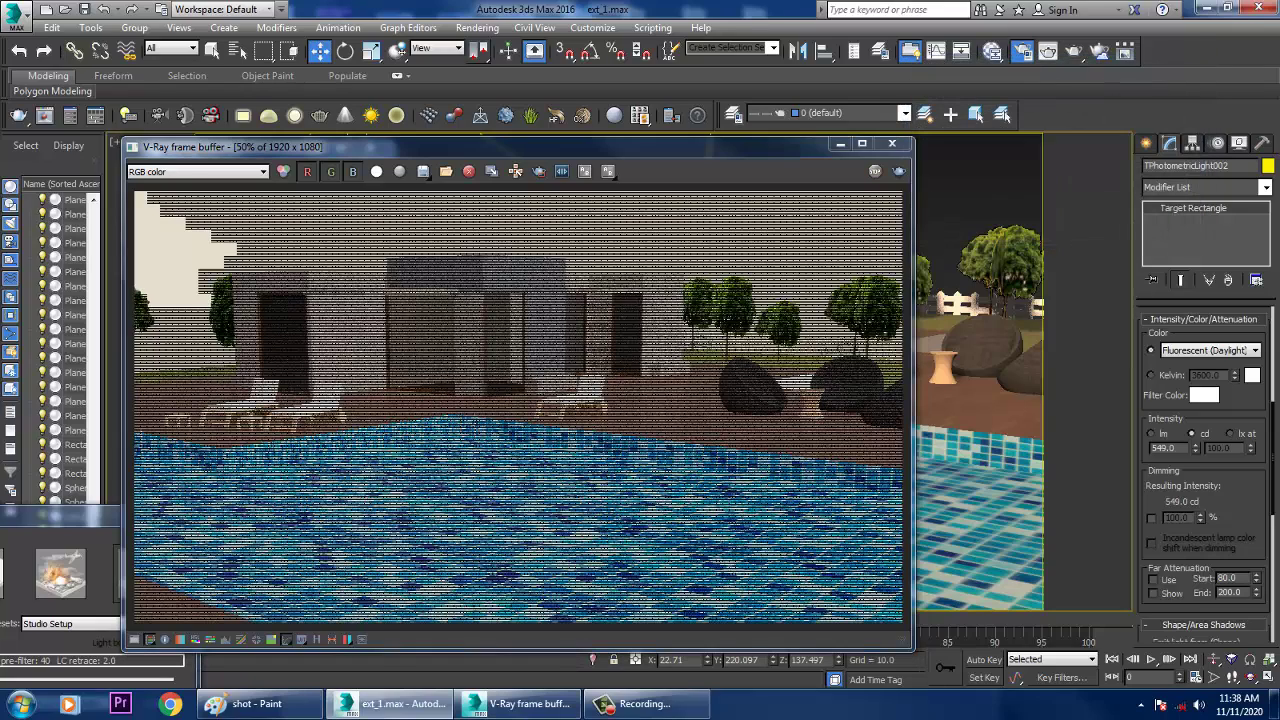
click(892, 143)
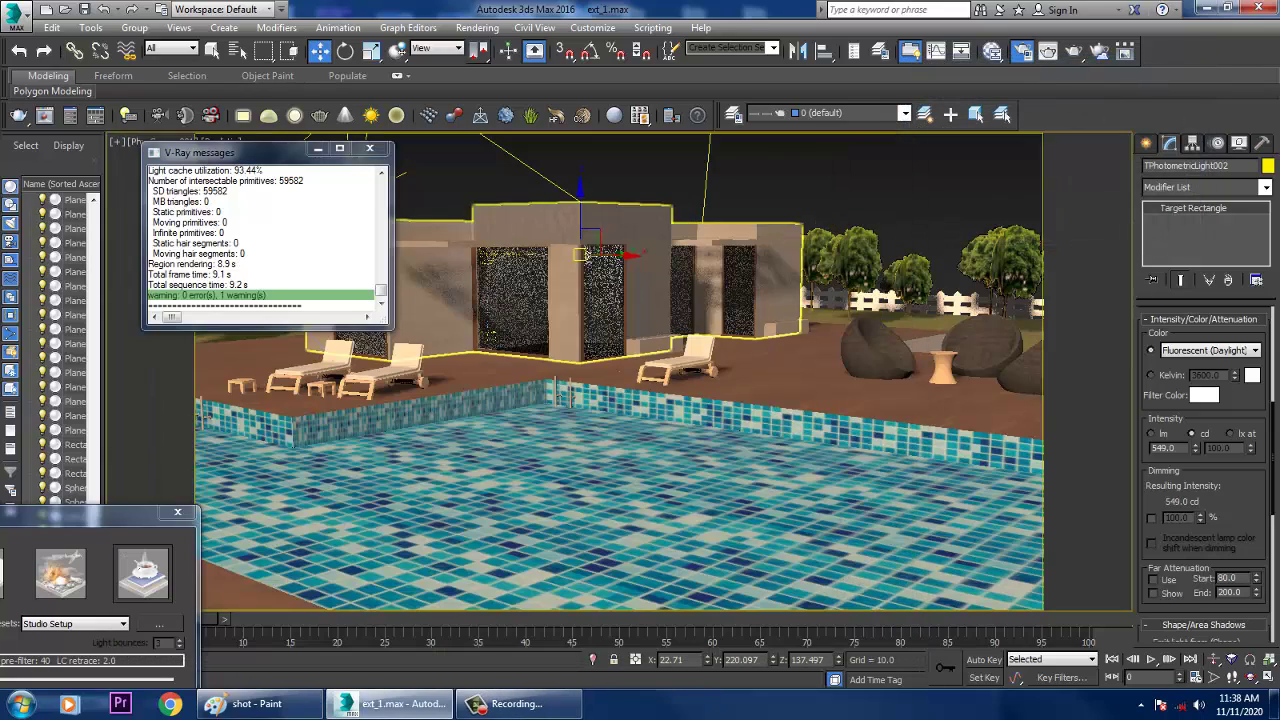
- Move the narrow opening's glass pane along X to about 263.85, clear of the opening
click(600, 300)
click(603, 302)
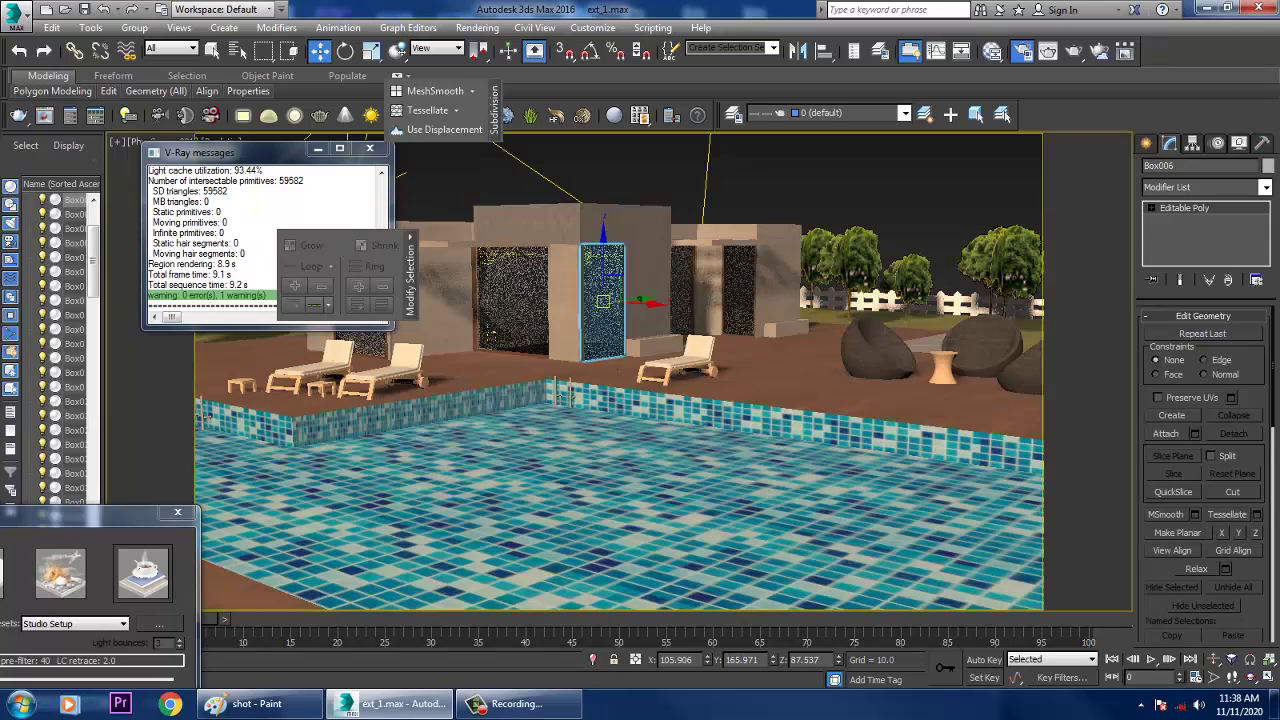
key(z)
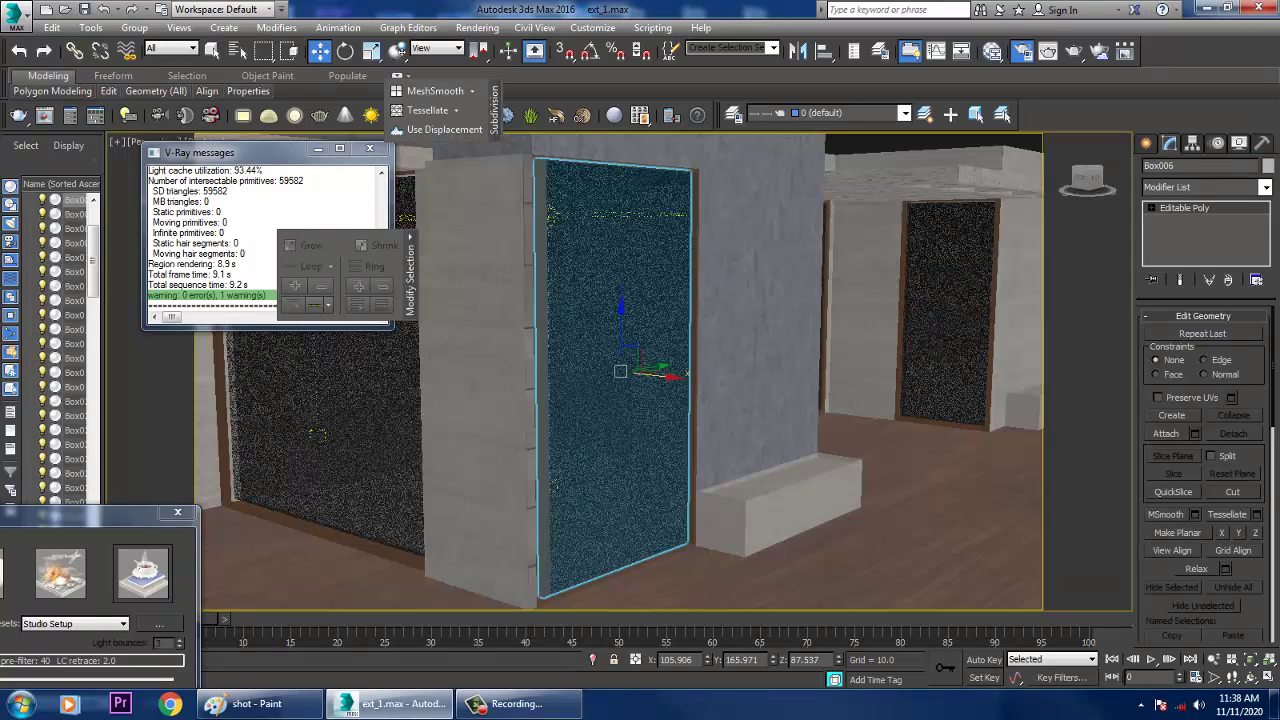
drag(660, 376, 1190, 430)
- Select the light behind the narrow opening and raise its intensity, in lumens, to about 11706.9 lm
alt+middle_drag(800, 430, 595, 503)
scroll(700, 420, up, 3)
scroll(620, 450, down, 4)
alt+middle_drag(620, 450, 652, 438)
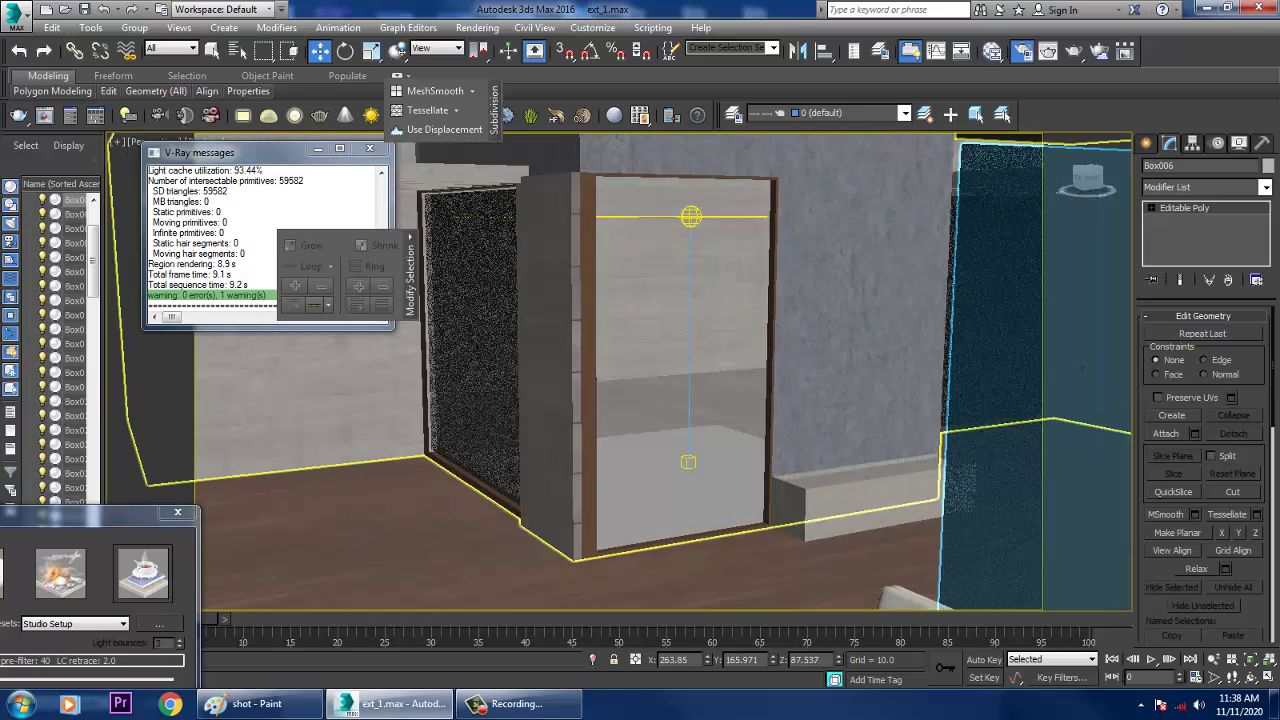
click(690, 216)
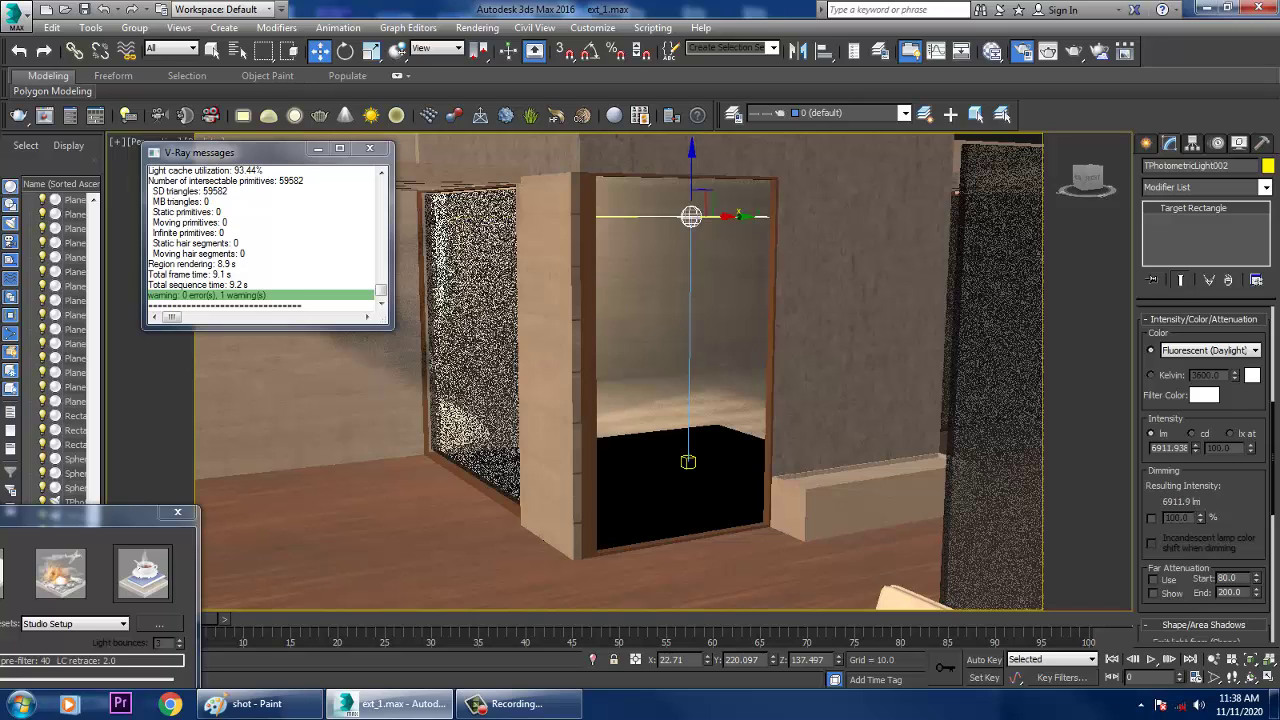
drag(1195, 448, 1195, 400)
drag(1195, 312, 1195, 284)
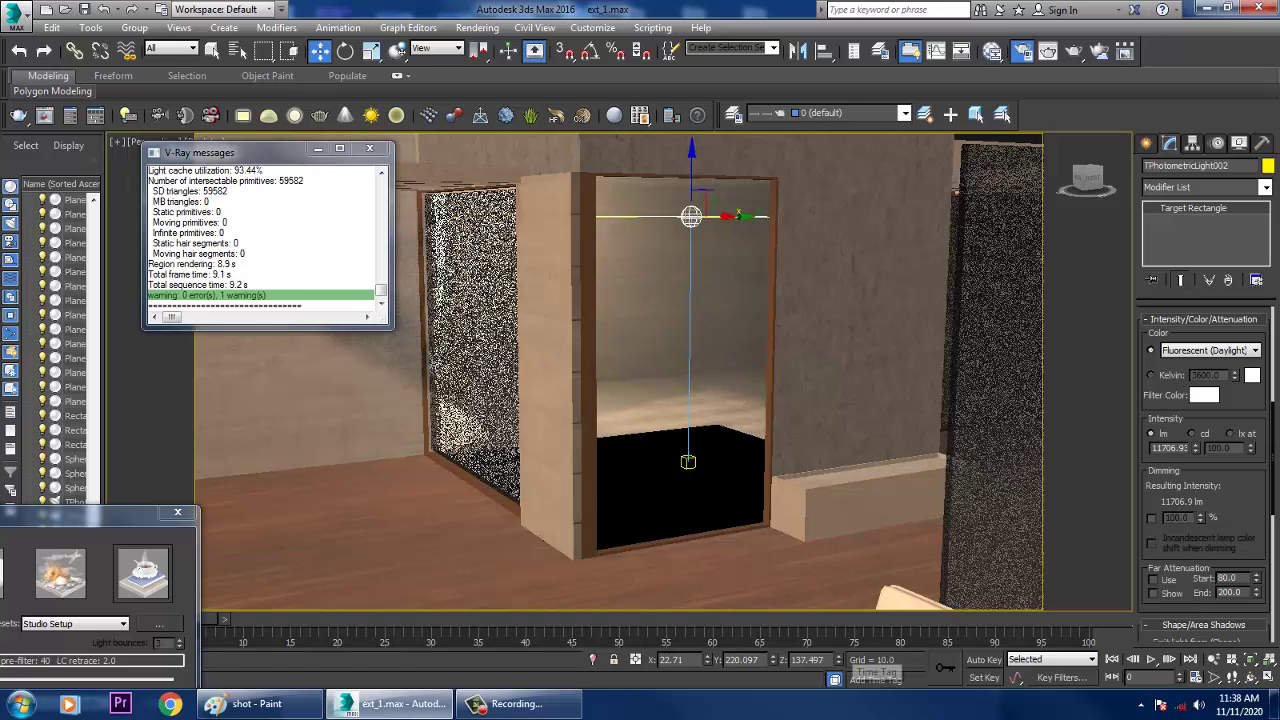
- Test-render a close-up through the narrow opening into the lit room, then close the frame buffer
alt+middle_drag(860, 330, 854, 361)
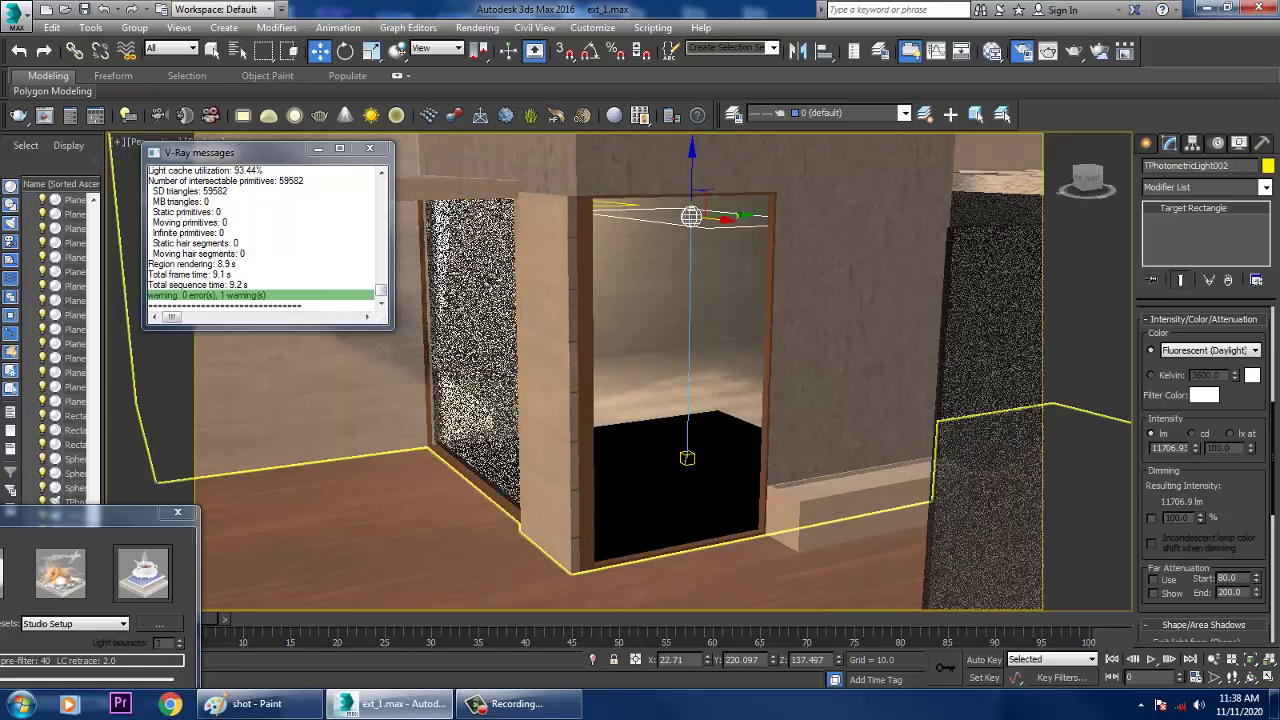
mouse_move(735, 215)
mouse_down()
mouse_move(412, 223)
mouse_move(757, 214)
mouse_move(740, 215)
mouse_up()
scroll(754, 350, up, 3)
alt+middle_drag(740, 400, 700, 340)
scroll(700, 340, up, 3)
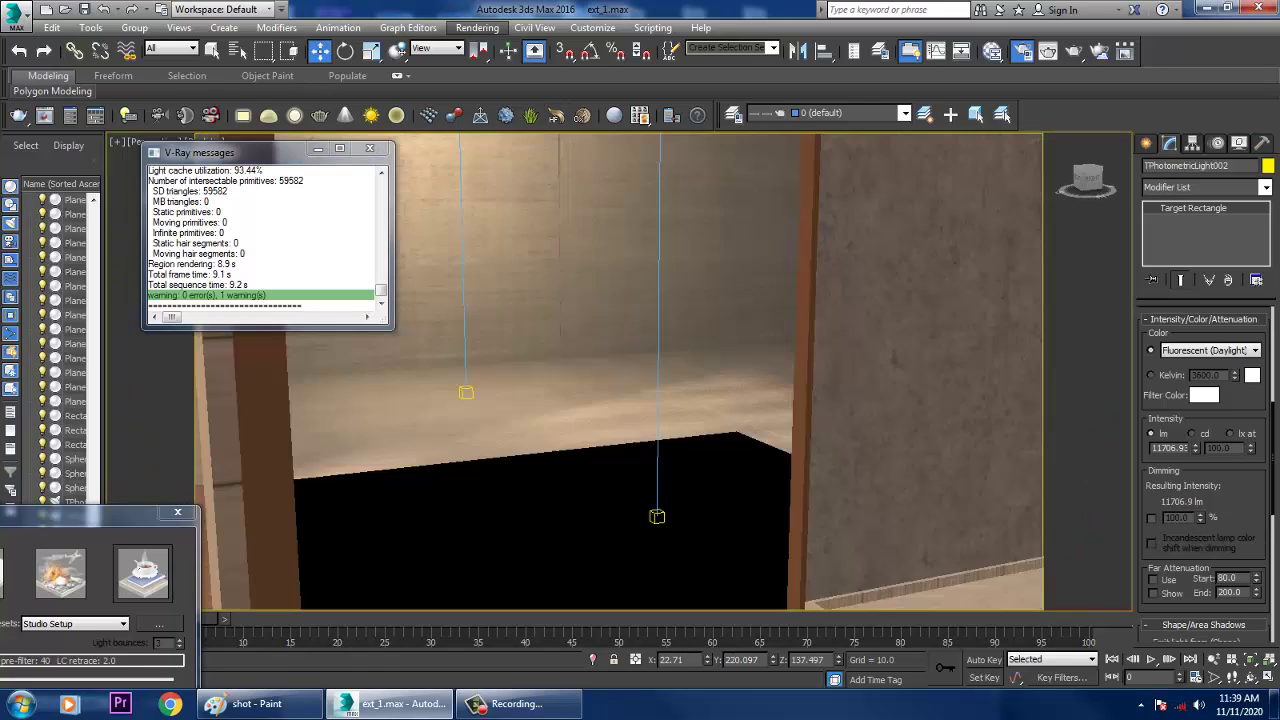
click(477, 28)
click(488, 47)
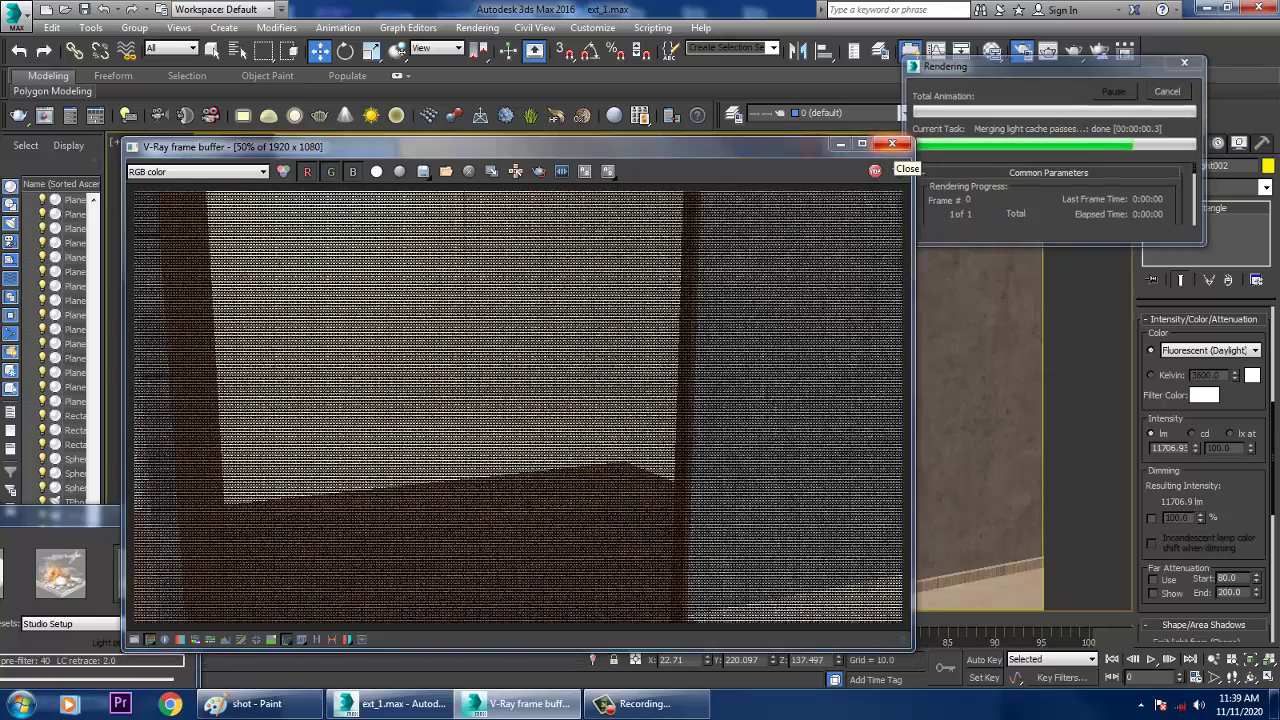
click(892, 144)
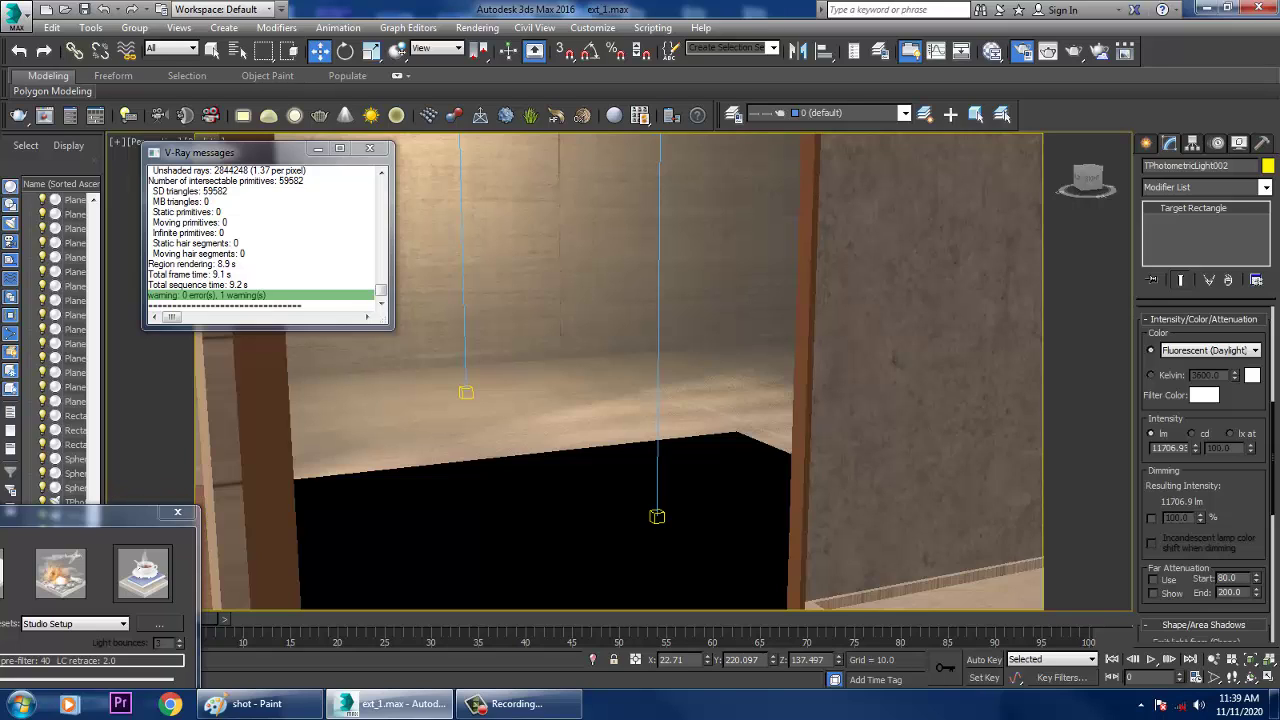
- Create a standard box on the dark floor just inside the narrow opening
click(1146, 143)
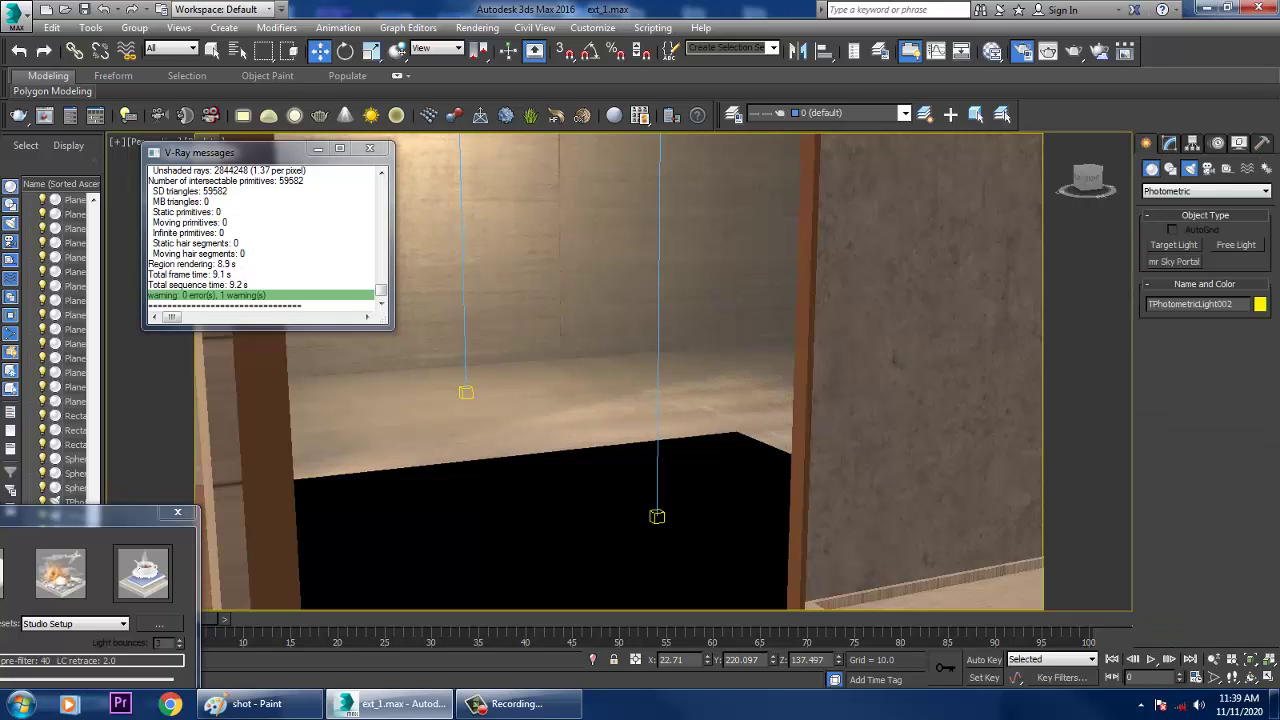
click(1152, 169)
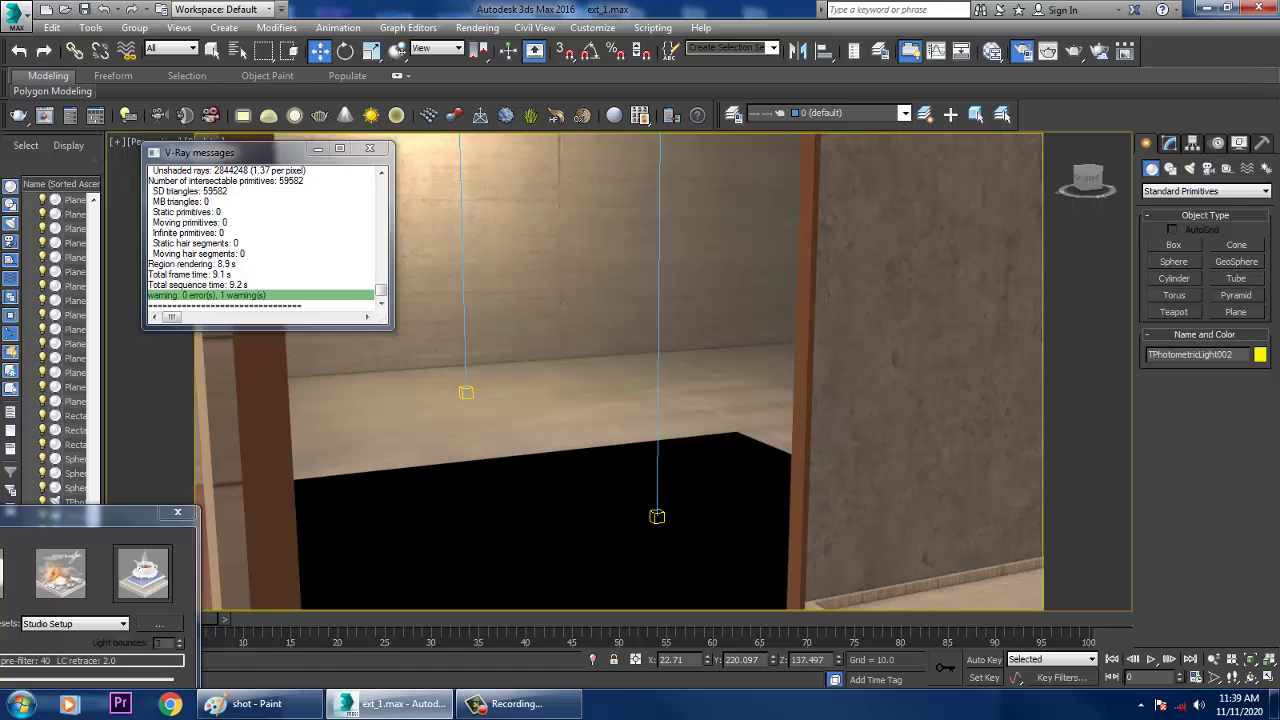
click(1174, 245)
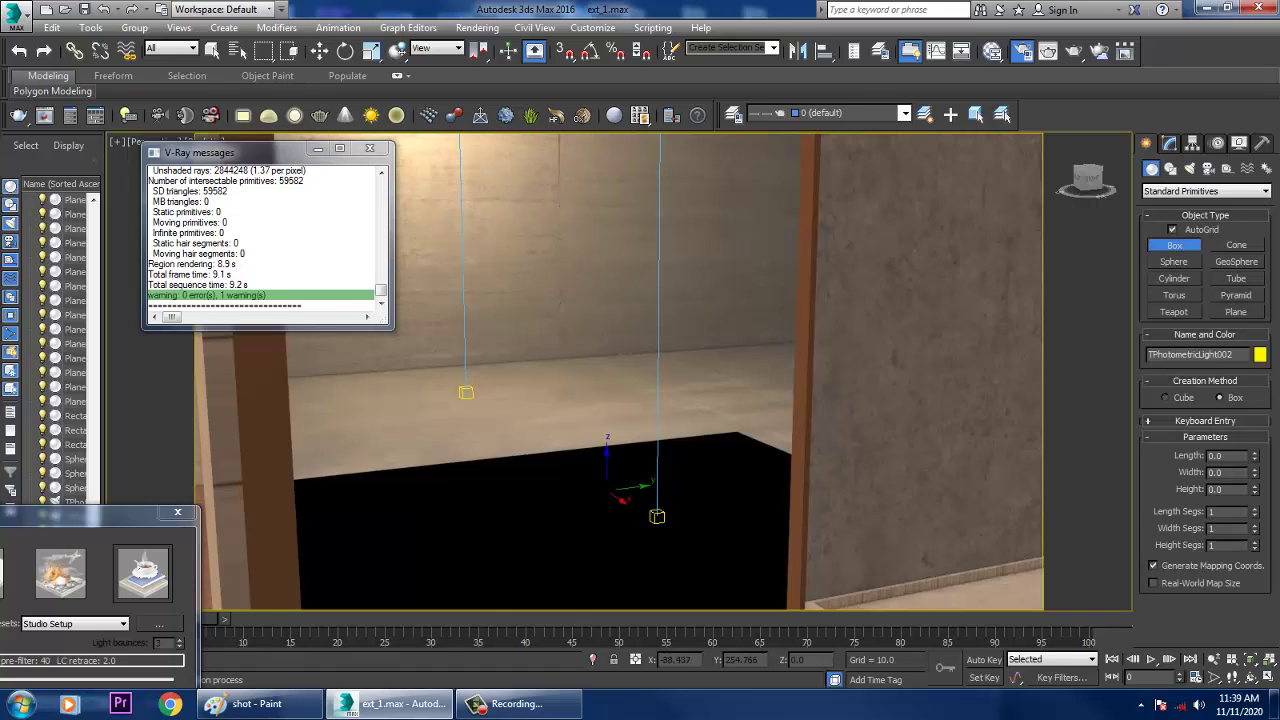
drag(607, 490, 525, 609)
right_click(657, 516)
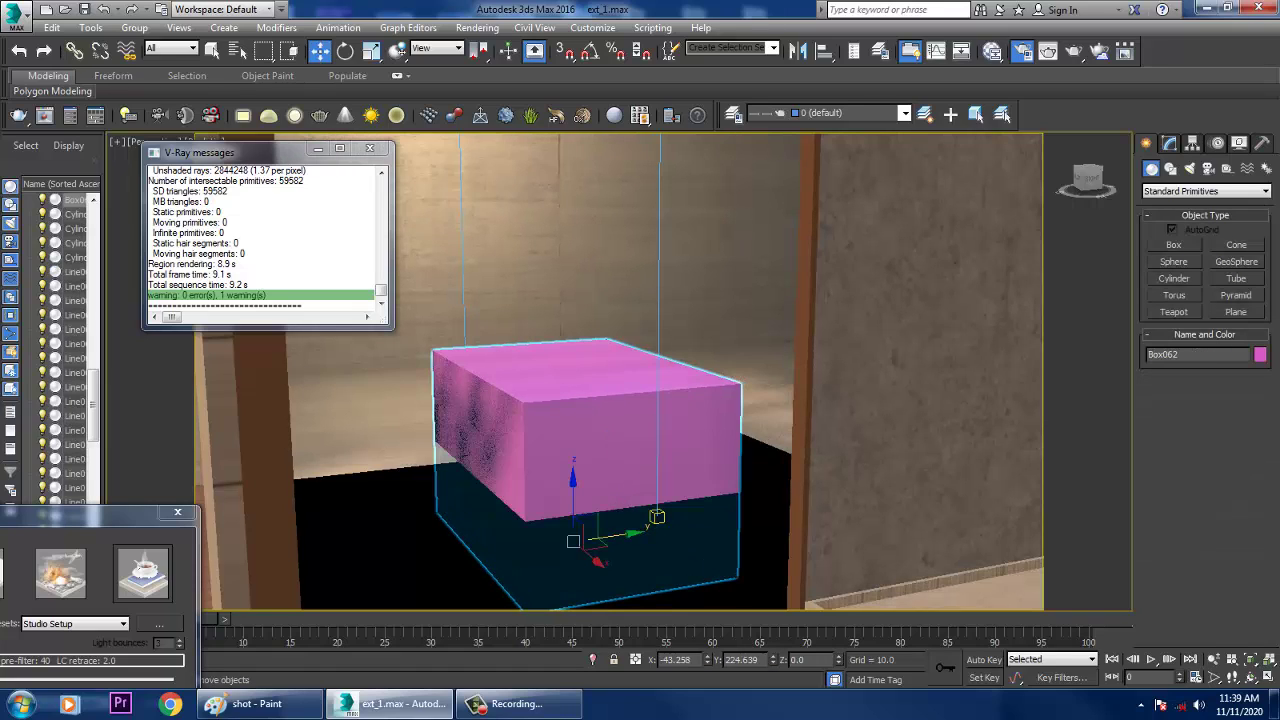
- Start a test render of the box in the room, cancel it, close the frame buffer and delete the box
click(477, 27)
click(489, 47)
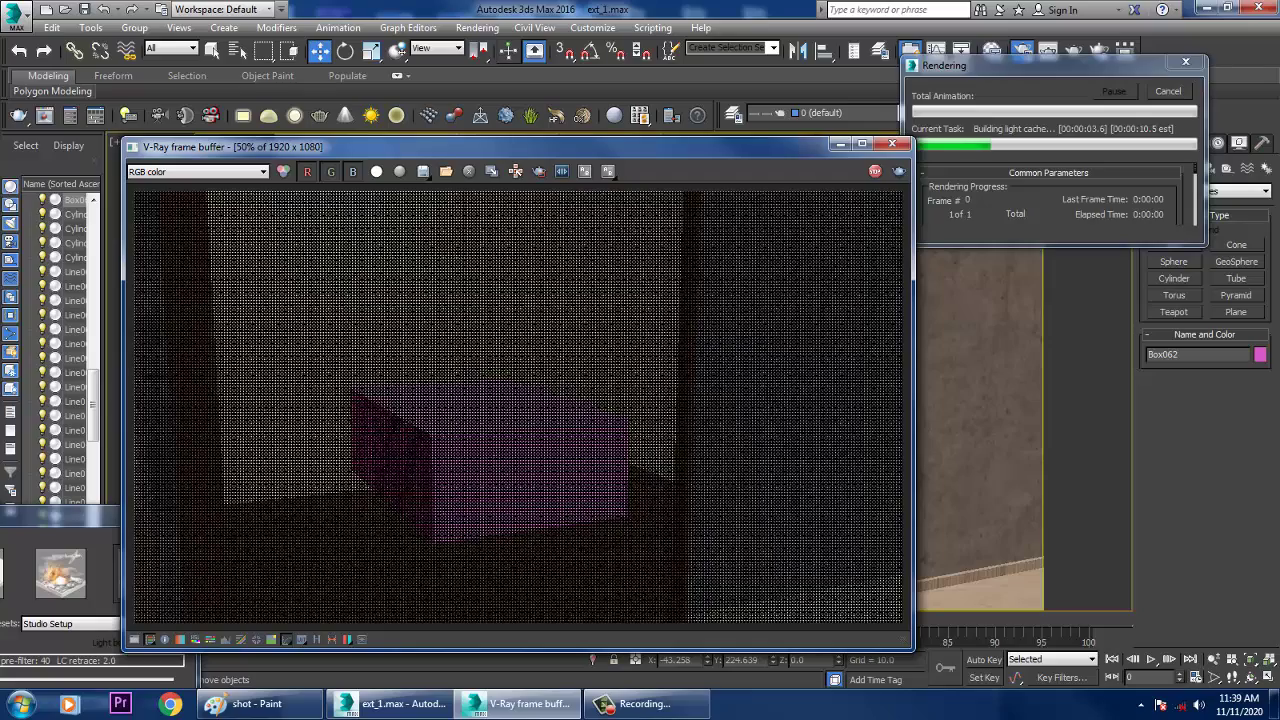
click(1168, 91)
click(892, 144)
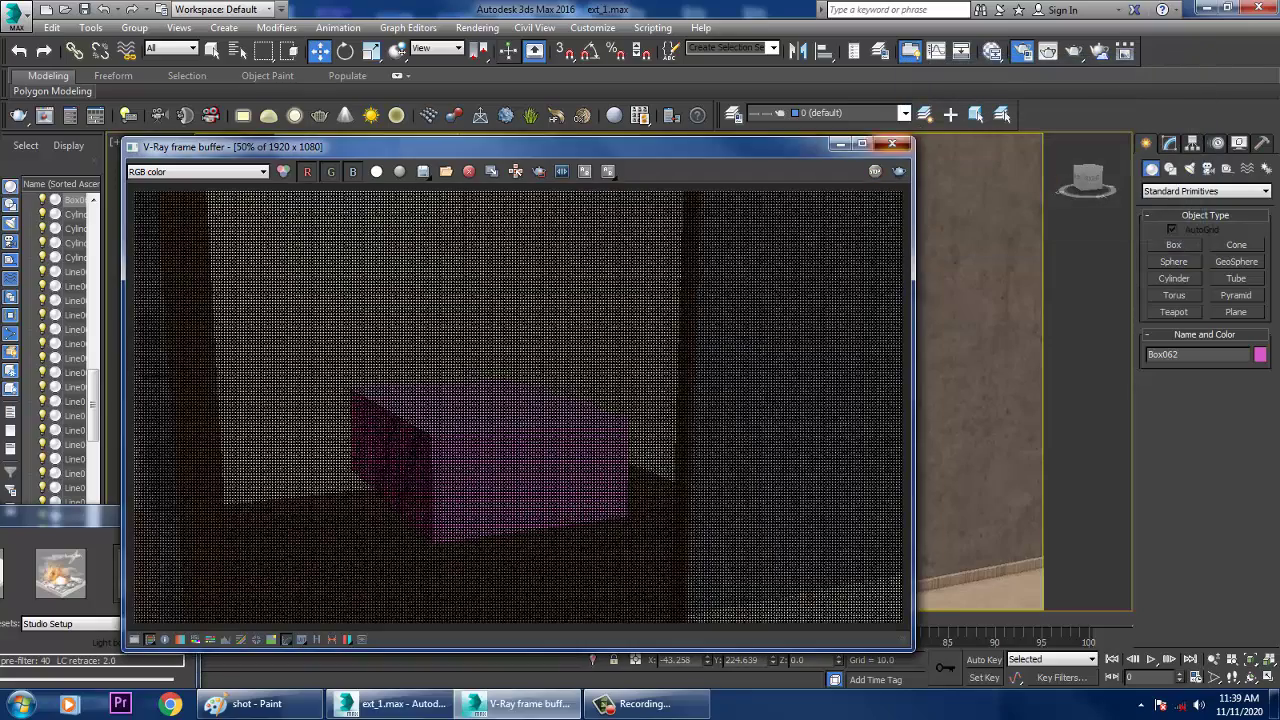
key(Delete)
- Move the narrow opening's glass pane along X back into its opening, to about 104.2
scroll(618, 370, down, 6)
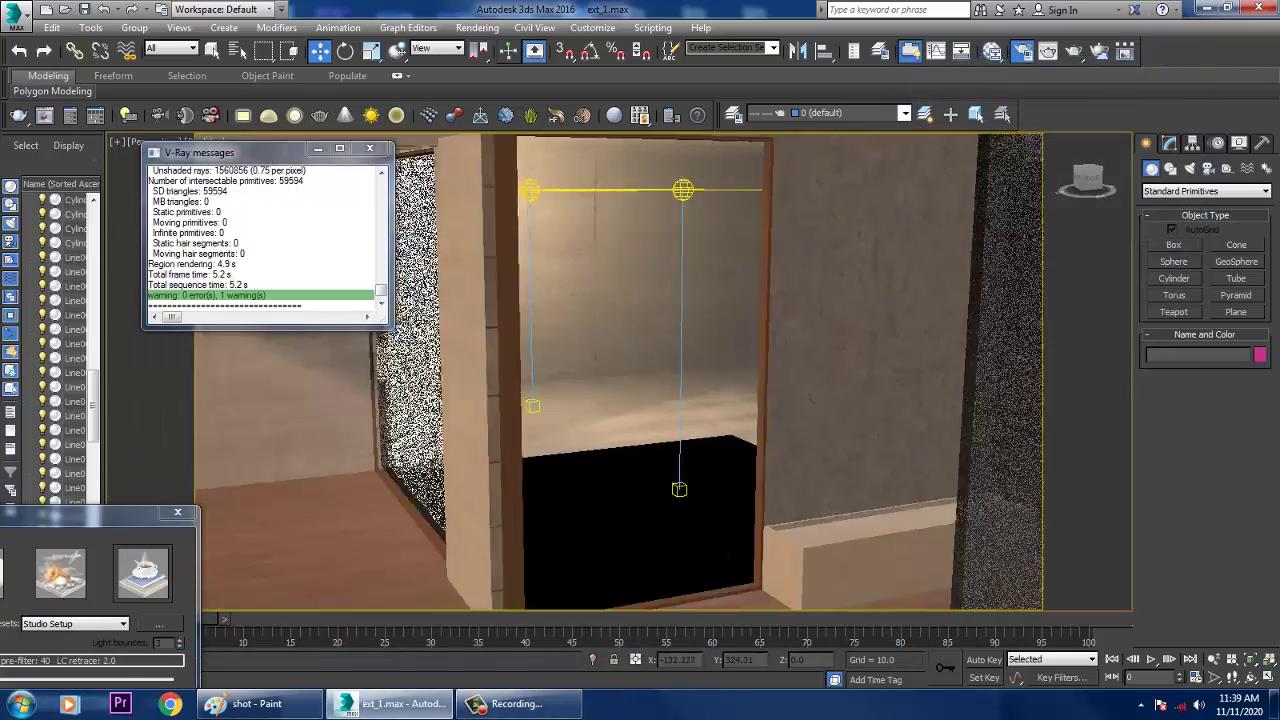
scroll(776, 452, down, 5)
click(776, 452)
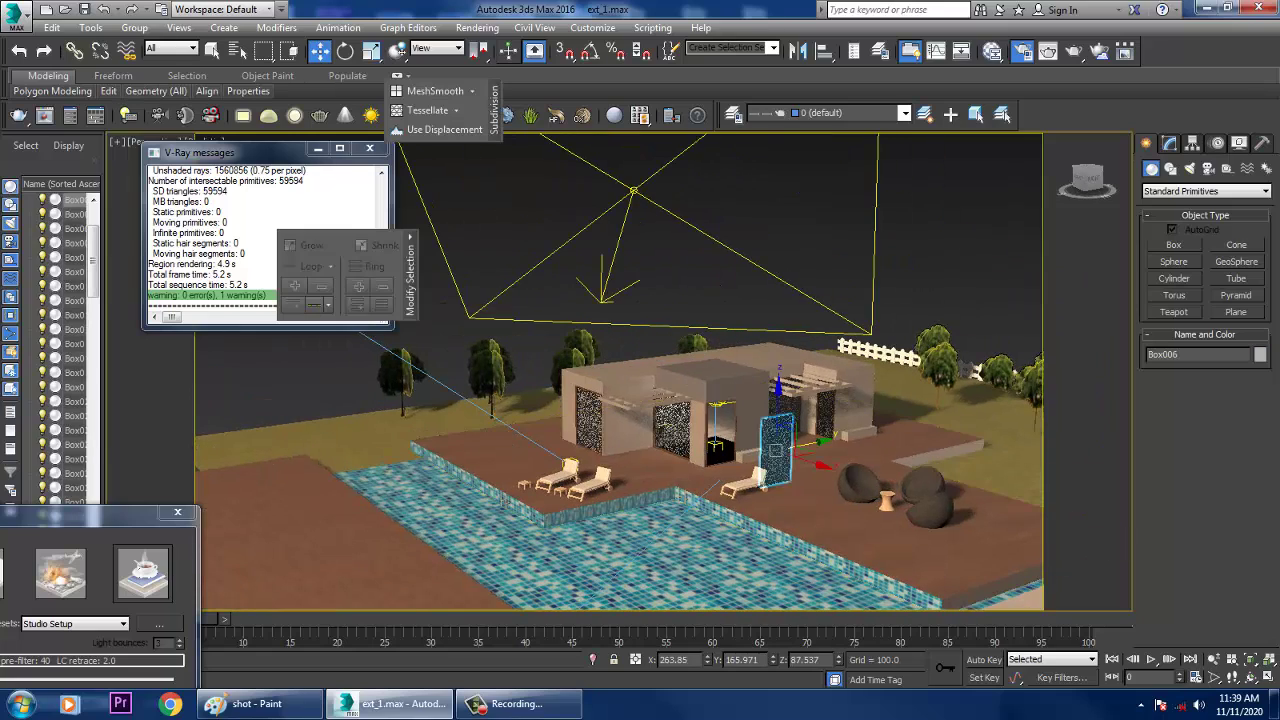
scroll(566, 478, up, 3)
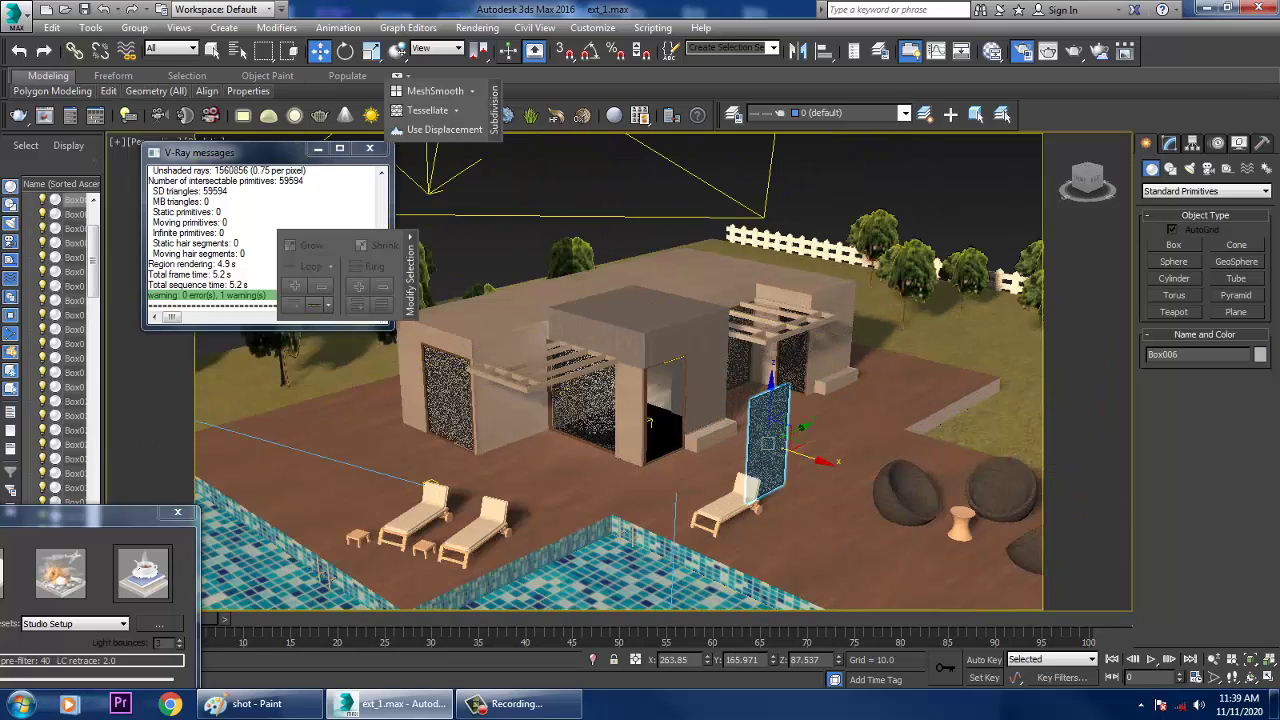
drag(768, 444, 733, 431)
right_click(681, 413)
scroll(681, 413, up, 5)
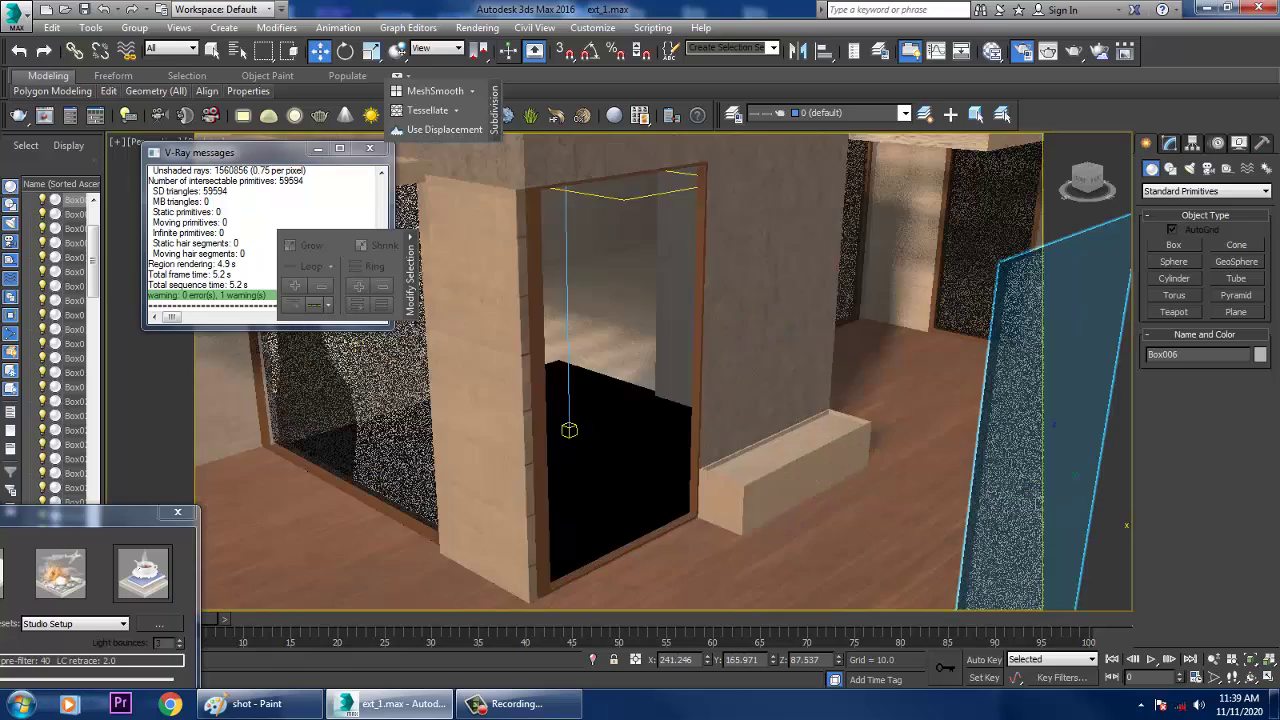
scroll(865, 459, down, 1)
scroll(865, 459, up, 1)
scroll(865, 459, down, 4)
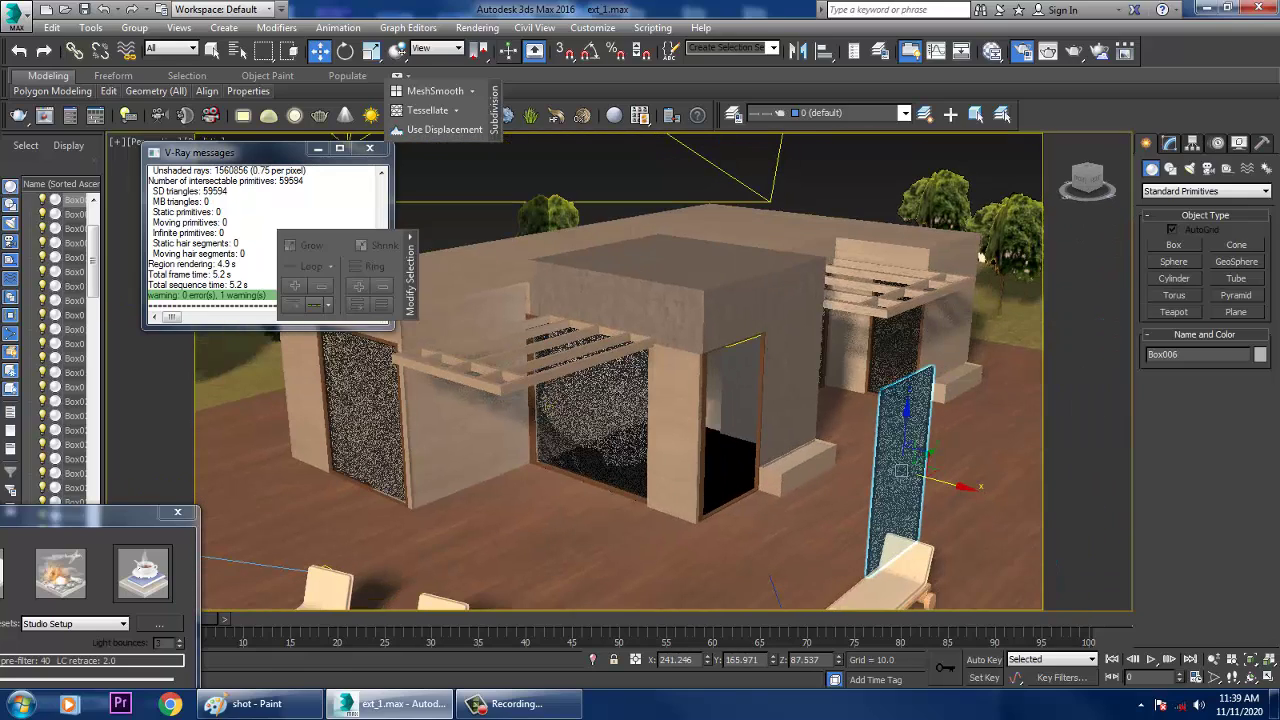
drag(905, 460, 775, 432)
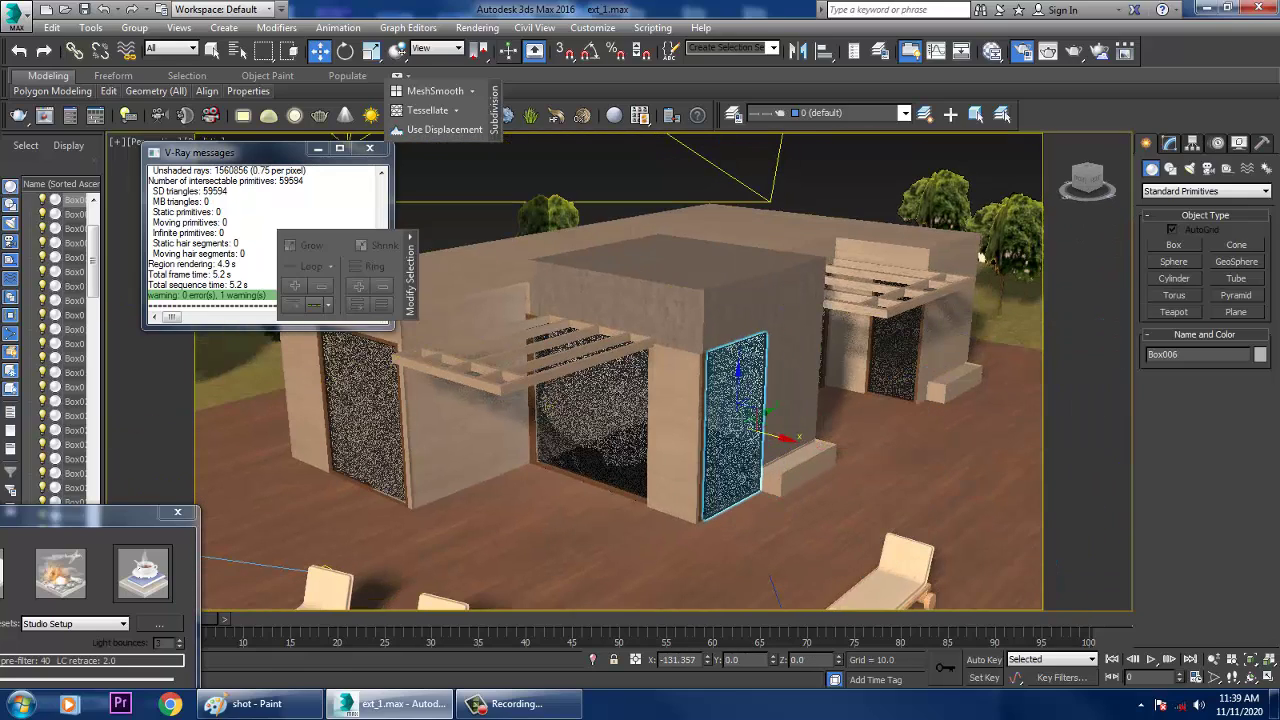
- Fine-tune the glass pane's X position to about 107.173 and check its fit in the frame from several sides
scroll(788, 450, up, 8)
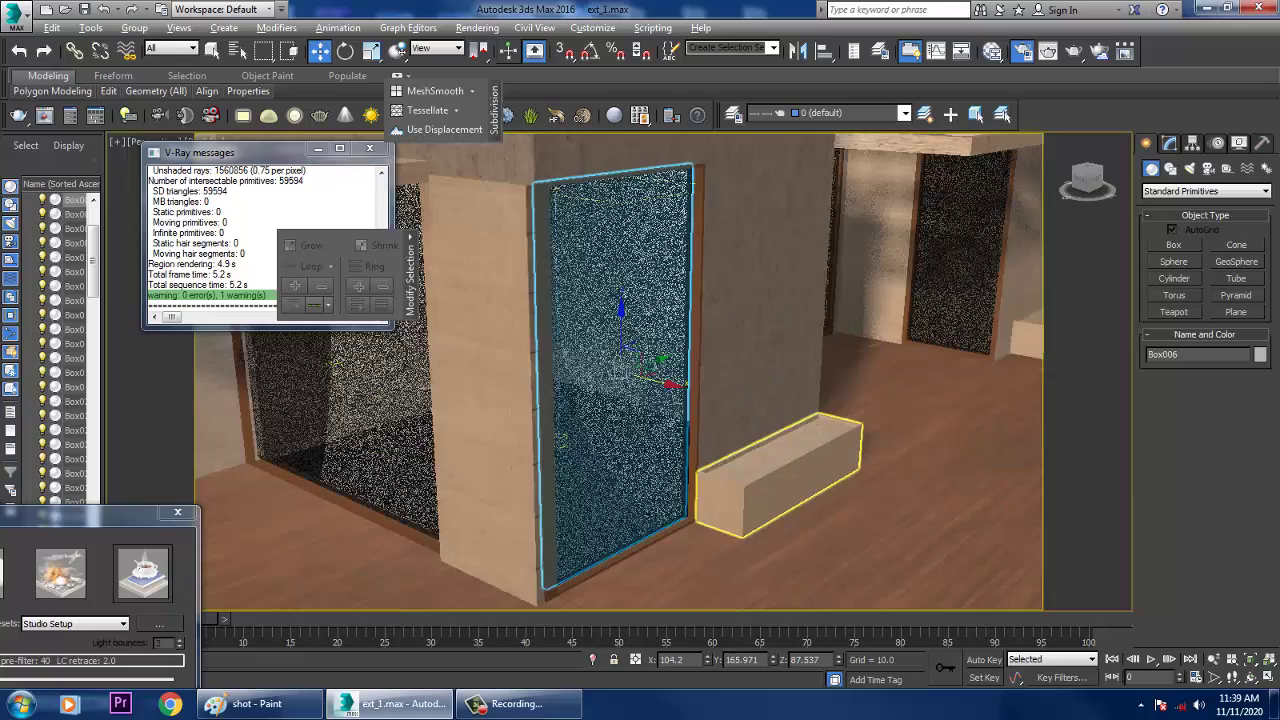
scroll(652, 412, up, 4)
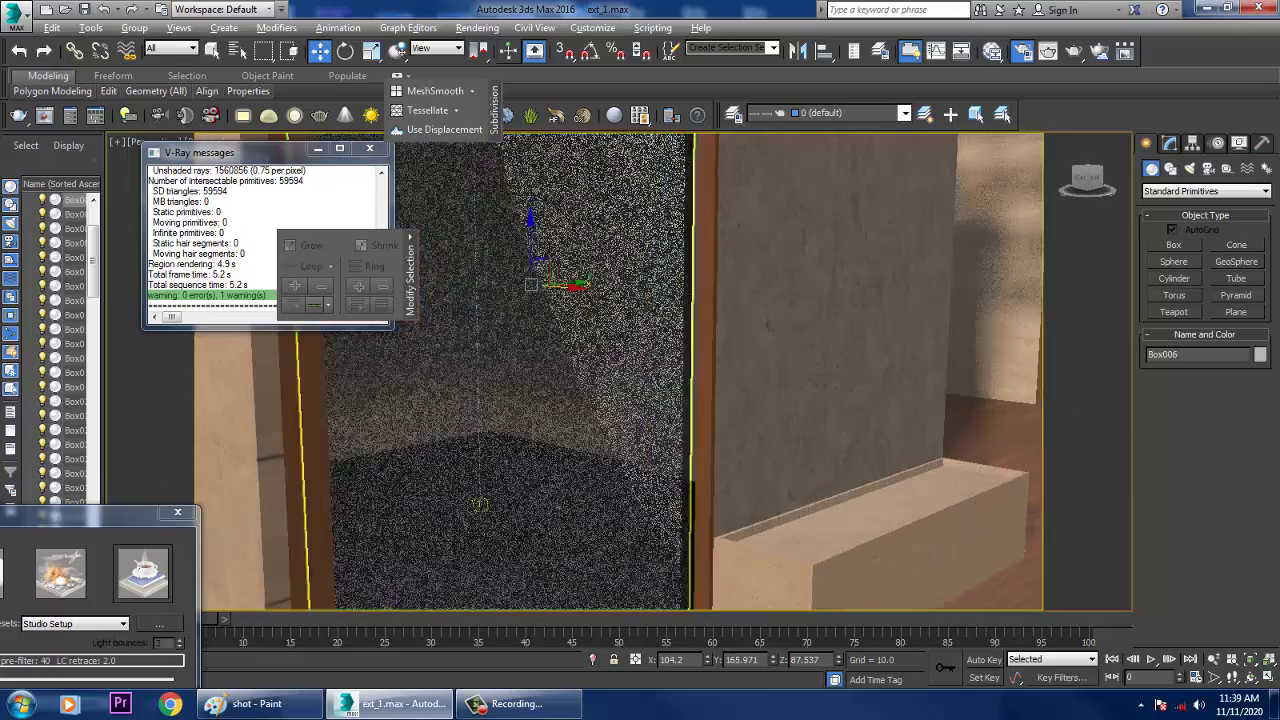
drag(578, 288, 595, 289)
scroll(589, 305, down, 8)
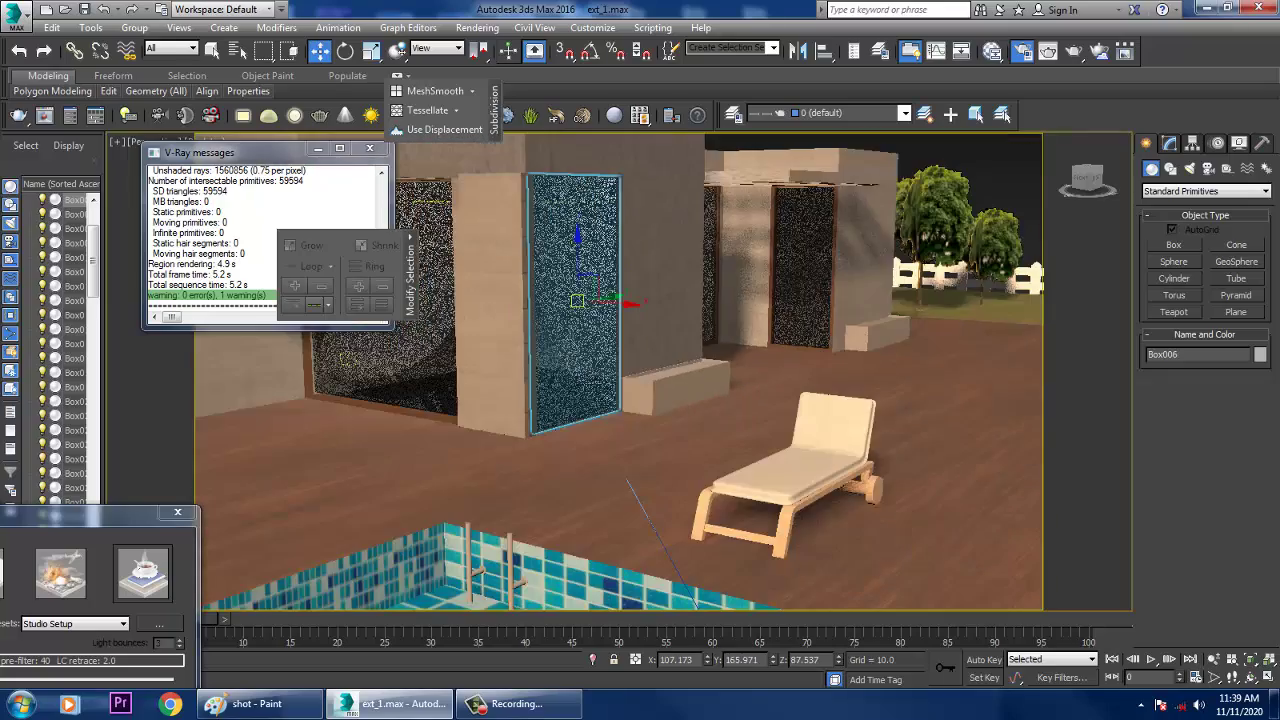
scroll(589, 305, up, 8)
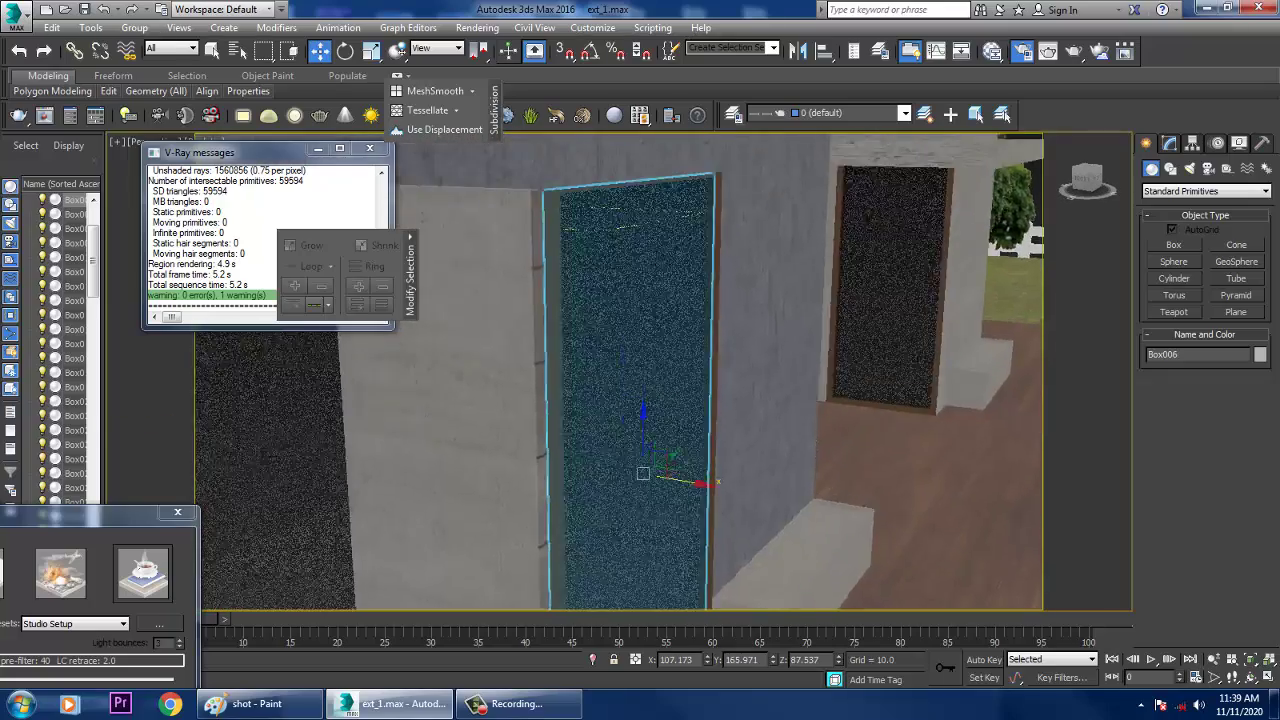
middle_drag(589, 305, 520, 365)
scroll(589, 365, down, 3)
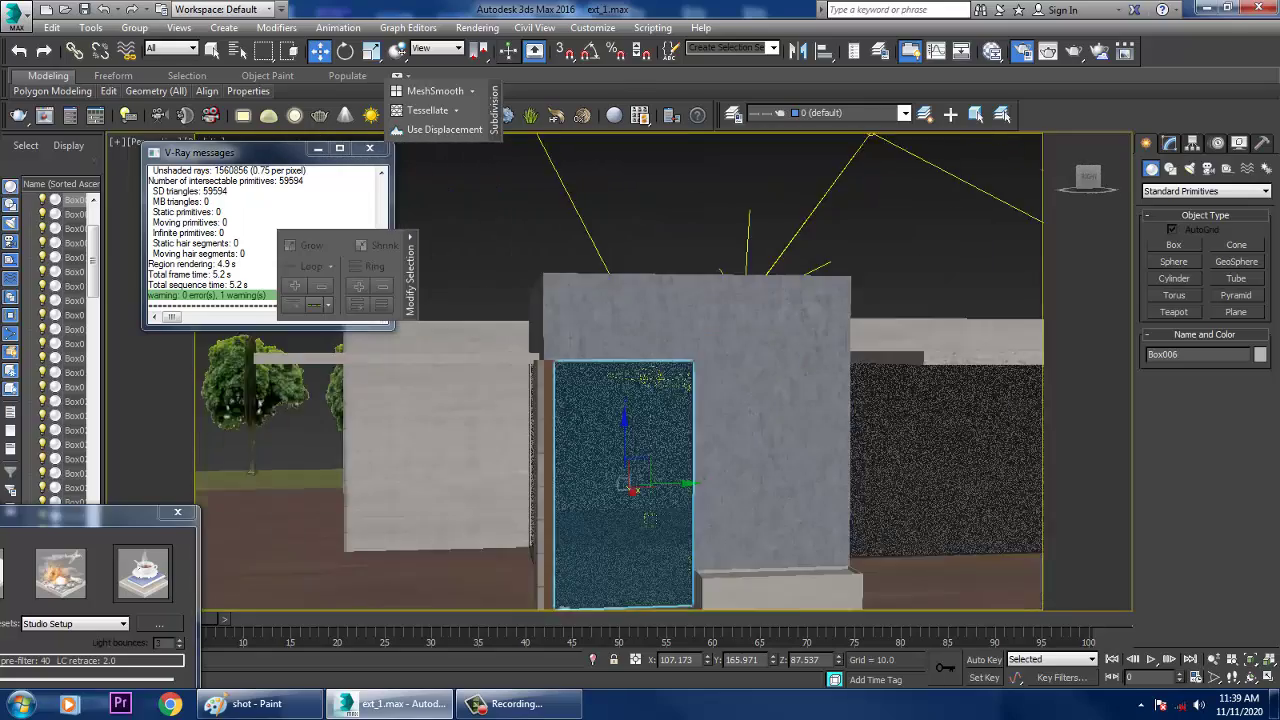
middle_drag(620, 440, 704, 391)
scroll(640, 390, down, 3)
scroll(675, 445, down, 3)
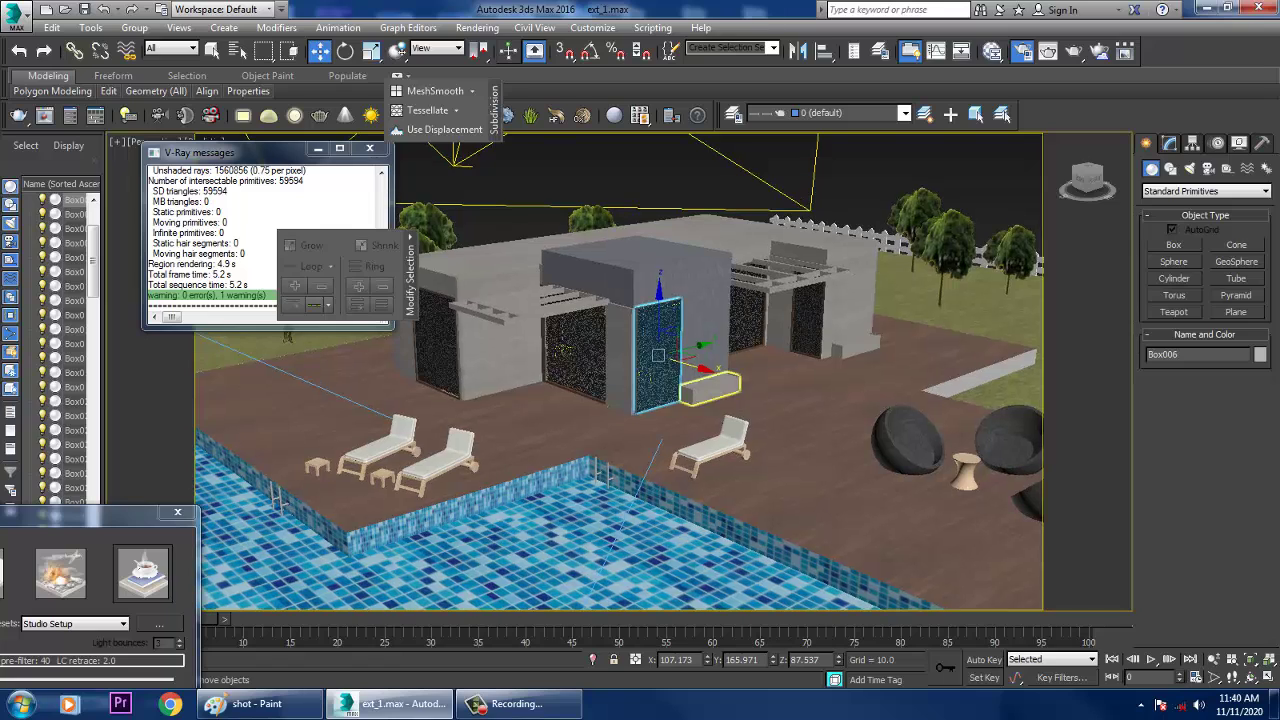
- Create a V-Ray plane light over the terrace, about 131.3 half-length by 174.4 half-width, and raise it to about Z 170.32
click(1190, 168)
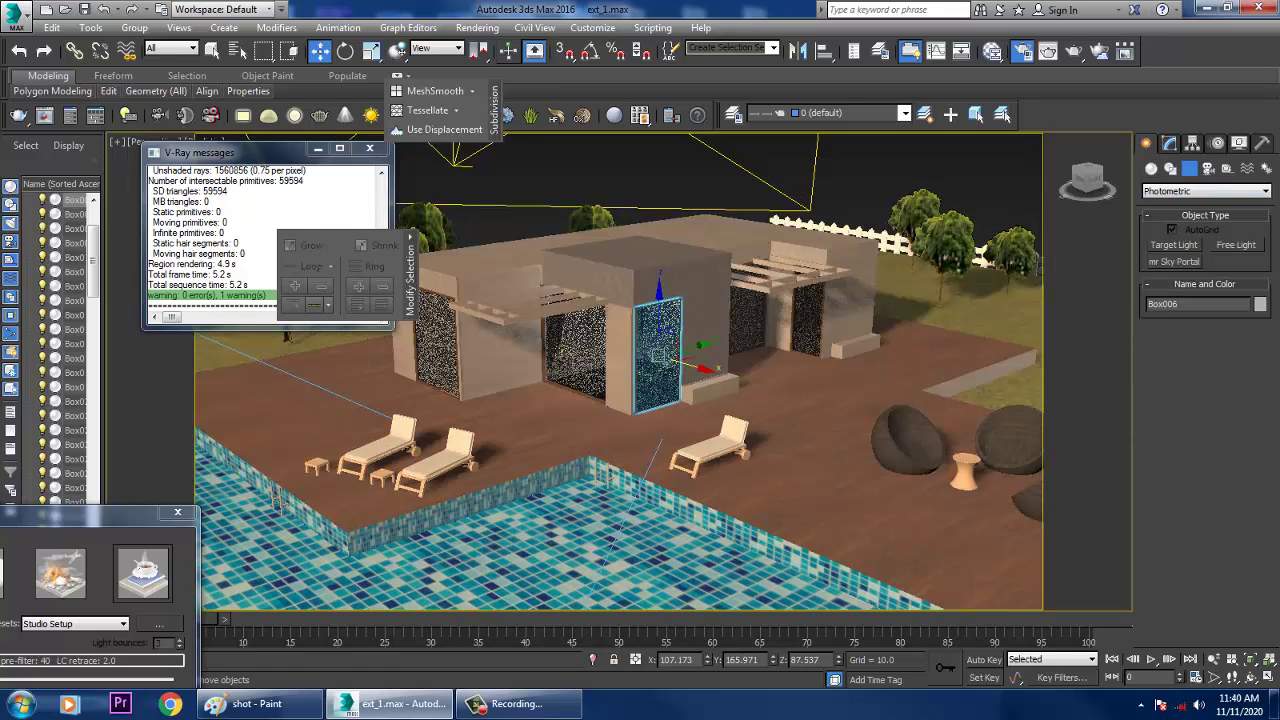
click(1205, 191)
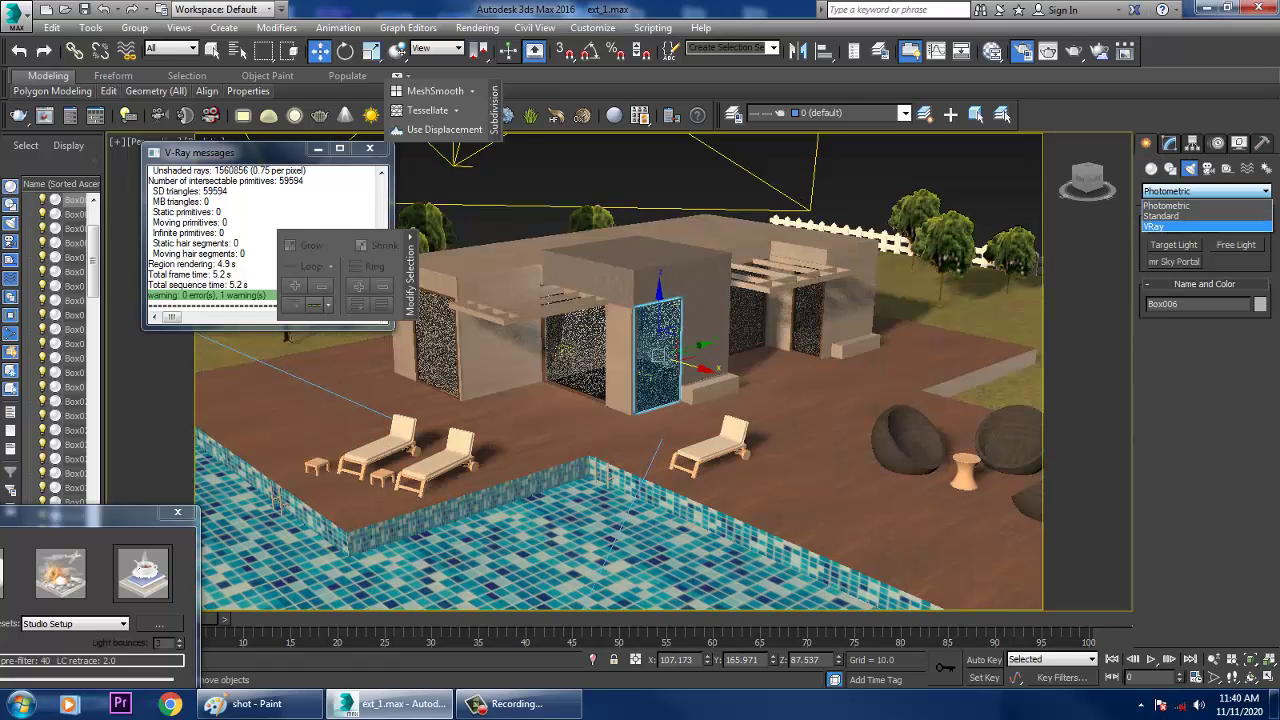
click(1180, 227)
click(1174, 245)
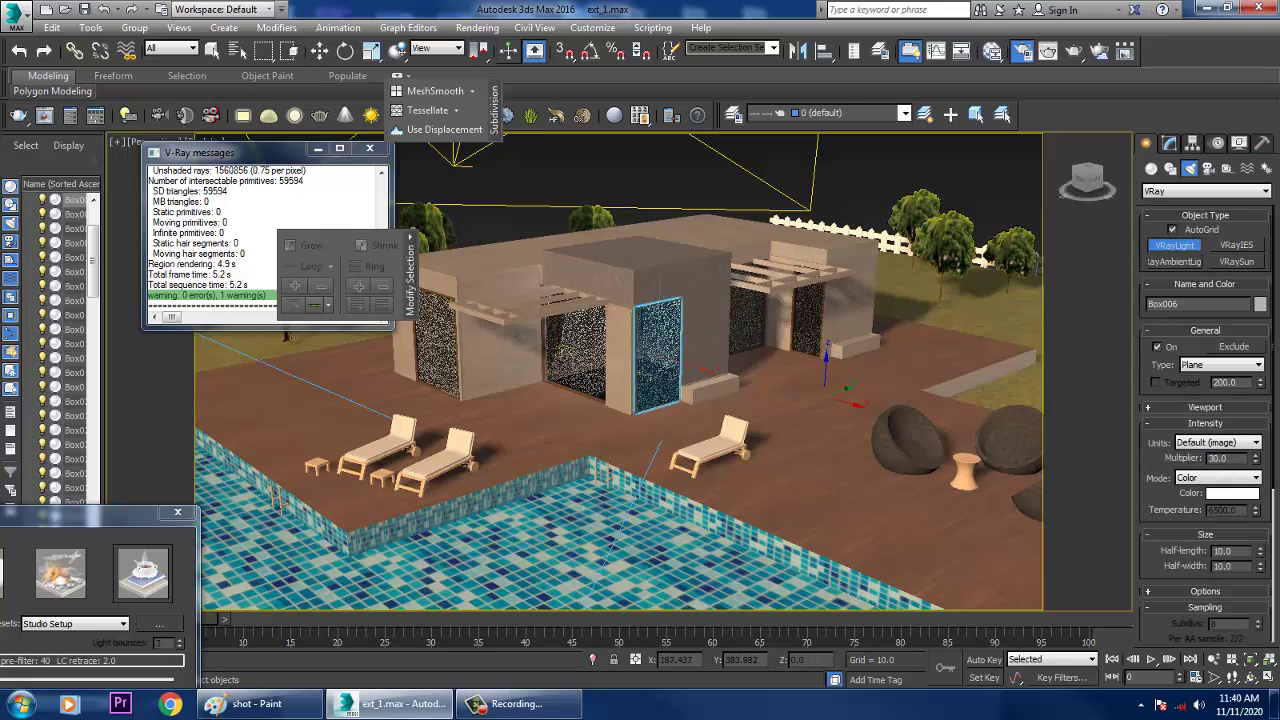
drag(825, 396, 823, 556)
key(w)
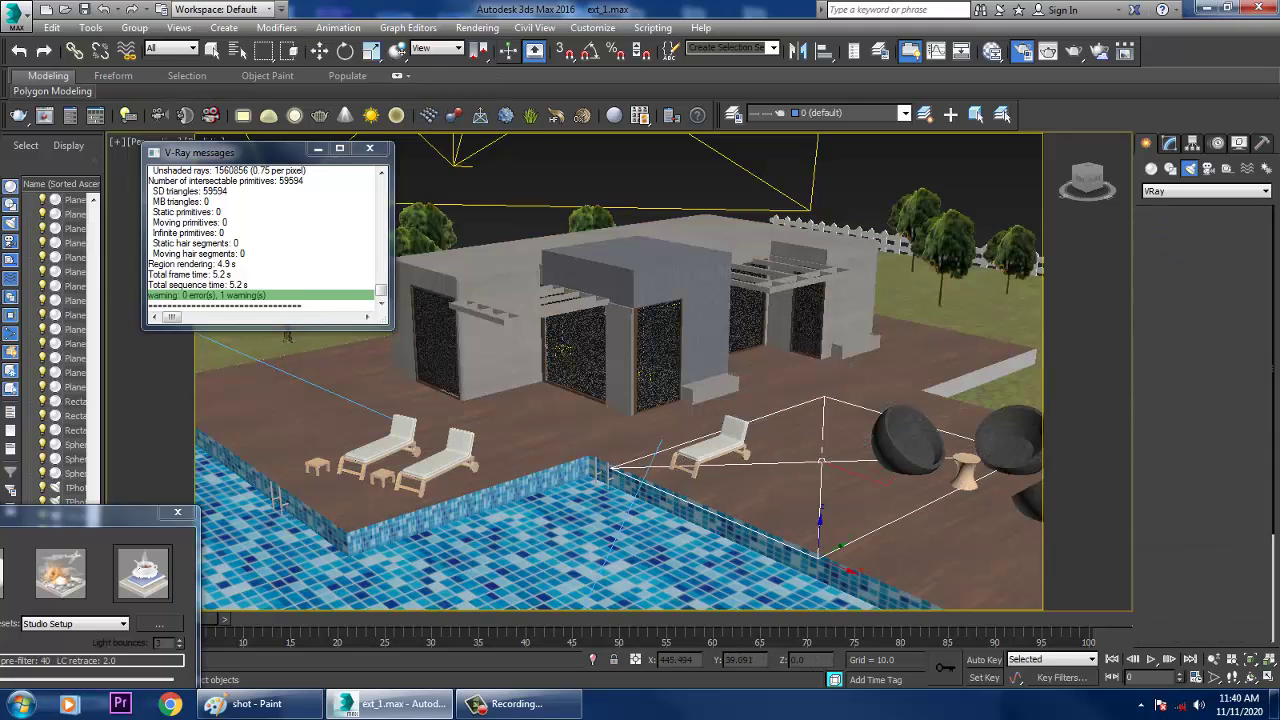
drag(826, 427, 829, 287)
- Rotate the plane light to stand upright at an angle, facing the villa and pool terrace
key(e)
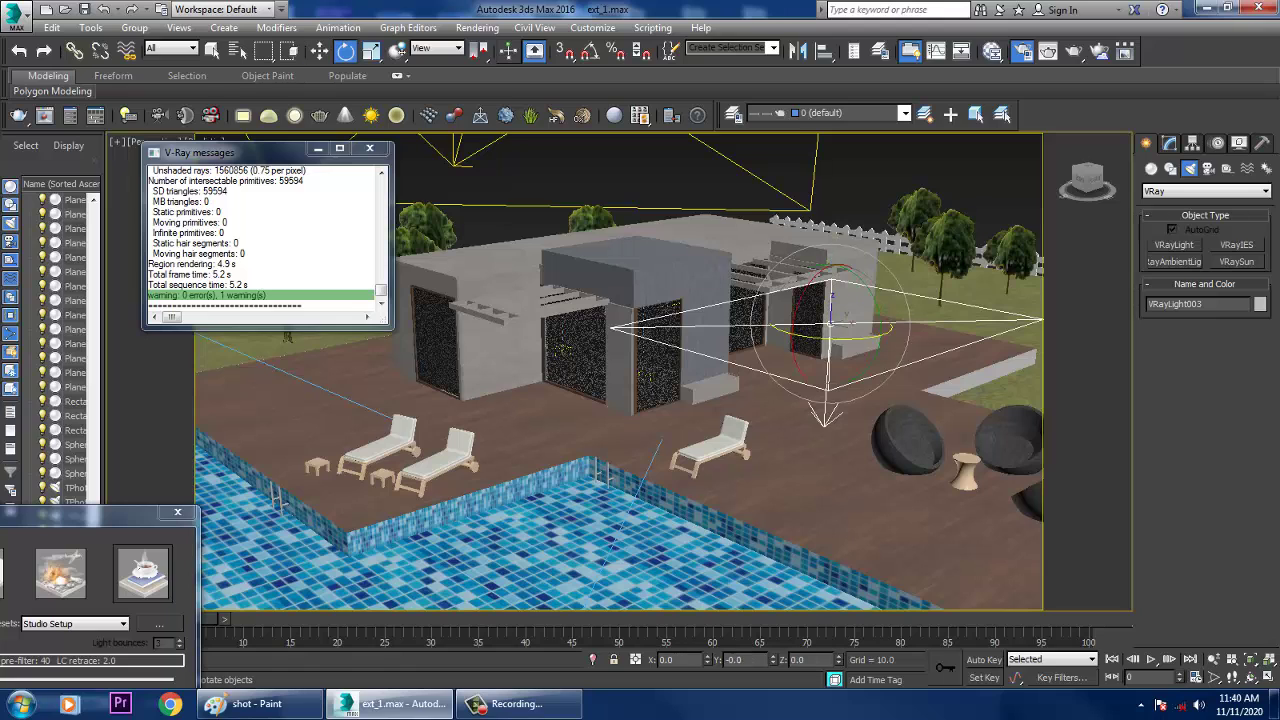
drag(835, 339, 884, 343)
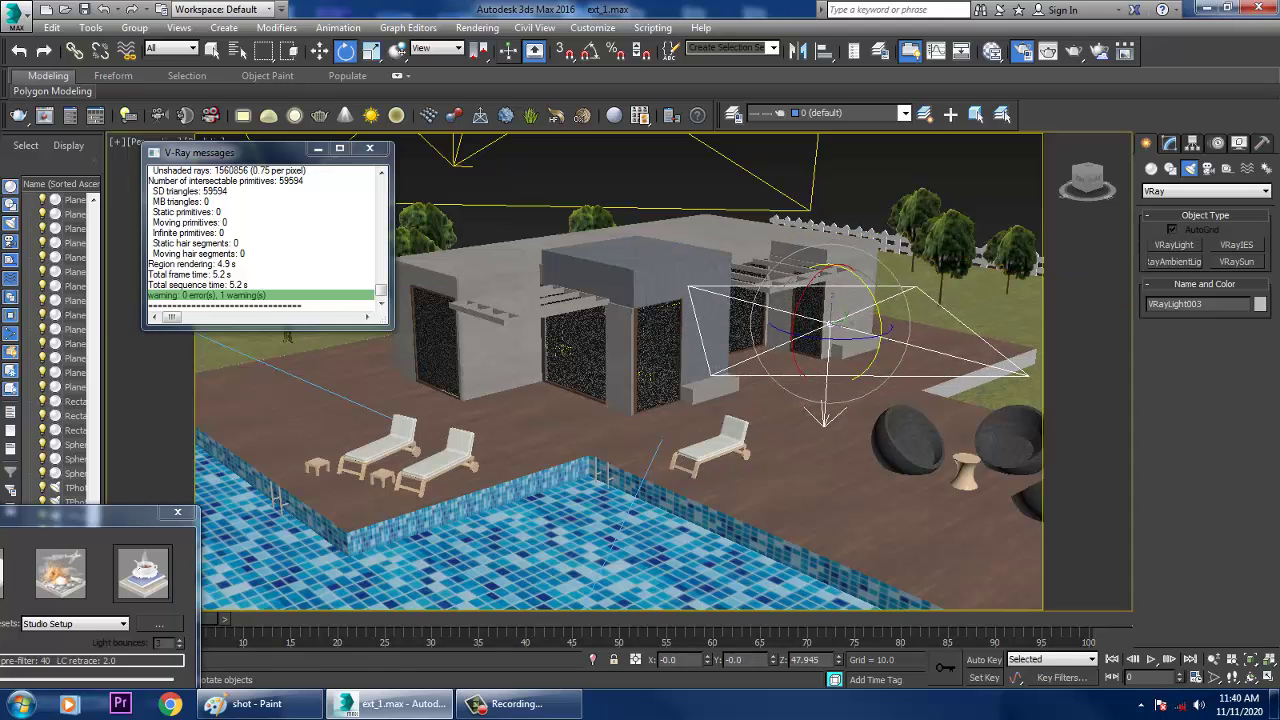
drag(797, 303, 834, 229)
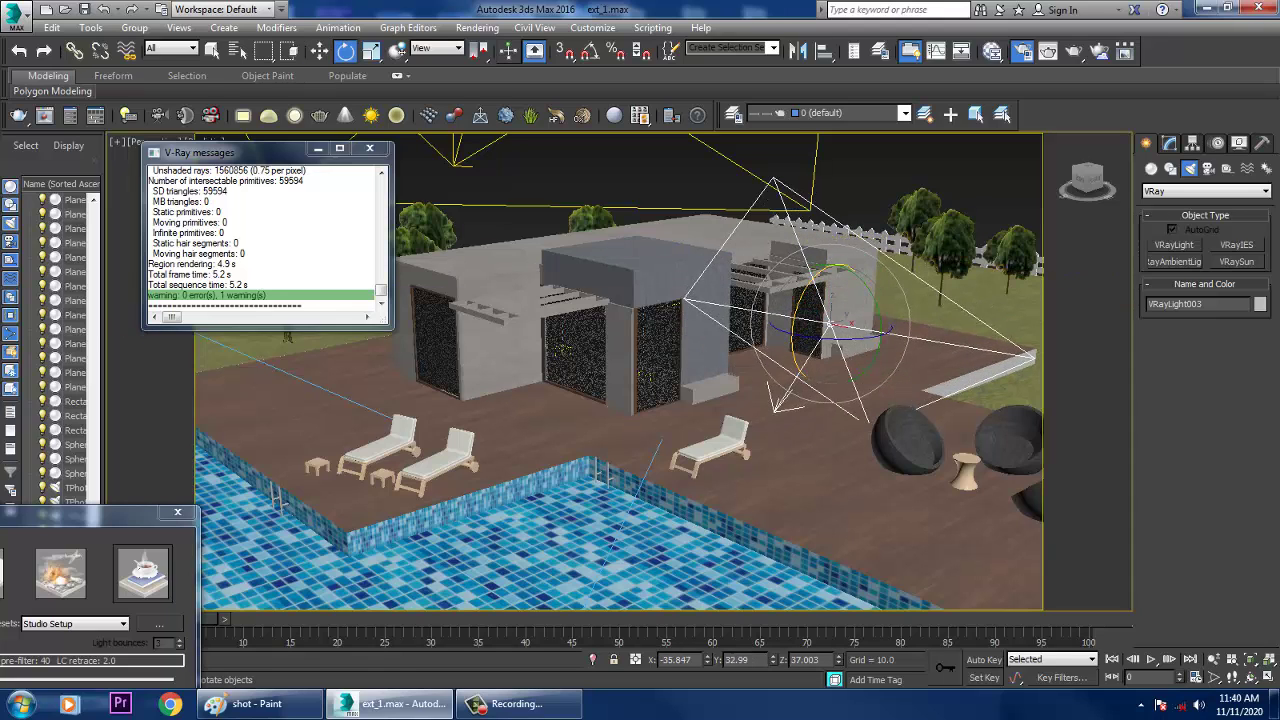
drag(876, 335, 839, 341)
drag(878, 303, 881, 317)
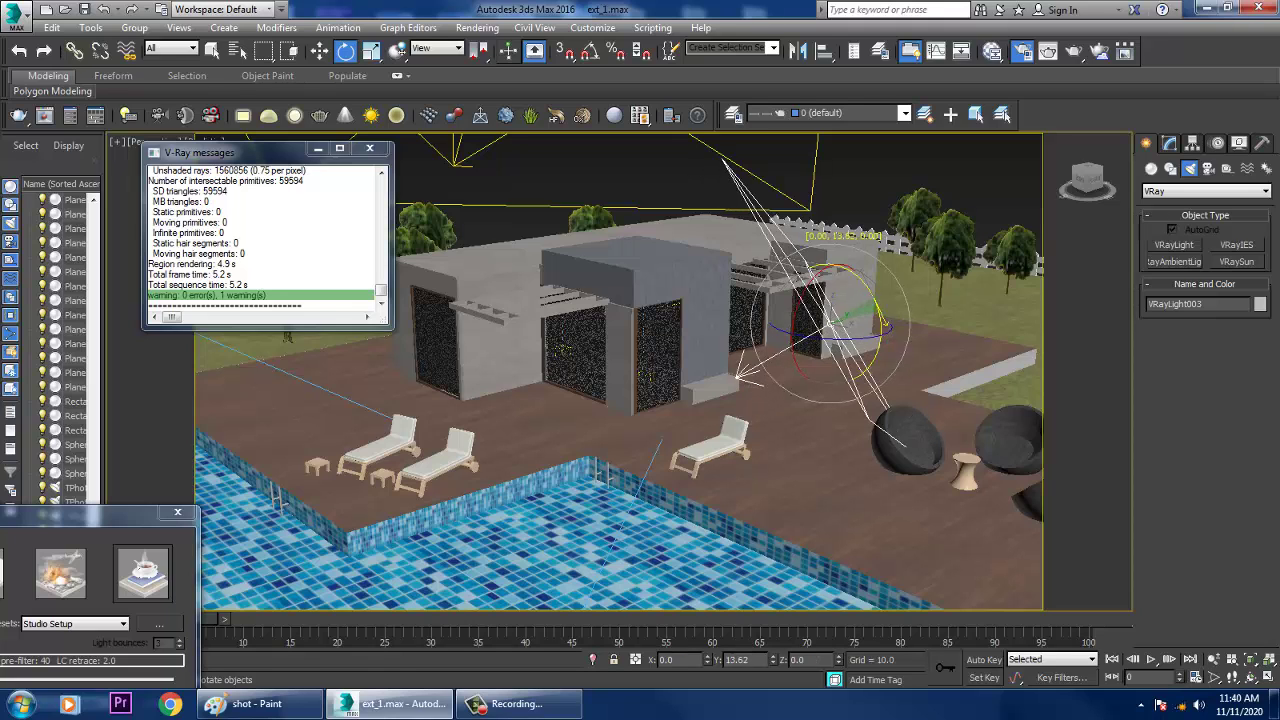
drag(793, 315, 876, 298)
mouse_move(872, 300)
alt+middle_down()
mouse_move(965, 280)
mouse_move(876, 314)
mouse_move(893, 311)
alt+middle_up()
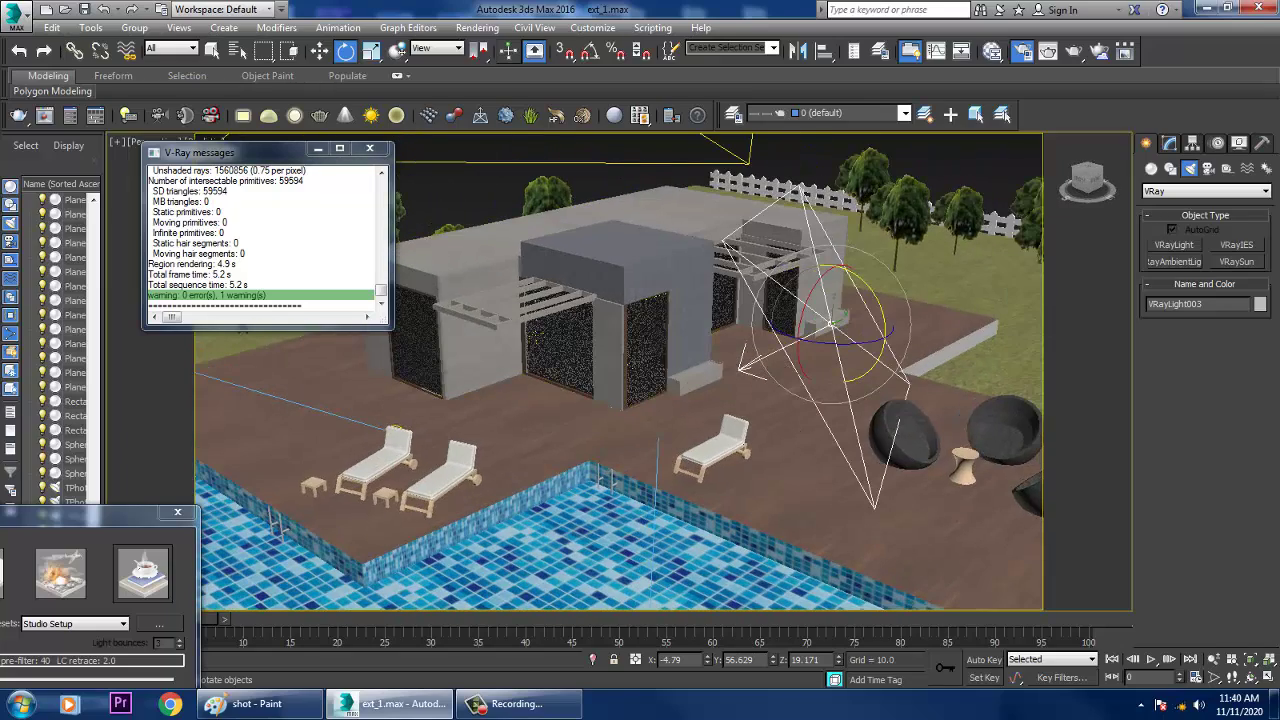
- Shrink the V-Ray messages window, then select the new plane light and set its intensity mode to Temperature
drag(232, 143, 232, 222)
click(231, 208)
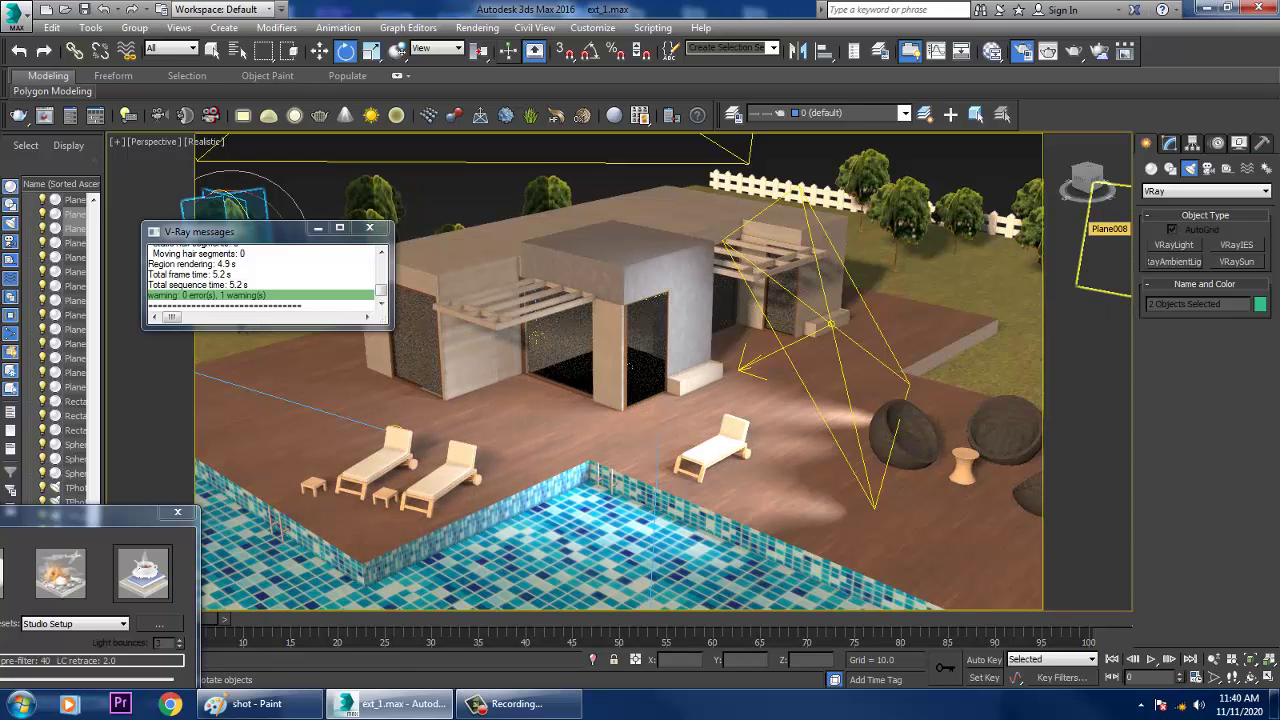
click(1169, 143)
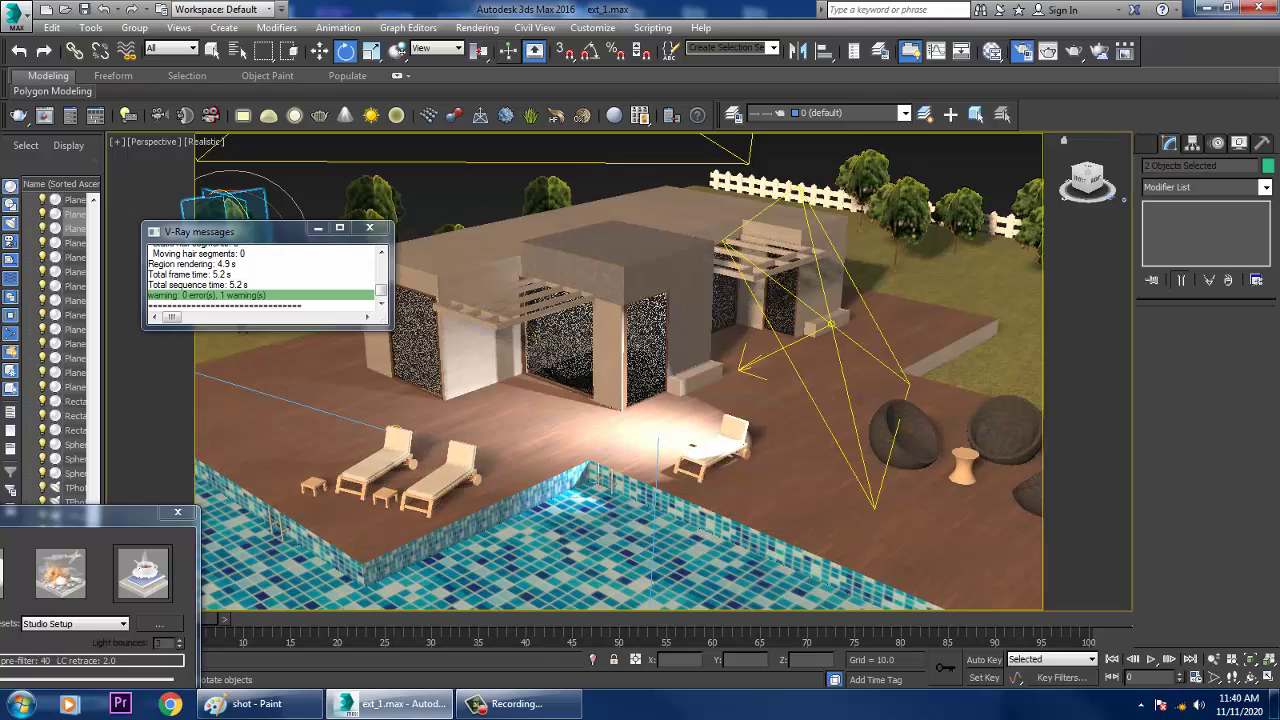
click(870, 353)
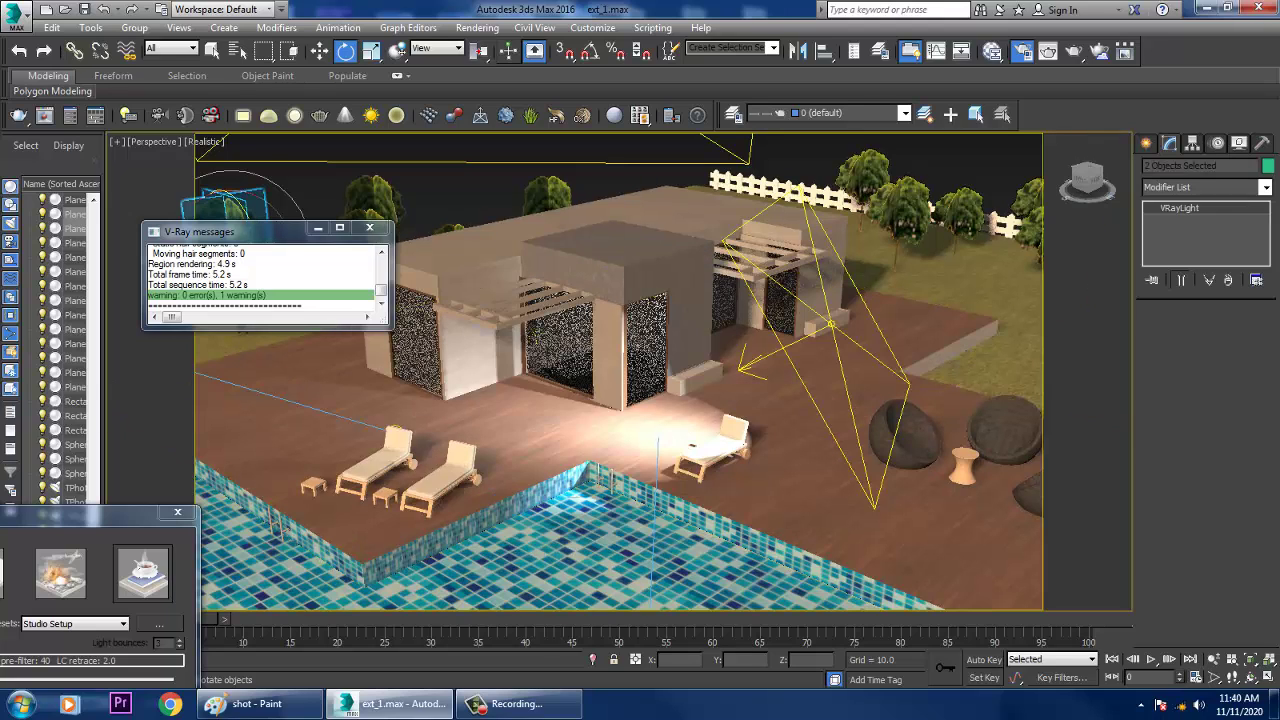
key(w)
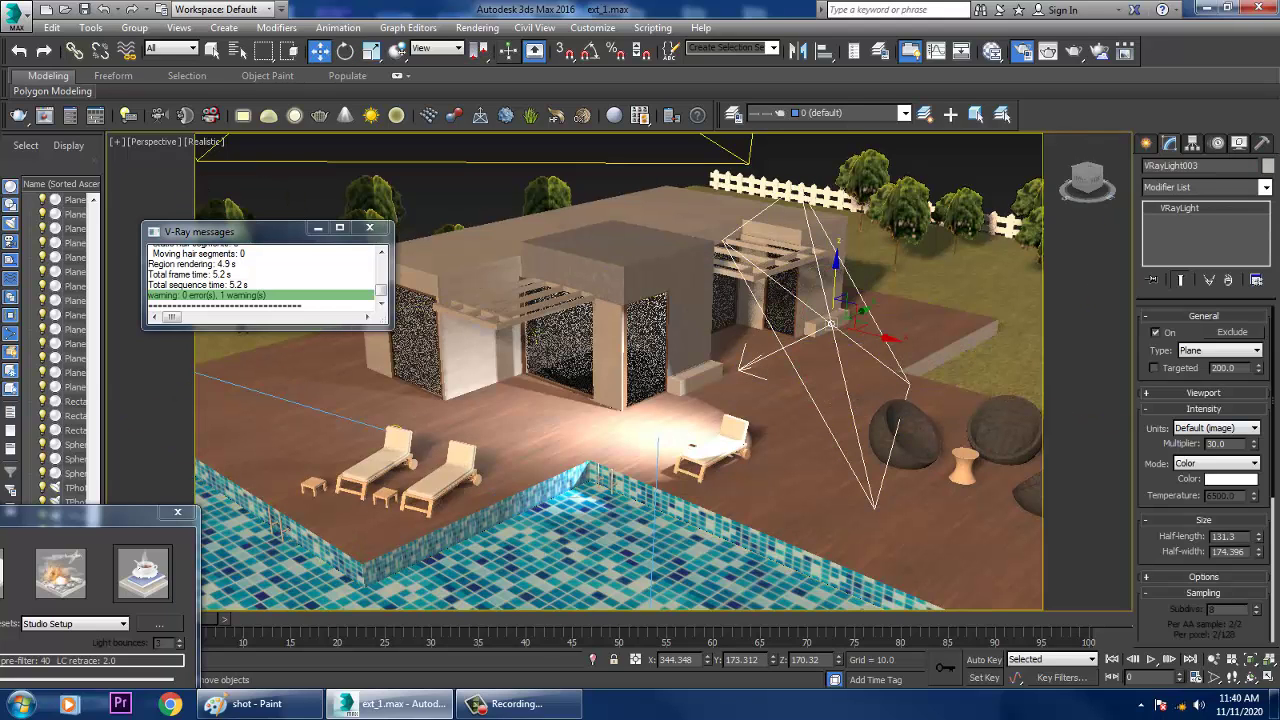
click(1216, 463)
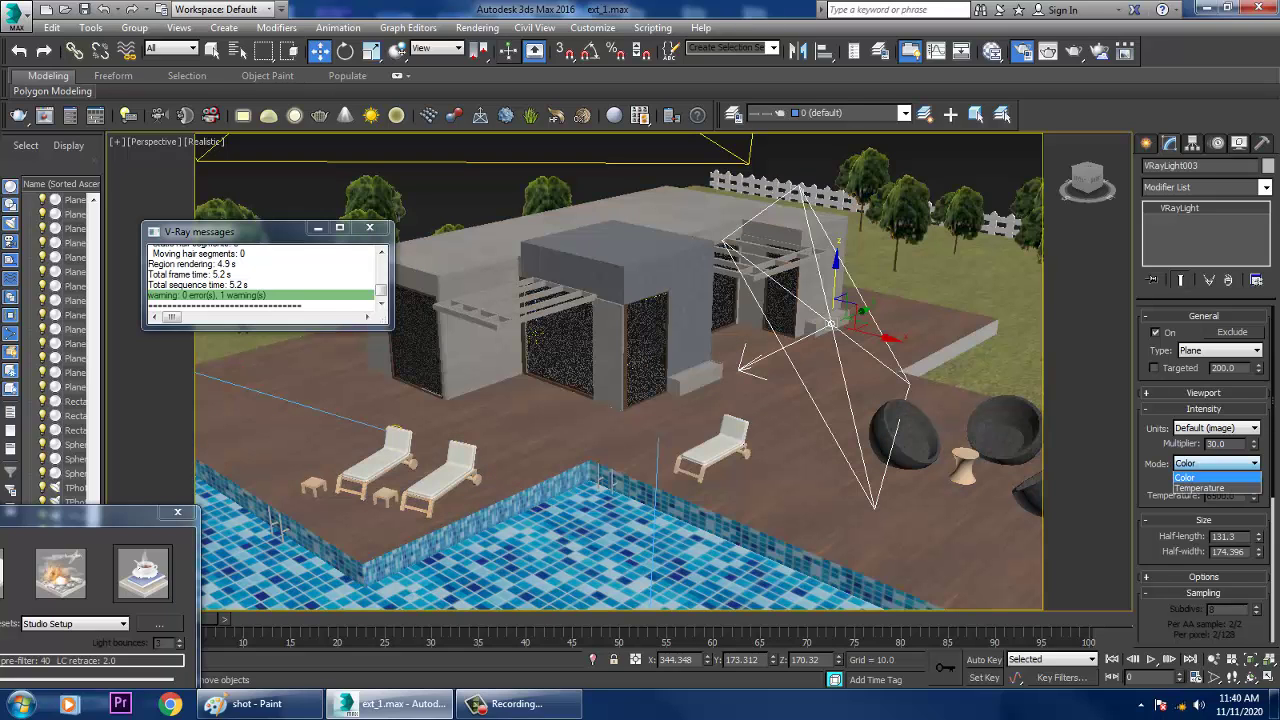
click(1210, 487)
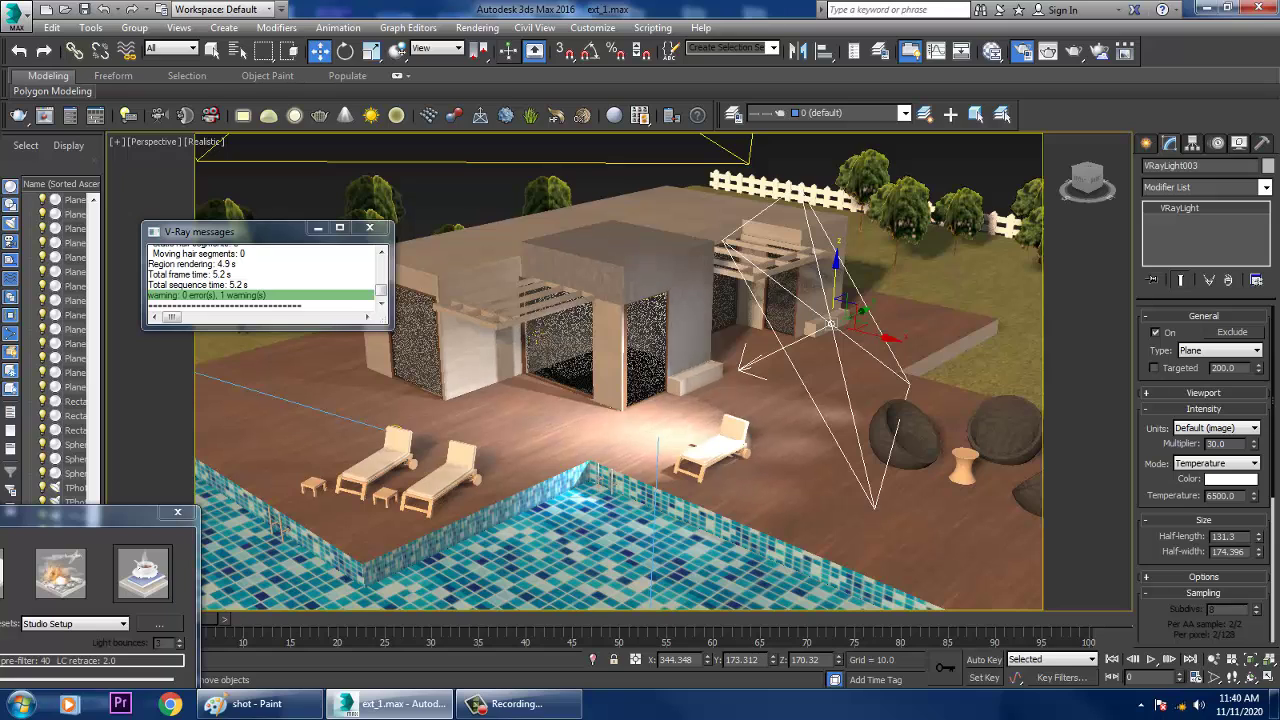
- Set the terrace plane light's multiplier to 0.1, turn off shadow casting, and make it double-sided, invisible and without decay
double_click(1218, 444)
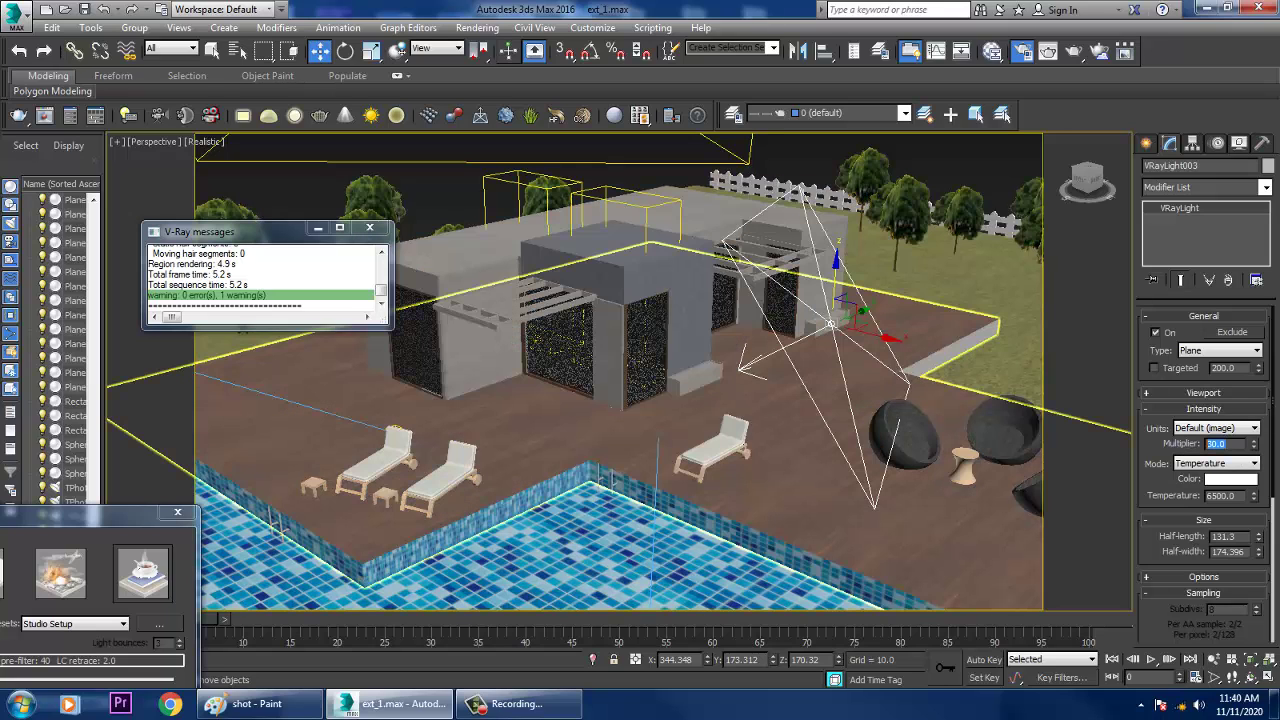
text(0)
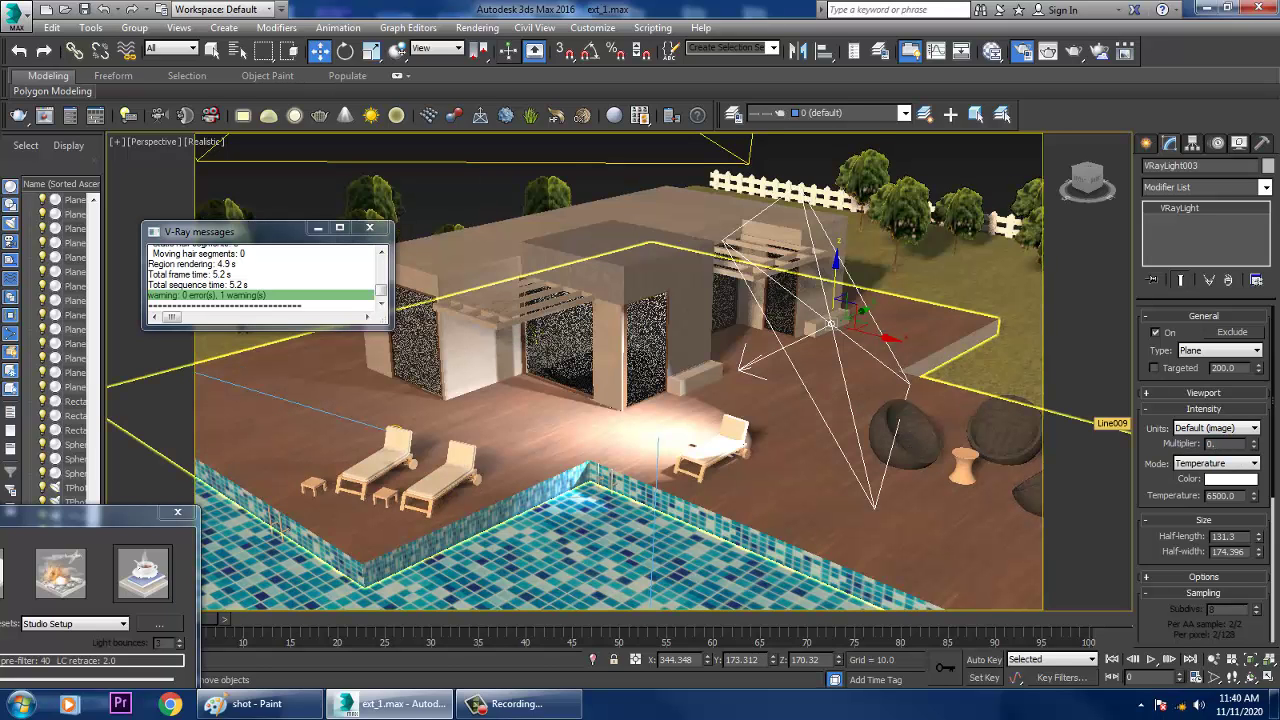
text(.1)
key(Return)
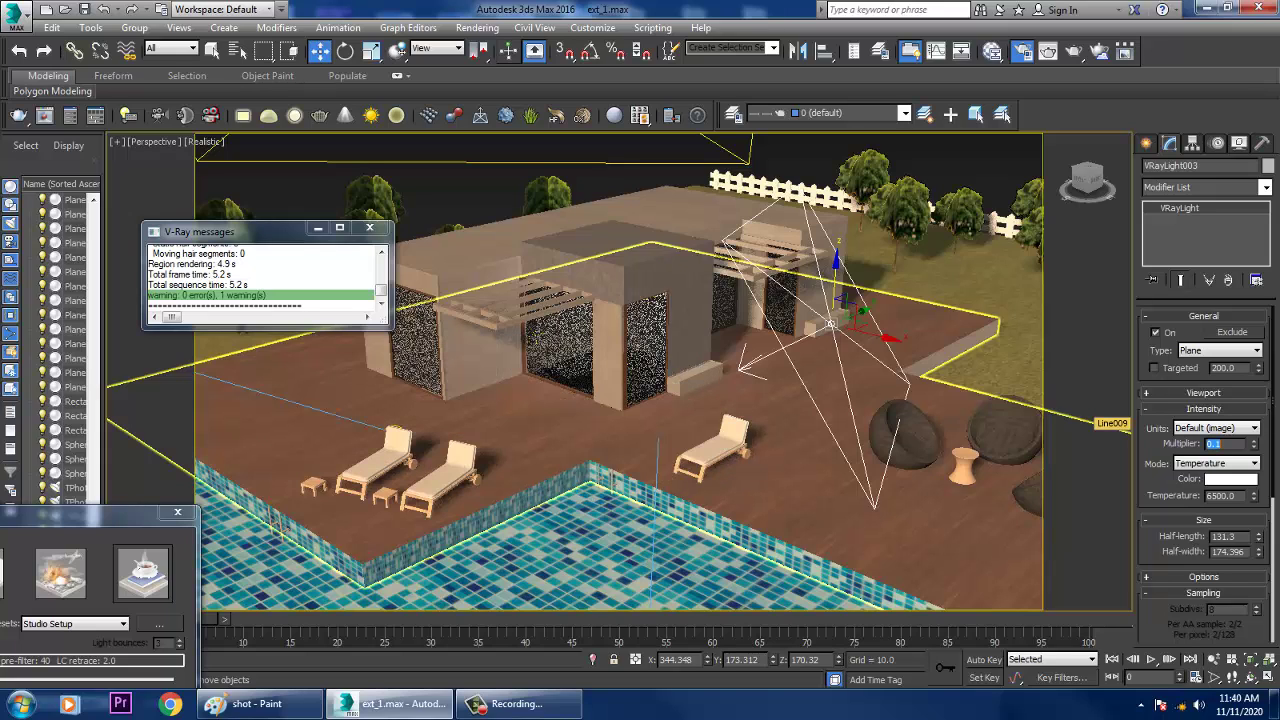
click(1203, 577)
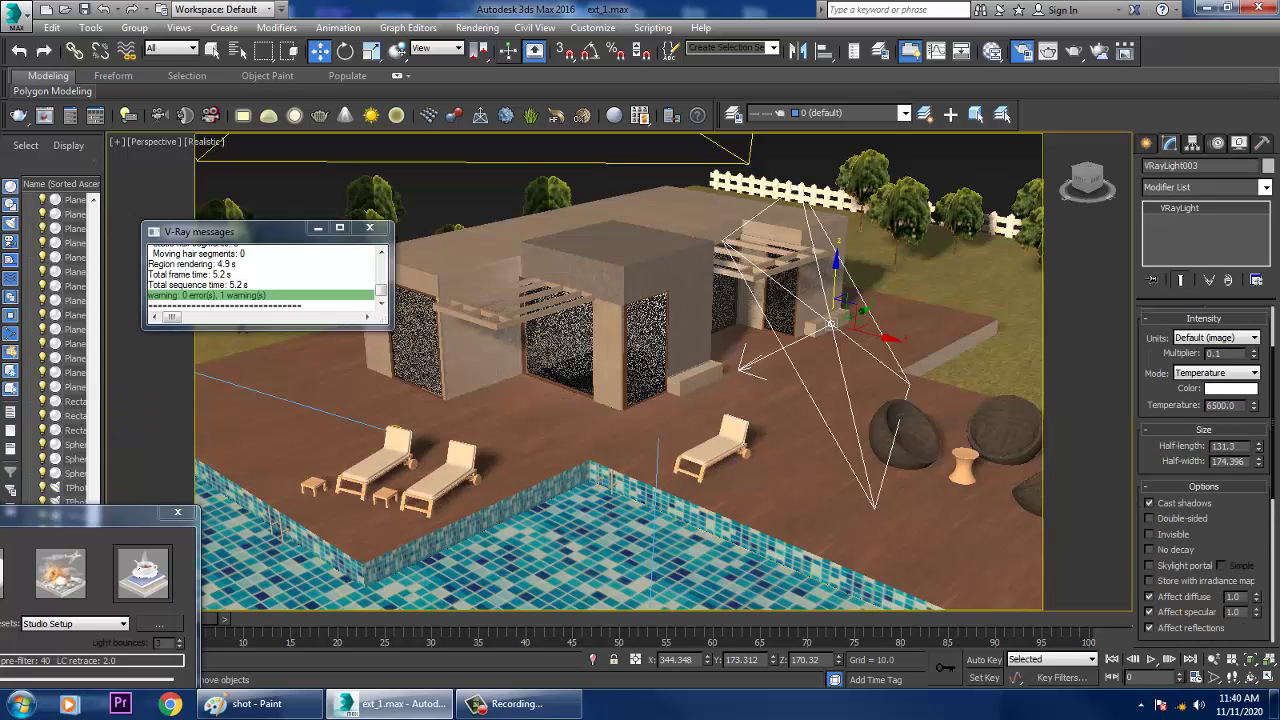
click(1149, 534)
middle_drag(640, 410, 642, 371)
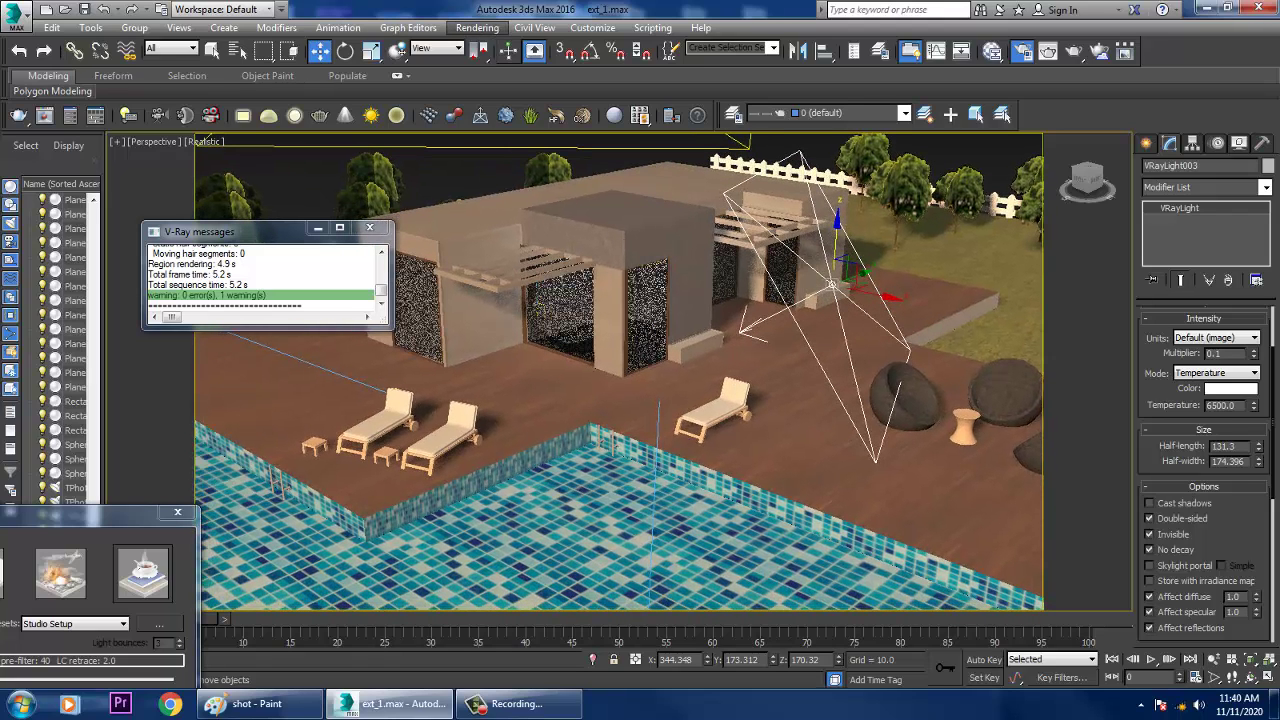
- Run a test render of the villa and pool view, stop it early, and inspect the glazing around the corner room
click(477, 27)
click(705, 46)
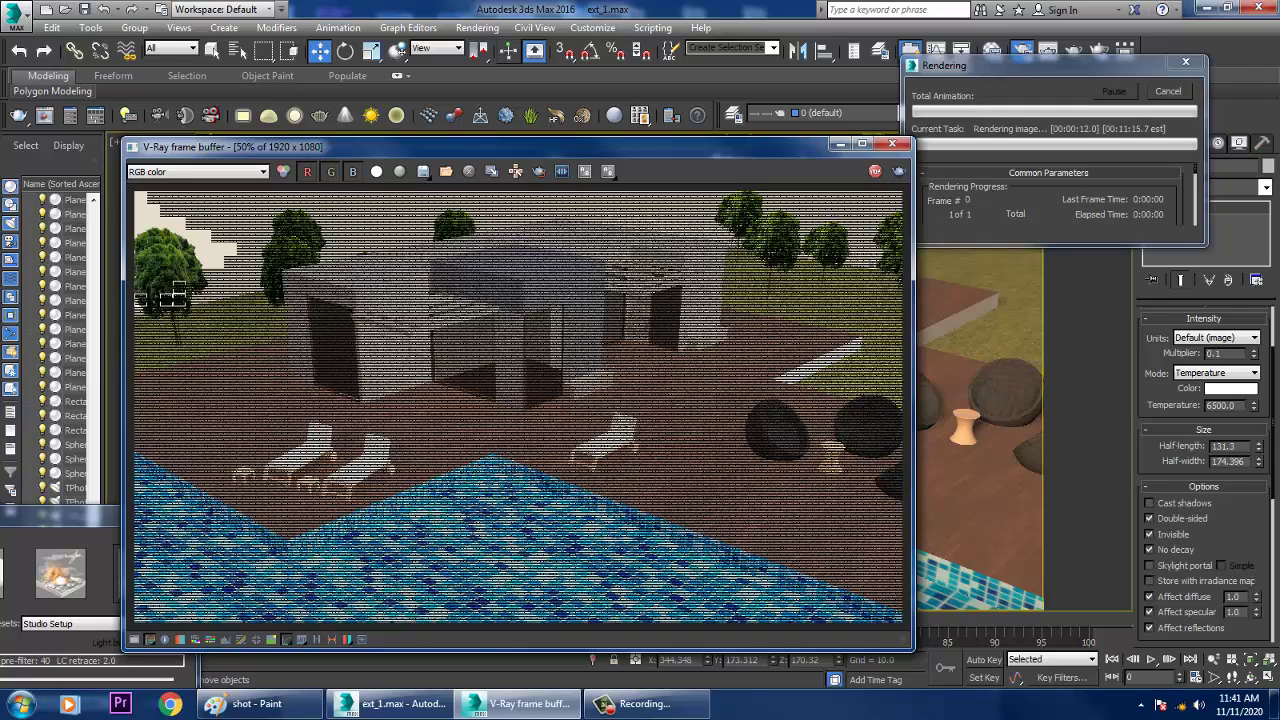
key(Escape)
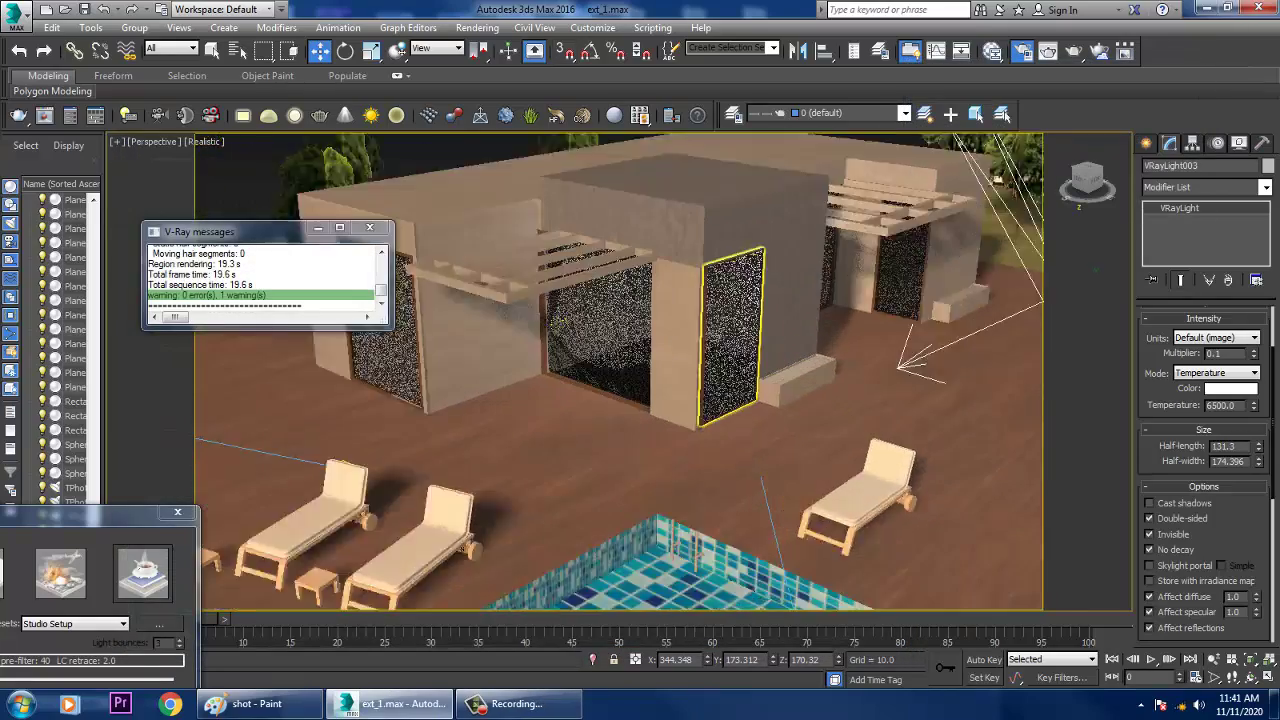
scroll(730, 330, up, 3)
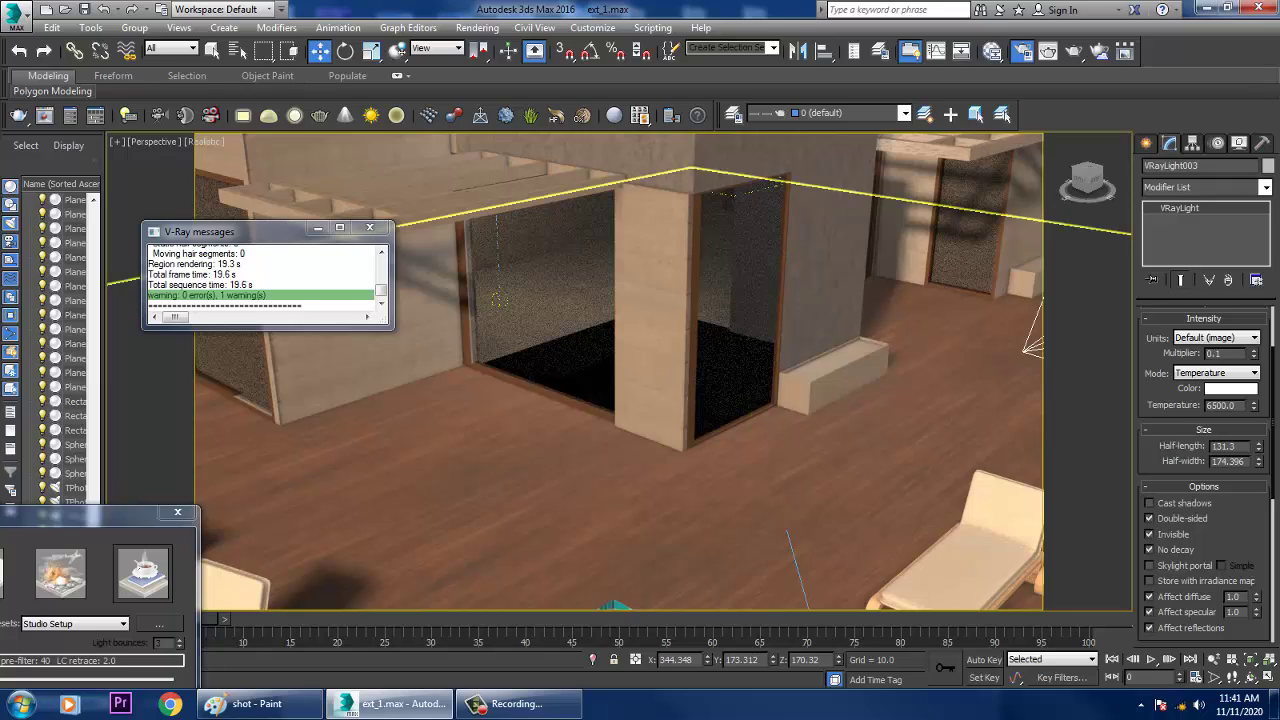
middle_drag(800, 460, 725, 460)
scroll(640, 440, down, 5)
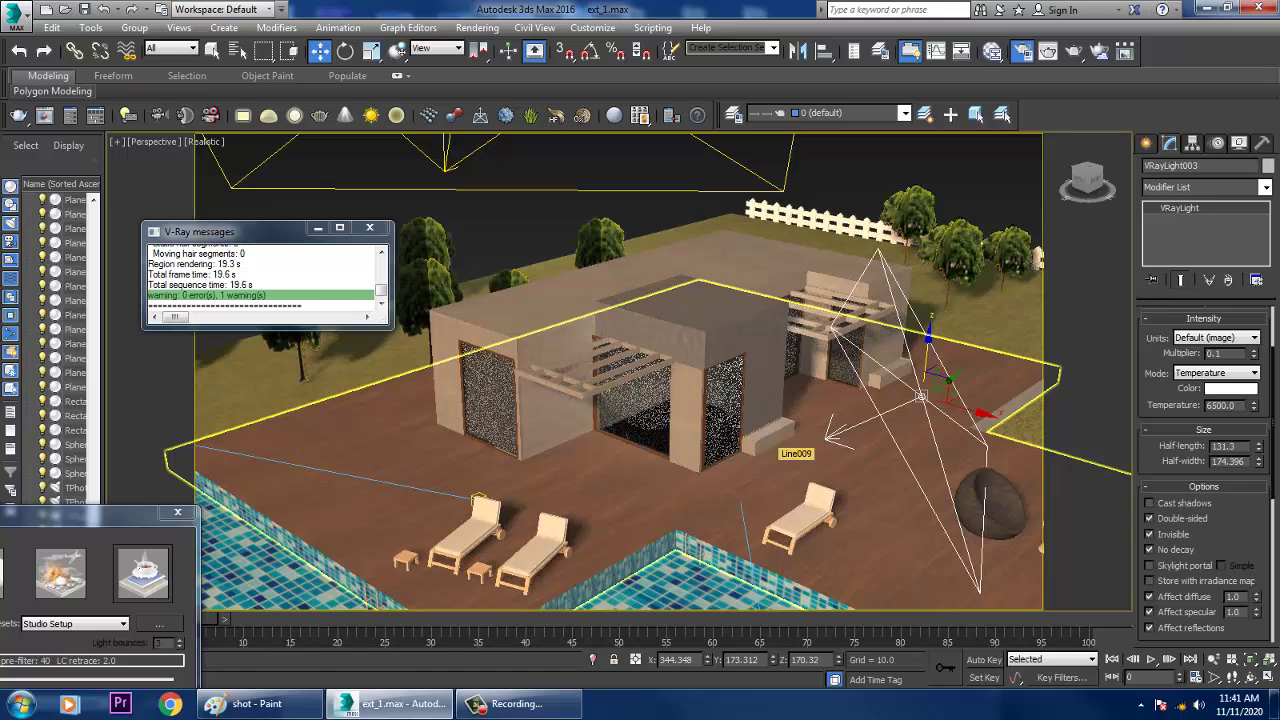
alt+middle_drag(708, 492, 722, 489)
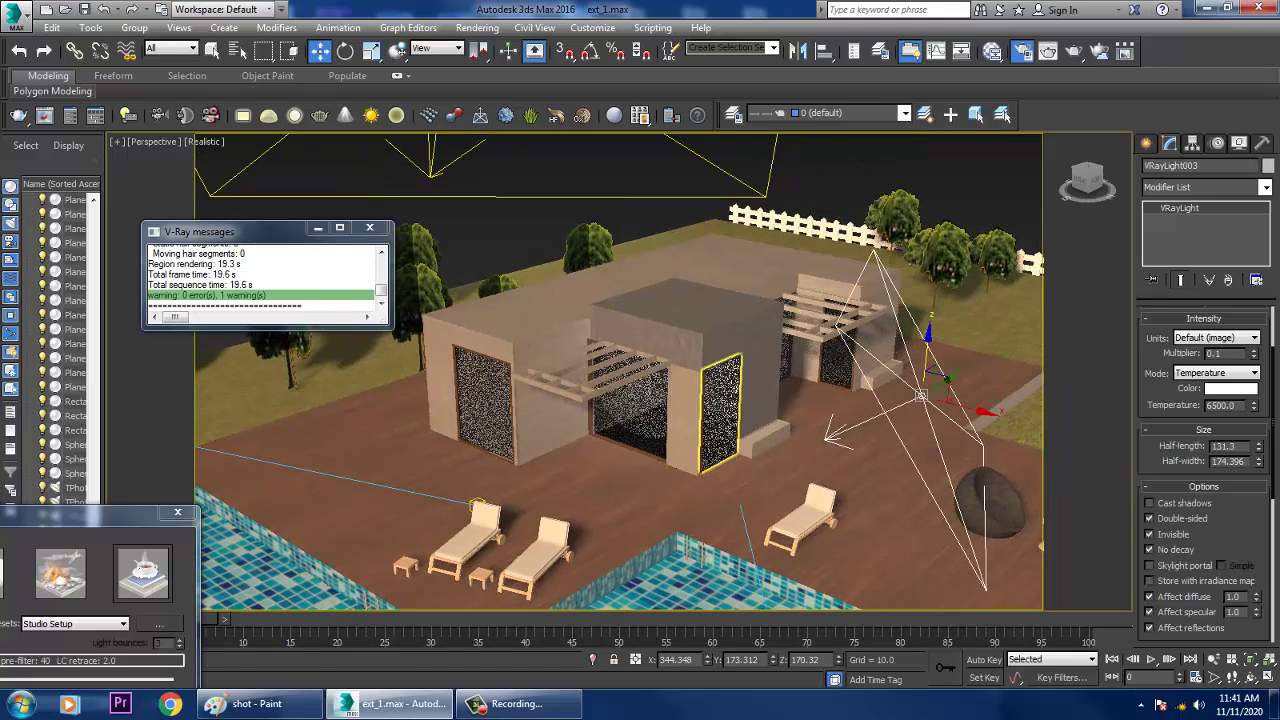
- Move the corner room's glass pane along X out of its frame onto the terrace, to about X 417.288
click(722, 425)
drag(763, 427, 1040, 509)
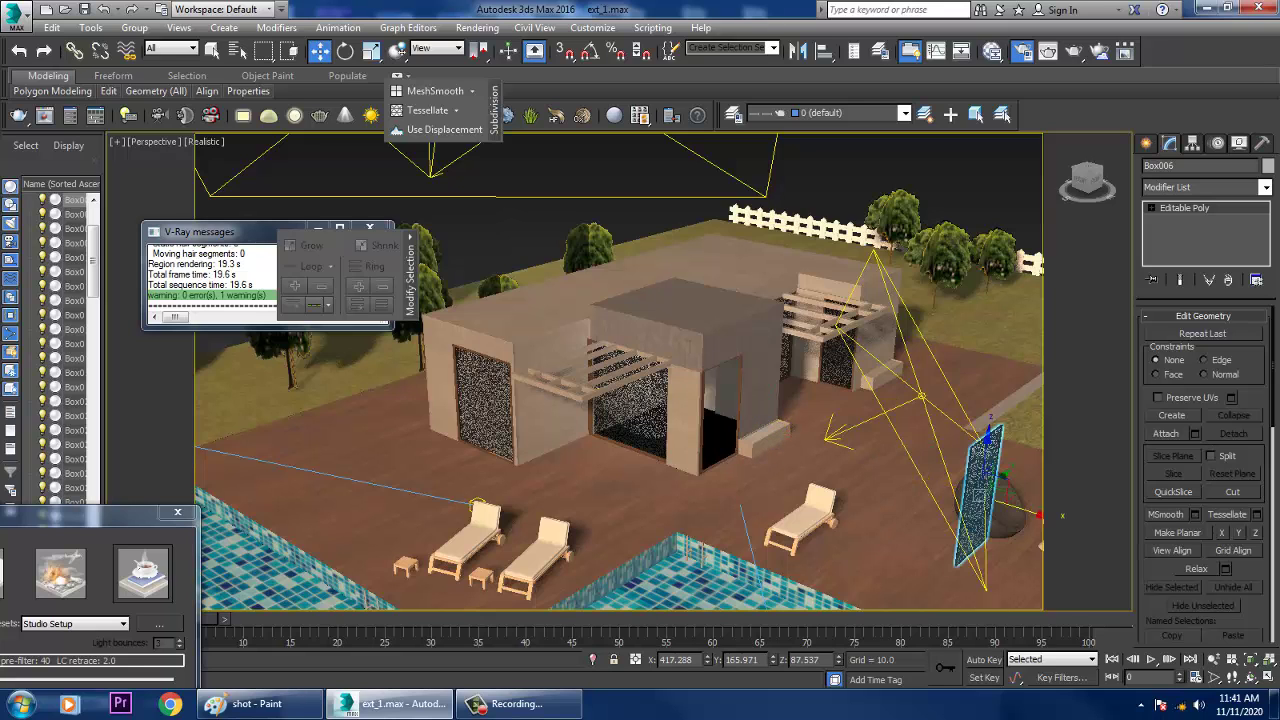
alt+middle_drag(806, 474, 795, 448)
scroll(795, 446, up, 8)
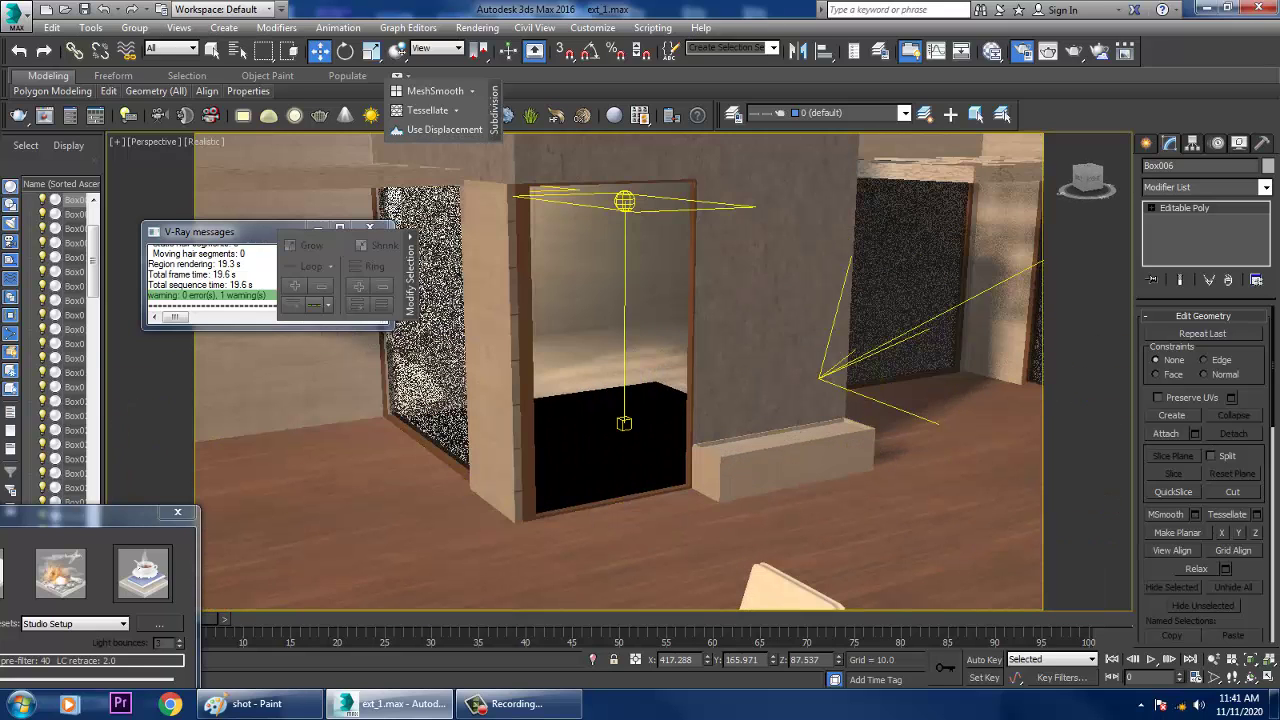
- Delete the two photometric lights inside the corner room and the V-Ray plane light standing over the terrace
click(624, 414)
key(Delete)
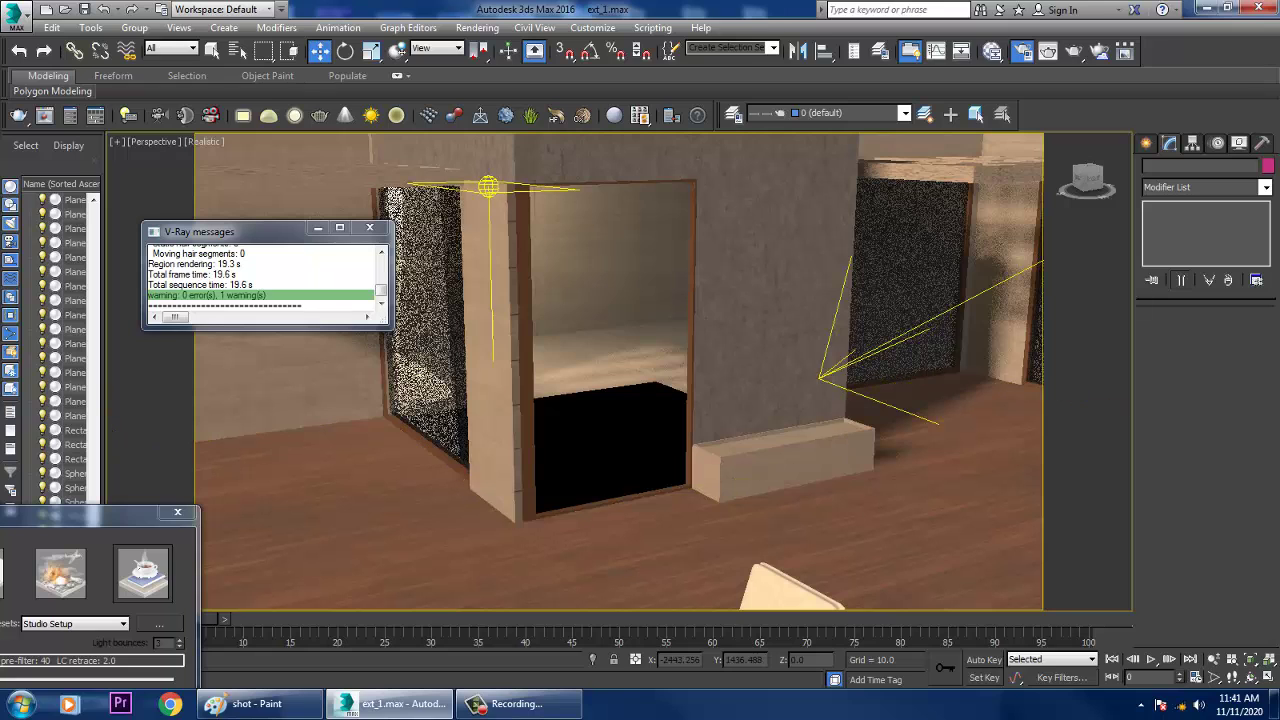
click(553, 188)
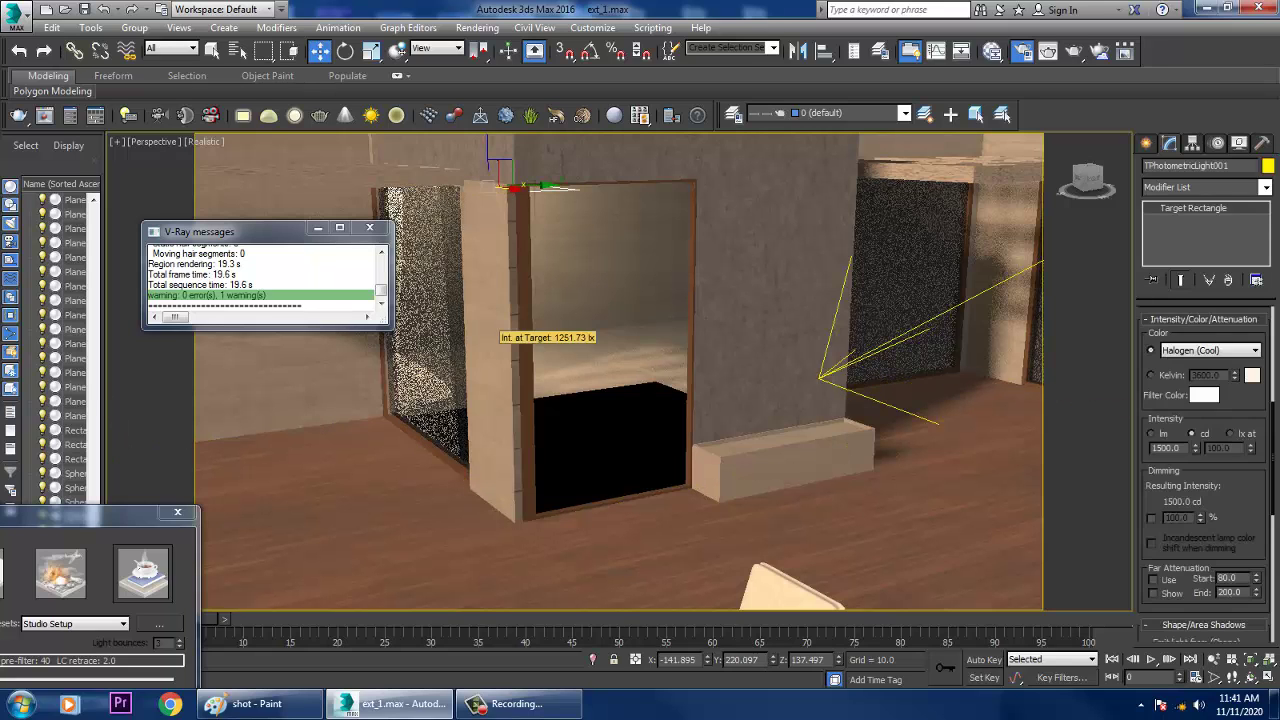
key(Delete)
scroll(806, 420, down, 8)
alt+middle_drag(806, 420, 862, 440)
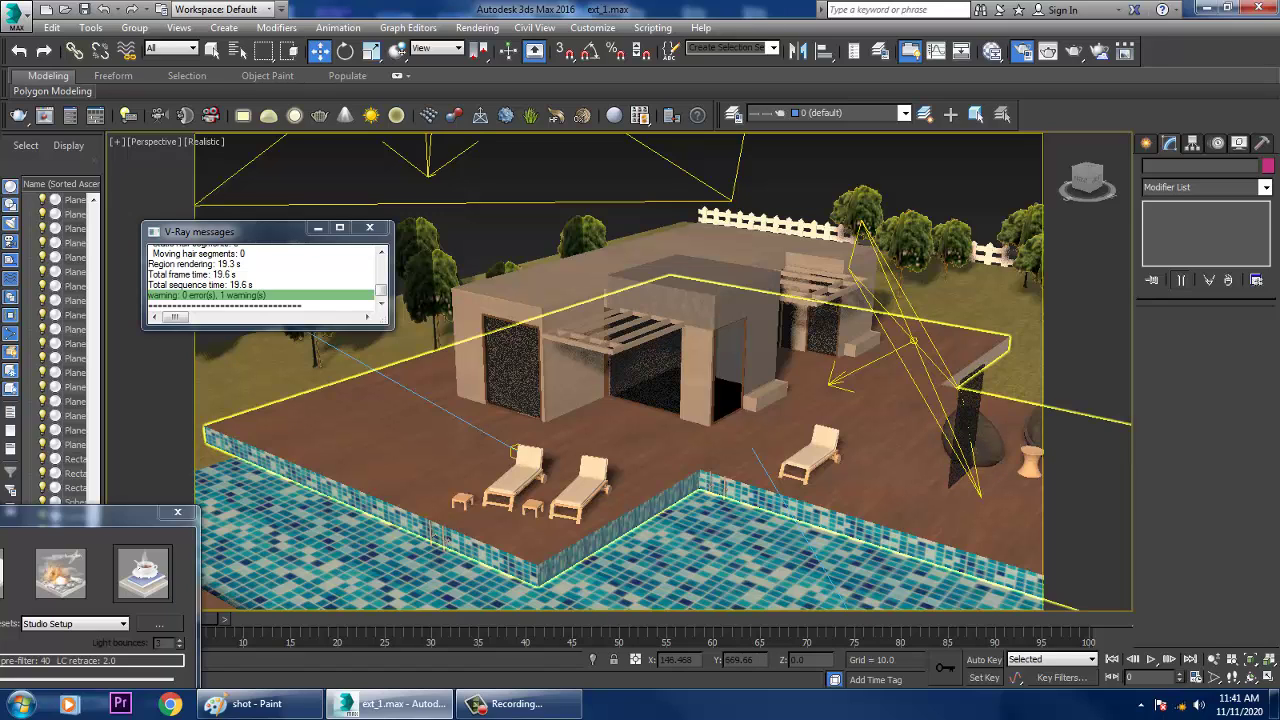
click(913, 341)
key(Delete)
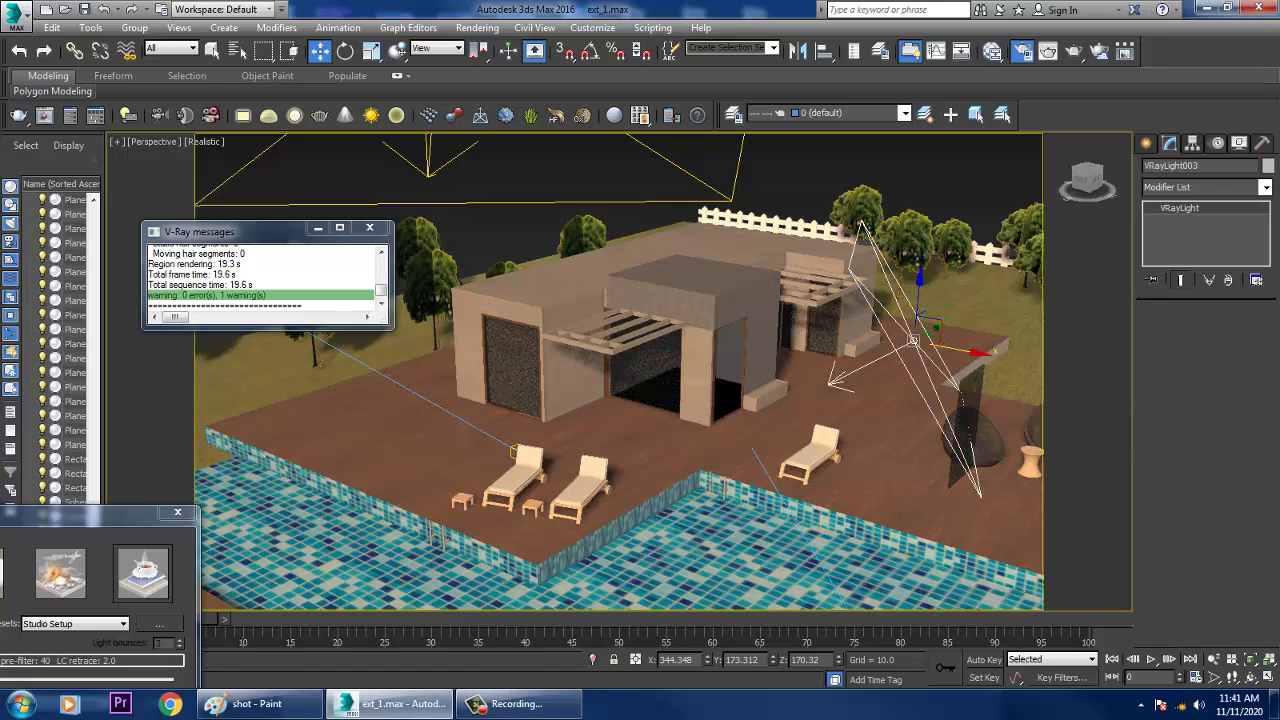
- Move the glass pane along X back into its frame at the corner room, to about X 109.672
click(966, 428)
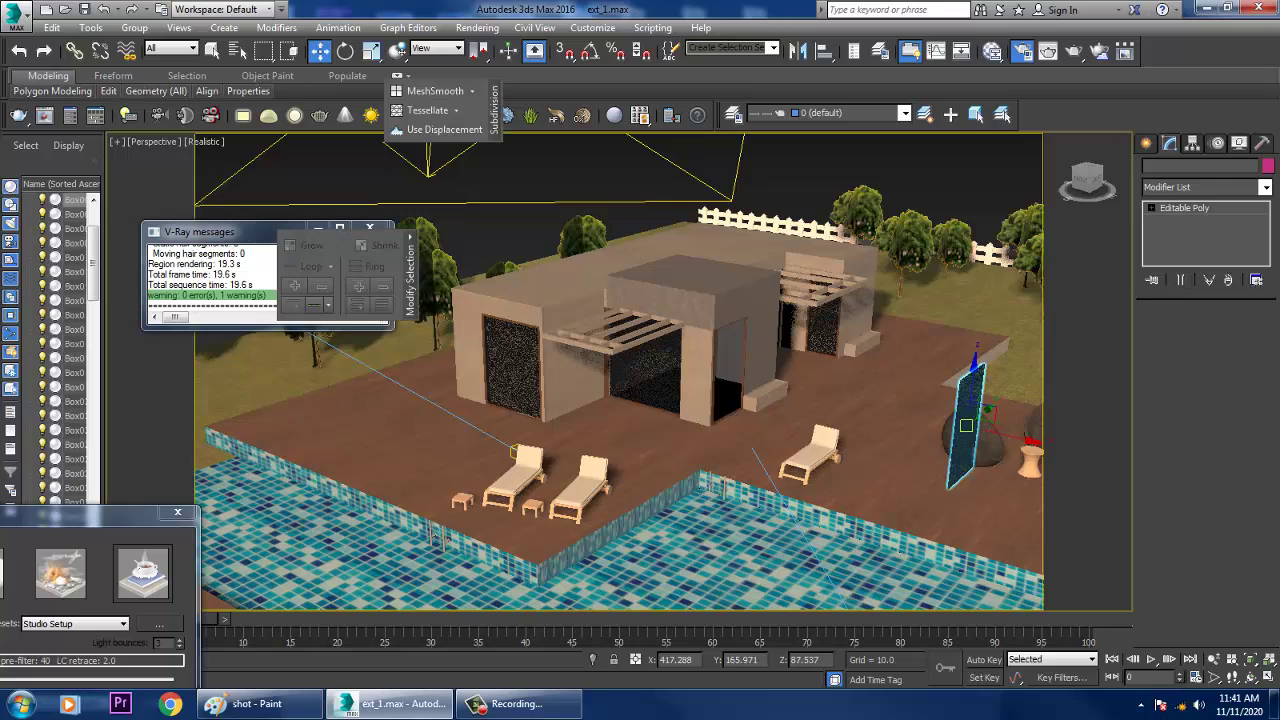
drag(1001, 431, 772, 382)
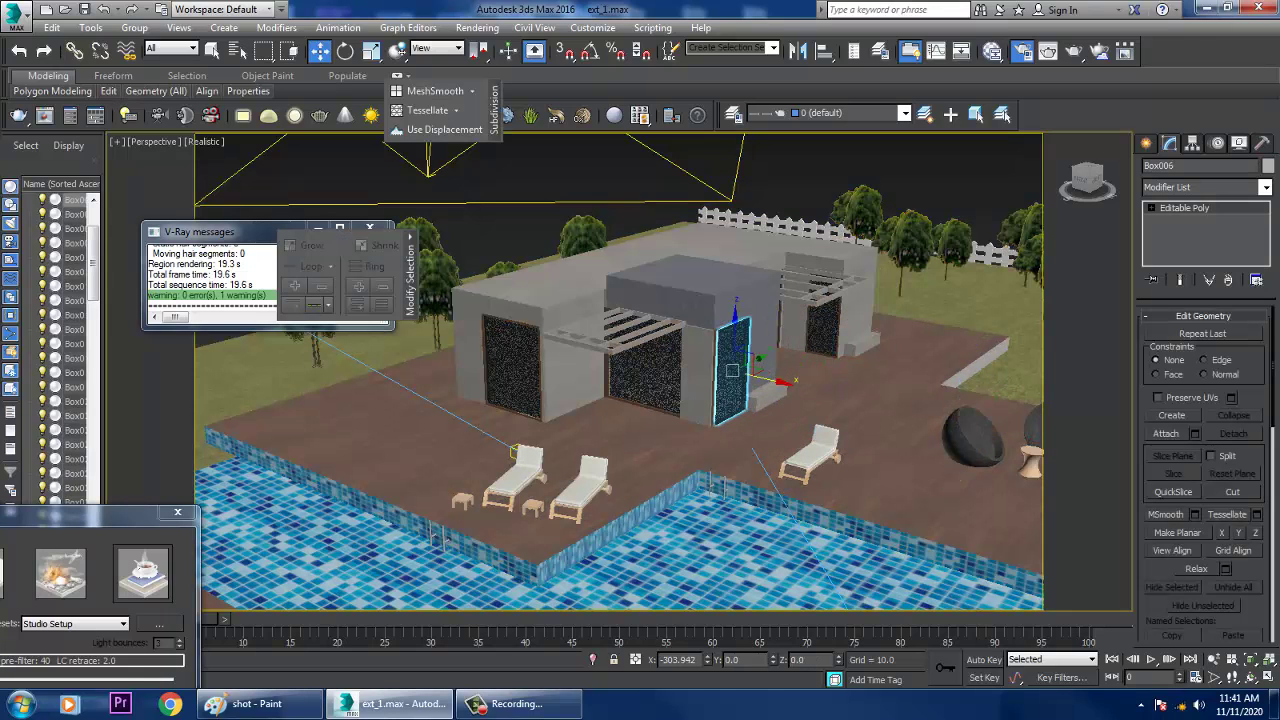
key(z)
alt+middle_drag(772, 382, 790, 382)
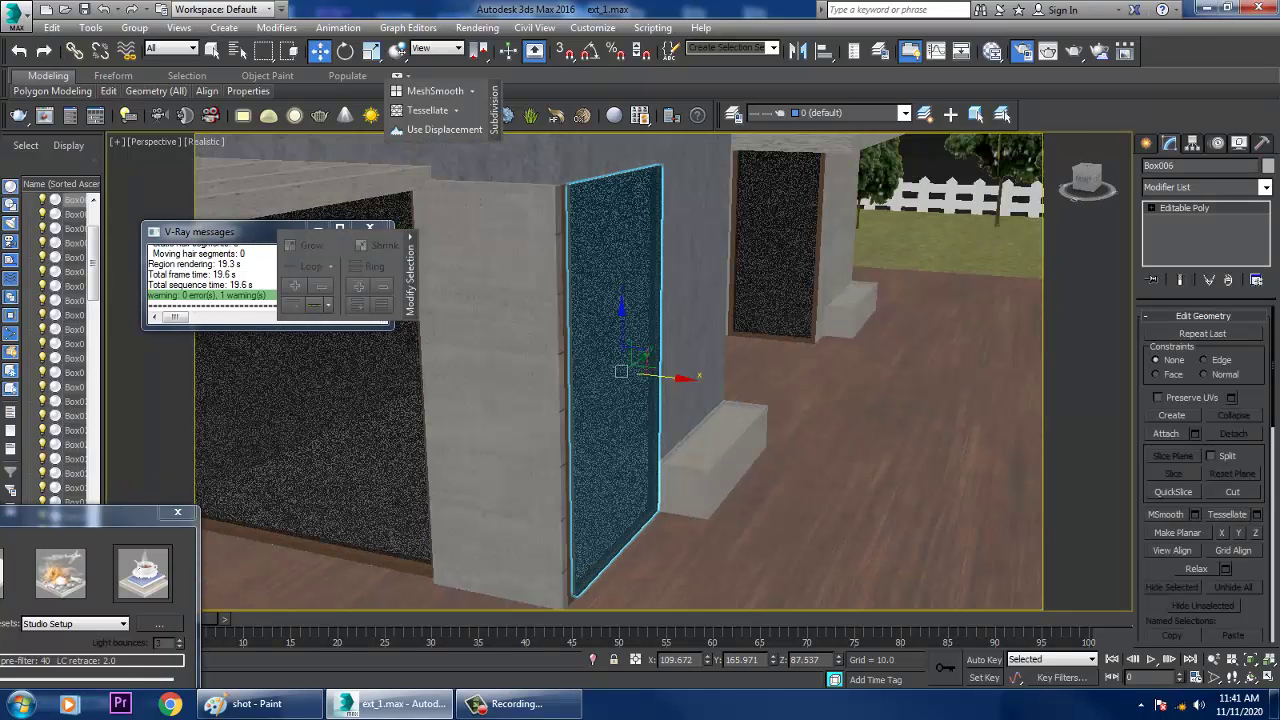
- Create a V-Ray plane light over the glass pane's outline in the Left view, about 34.939 half-length by 64.483 half-width
key(alt+w)
middle_drag(700, 318, 656, 322)
key(alt+w)
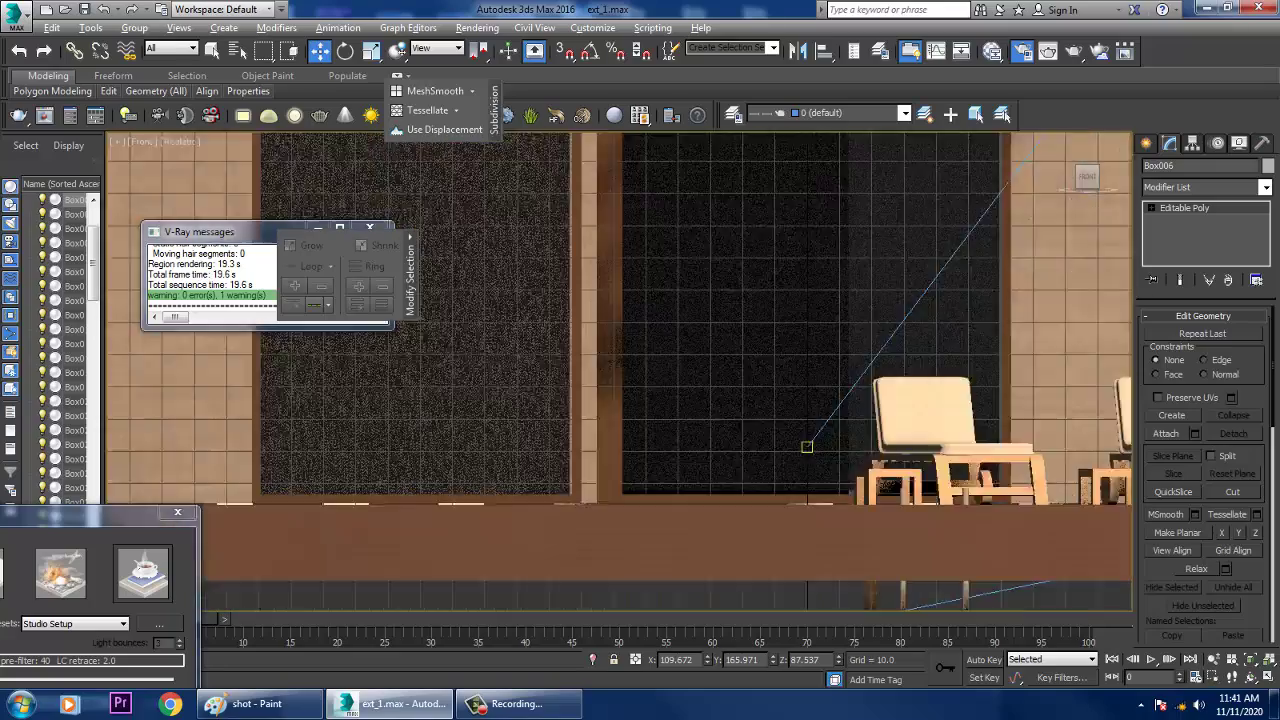
scroll(630, 364, down, 7)
scroll(591, 325, up, 5)
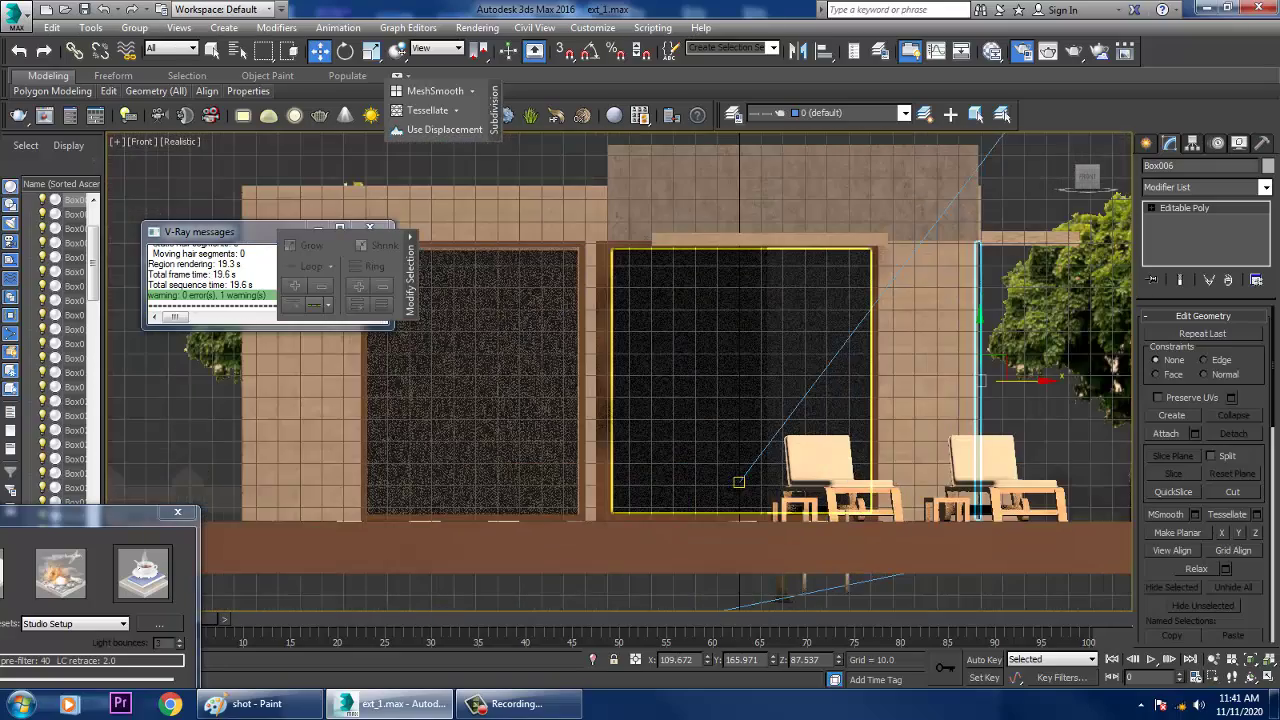
key(alt+w)
middle_click(500, 450)
key(alt+w)
key(z)
middle_drag(500, 450, 721, 406)
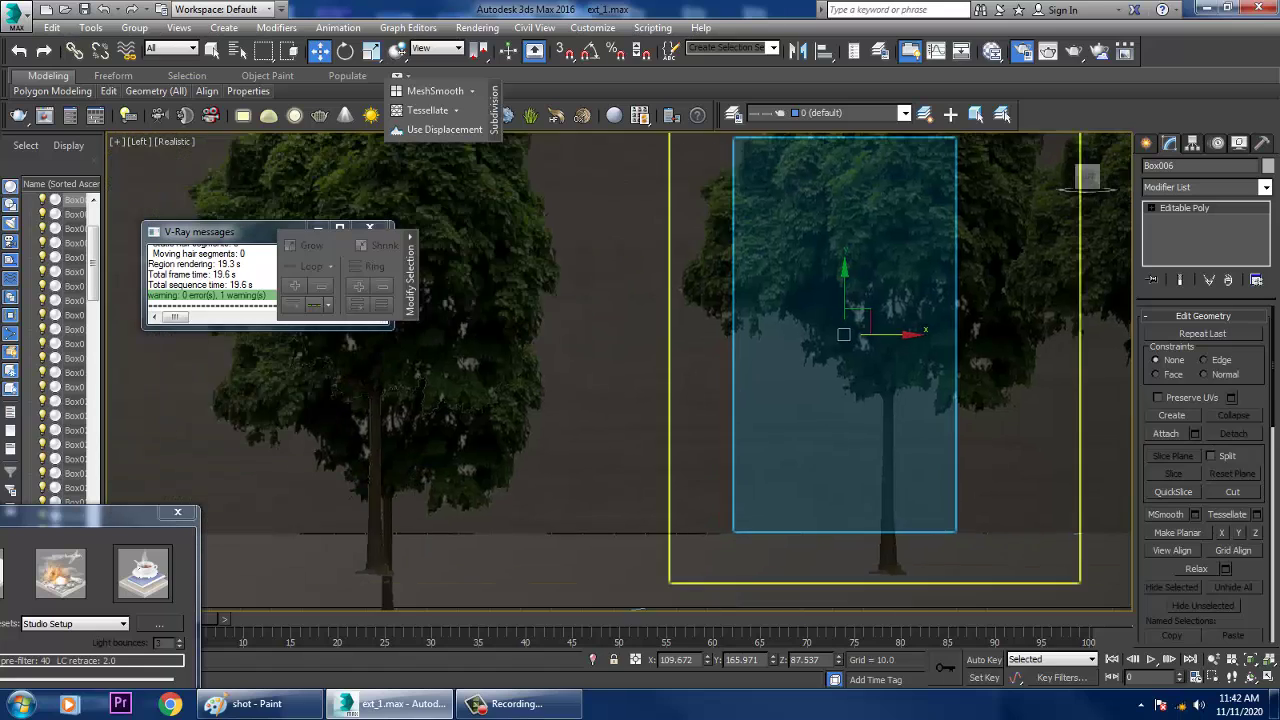
scroll(647, 454, down, 7)
scroll(706, 455, up, 5)
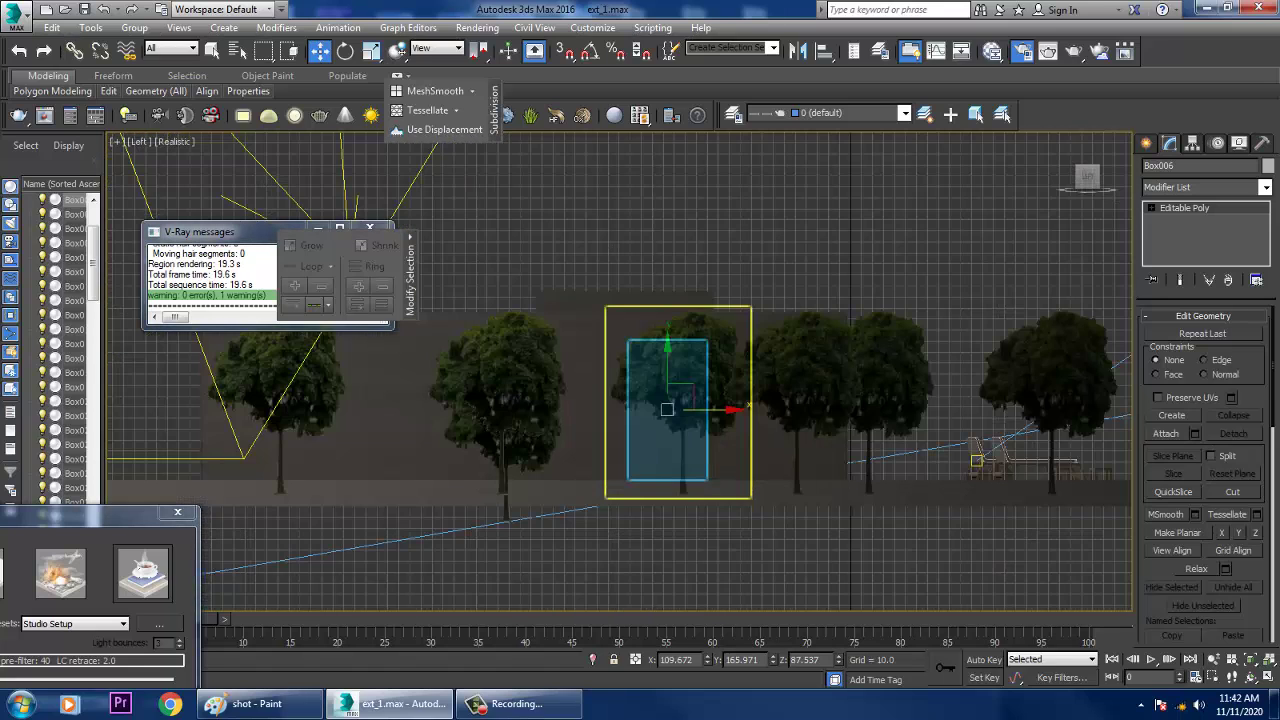
middle_drag(752, 457, 722, 456)
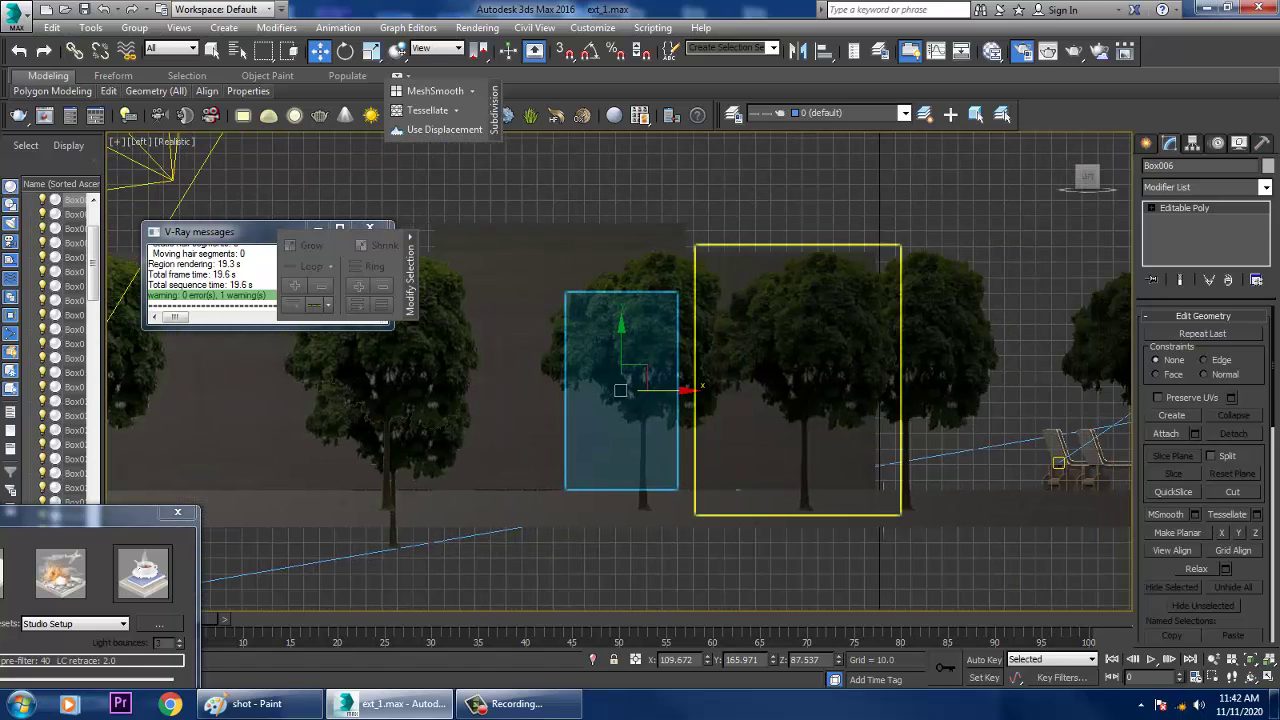
click(1146, 143)
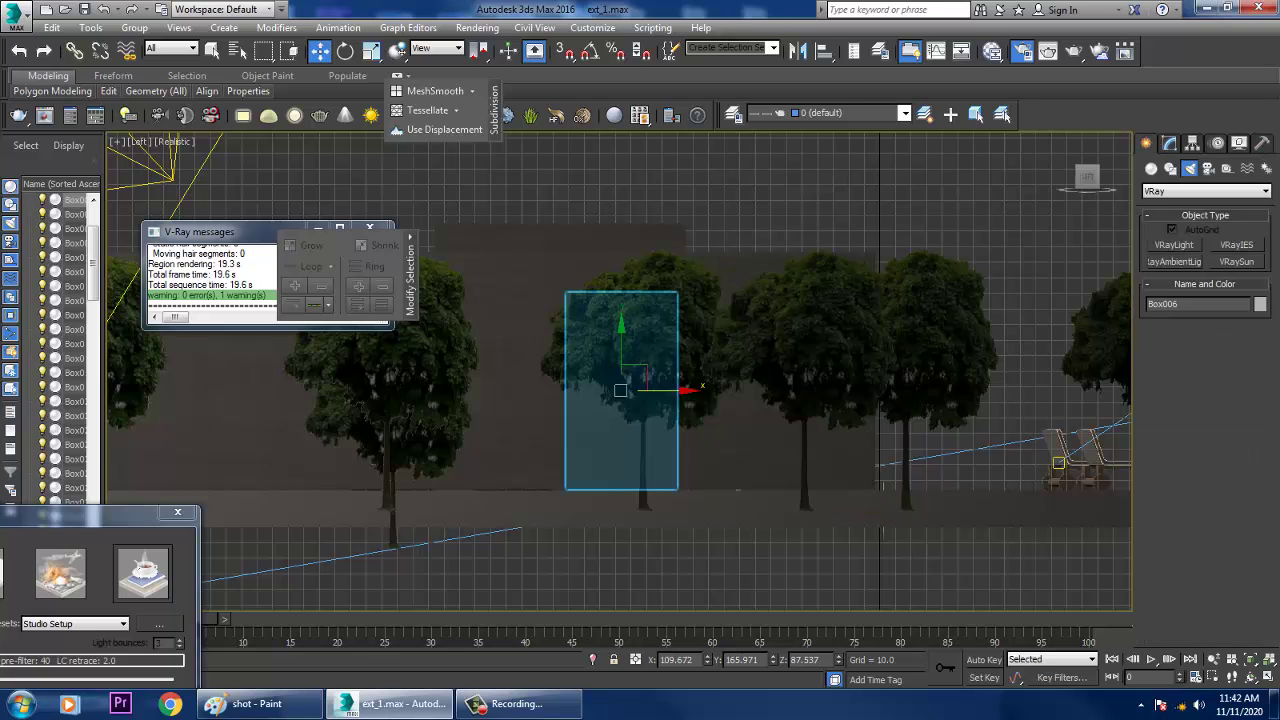
click(1174, 244)
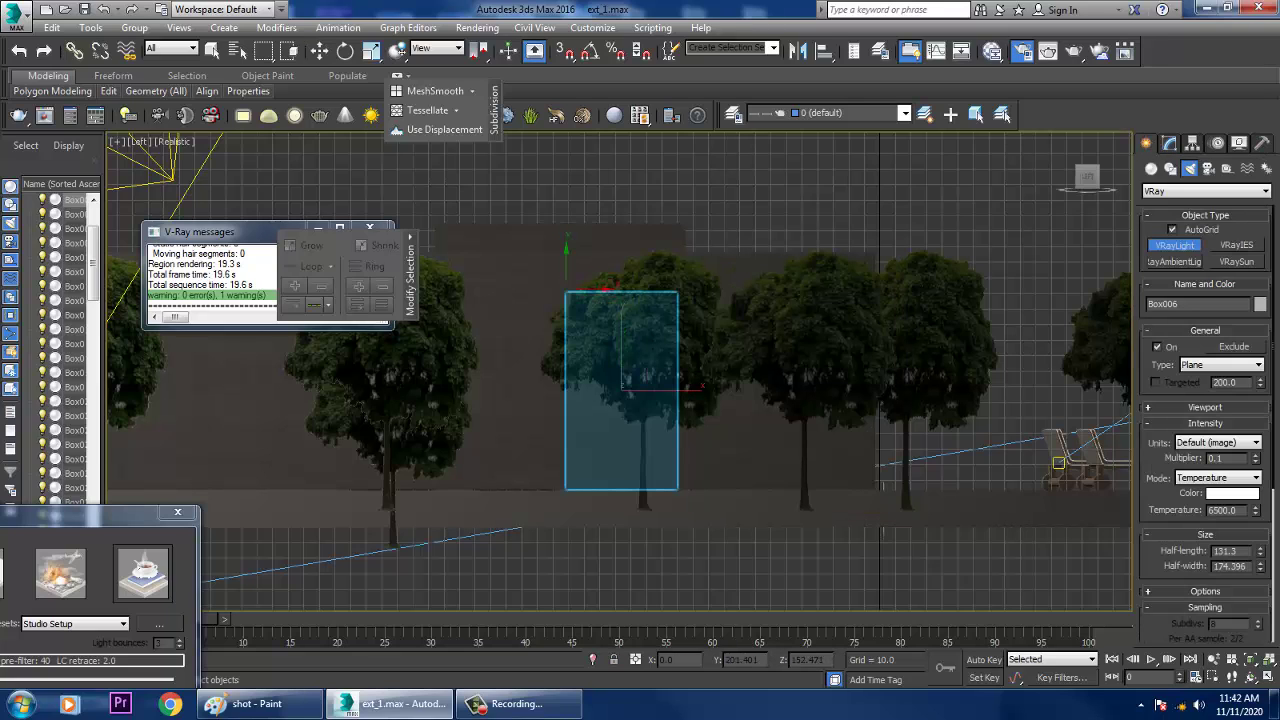
mouse_move(566, 290)
mouse_down()
mouse_move(671, 463)
mouse_move(666, 489)
mouse_move(680, 490)
mouse_up()
key(w)
- Move the new plane light along X into the corner room behind the glass pane, to about X 70.951
key(alt+w)
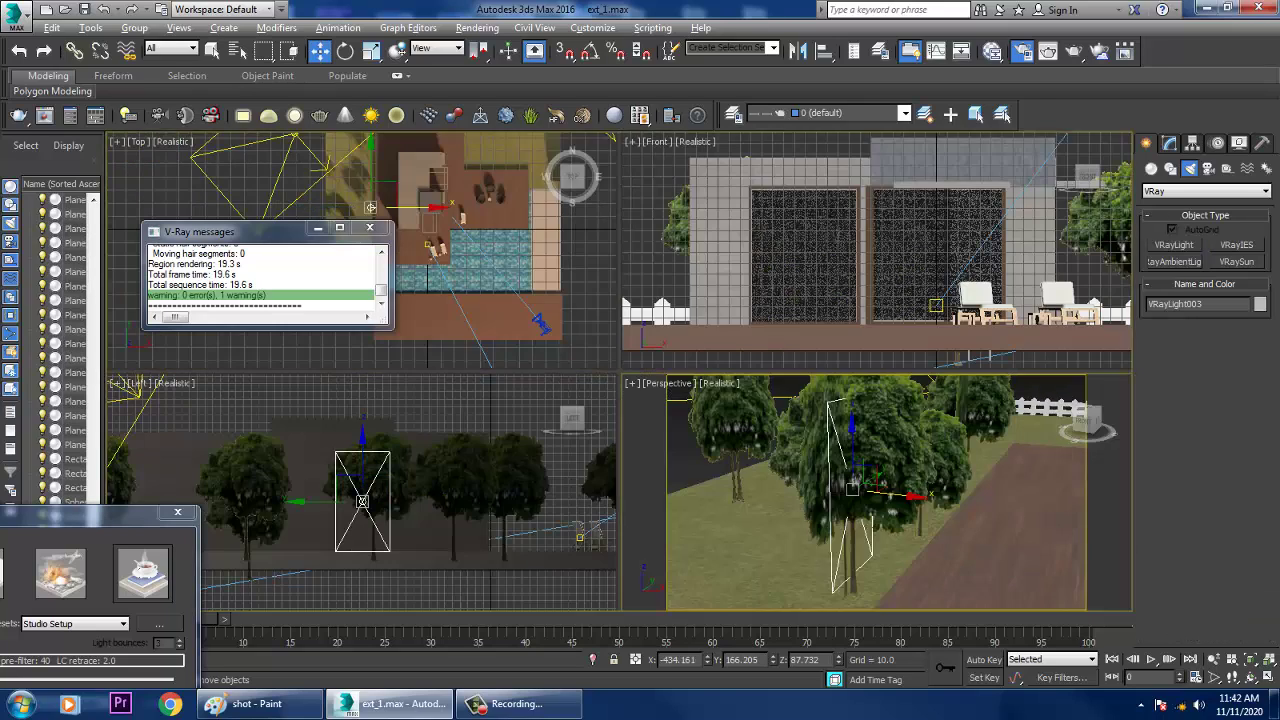
key(alt+w)
scroll(885, 520, down, 8)
middle_drag(895, 510, 777, 458)
scroll(777, 455, up, 2)
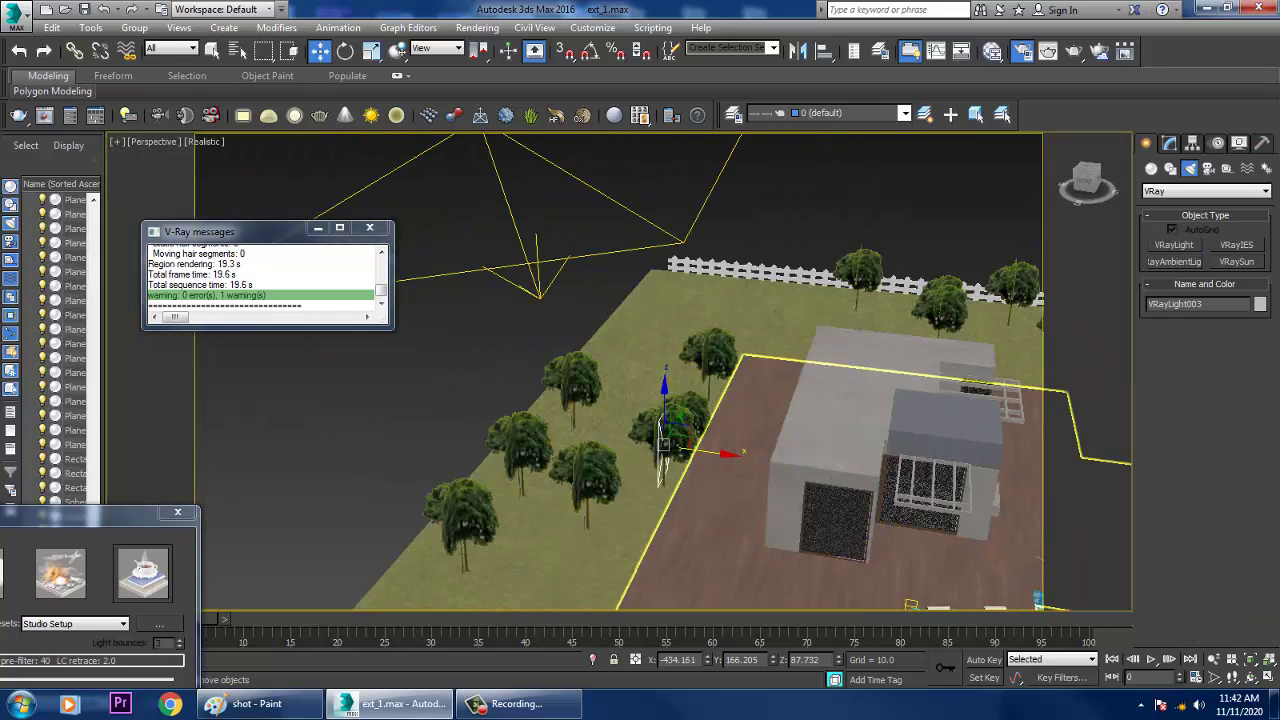
drag(725, 453, 1035, 495)
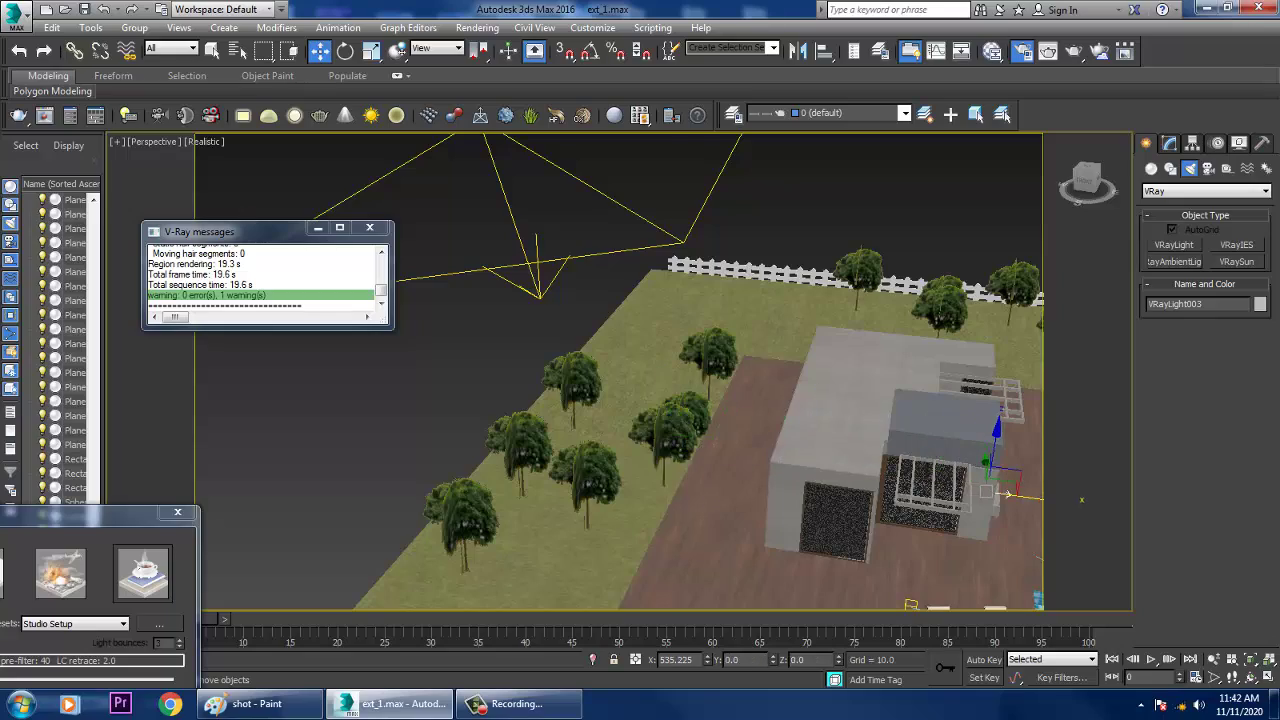
scroll(1081, 499, up, 10)
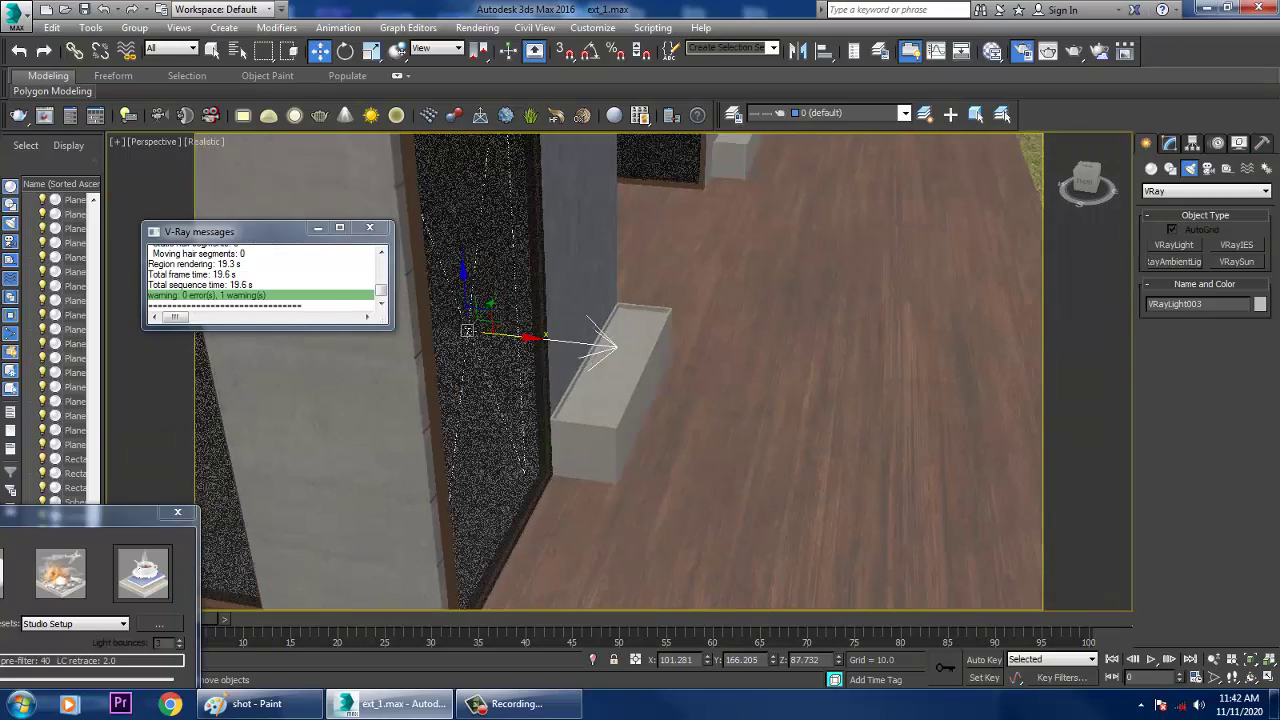
drag(530, 338, 421, 324)
scroll(490, 387, down, 6)
mouse_move(590, 412)
alt+middle_down()
mouse_move(500, 387)
mouse_move(600, 390)
alt+middle_up()
scroll(500, 387, up, 6)
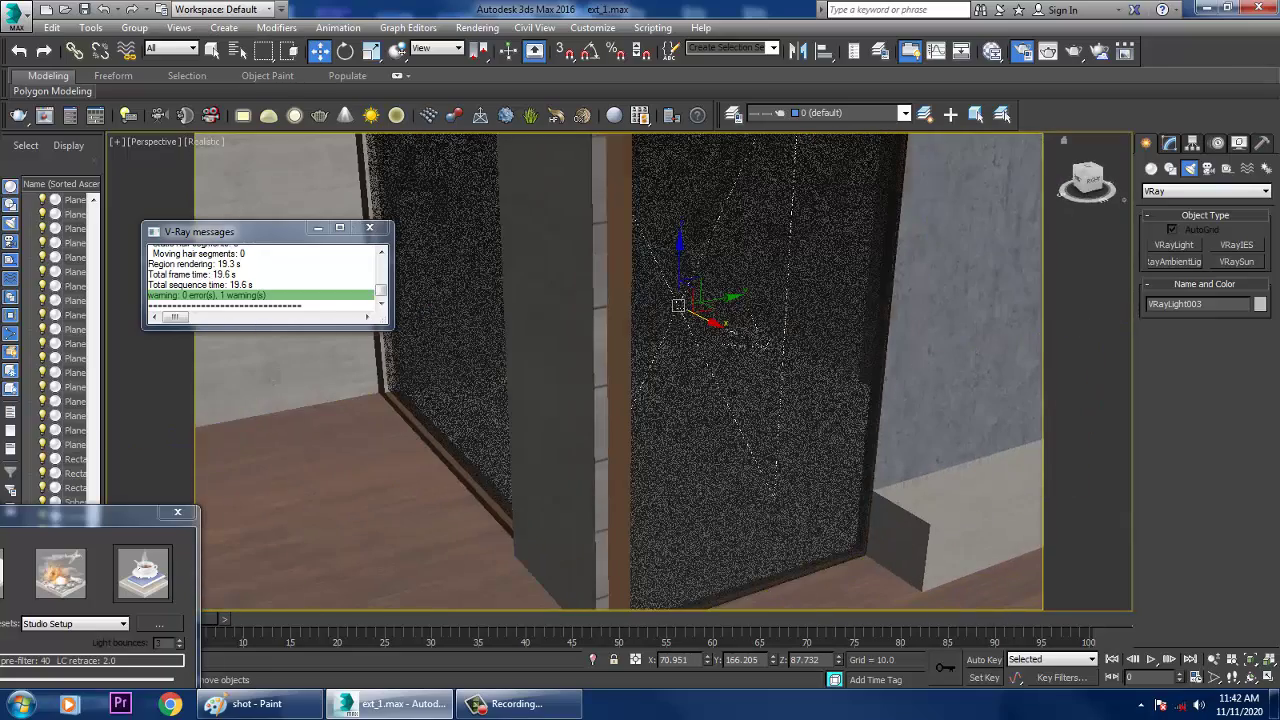
- Review the new light's settings, test-render the corner room view and close the rendered image
click(1170, 145)
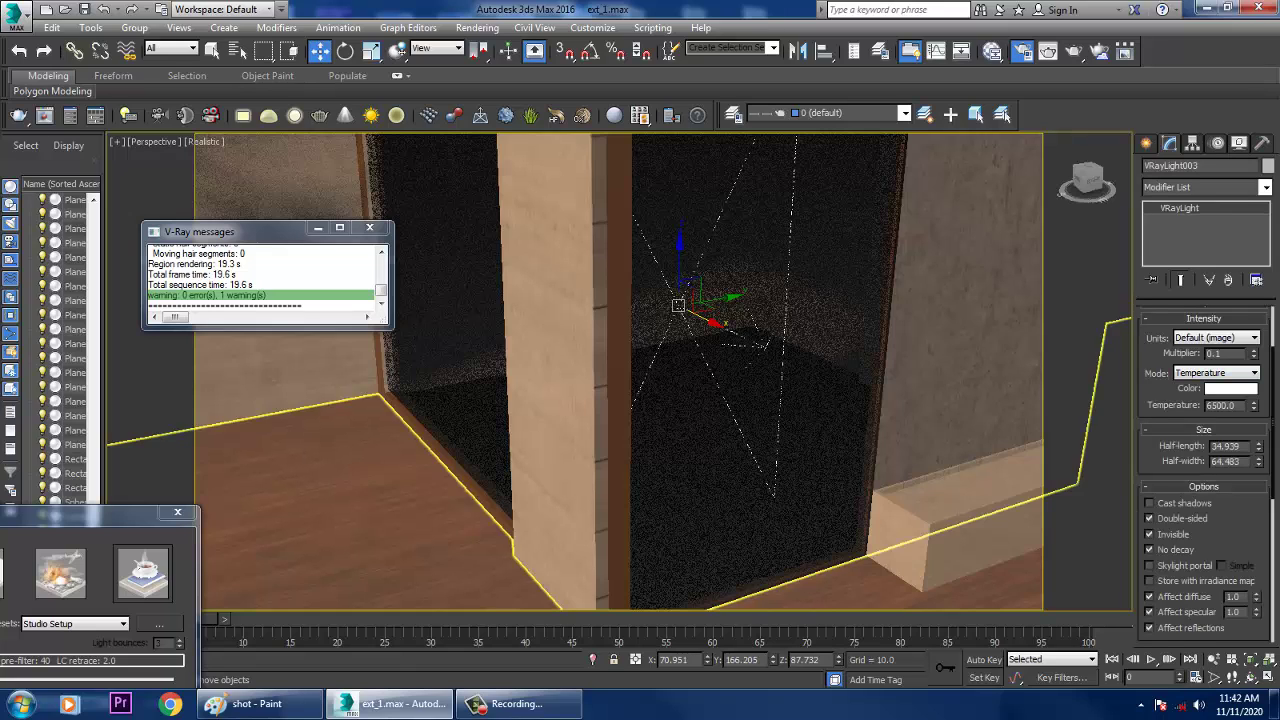
click(477, 27)
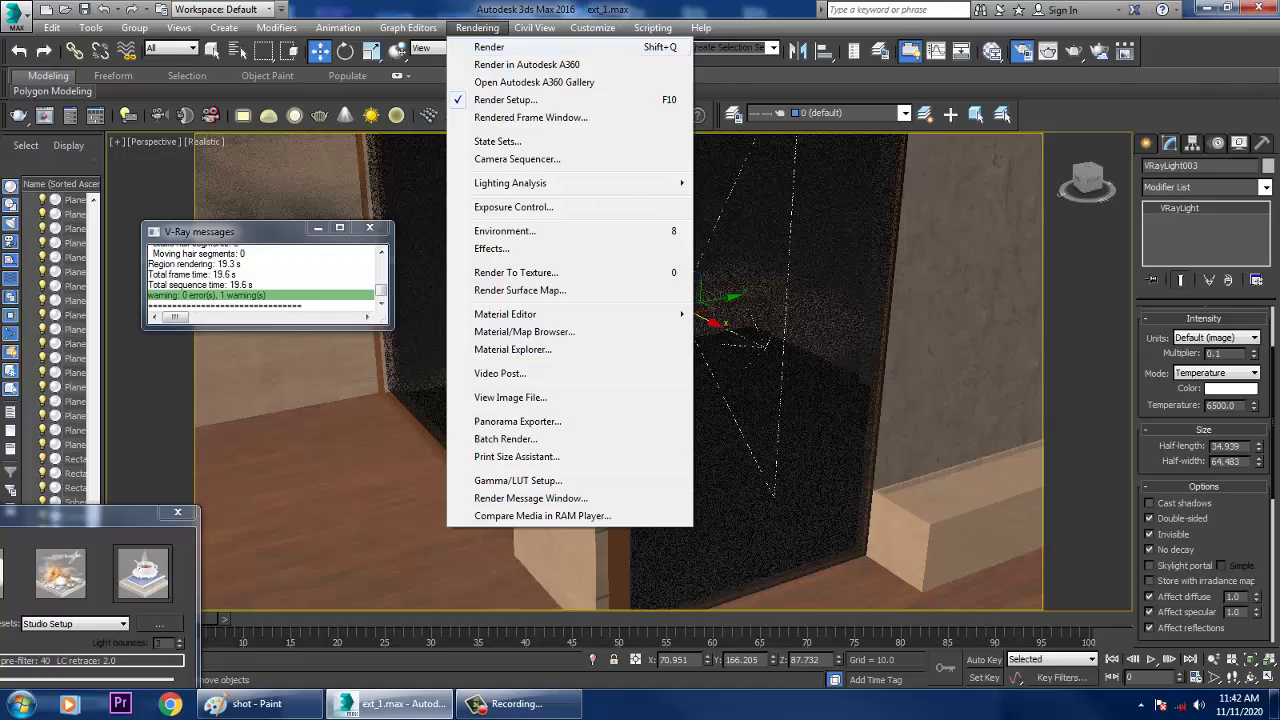
click(489, 47)
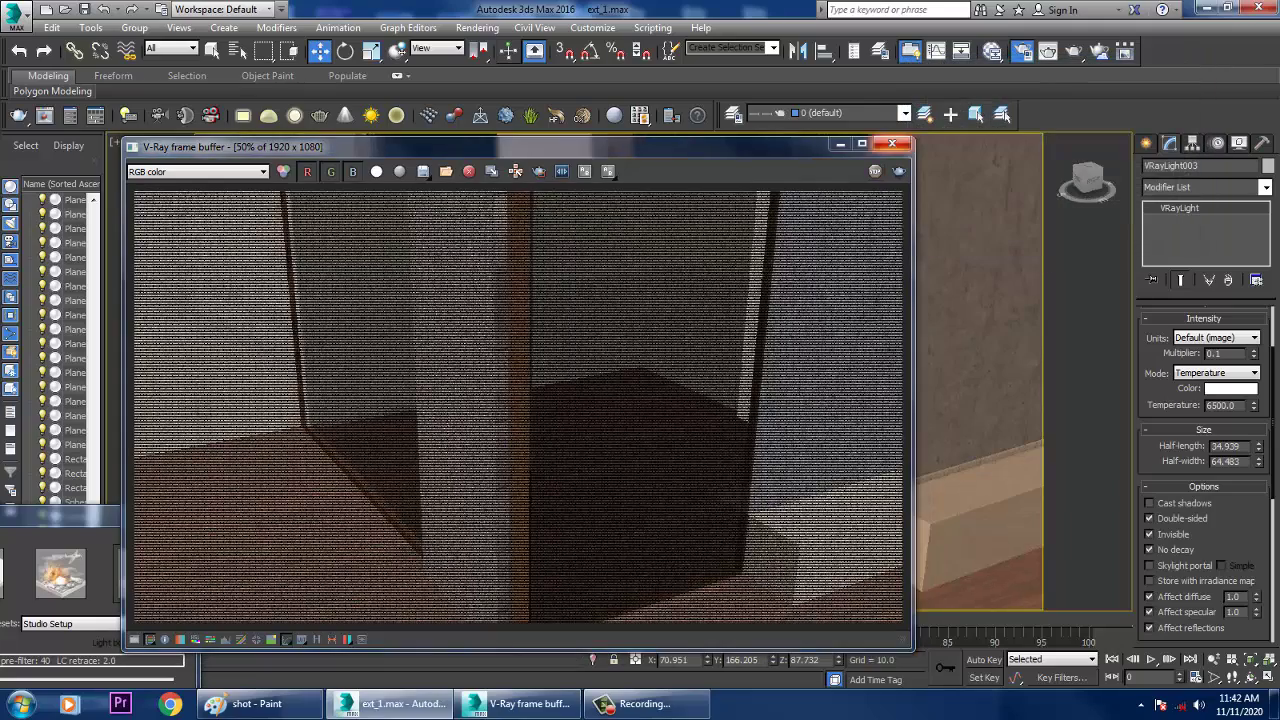
click(892, 144)
scroll(697, 400, down, 6)
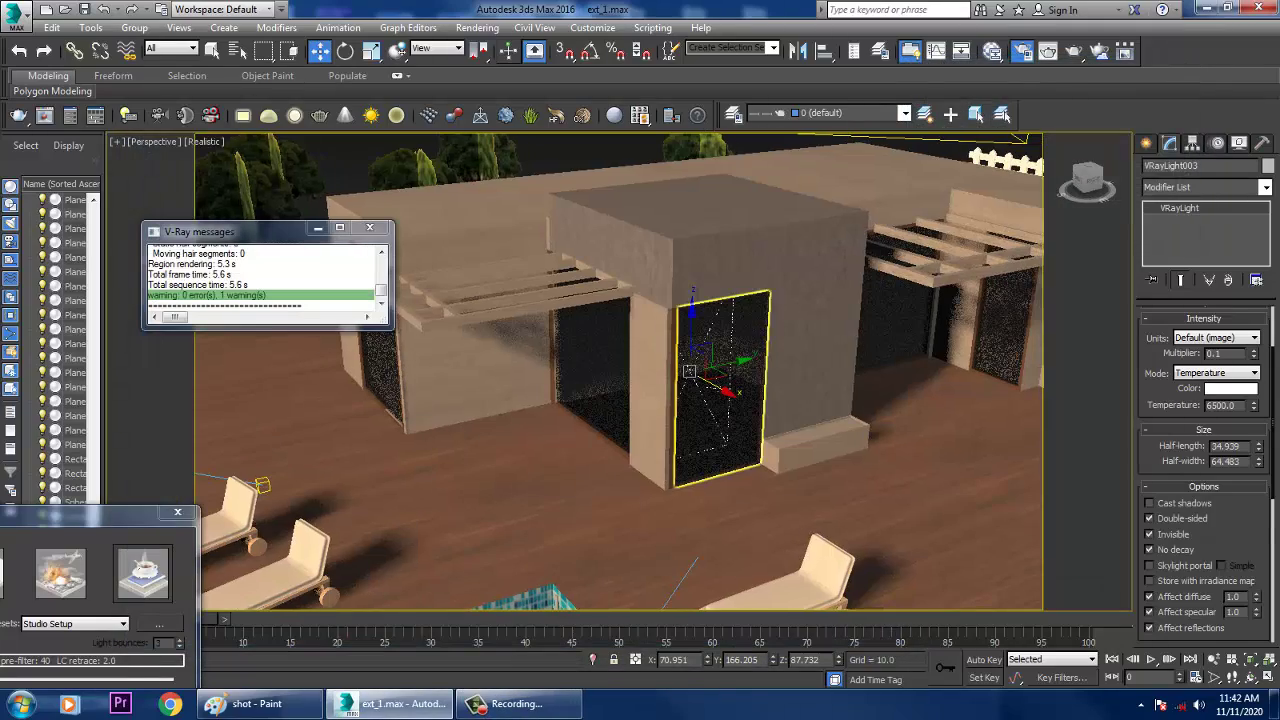
- Move the plane light along X to about 66.769 and raise its multiplier to 11.1
drag(716, 386, 712, 384)
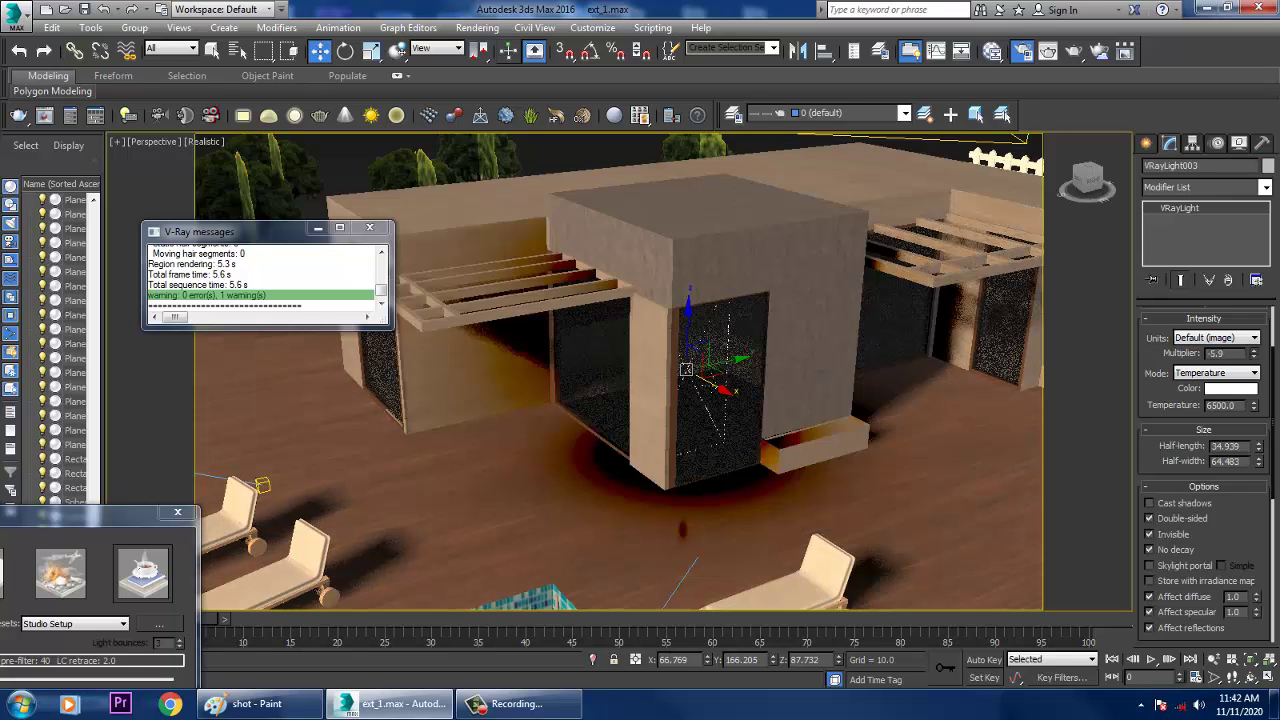
drag(1254, 350, 1254, 342)
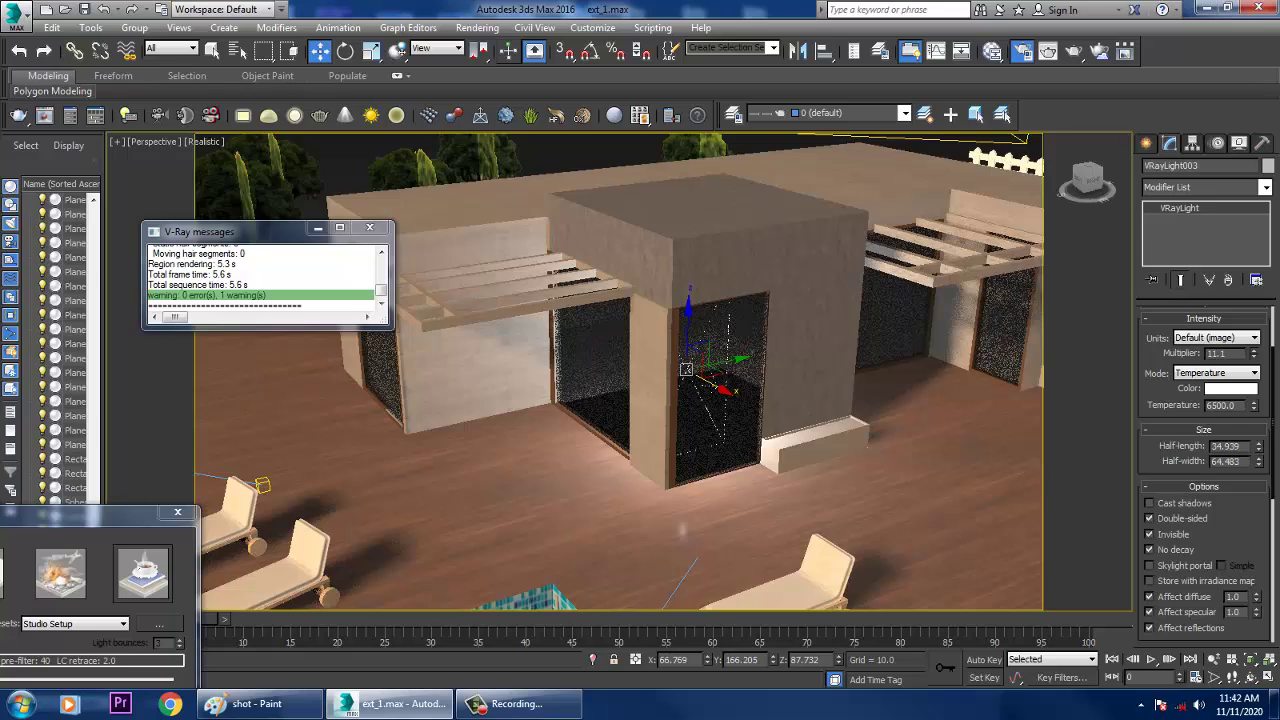
- Test-render the corner room from a lower angle with the brighter plane light and close the rendered image
alt+middle_drag(670, 450, 715, 385)
click(477, 27)
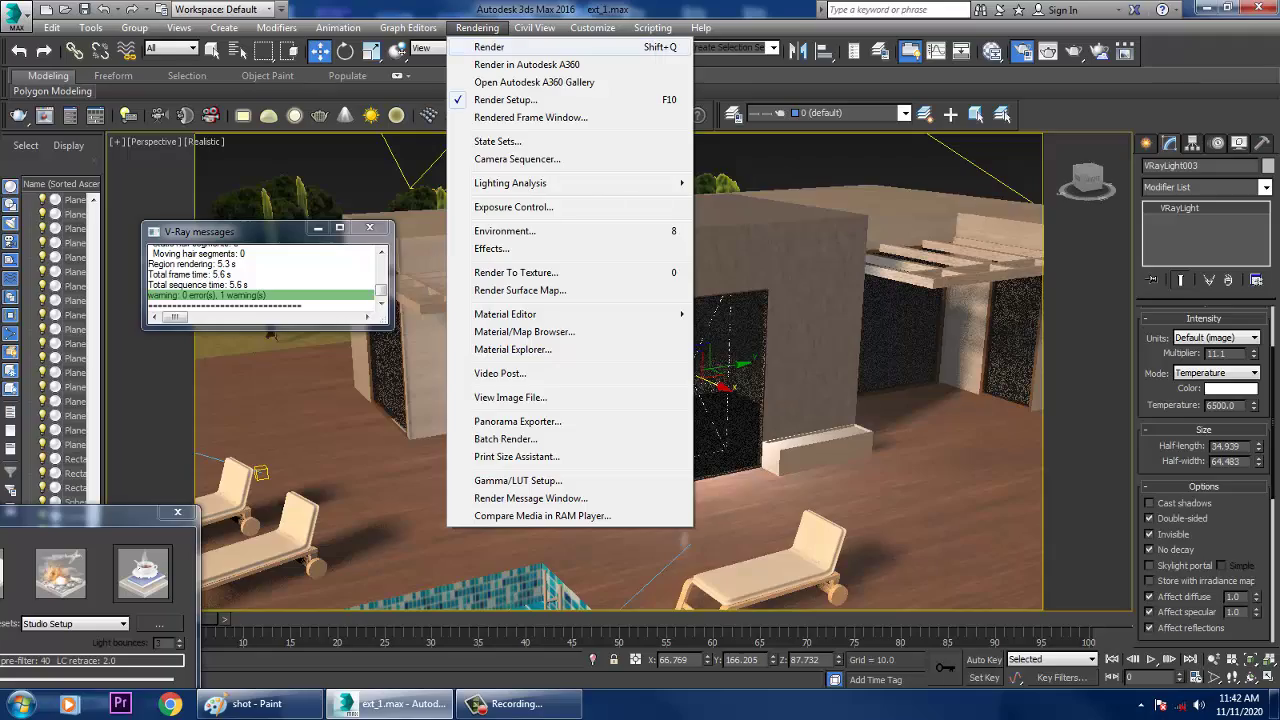
click(489, 47)
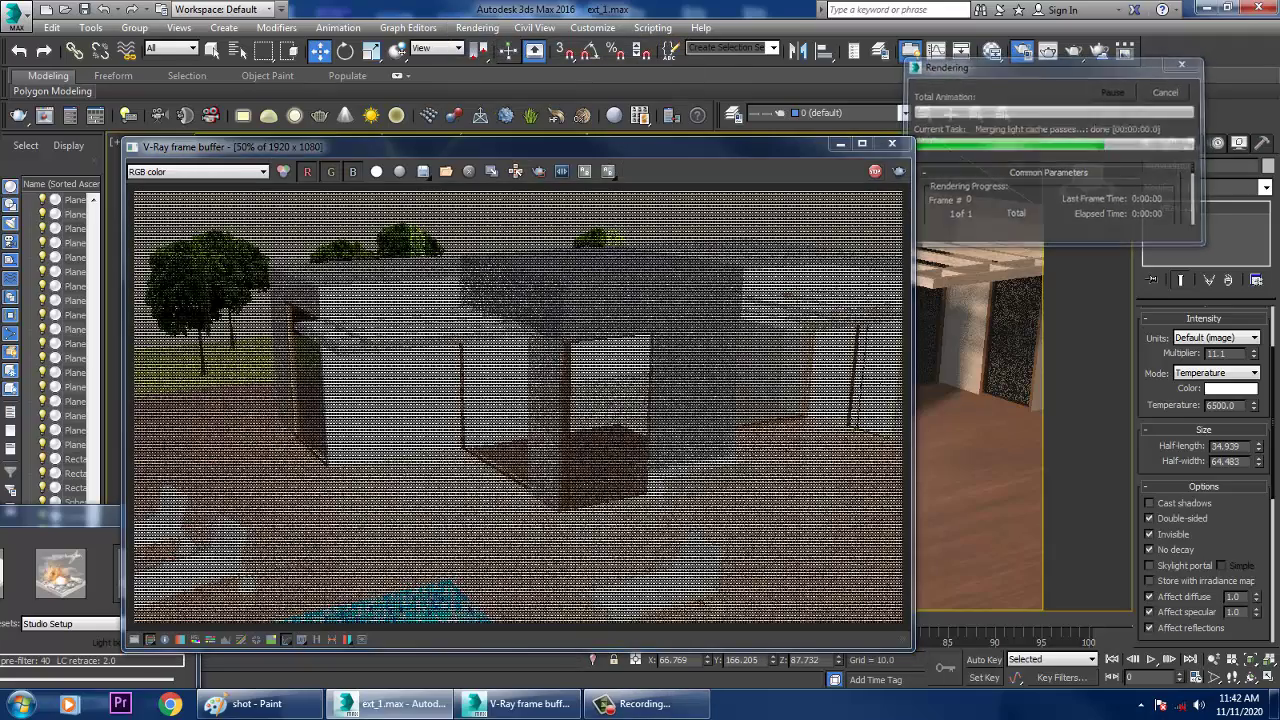
click(891, 144)
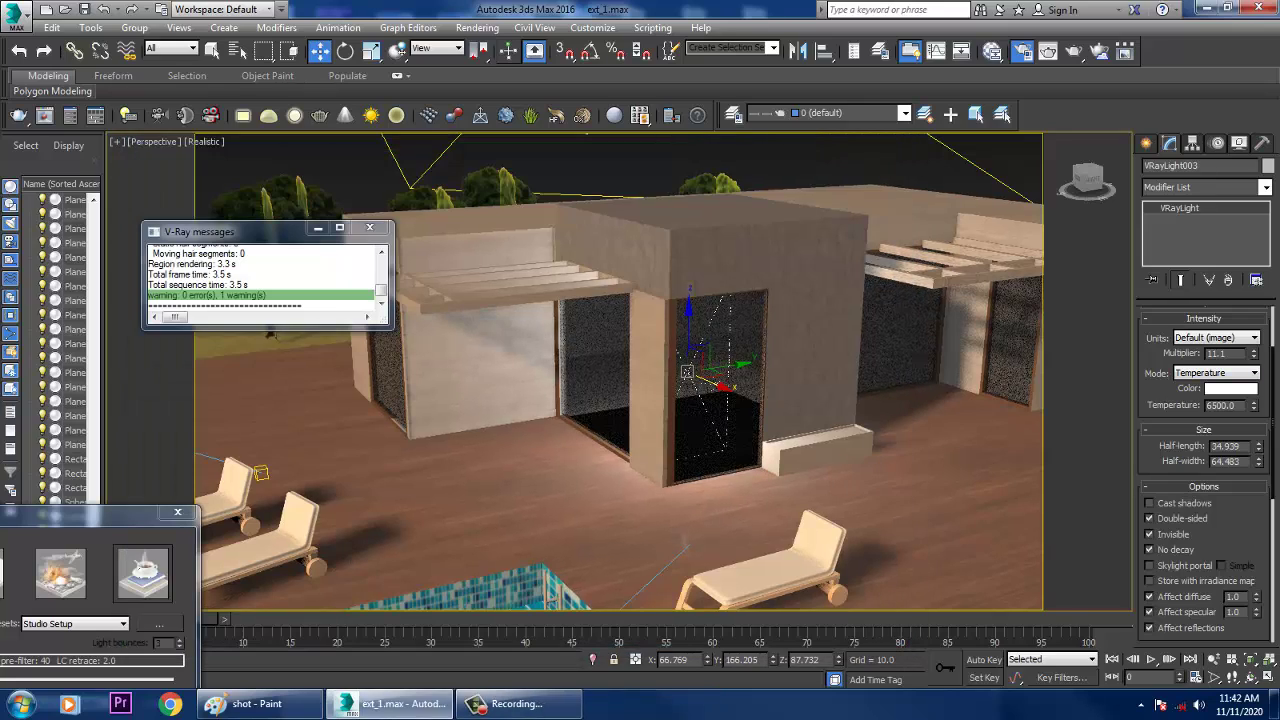
- Try a pale cream light color (RGB 215, 196, 164) in Color mode and return the plane light to Temperature mode
click(1217, 373)
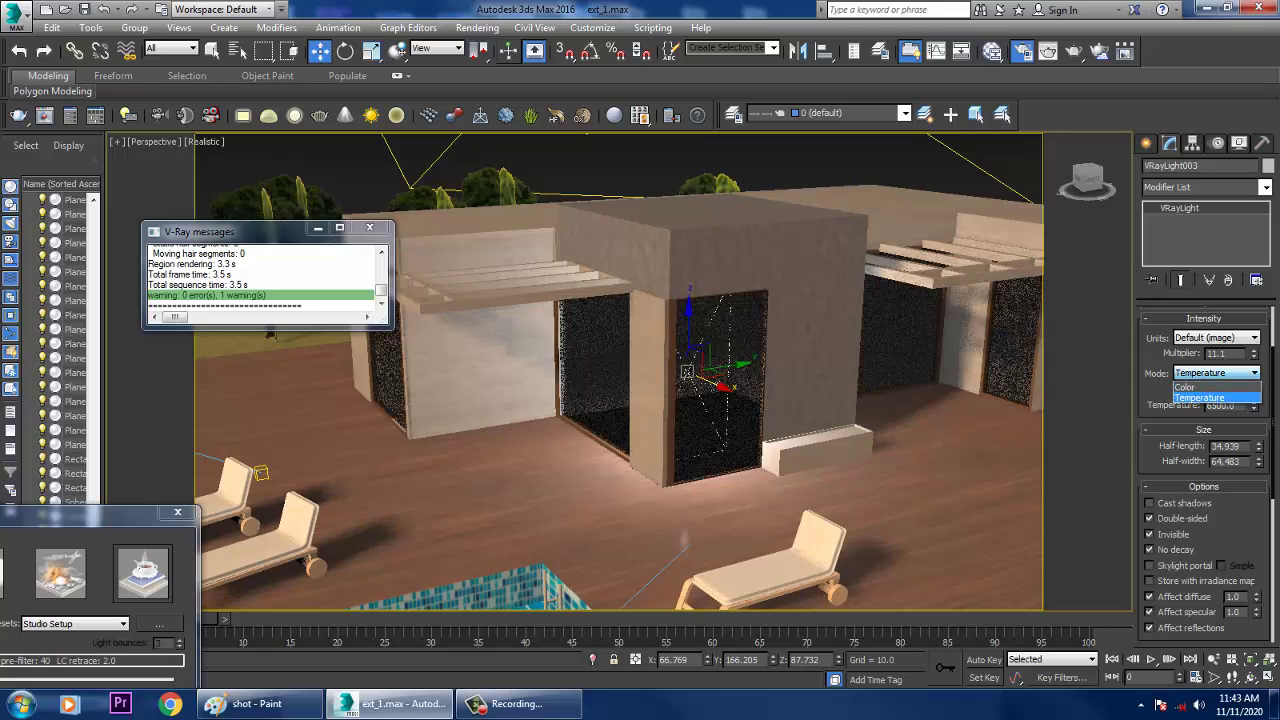
click(1200, 386)
click(1230, 389)
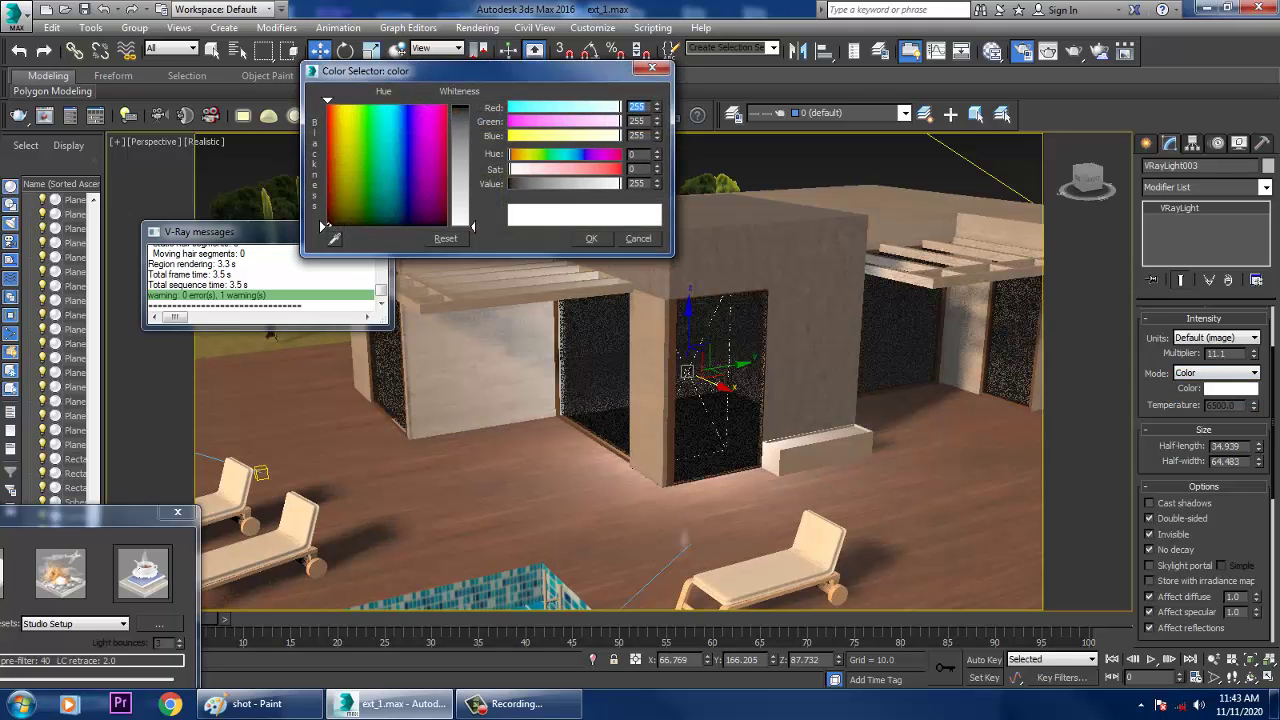
drag(347, 138, 340, 158)
drag(473, 227, 473, 183)
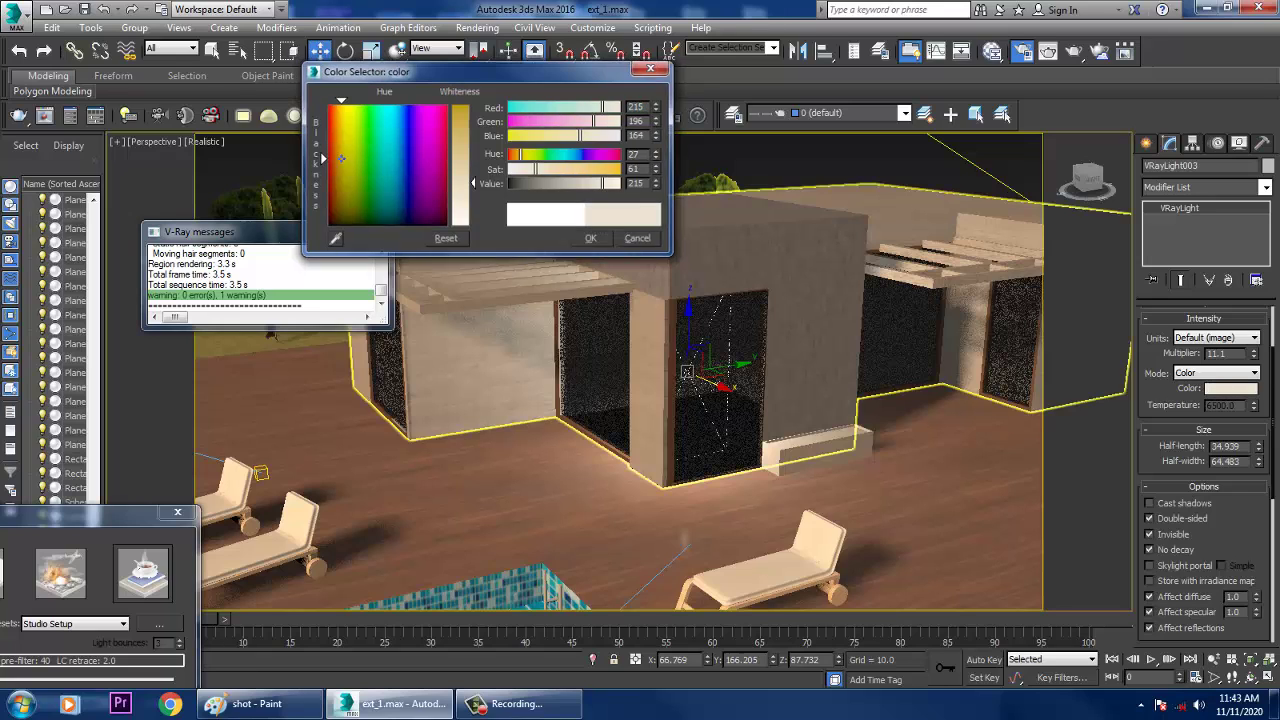
click(591, 239)
click(1216, 372)
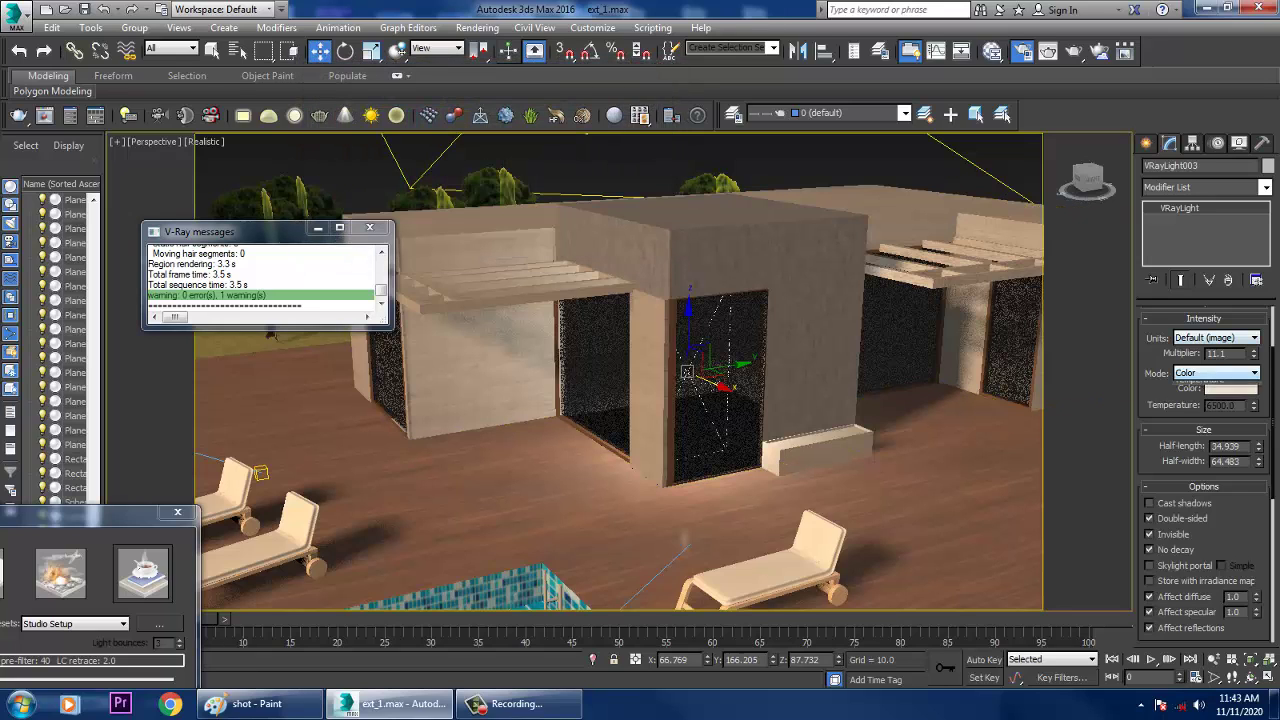
click(1210, 398)
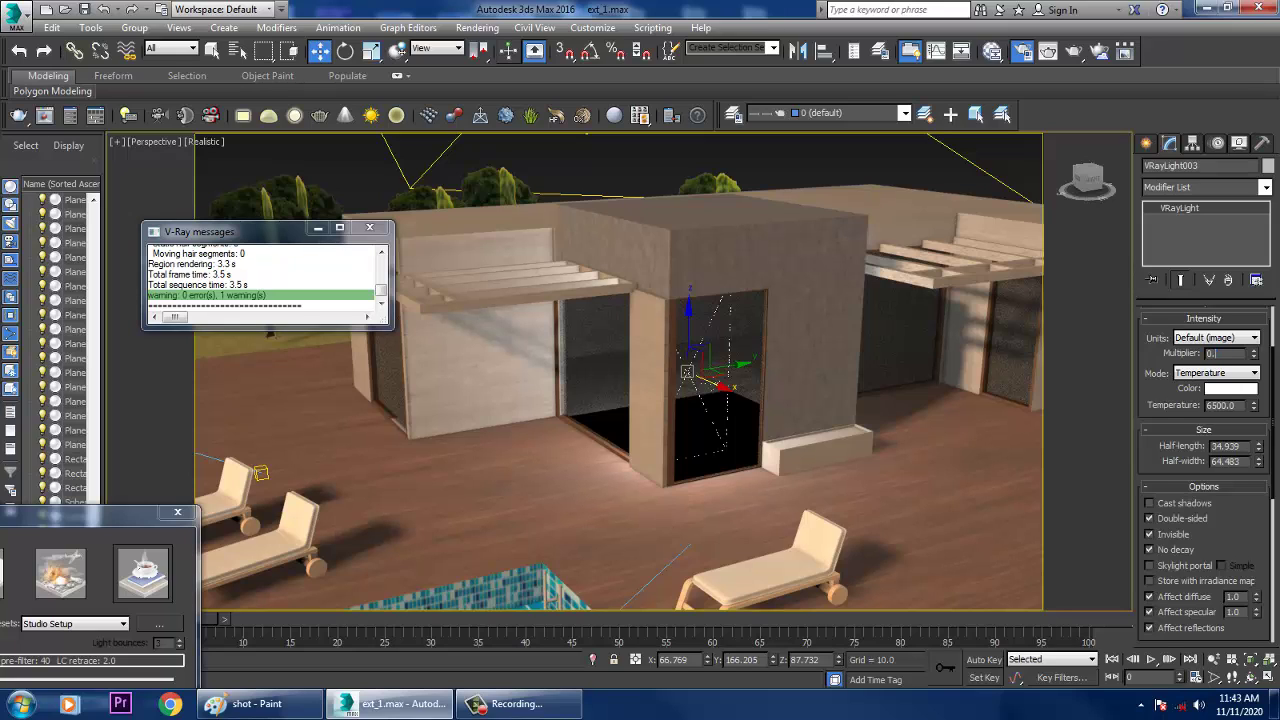
- Try multipliers of 0.2 and 1.0 on the plane light and step the value back to 6.0
text(0.2)
key(Return)
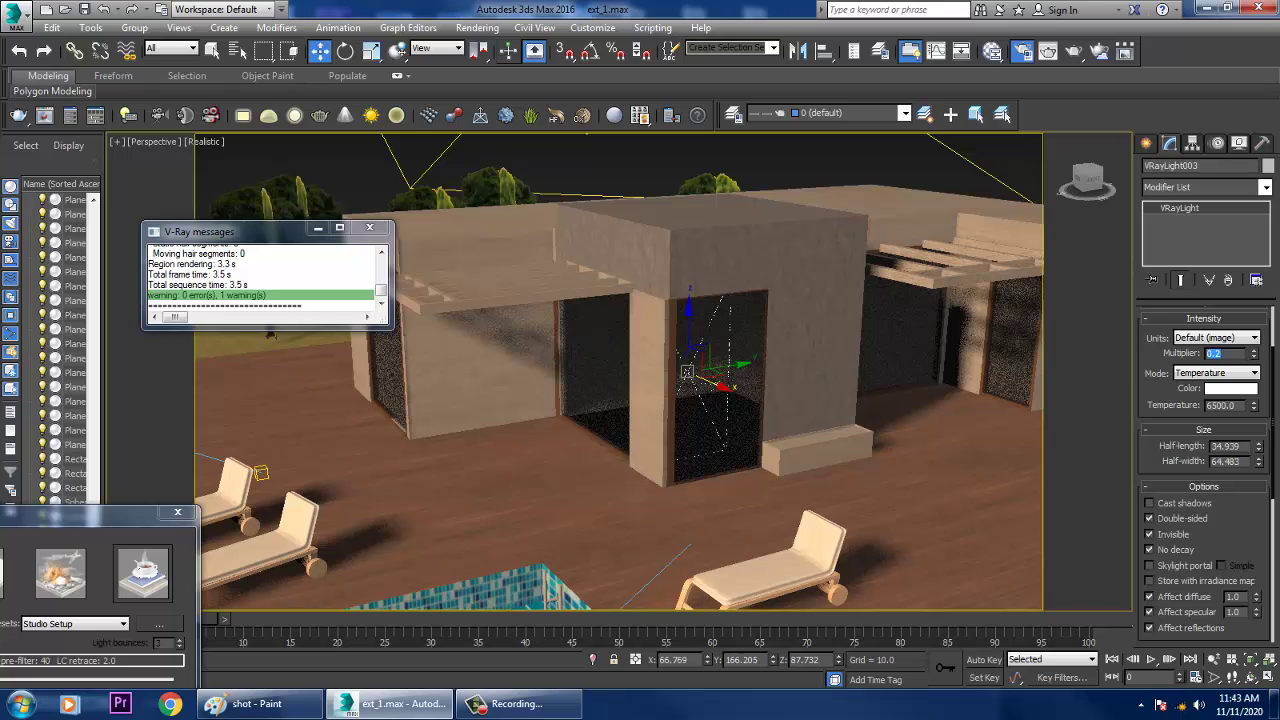
text(1)
key(Return)
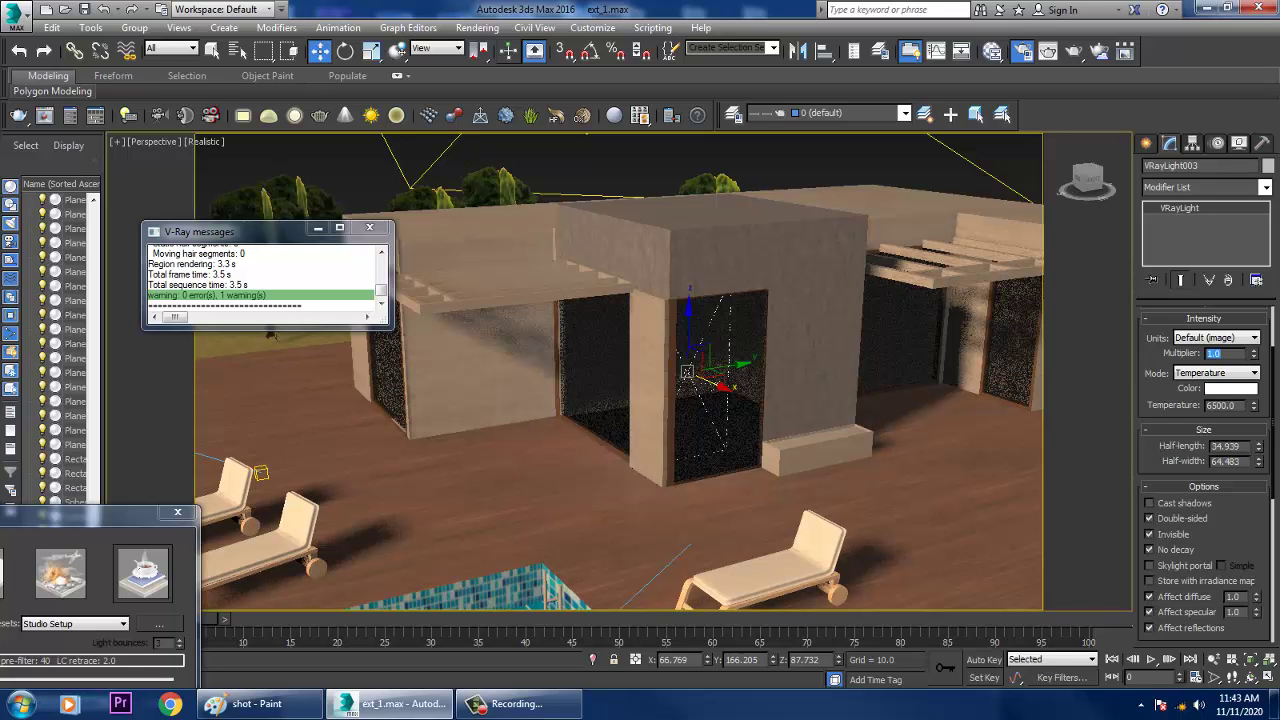
alt+middle_drag(785, 405, 818, 400)
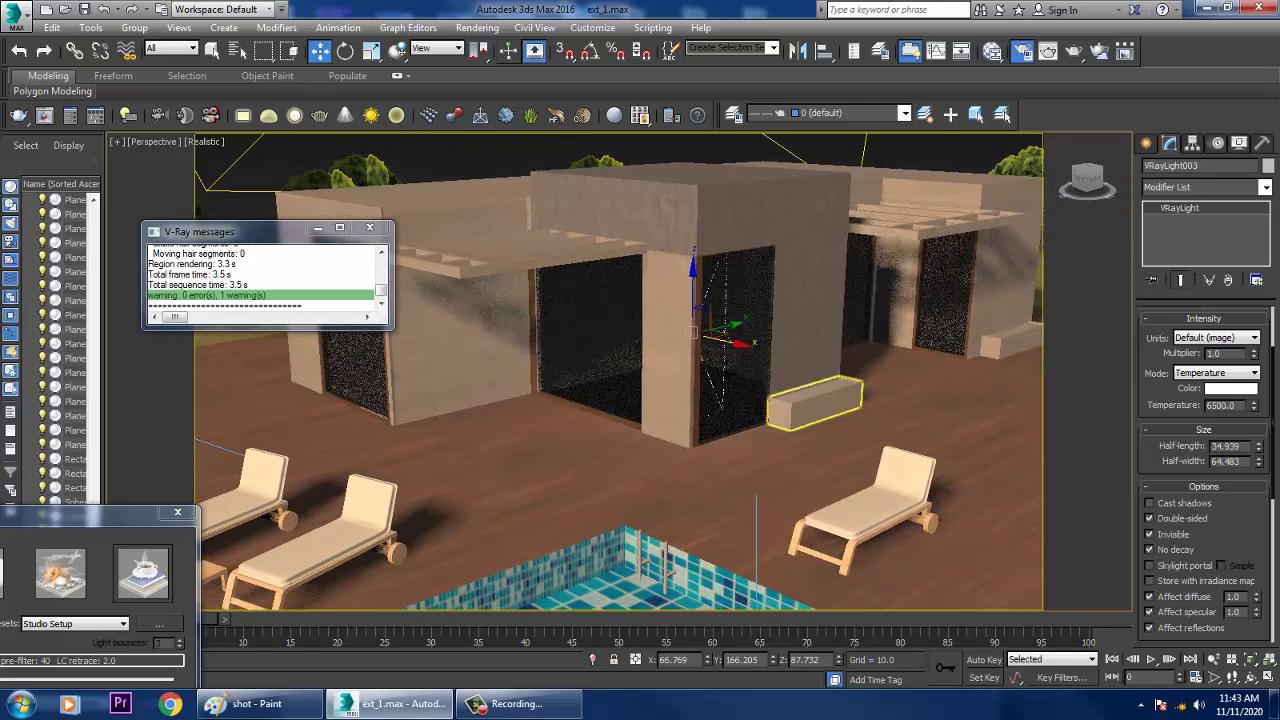
key(ctrl+z)
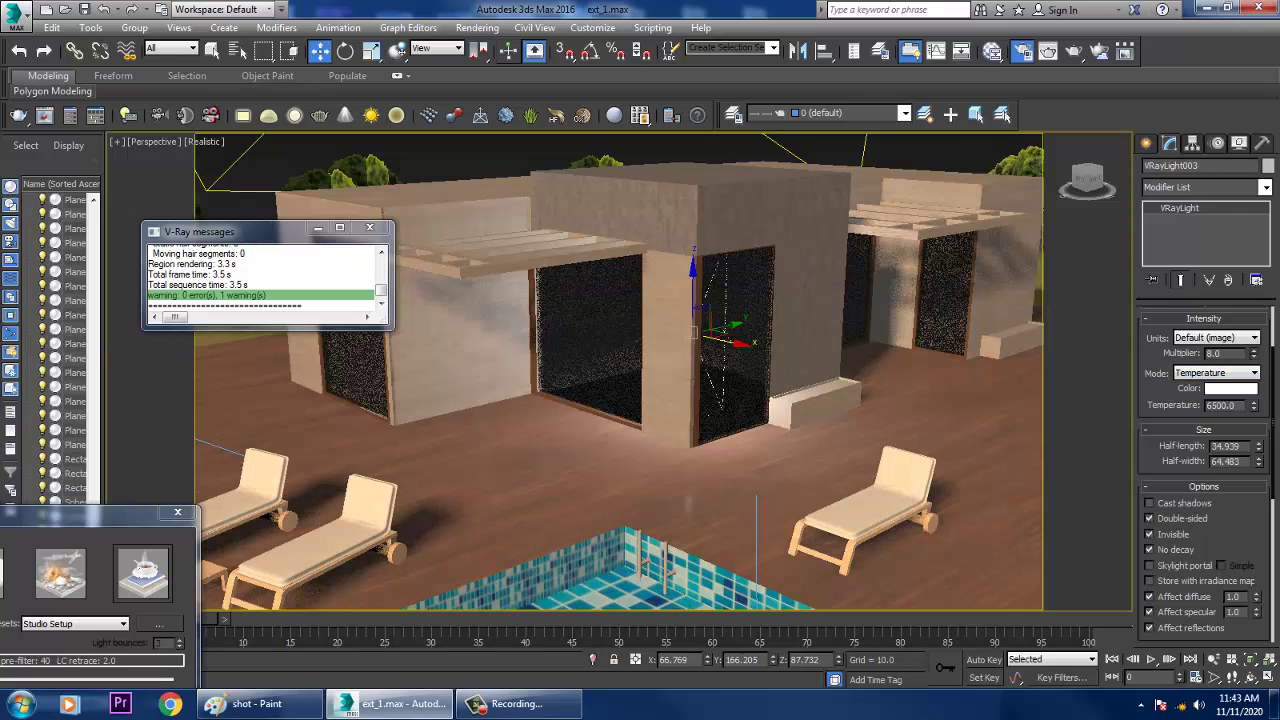
key(ctrl+z)
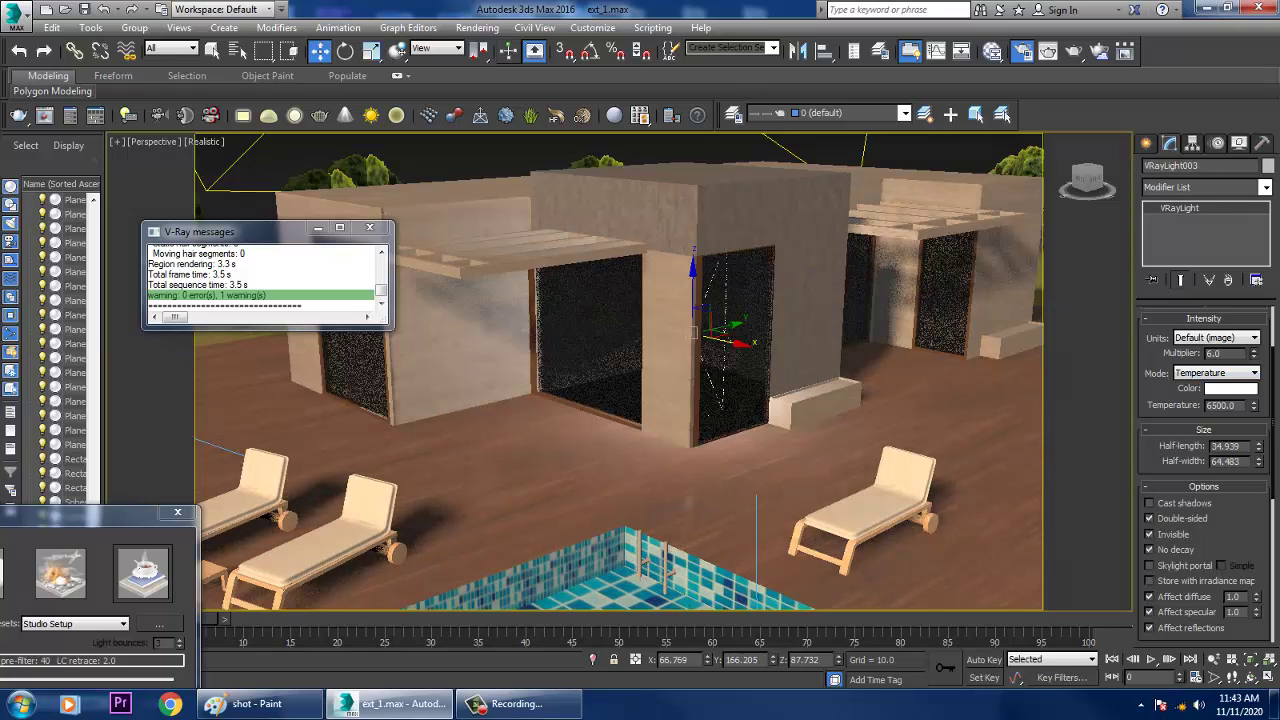
- Test-render the corner room with the pool in view and close the rendered image
click(477, 27)
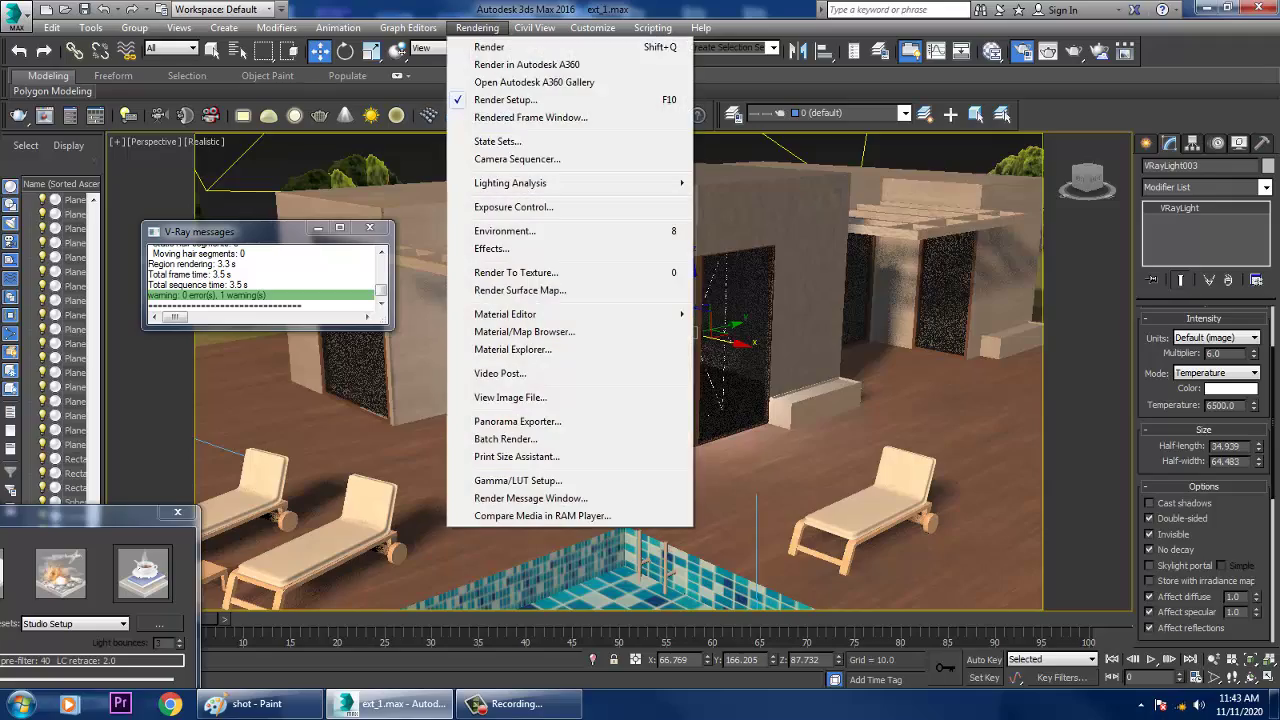
click(488, 46)
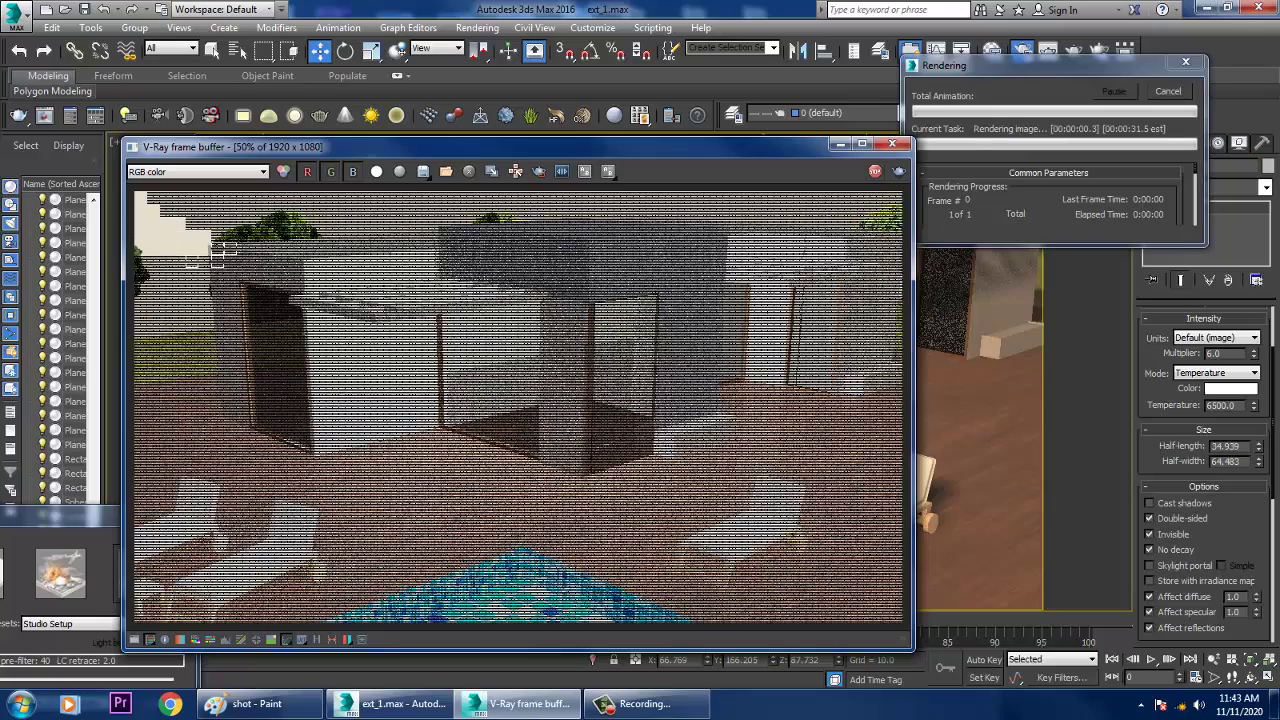
click(892, 144)
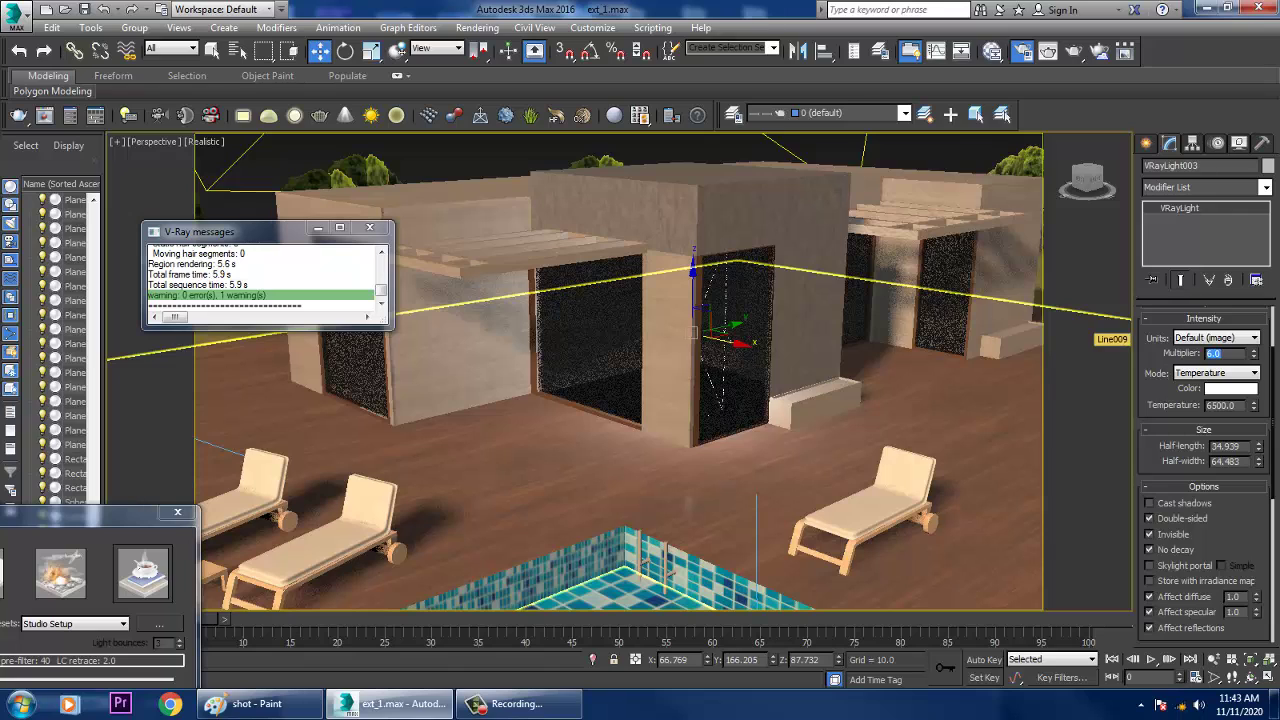
- Lower the plane light's multiplier, trying 0.2 and settling on 0.8
key(Return)
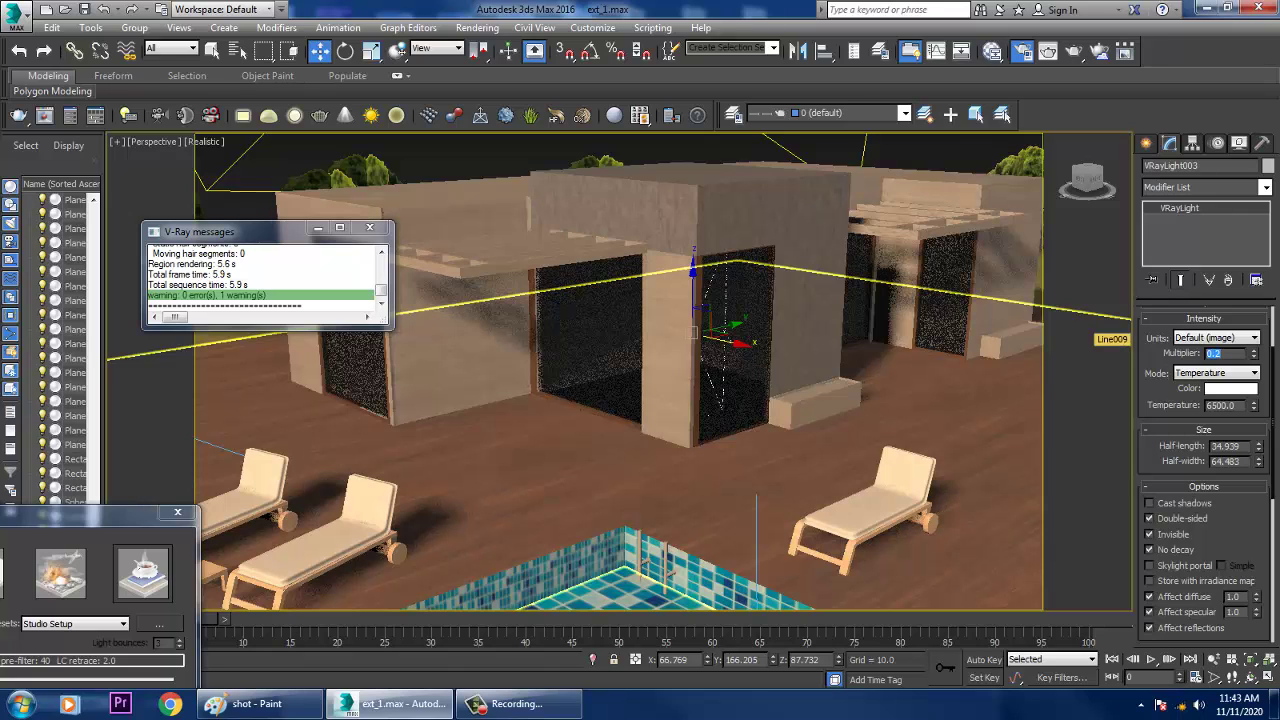
click(477, 27)
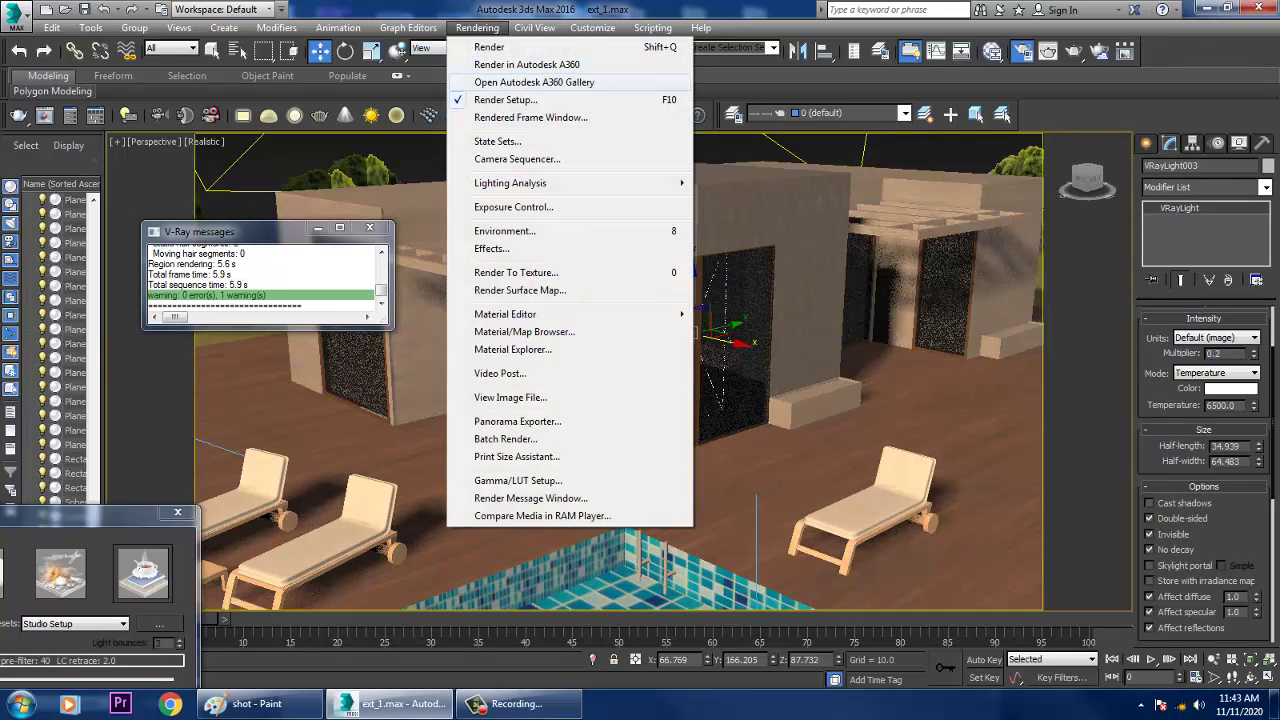
click(1222, 353)
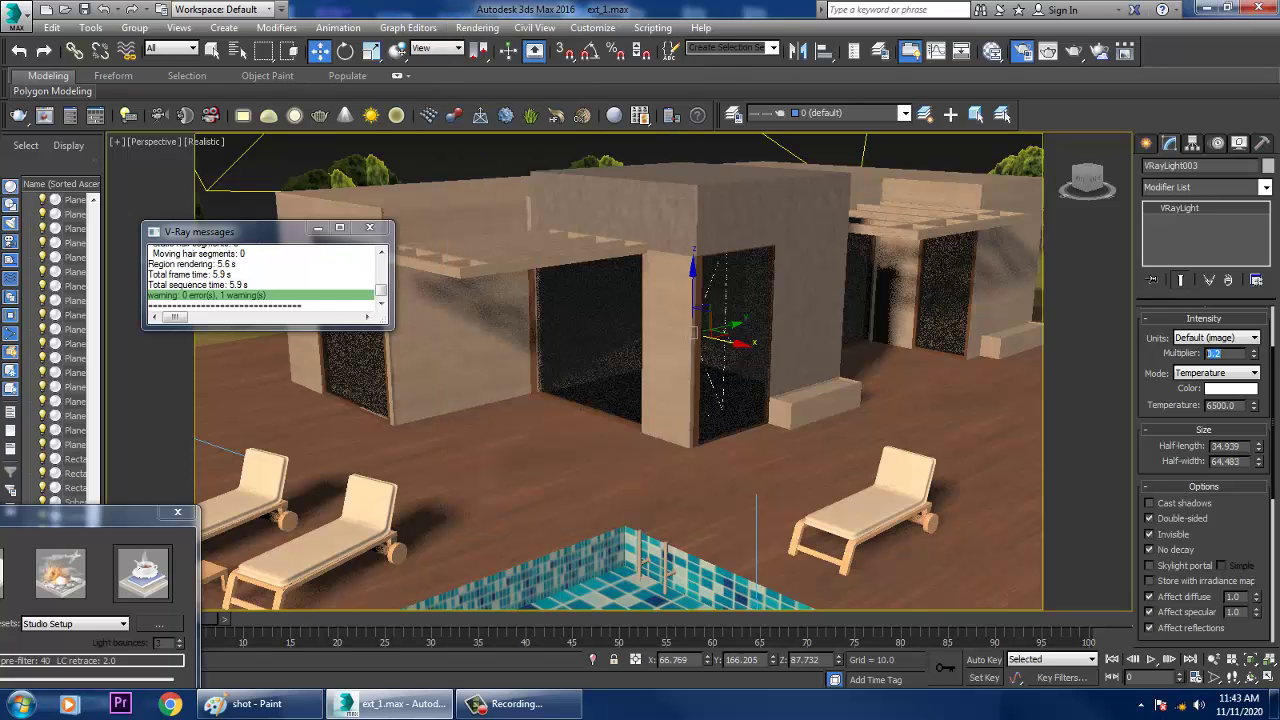
text(8)
key(Return)
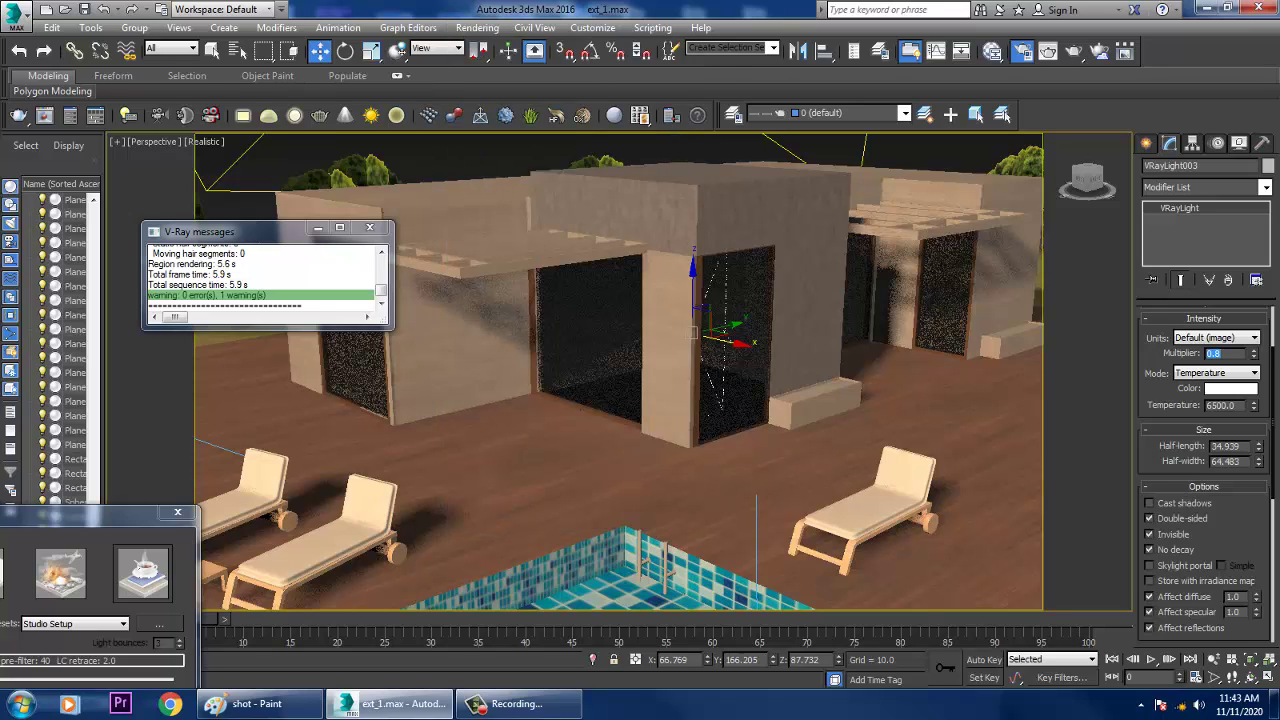
- Open the render setup and review the V-Ray image sampler and color mapping settings
click(477, 27)
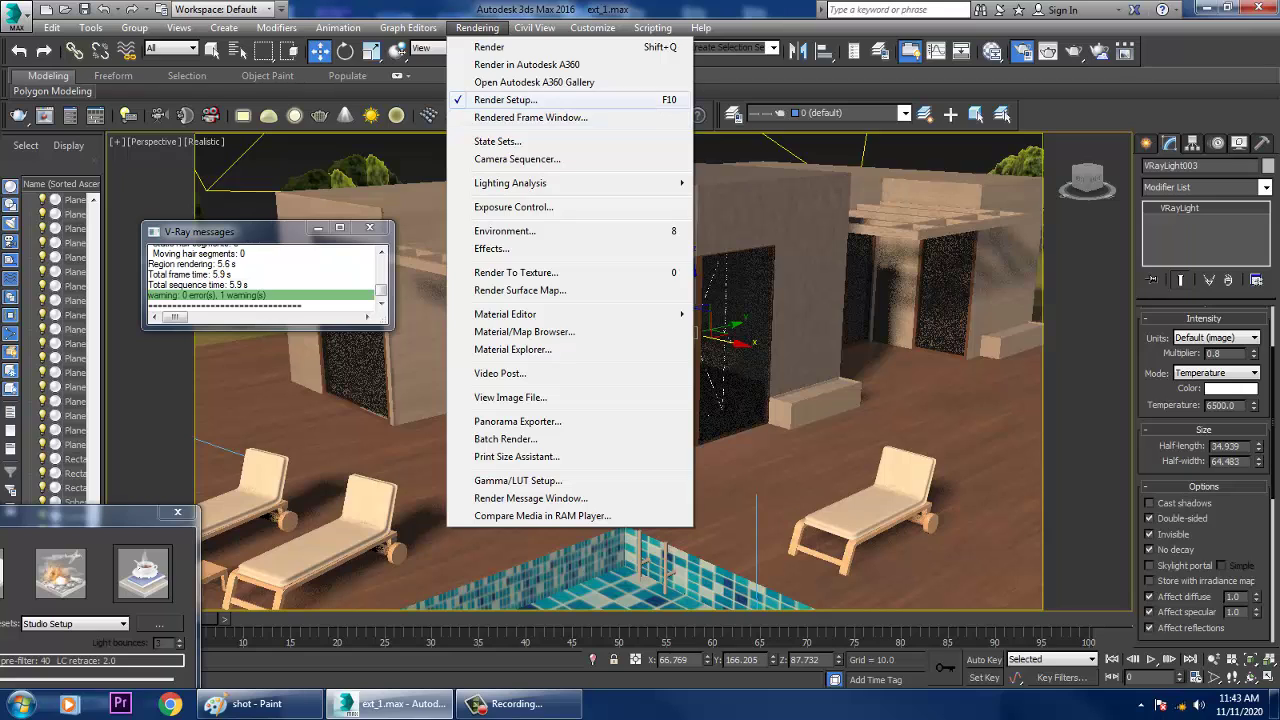
click(506, 100)
click(477, 28)
click(506, 100)
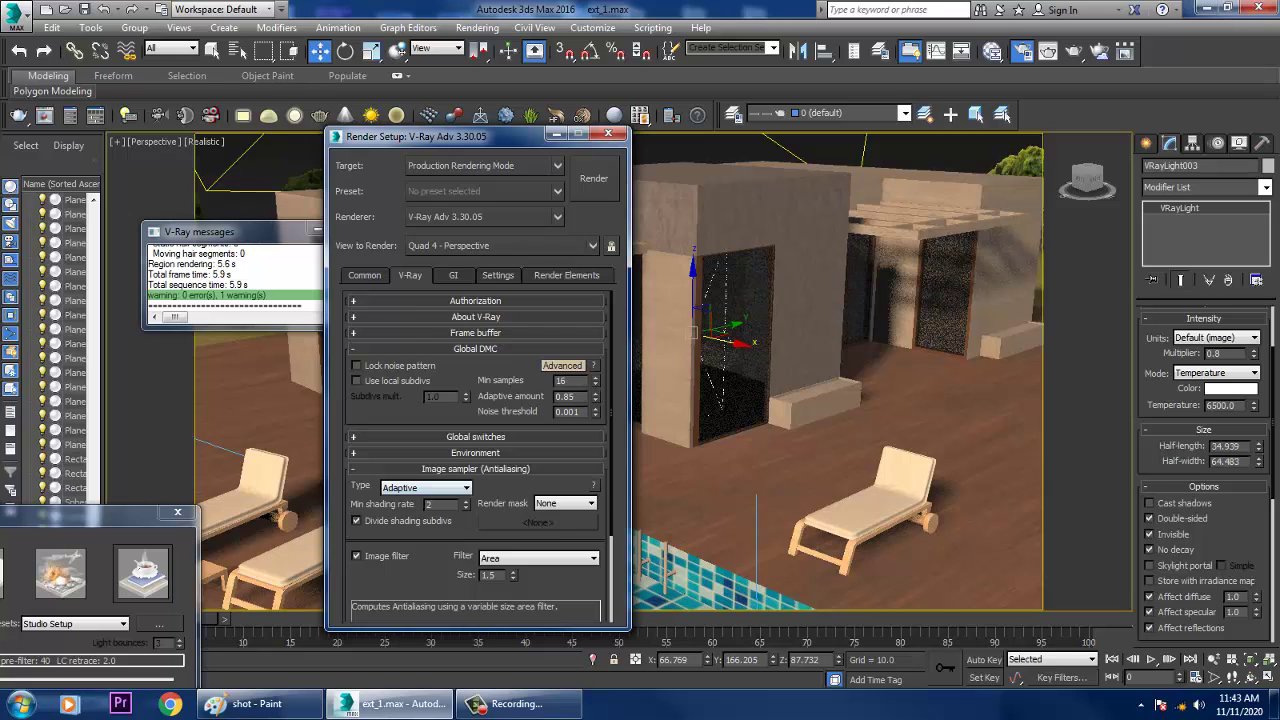
click(425, 487)
click(425, 488)
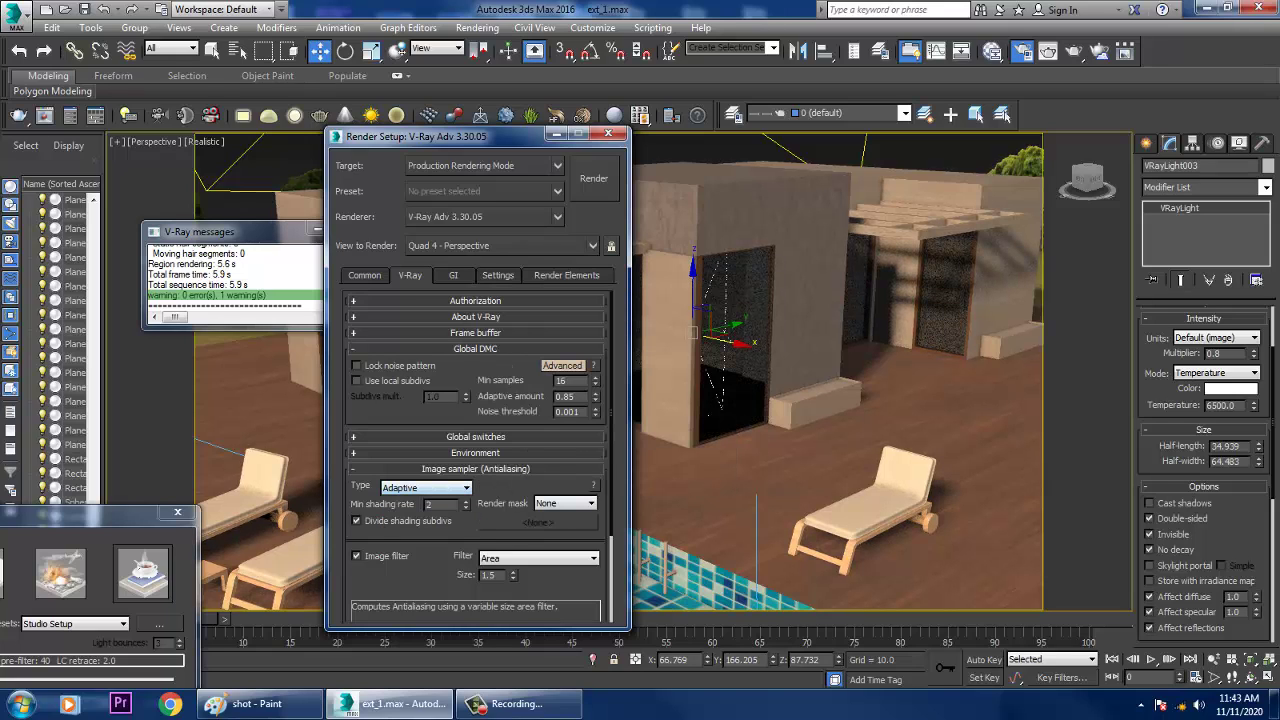
scroll(475, 455, down, 3)
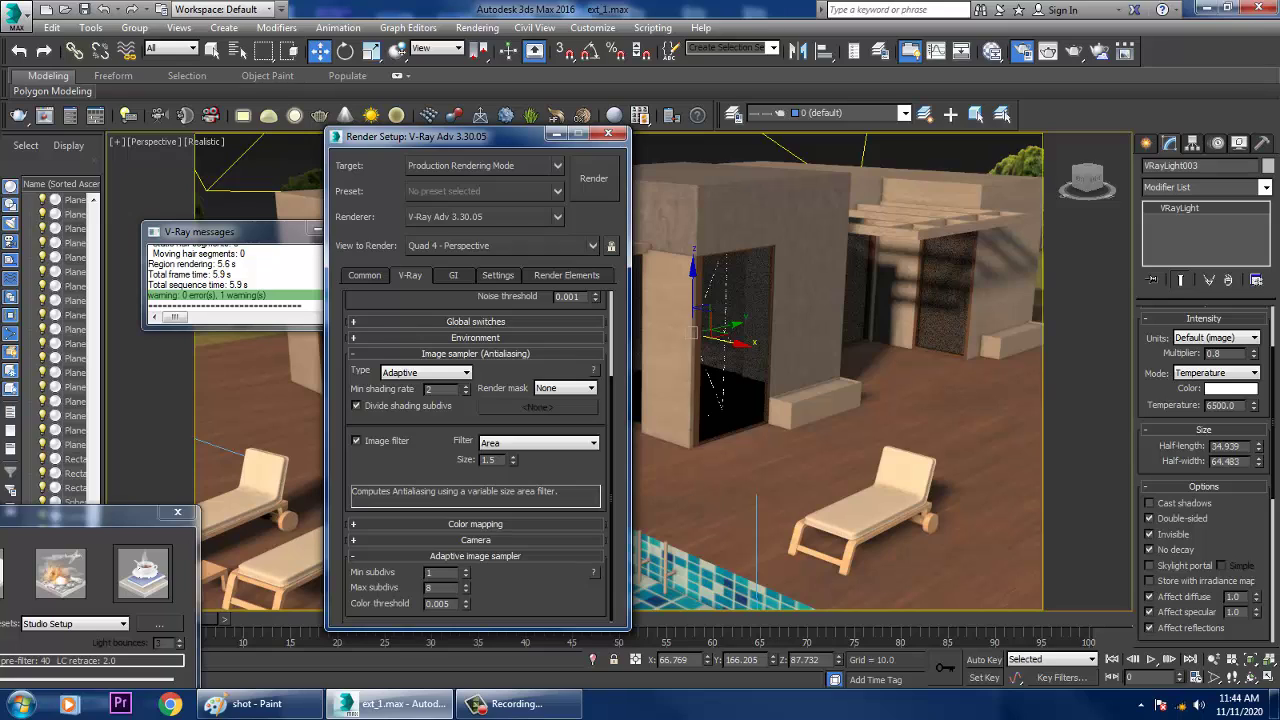
click(475, 523)
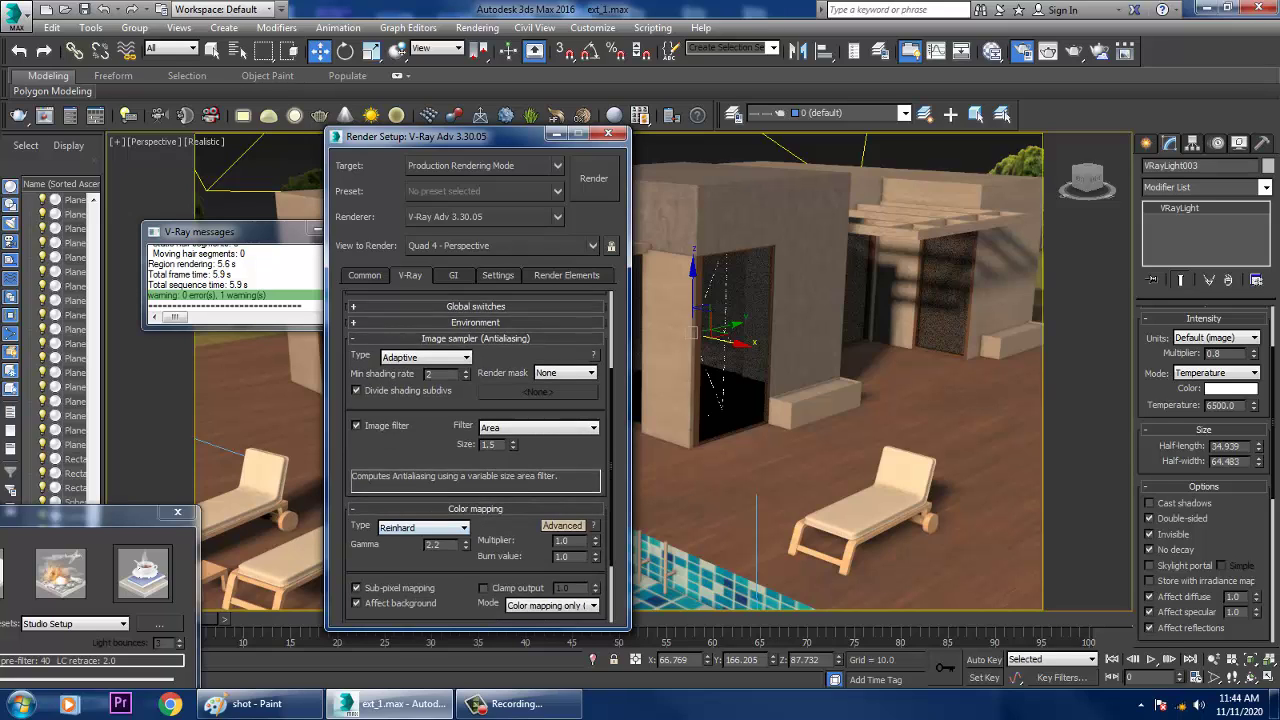
scroll(475, 455, down, 2)
scroll(475, 455, up, 2)
- Set the primary global illumination engine to Irradiance map
click(453, 275)
click(465, 335)
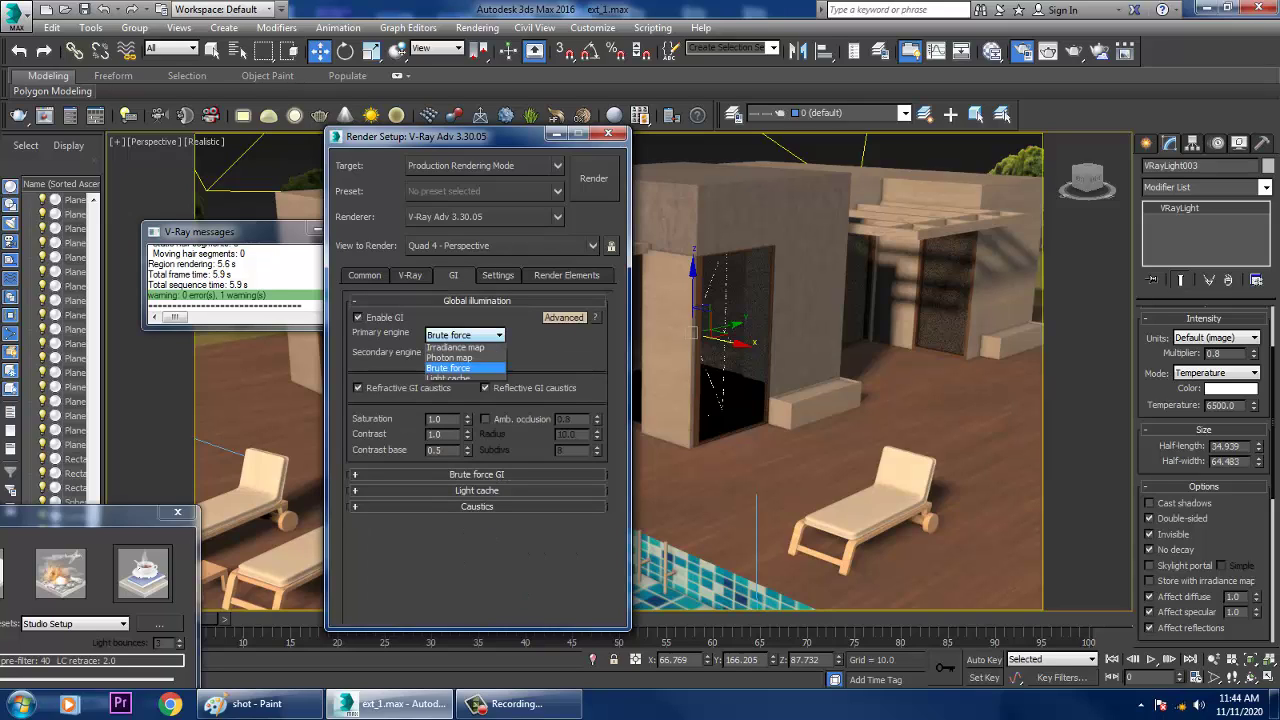
click(455, 349)
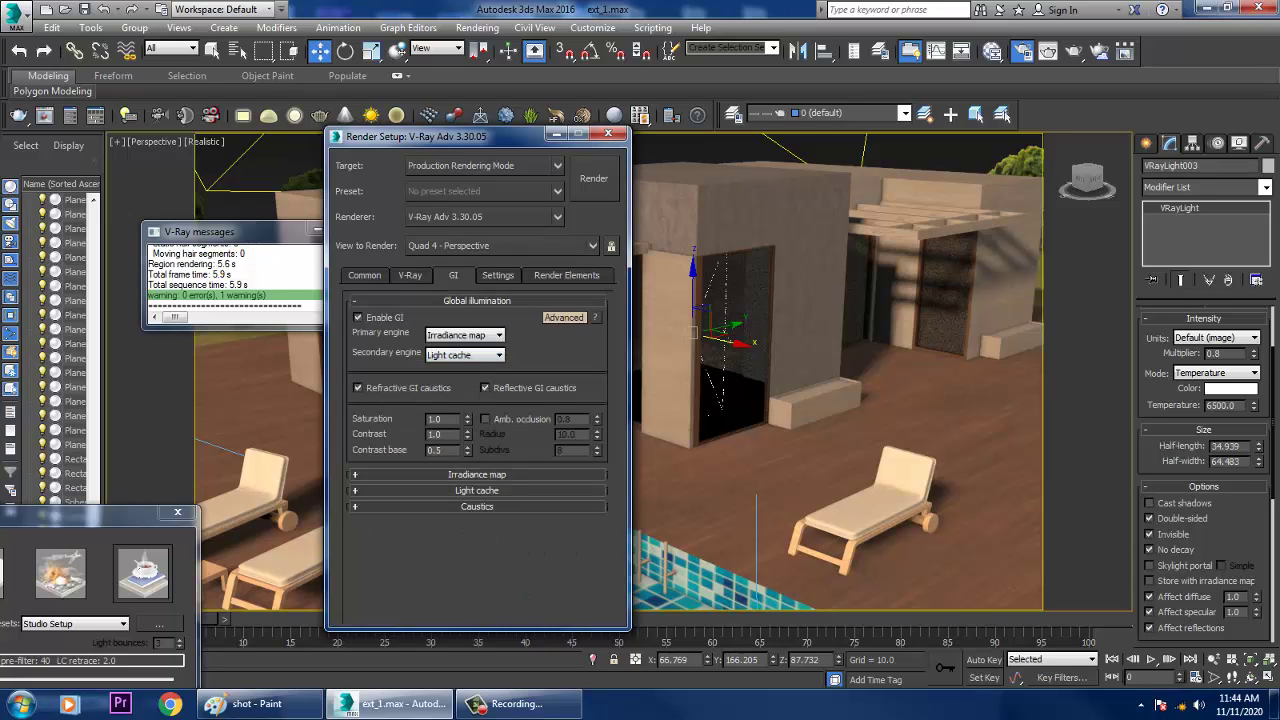
- Show the advanced irradiance map settings, set its subdivs to 150 and choose a higher-quality preset
click(477, 475)
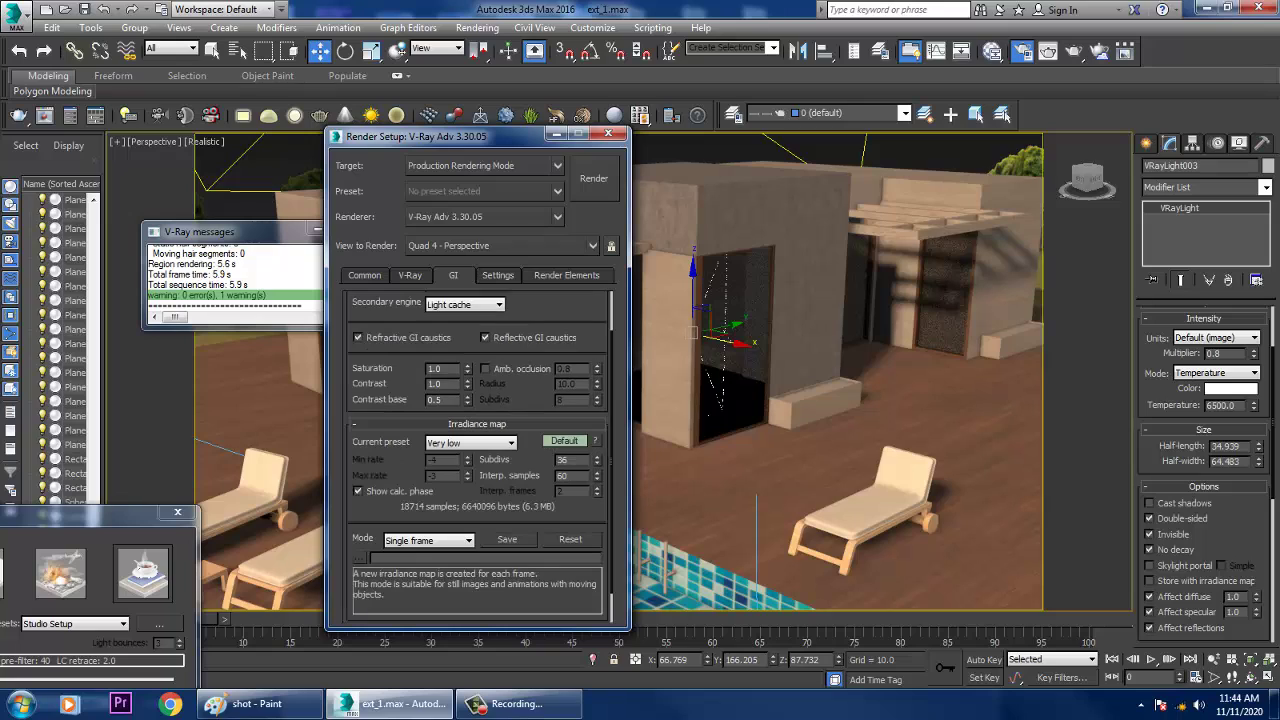
click(565, 441)
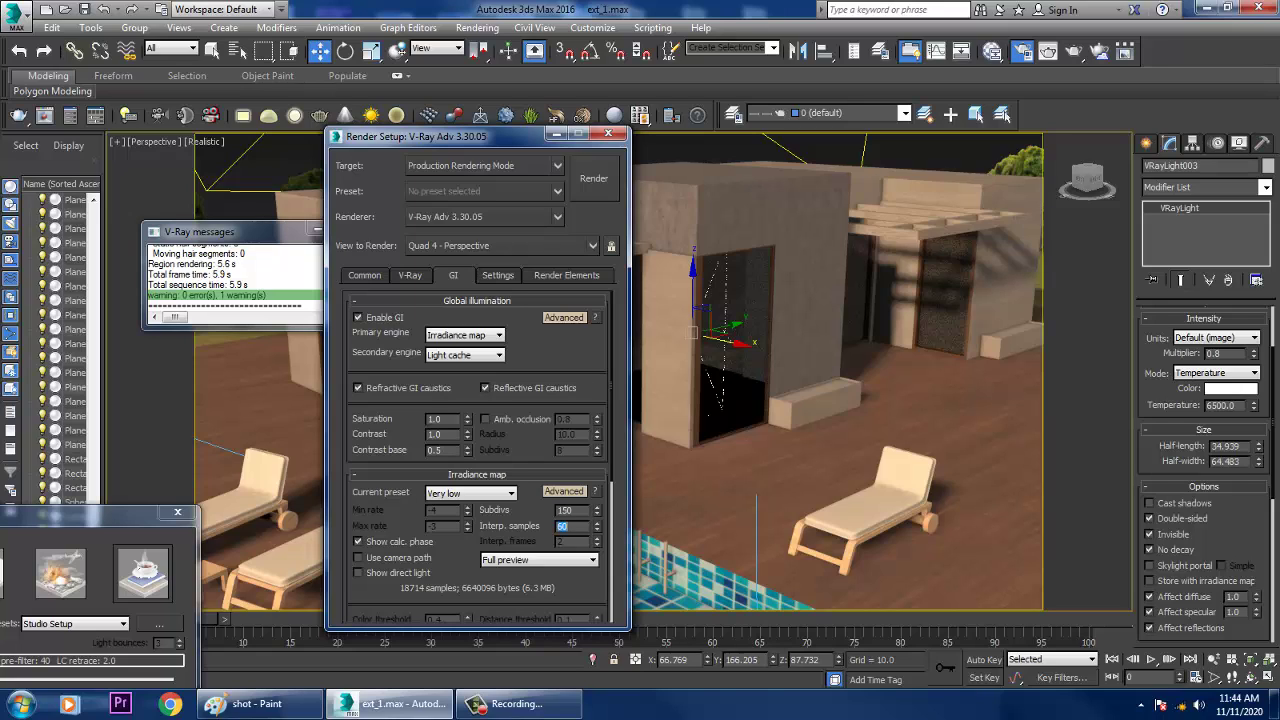
click(470, 492)
click(460, 538)
- Set the light cache subdivs to 800 and return to the V-Ray sampler and color mapping settings
scroll(478, 456, down, 5)
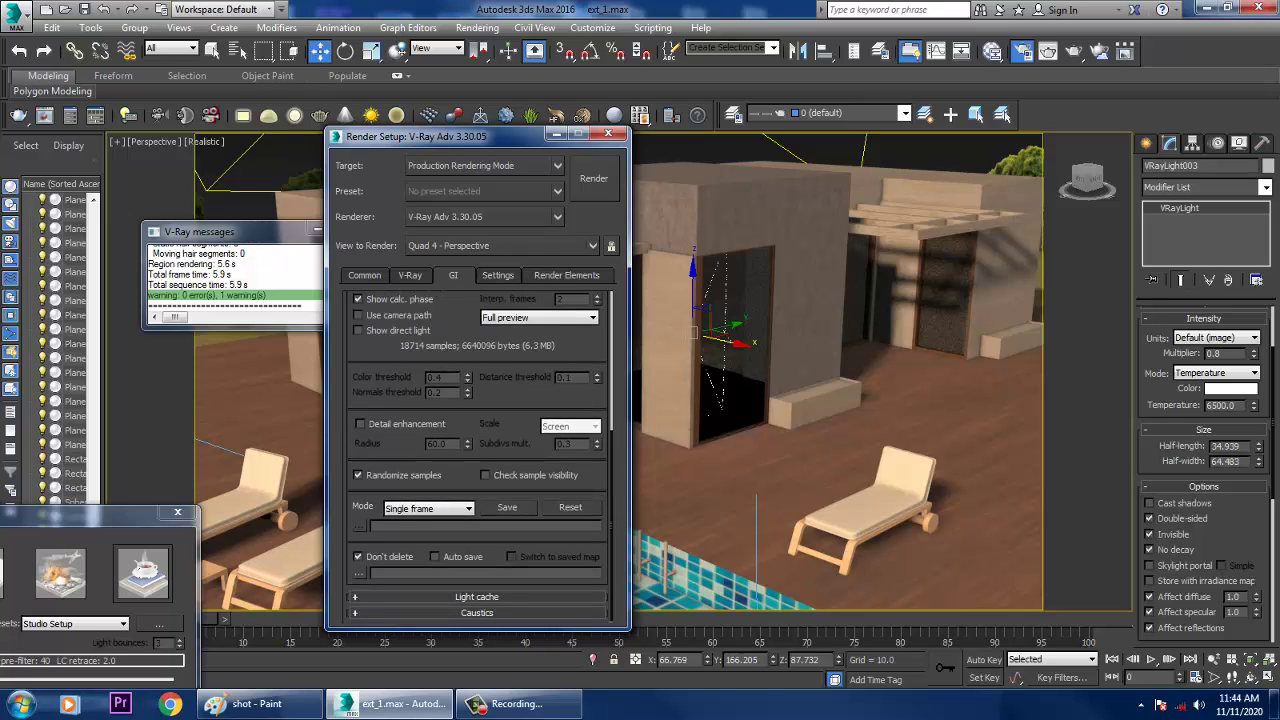
click(477, 597)
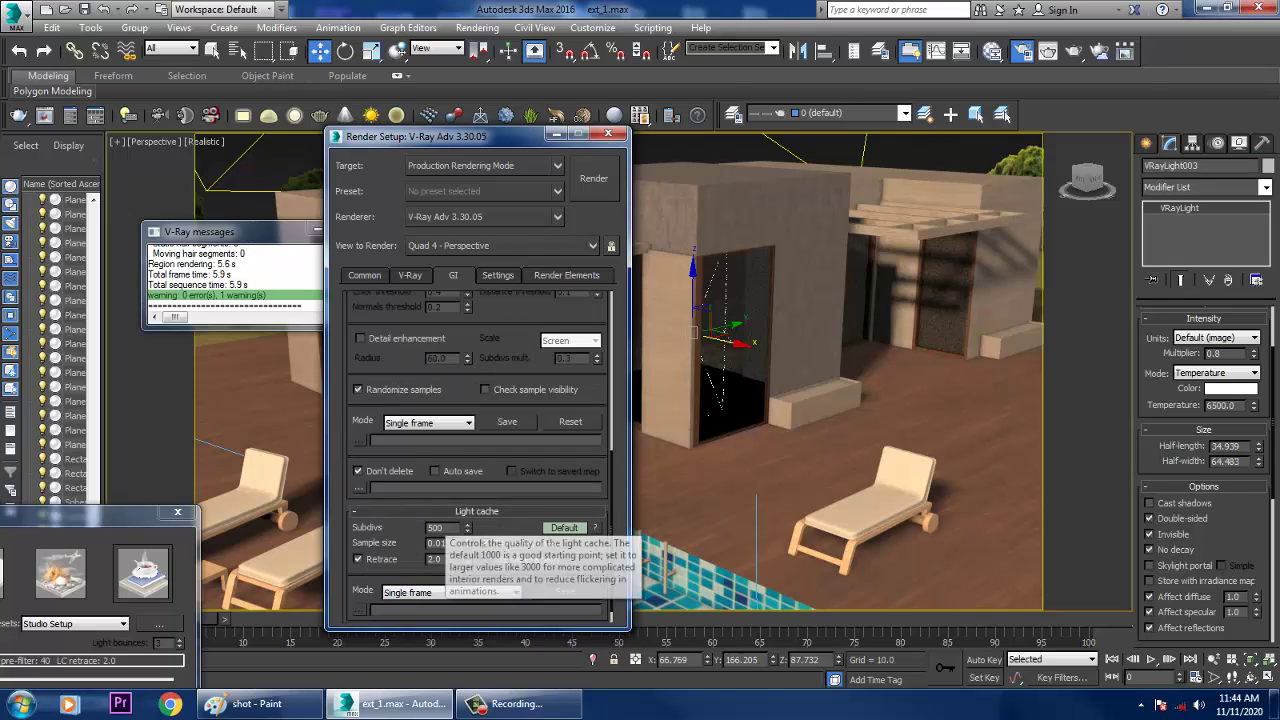
double_click(436, 528)
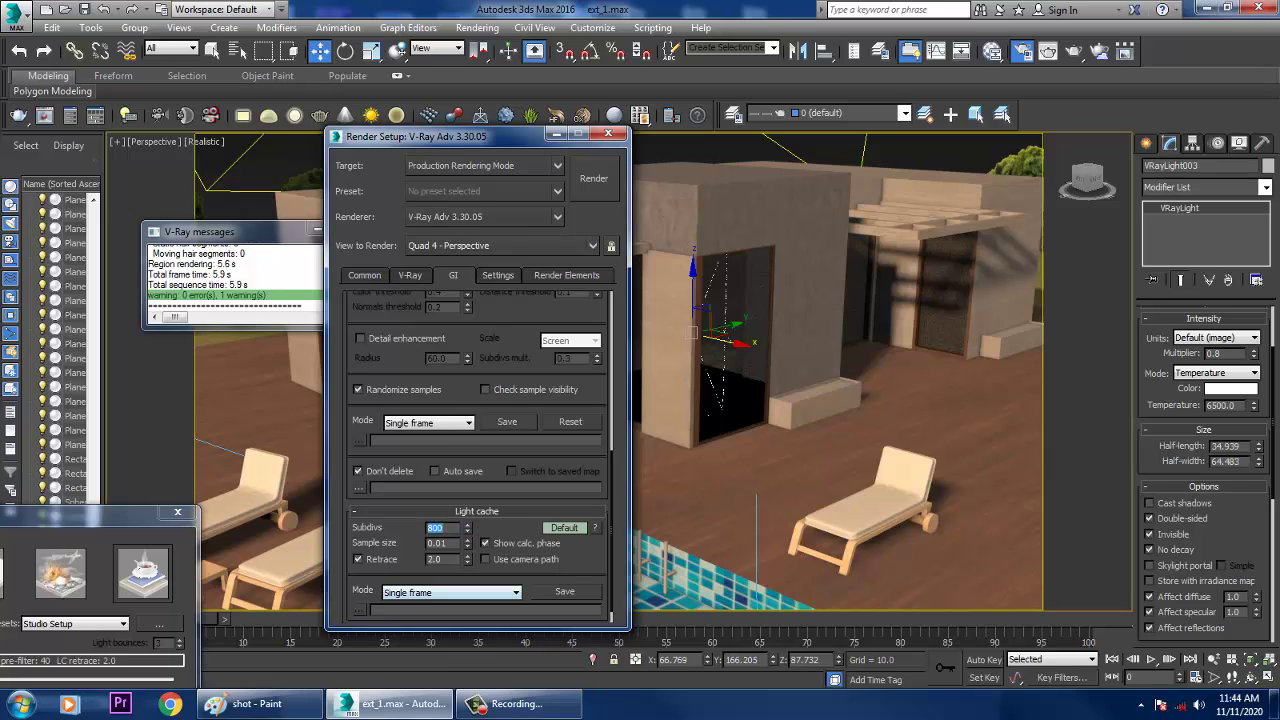
click(410, 275)
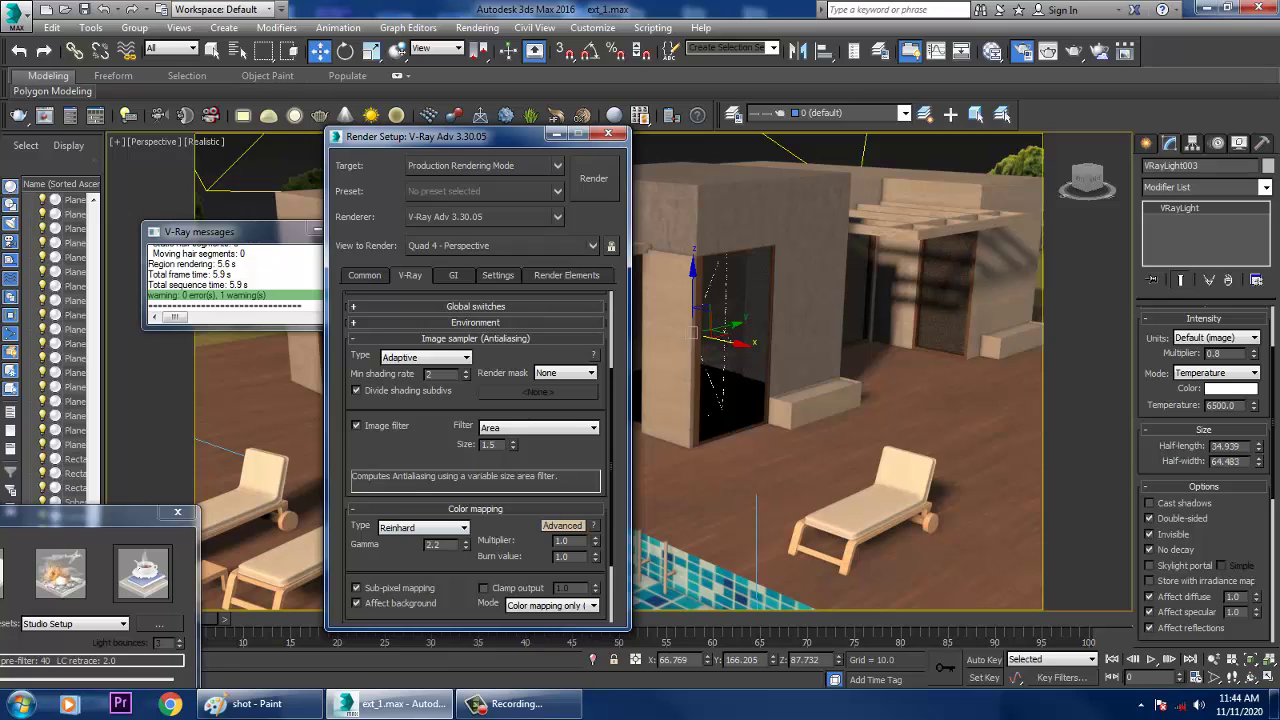
- Minimise the render setup, switch the viewport to the physical camera view, render it and close the frame buffer
scroll(478, 456, up, 4)
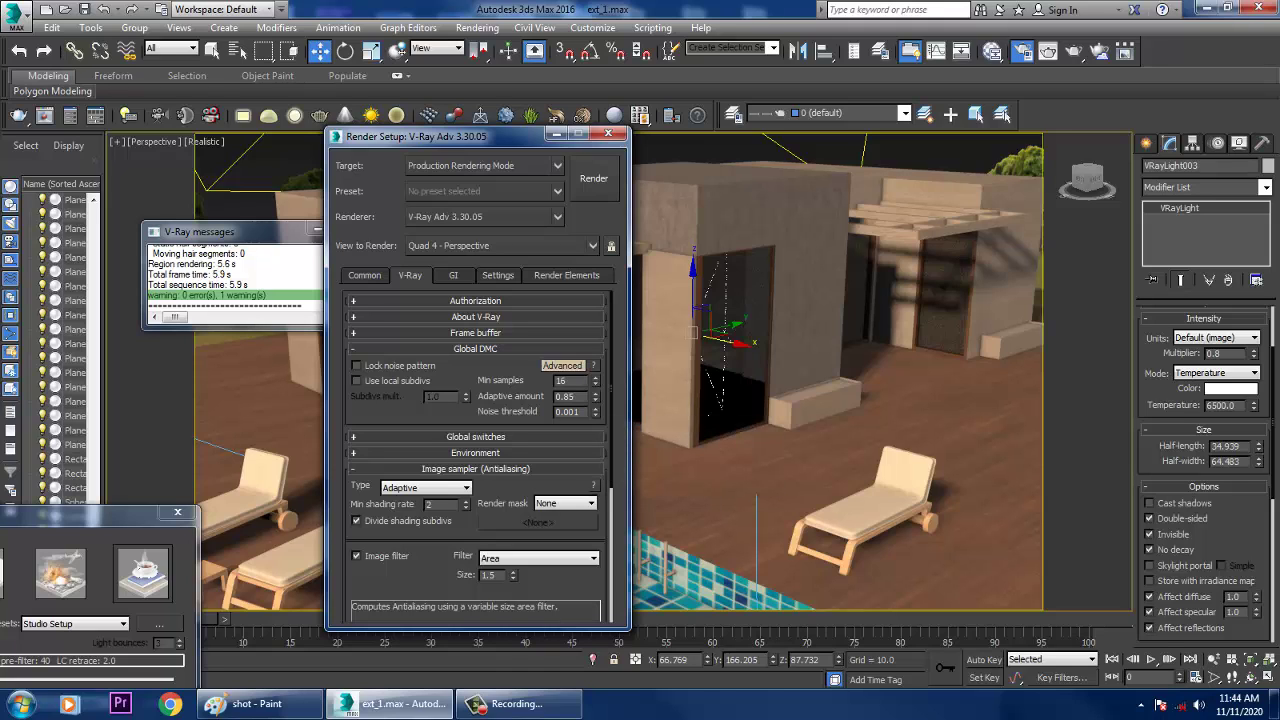
click(556, 134)
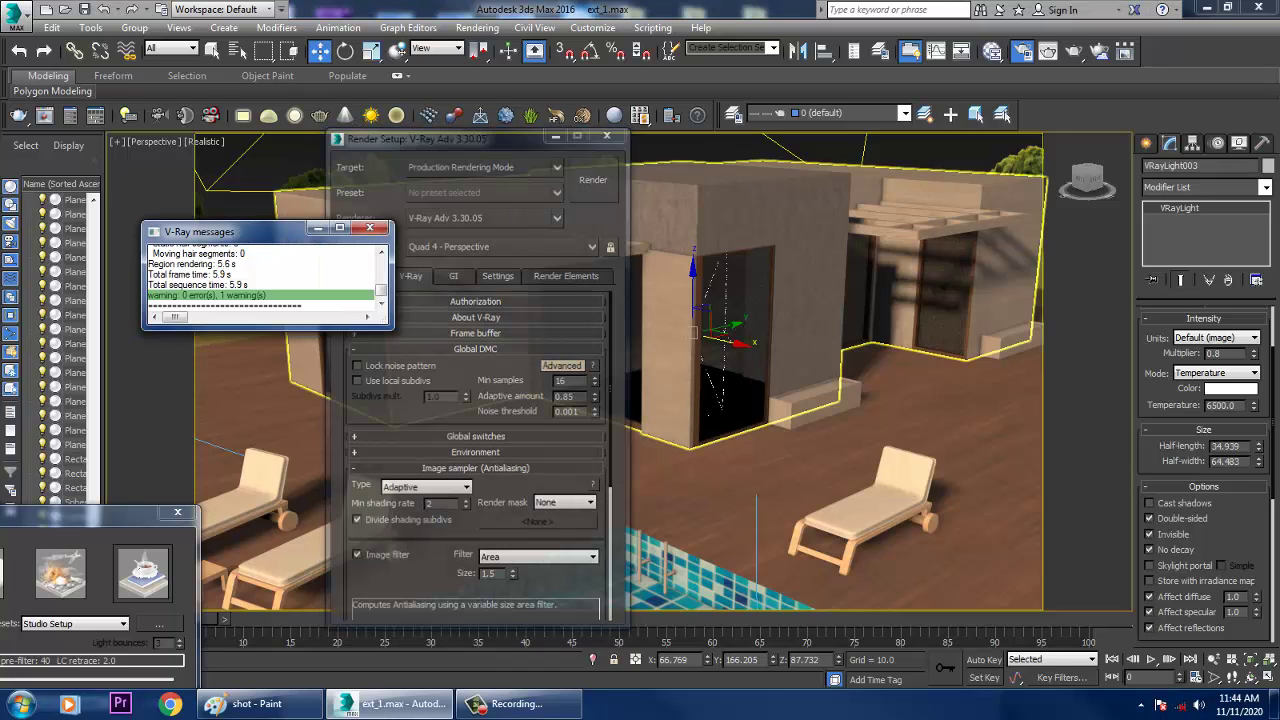
click(805, 275)
key(c)
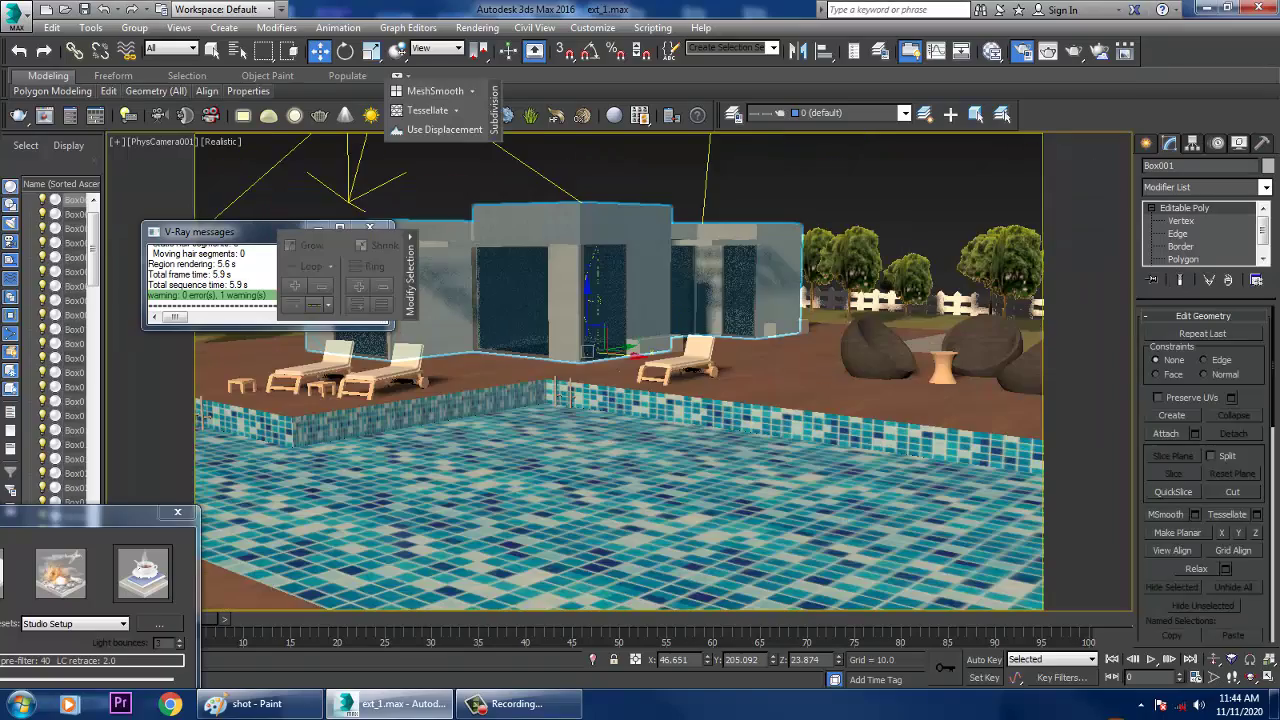
click(477, 27)
click(480, 46)
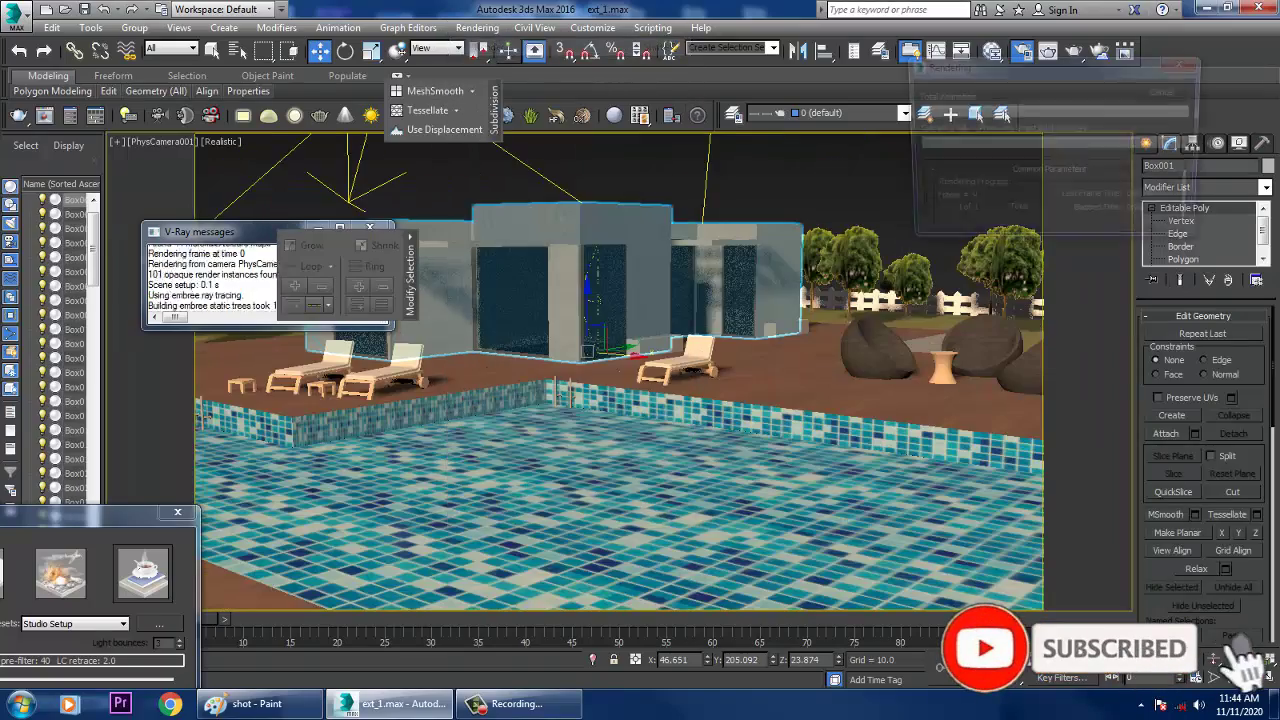
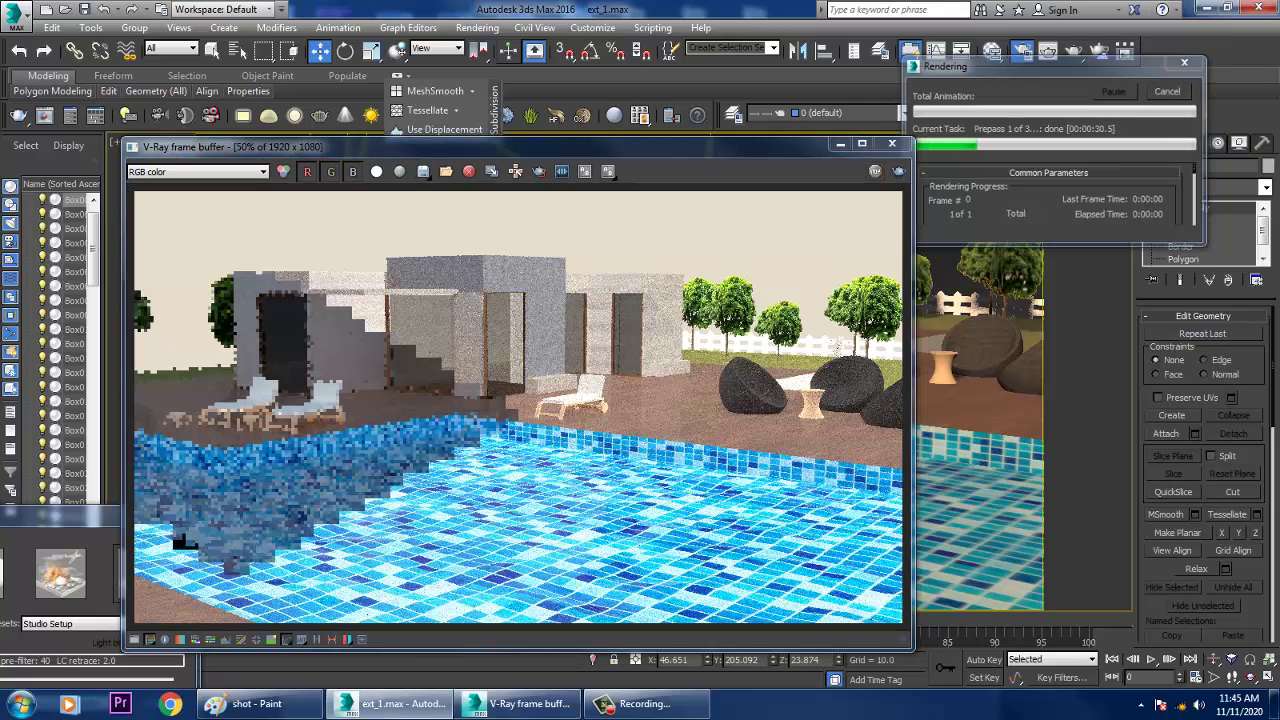
click(892, 144)
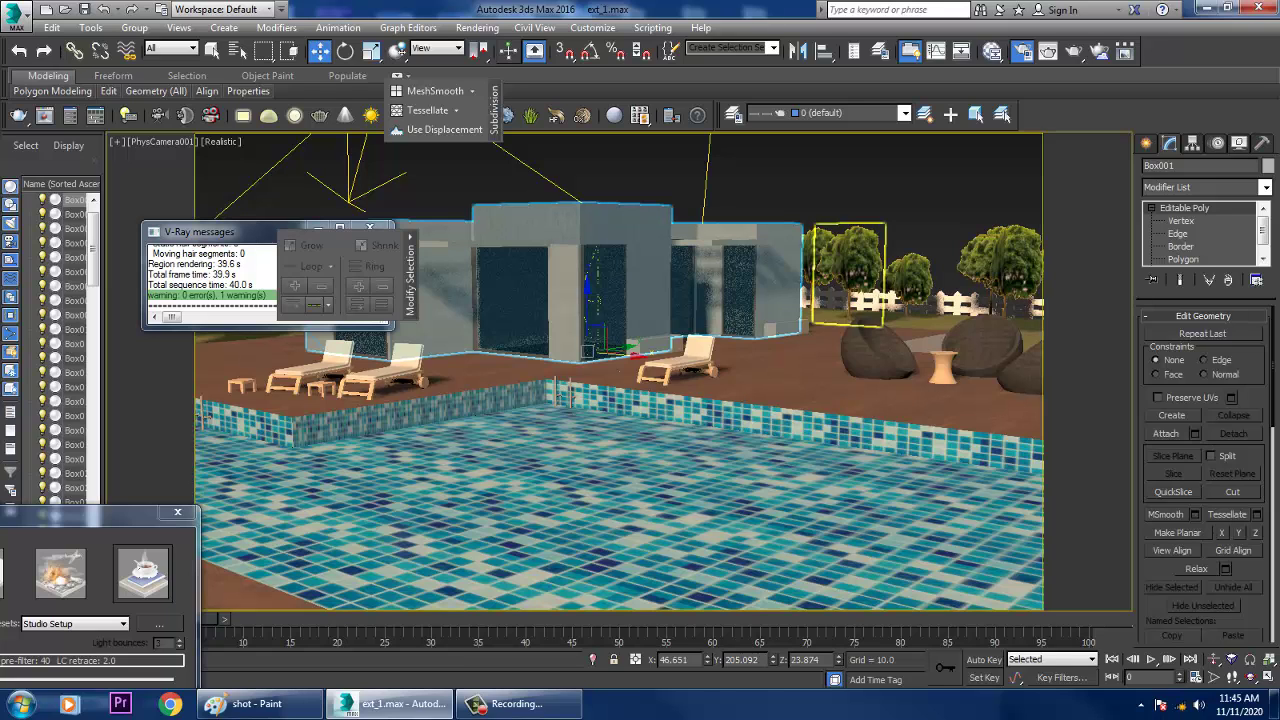
- Open the environment settings, choose a Bitmap as the background's environment map and look through the default images folder
key(8)
click(937, 278)
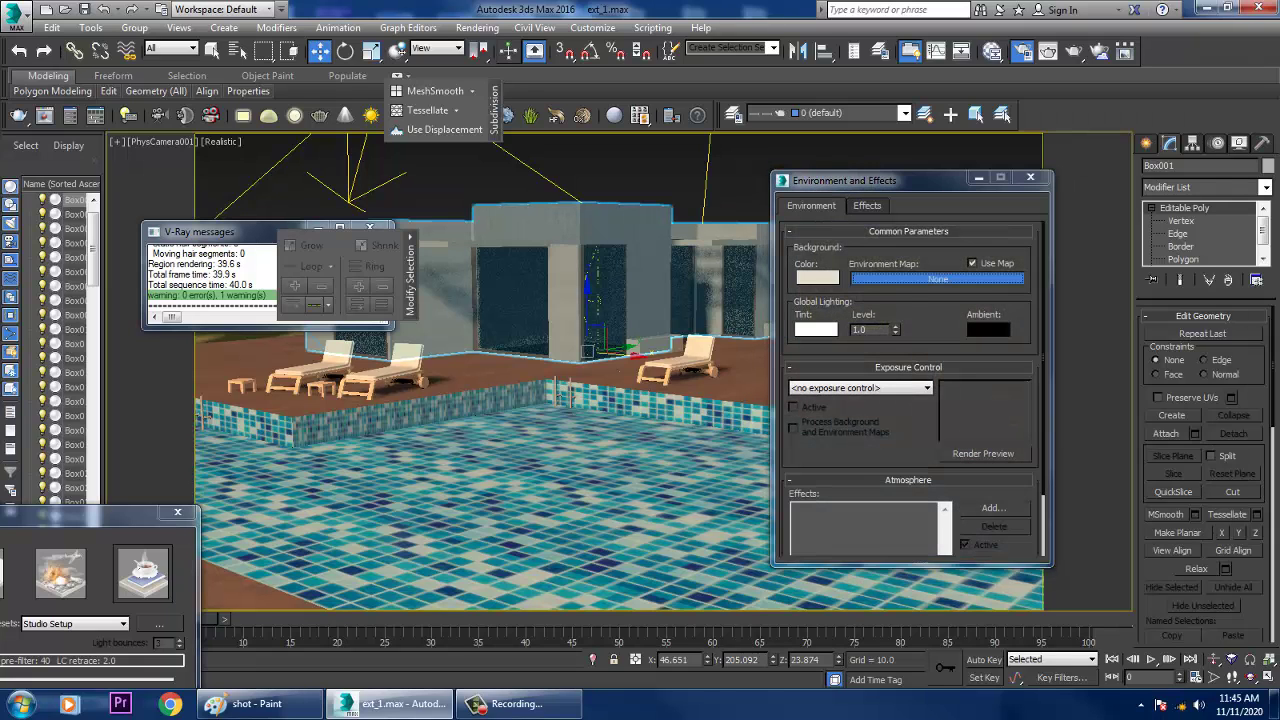
double_click(1150, 292)
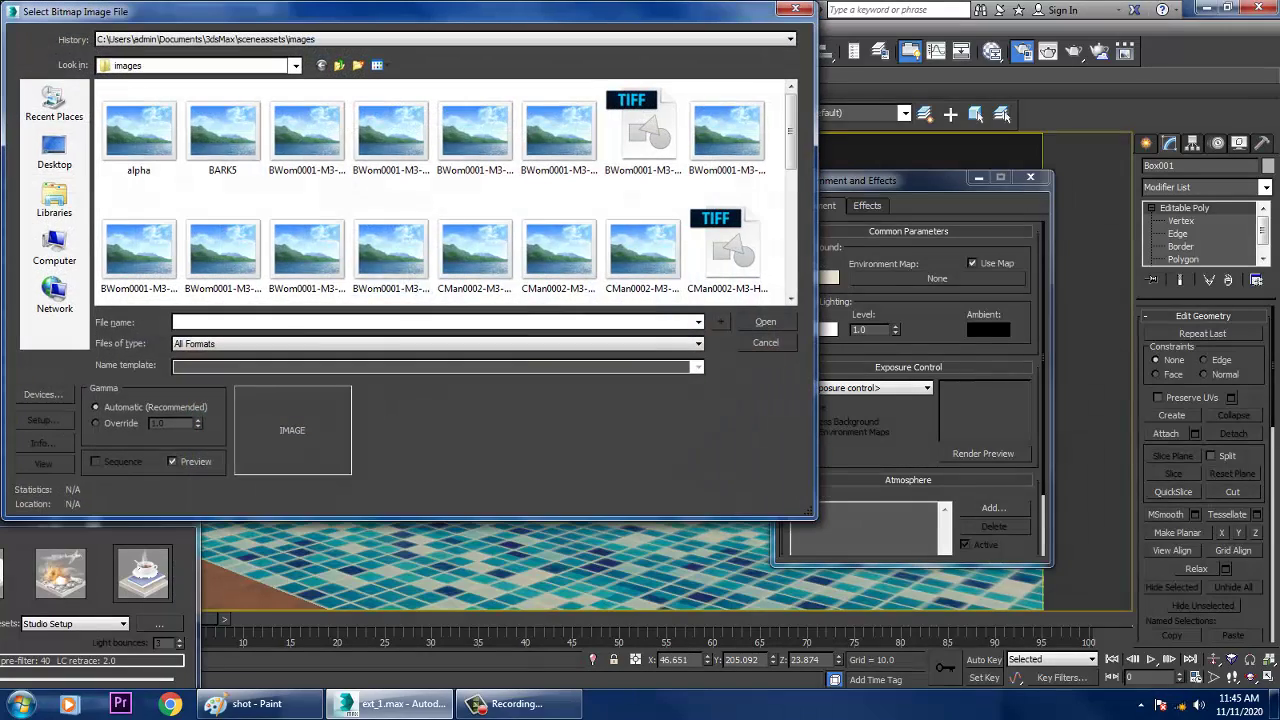
click(139, 140)
key(s)
key(s)
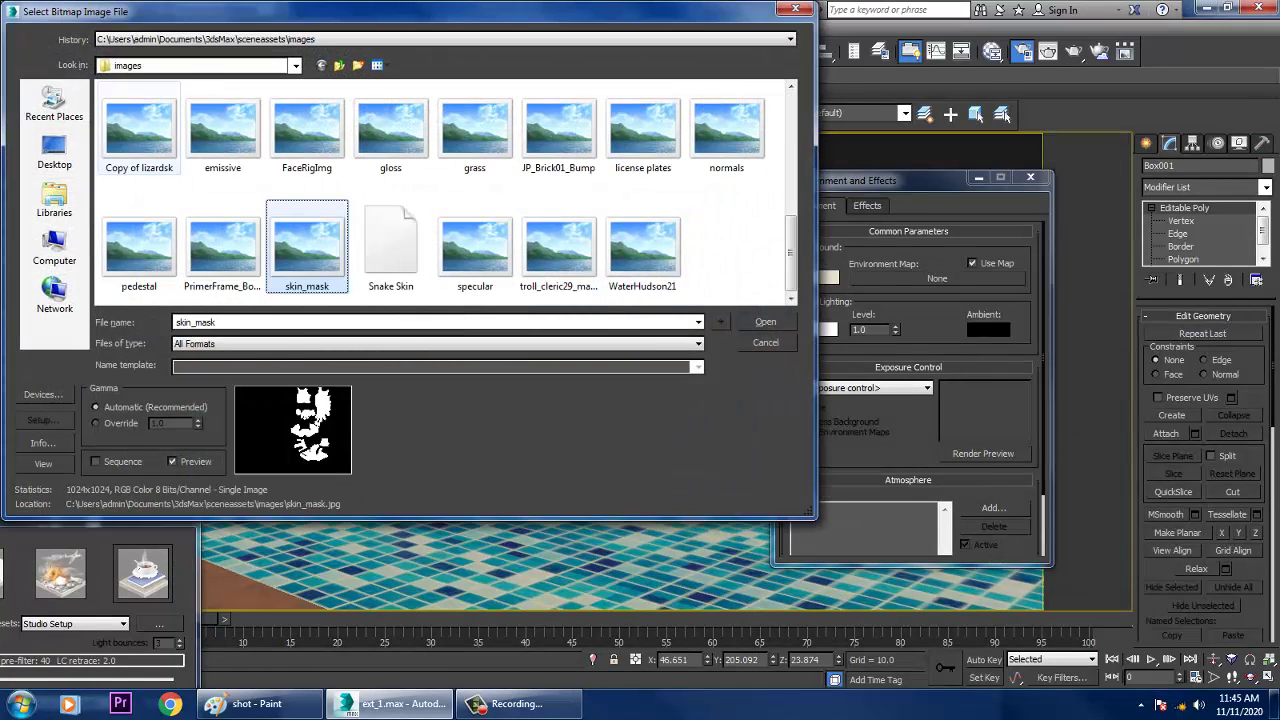
- Browse from the Desktop into the interior folder and open its tex subfolder
click(55, 151)
click(364, 187)
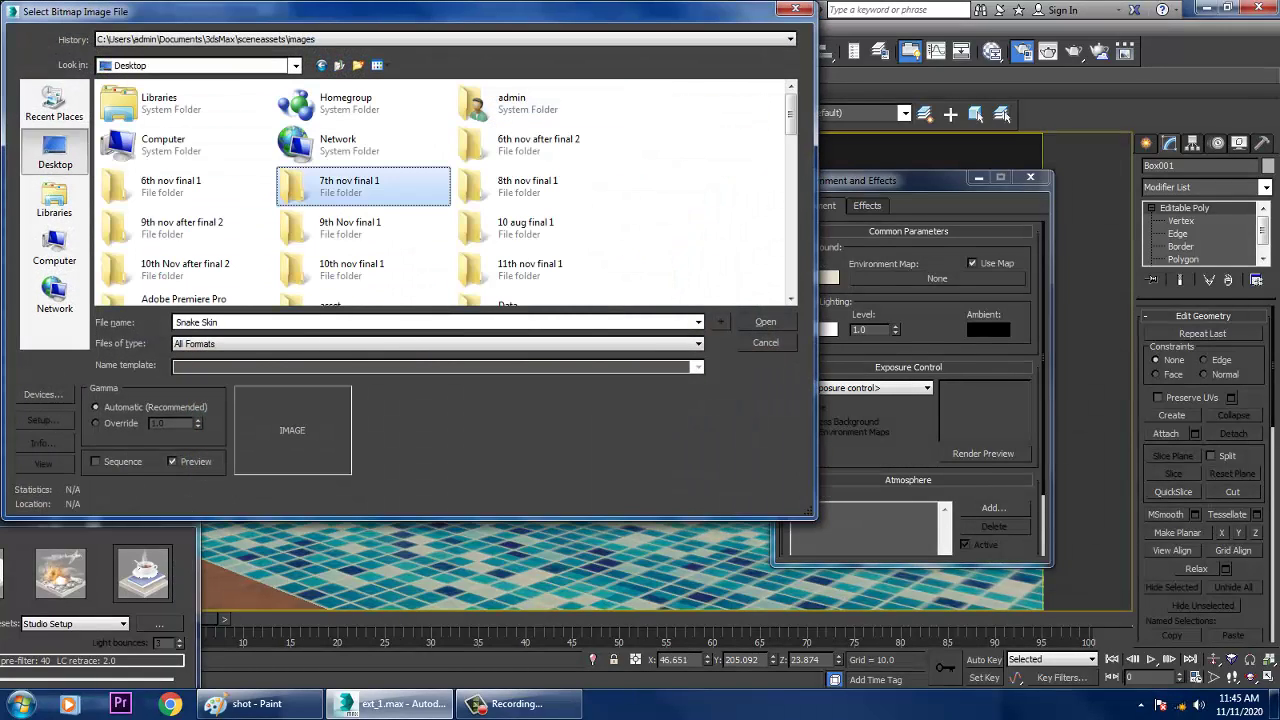
key(i)
key(i)
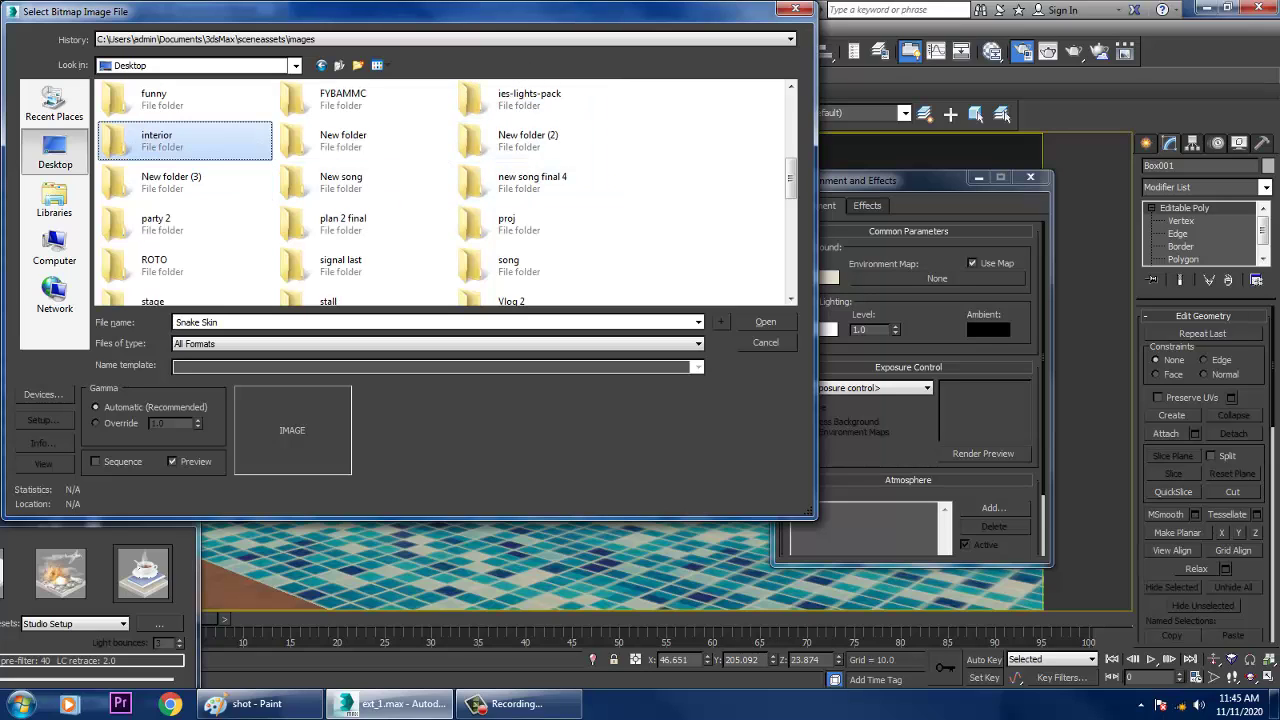
double_click(215, 145)
double_click(222, 130)
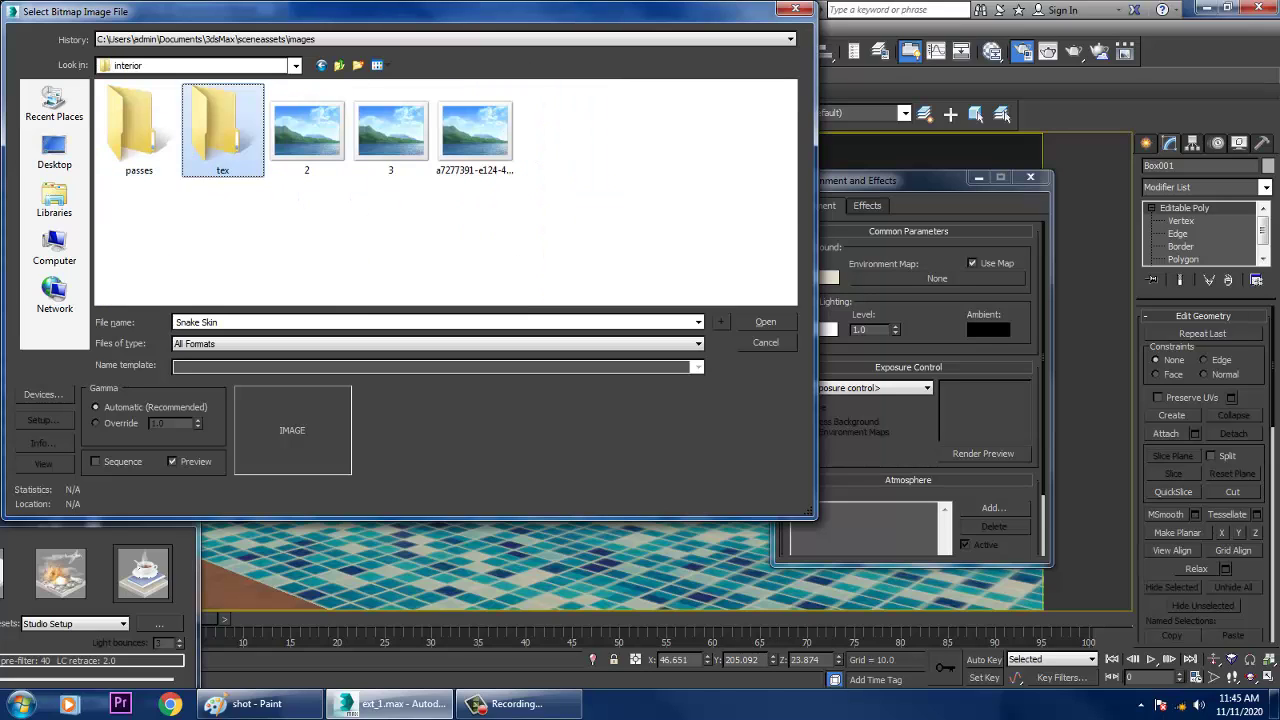
click(222, 135)
- Preview the images in the tex folder to look for a suitable background bitmap
click(139, 132)
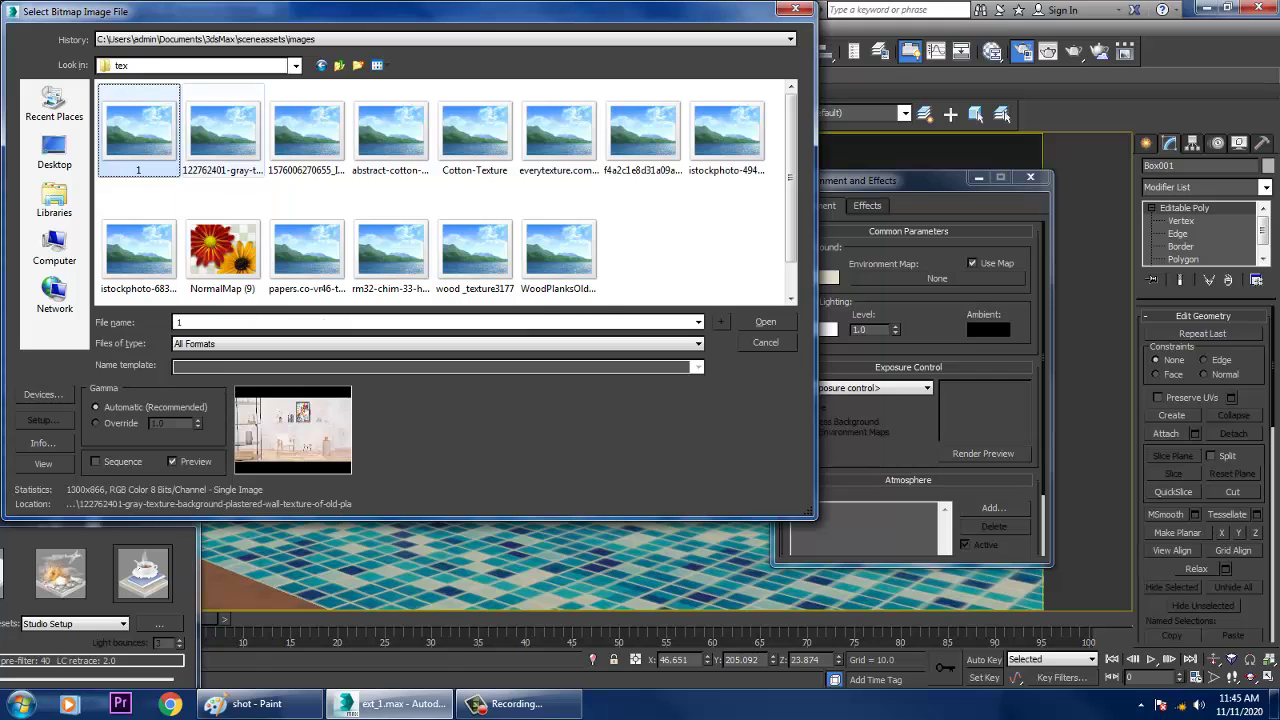
click(223, 132)
click(307, 132)
key(Right)
key(Right)
key(Right)
key(Right)
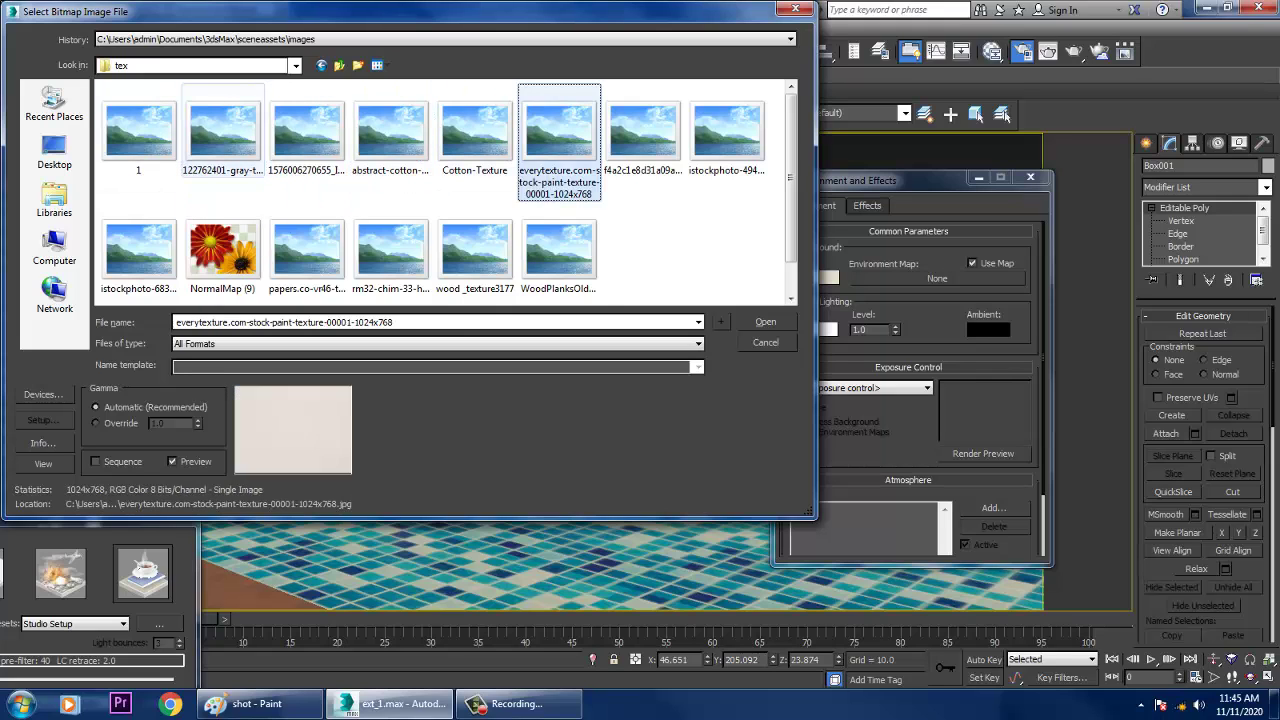
key(Left)
key(Left)
key(Down)
key(Left)
key(Left)
key(Left)
key(Left)
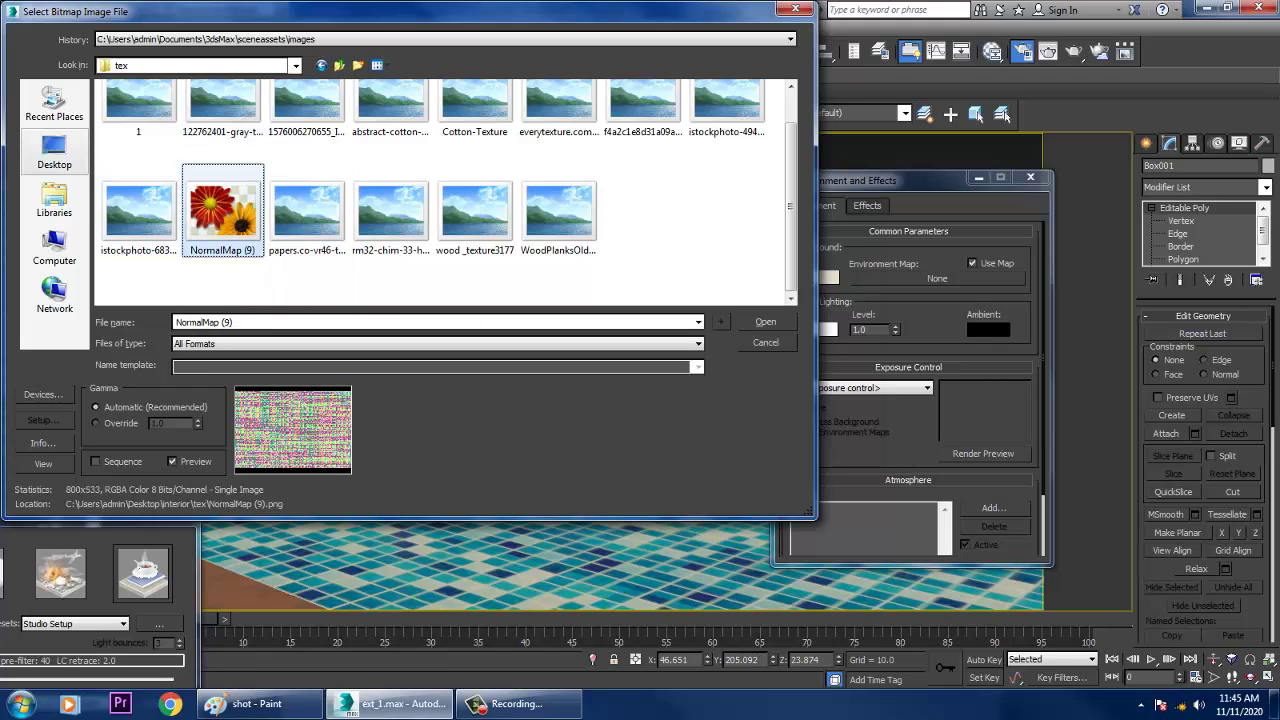
- Return to the Desktop and preview its images from home-slide-2 to the end of the list for a background
click(54, 152)
click(362, 203)
key(h)
key(h)
key(h)
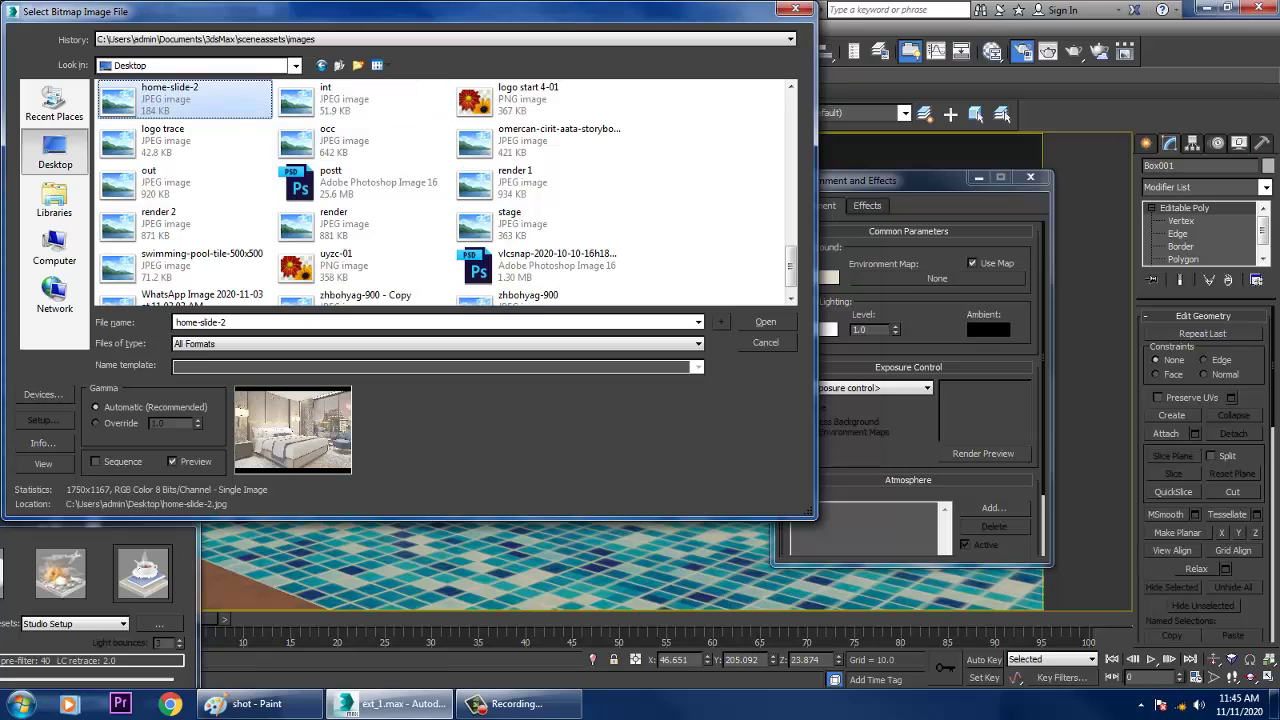
key(Right)
key(Right)
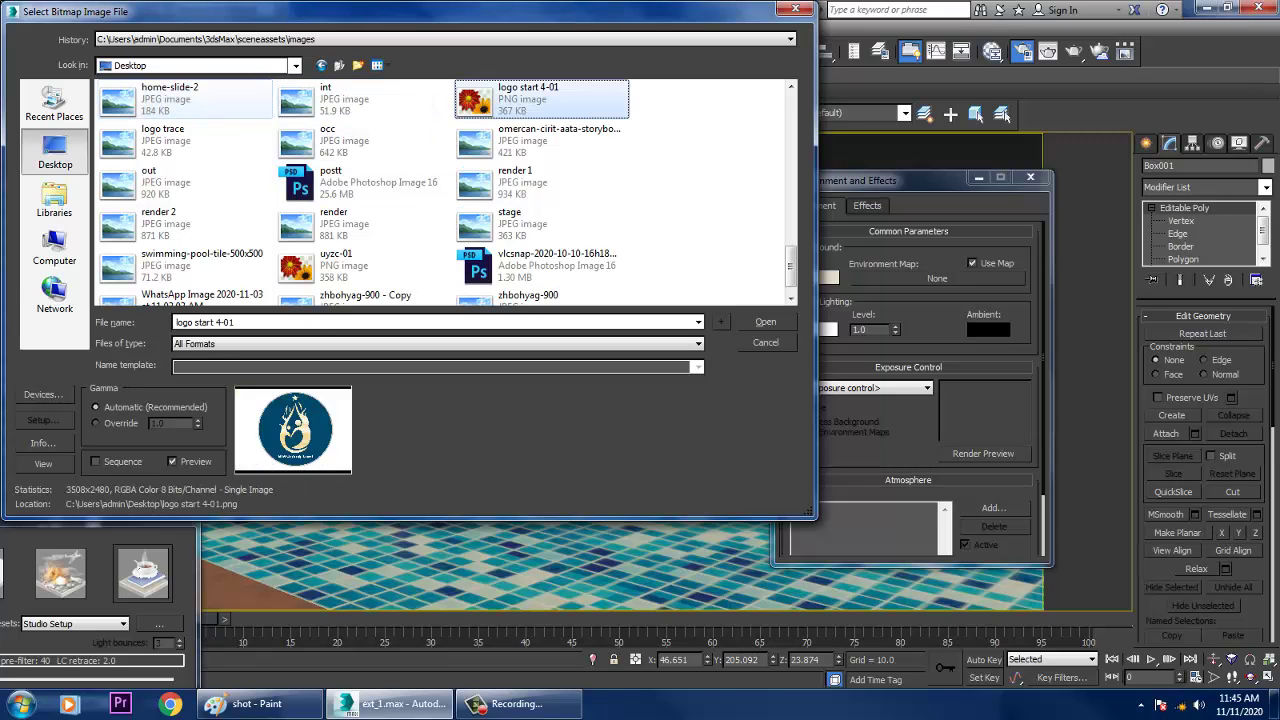
key(Down)
key(Left)
key(Left)
key(Down)
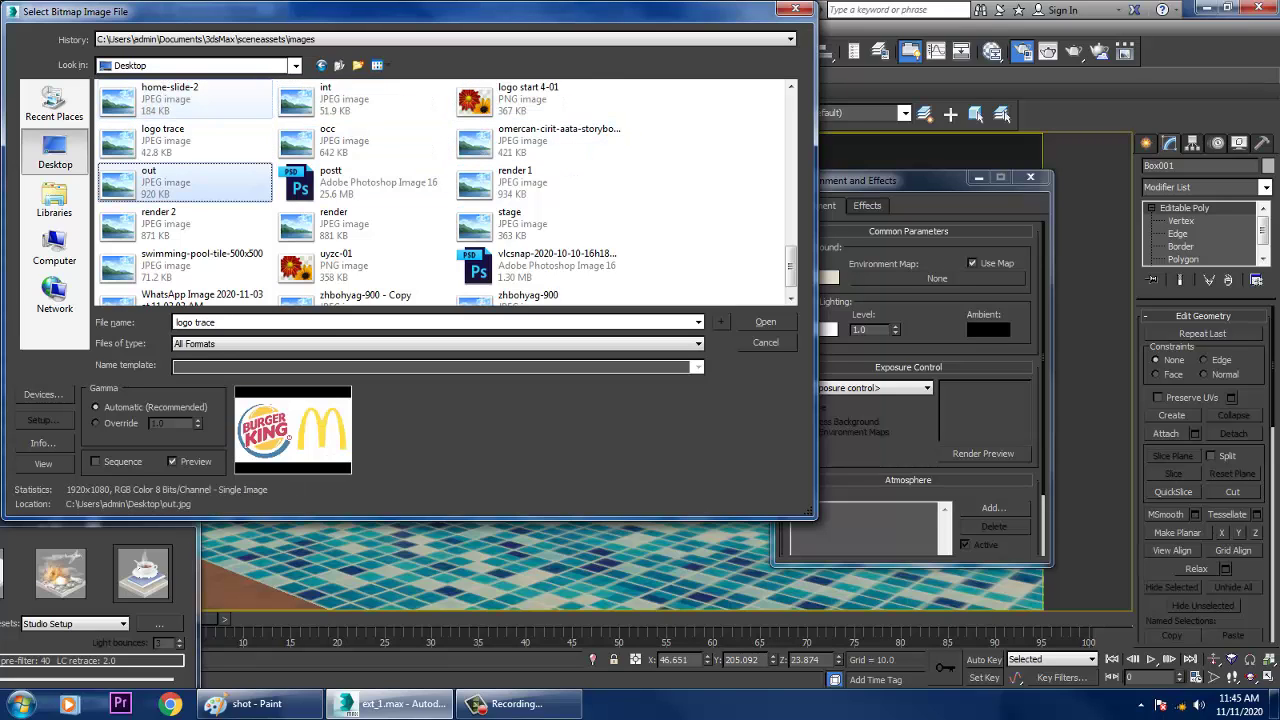
key(Right)
key(Right)
key(Down)
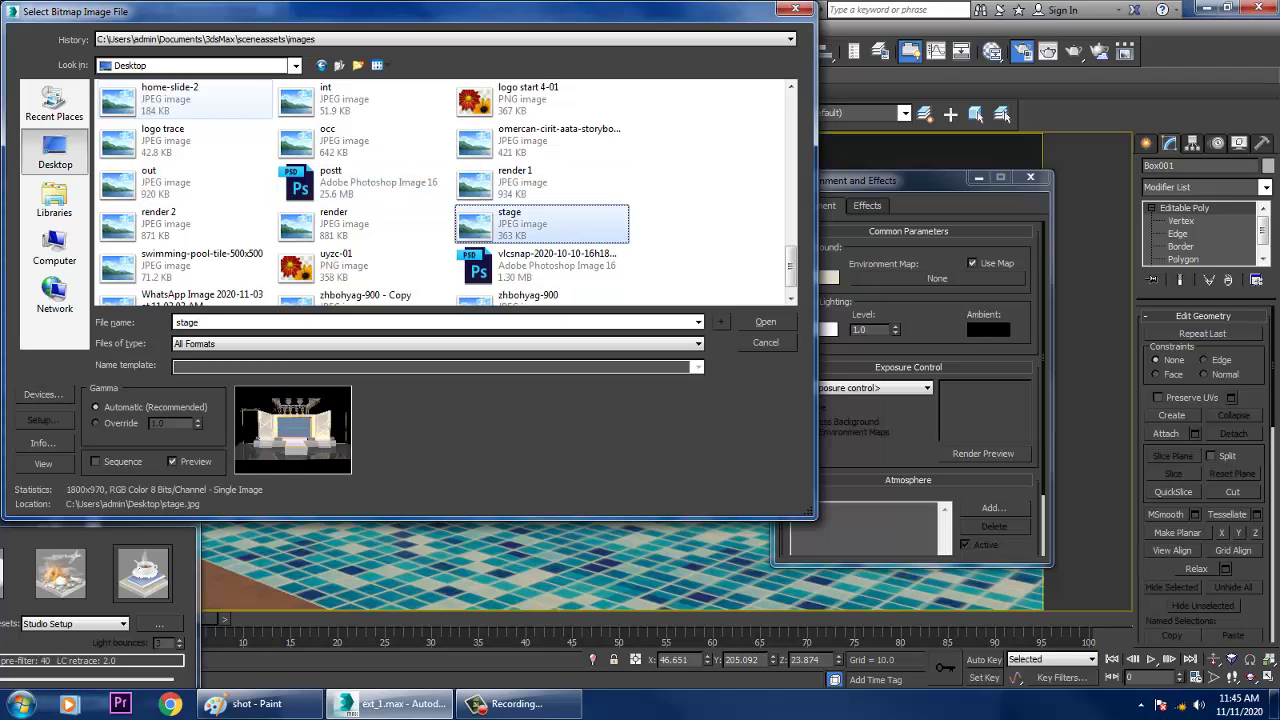
key(Left)
key(Left)
key(Down)
key(Right)
key(Down)
key(Right)
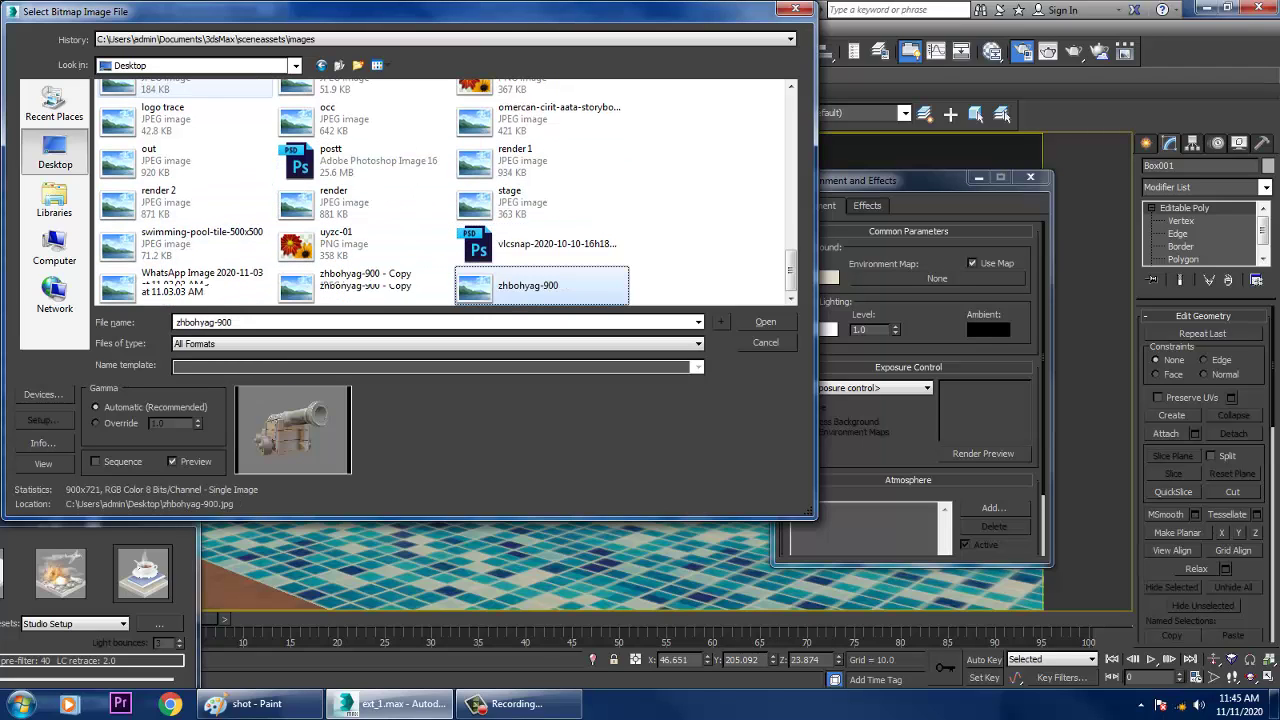
key(Left)
key(Left)
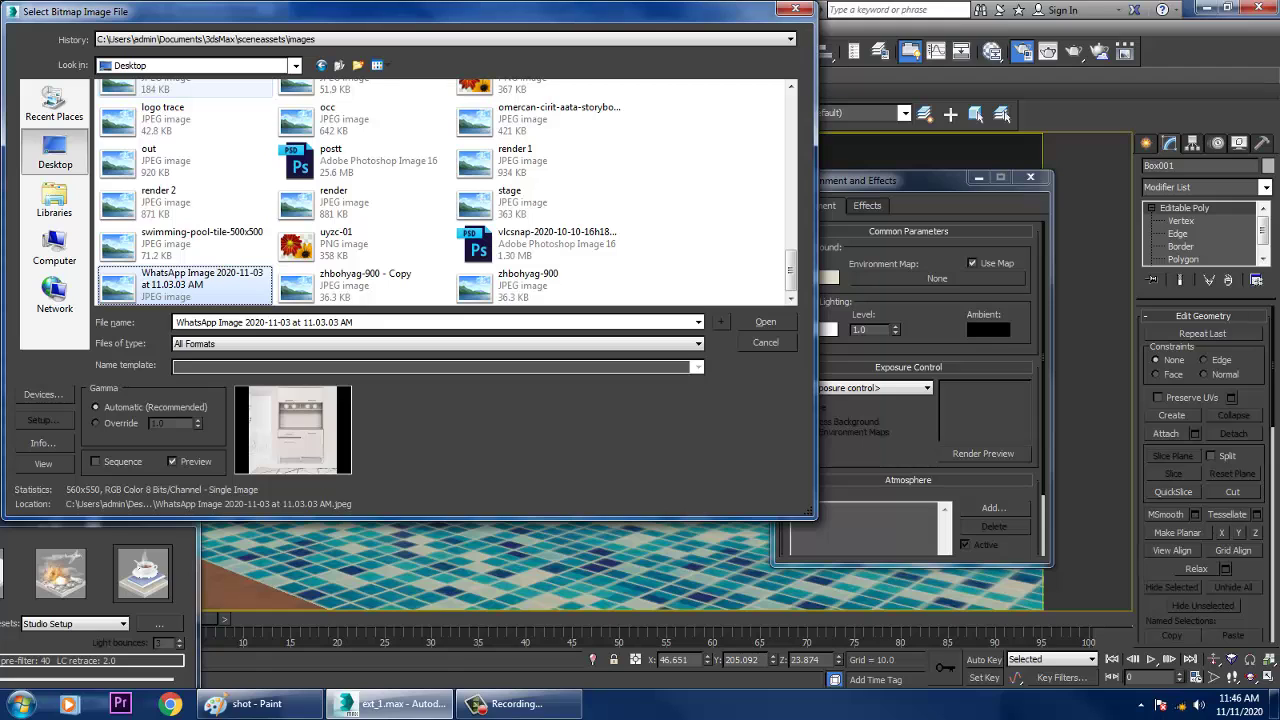
- Go back up through the Desktop listing to its first entries
key(Right)
key(Up)
key(Down)
key(Up)
key(Up)
key(Up)
key(Up)
key(Up)
key(Up)
key(Up)
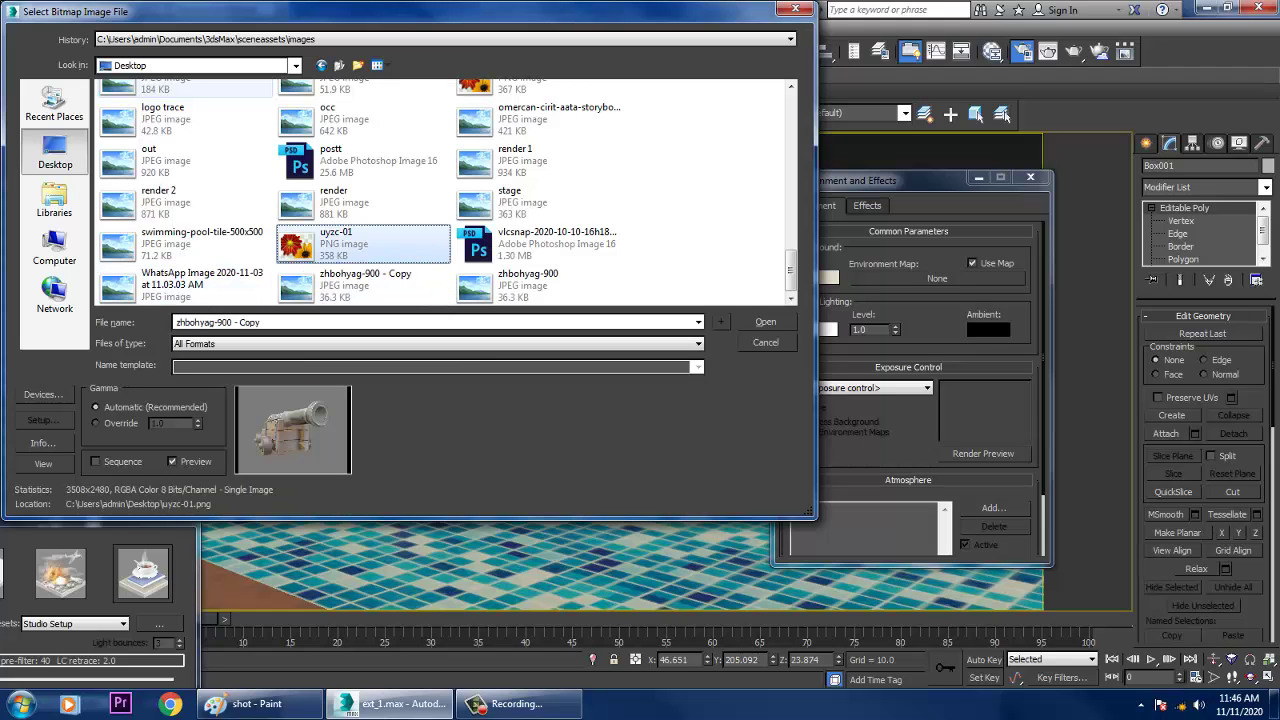
key(Up)
key(Up)
key(Up)
key(Up)
key(Up)
key(Up)
key(Up)
key(Up)
key(Up)
key(Up)
key(Up)
key(Up)
key(Up)
key(Up)
key(Up)
key(Up)
key(Up)
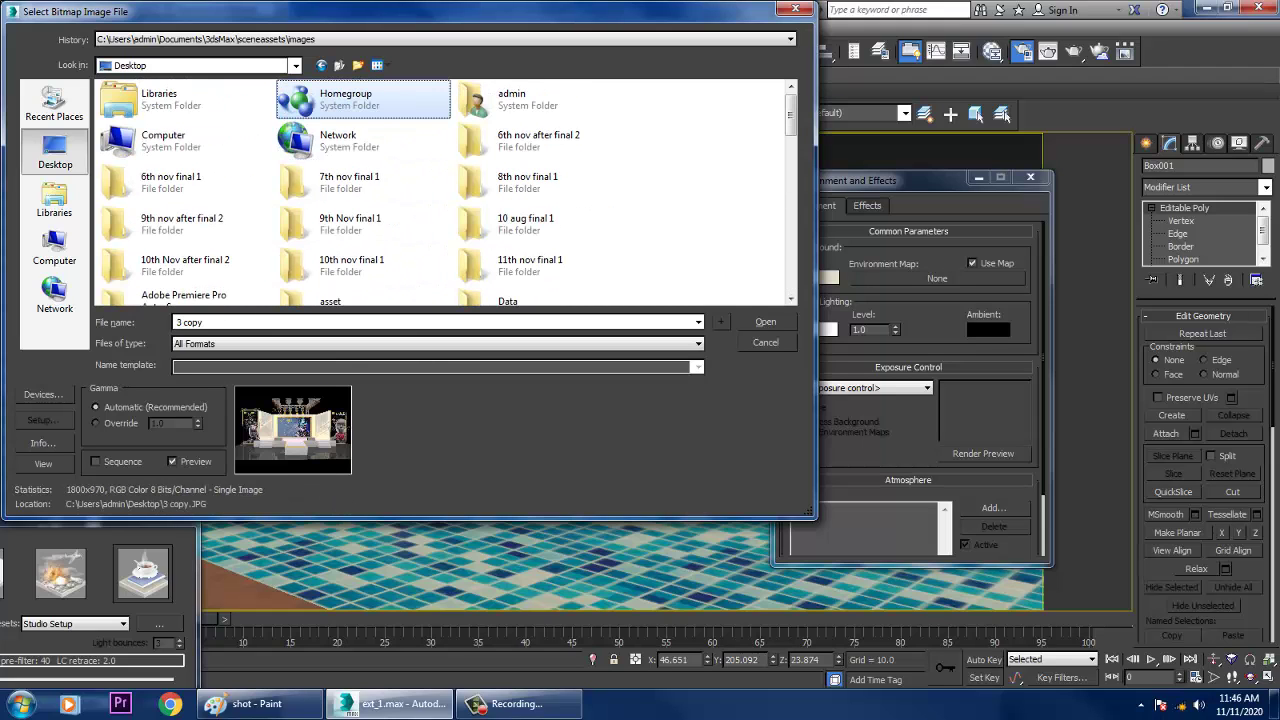
- Look through the Desktop folders from the beginning of the list down to the stage folder
key(Left)
key(Down)
key(Down)
key(Down)
key(Down)
key(Down)
key(Down)
key(Down)
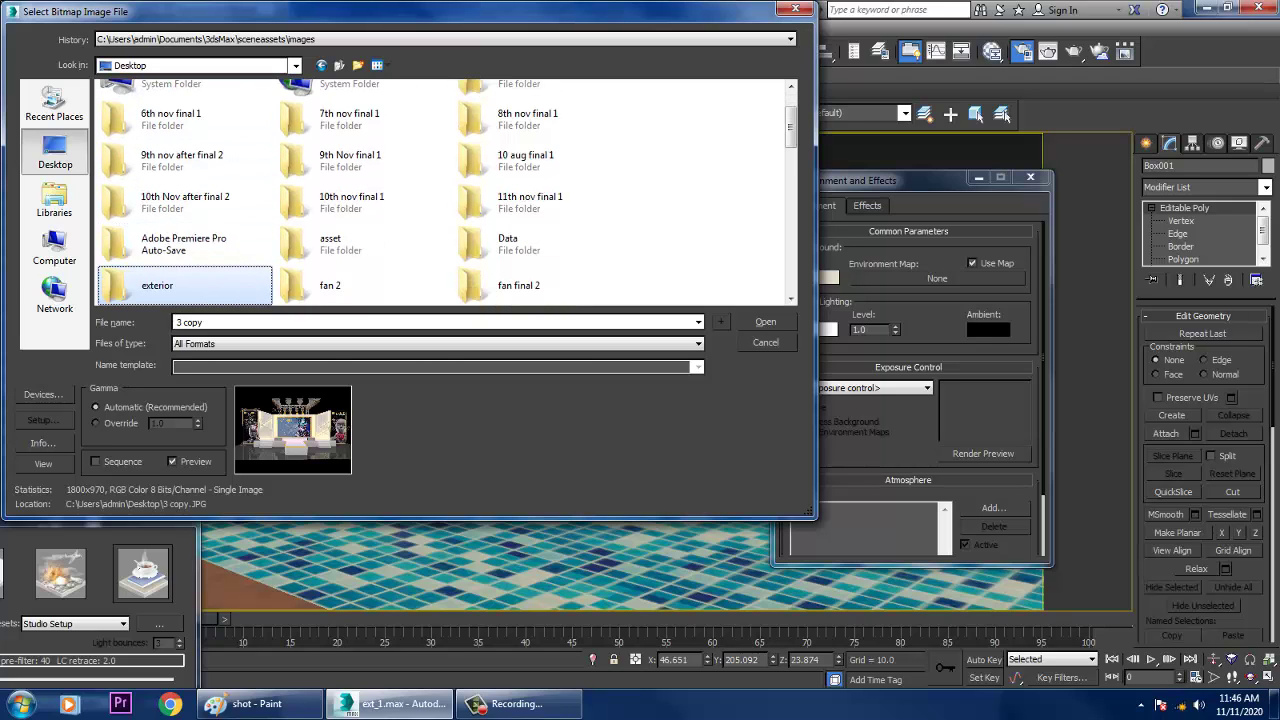
key(Up)
key(Down)
key(Down)
key(Down)
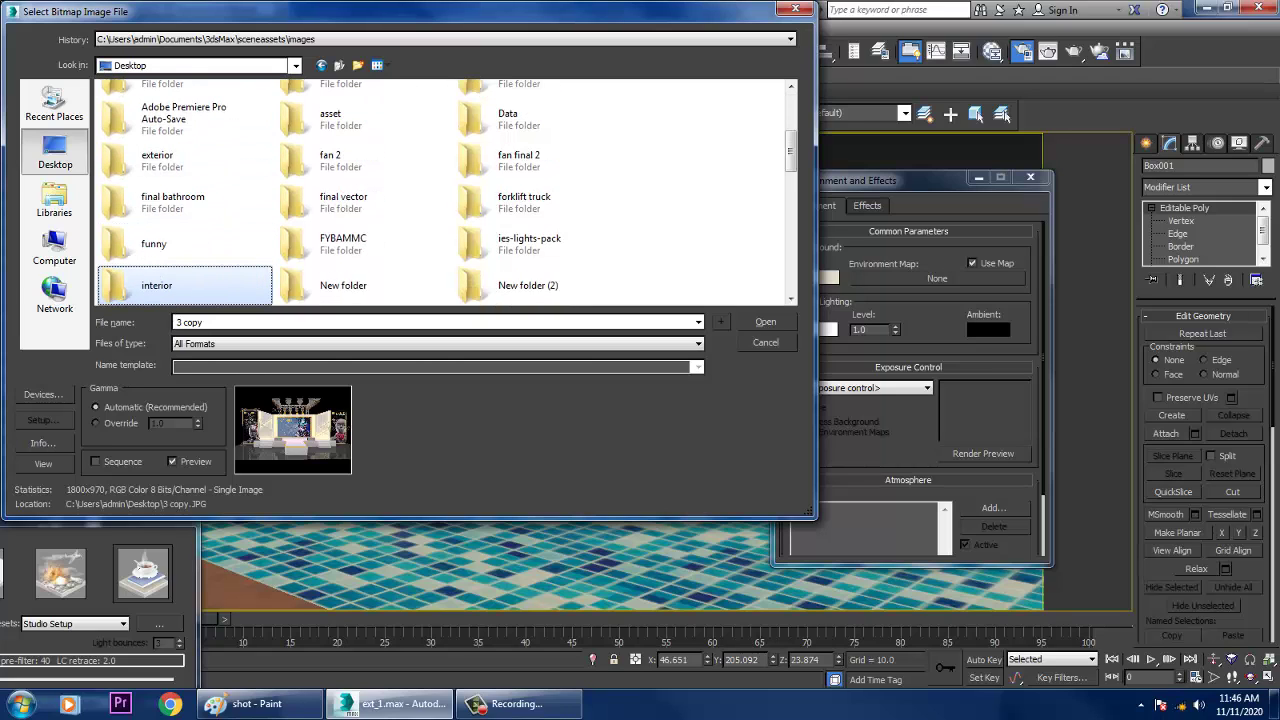
key(Down)
key(Down)
key(Down)
key(Down)
key(Down)
key(Down)
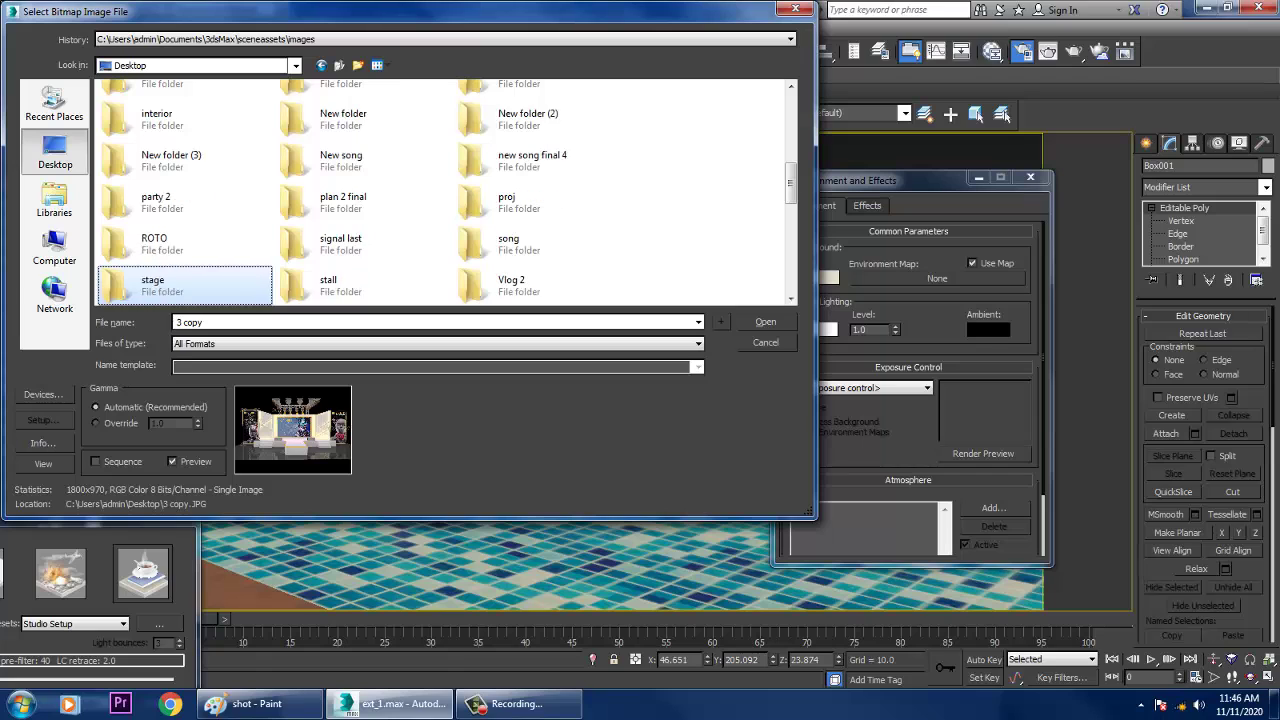
- Check the image and video files listed after the Desktop folders, then leave the bitmap file selection
key(Right)
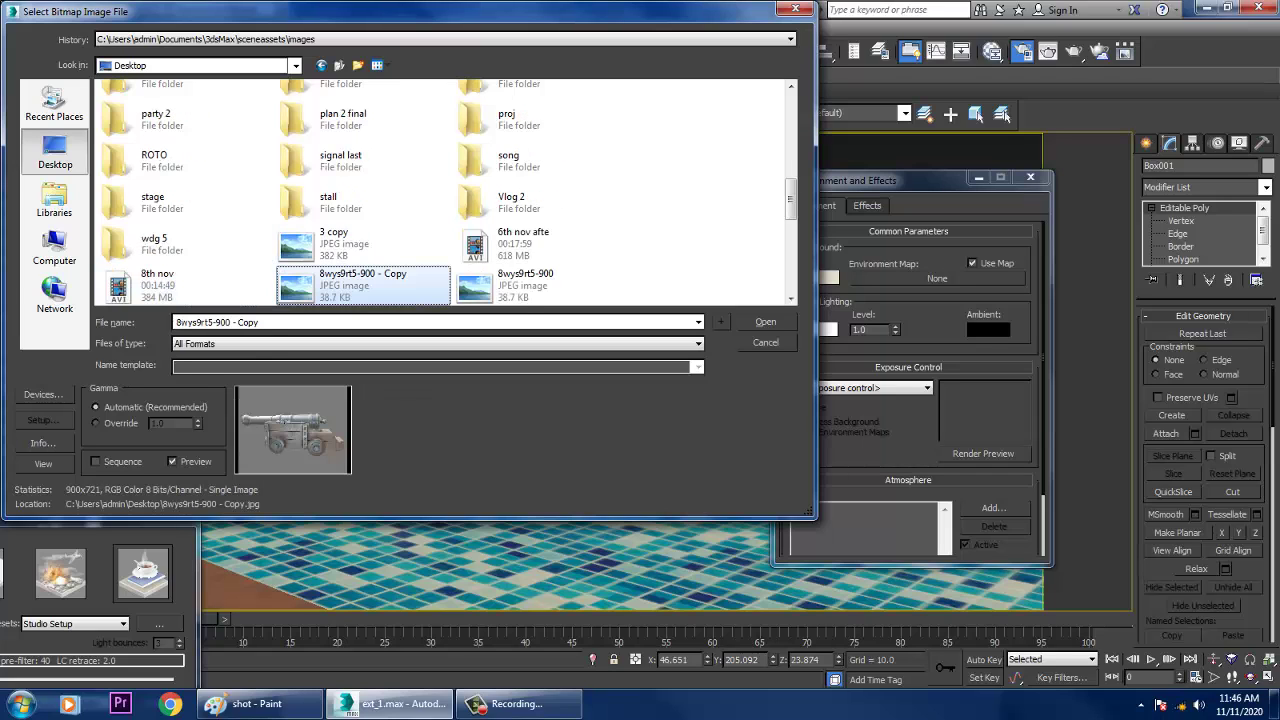
key(Up)
key(Right)
key(Down)
key(Left)
key(Left)
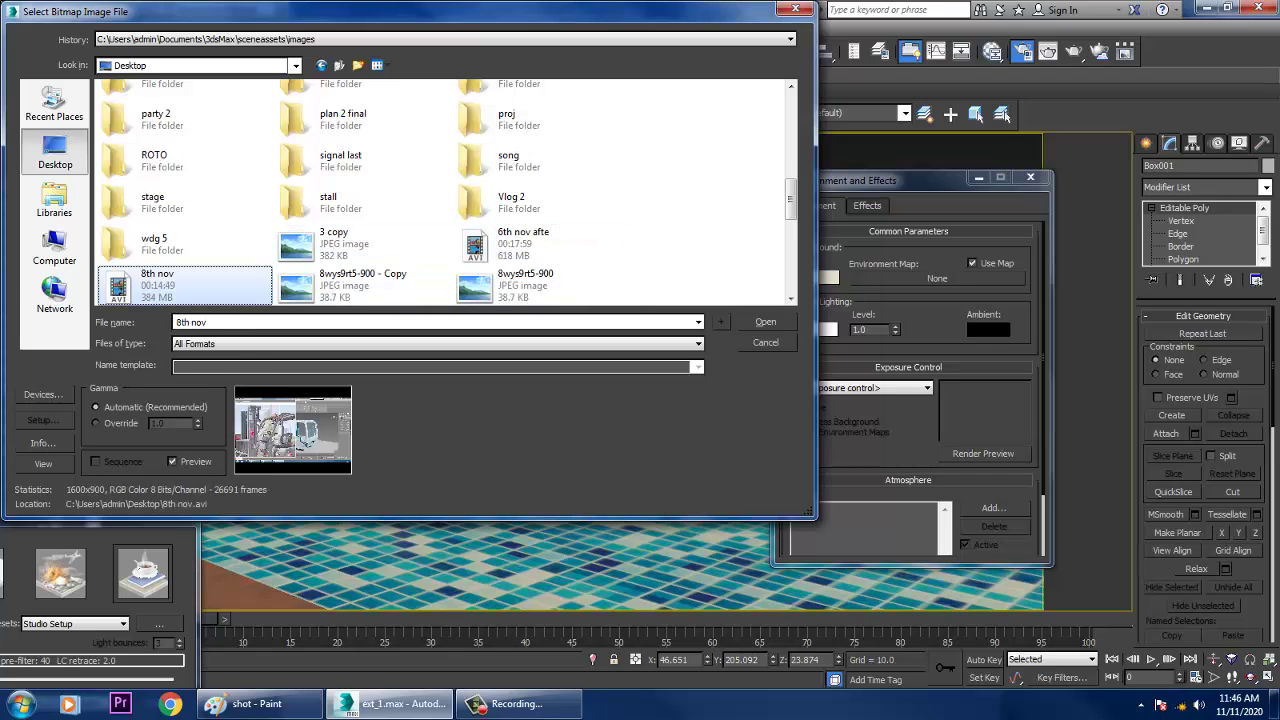
key(Down)
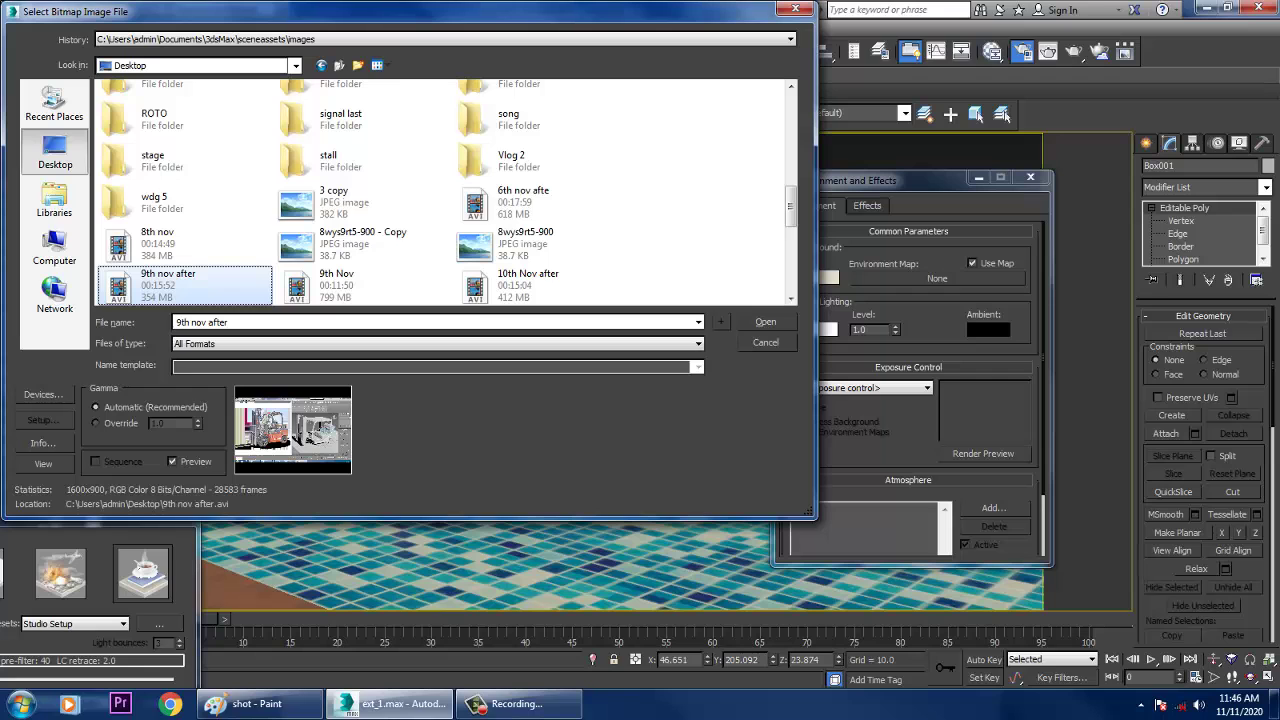
key(Return)
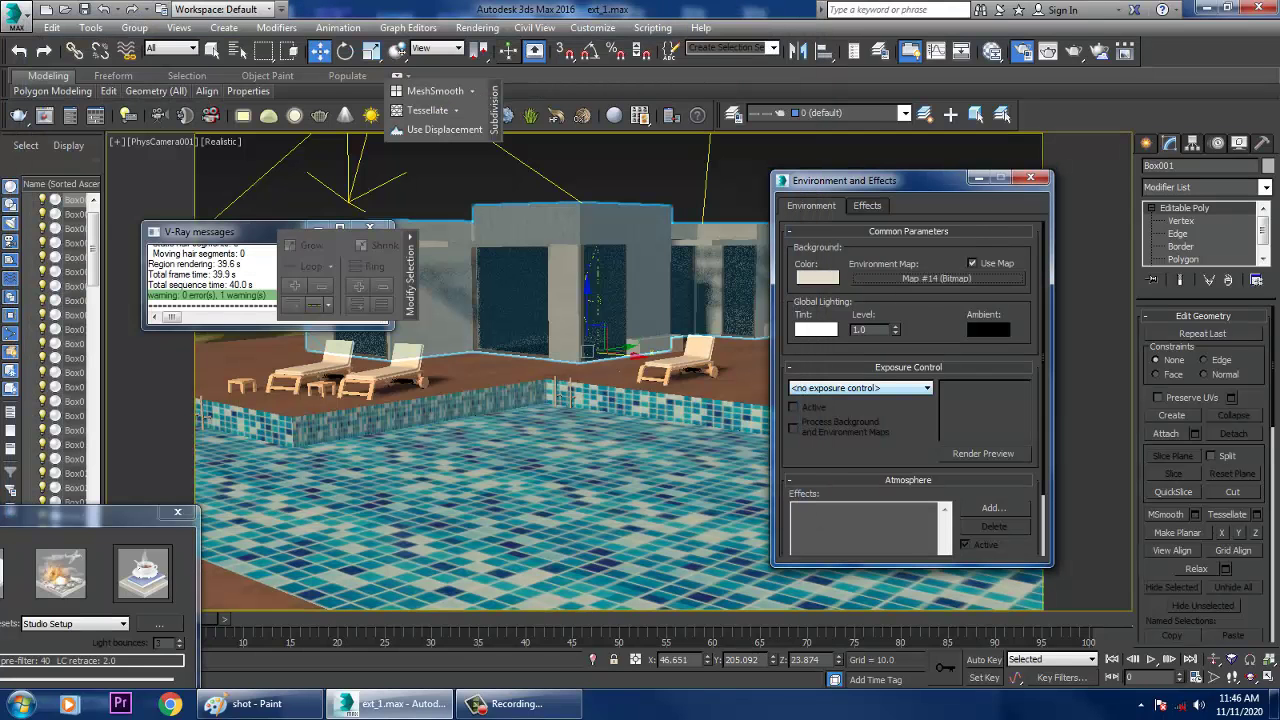
- Search the whole computer for "sky" in Windows Explorer and open the SKY image for viewing
click(20, 703)
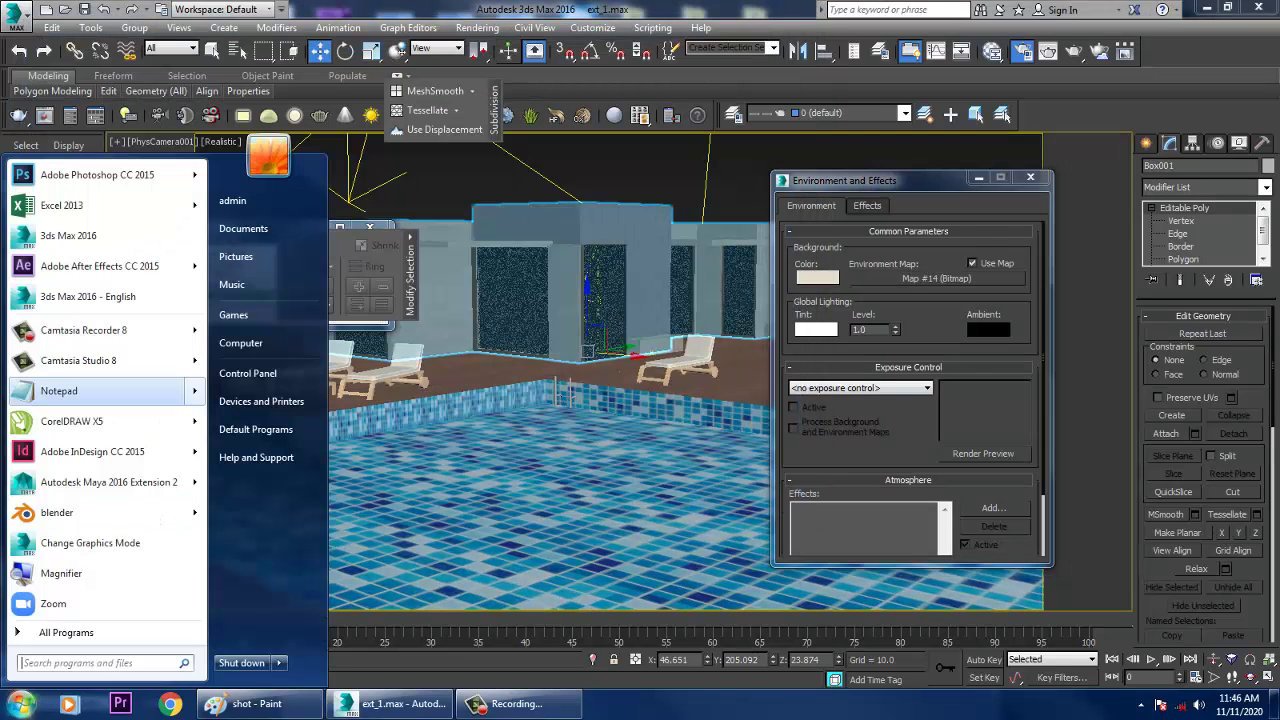
click(241, 343)
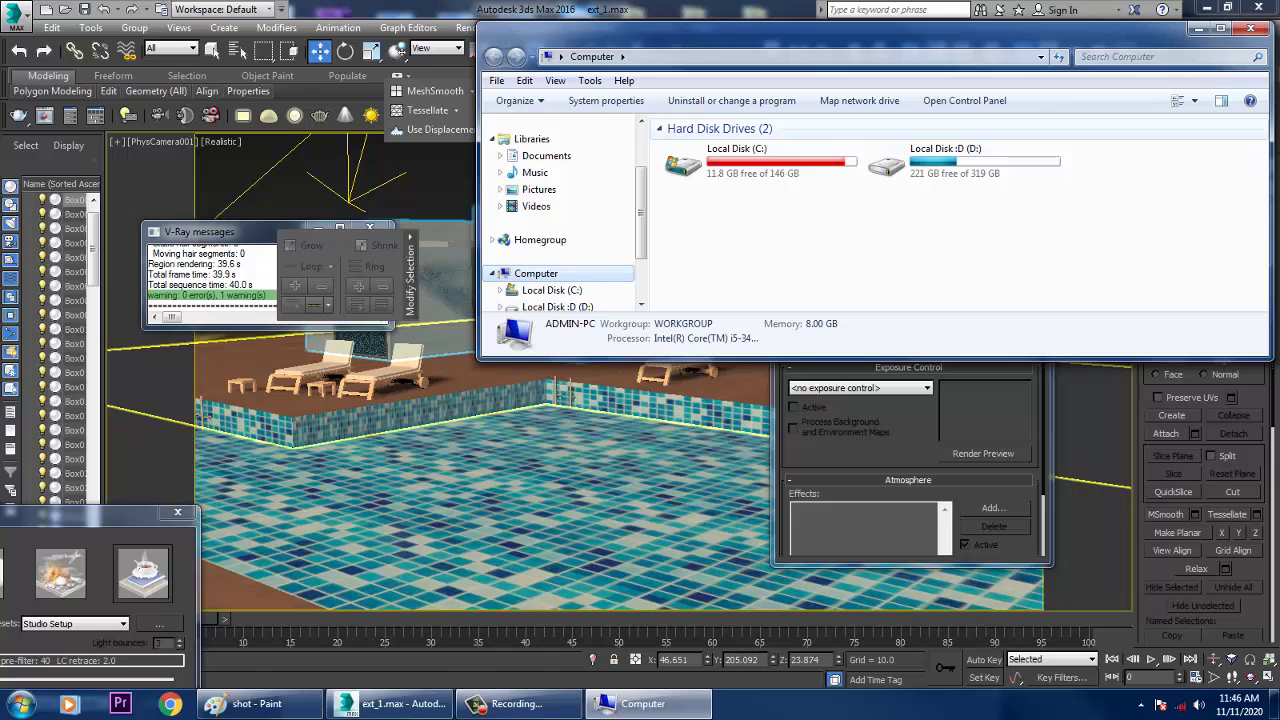
click(1160, 57)
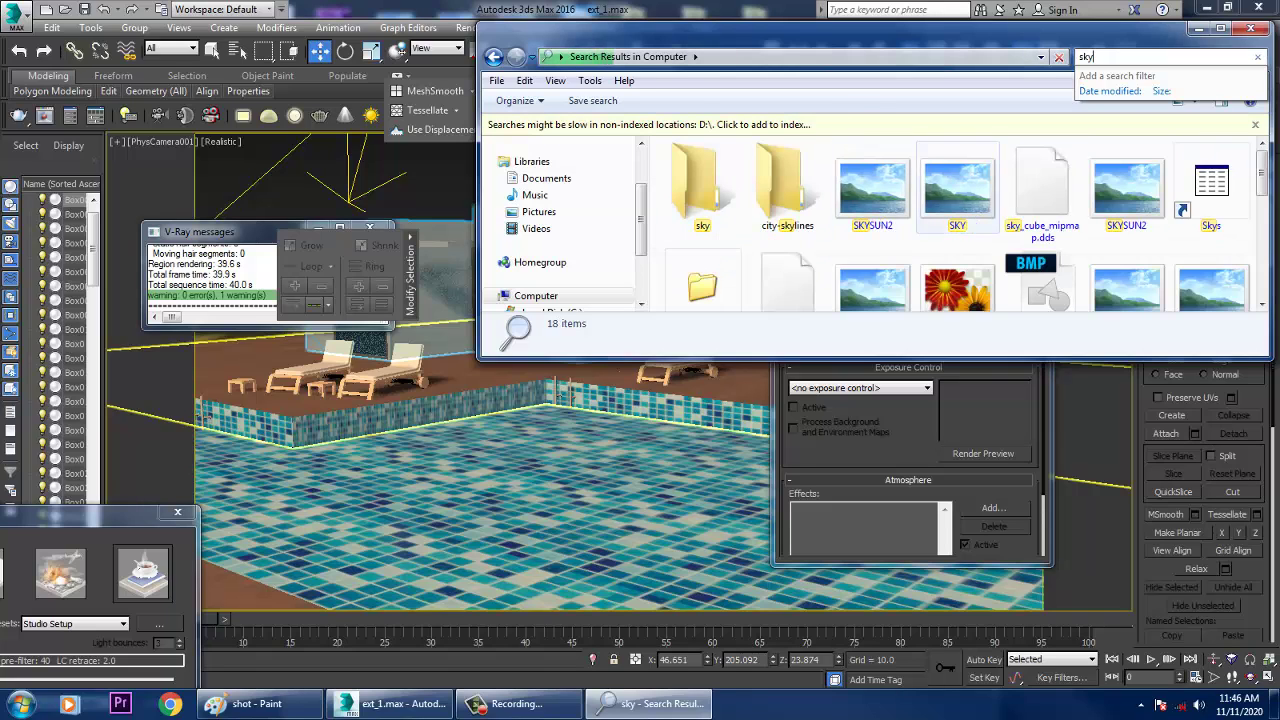
click(1042, 200)
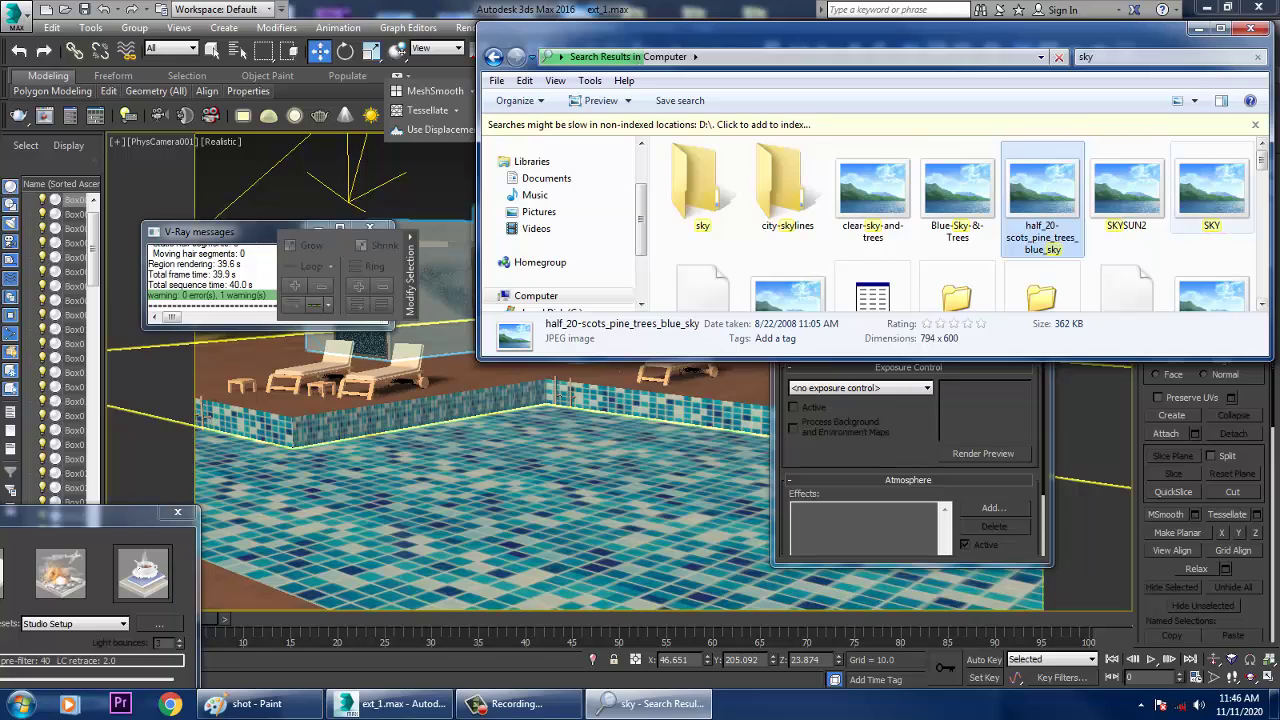
double_click(1212, 190)
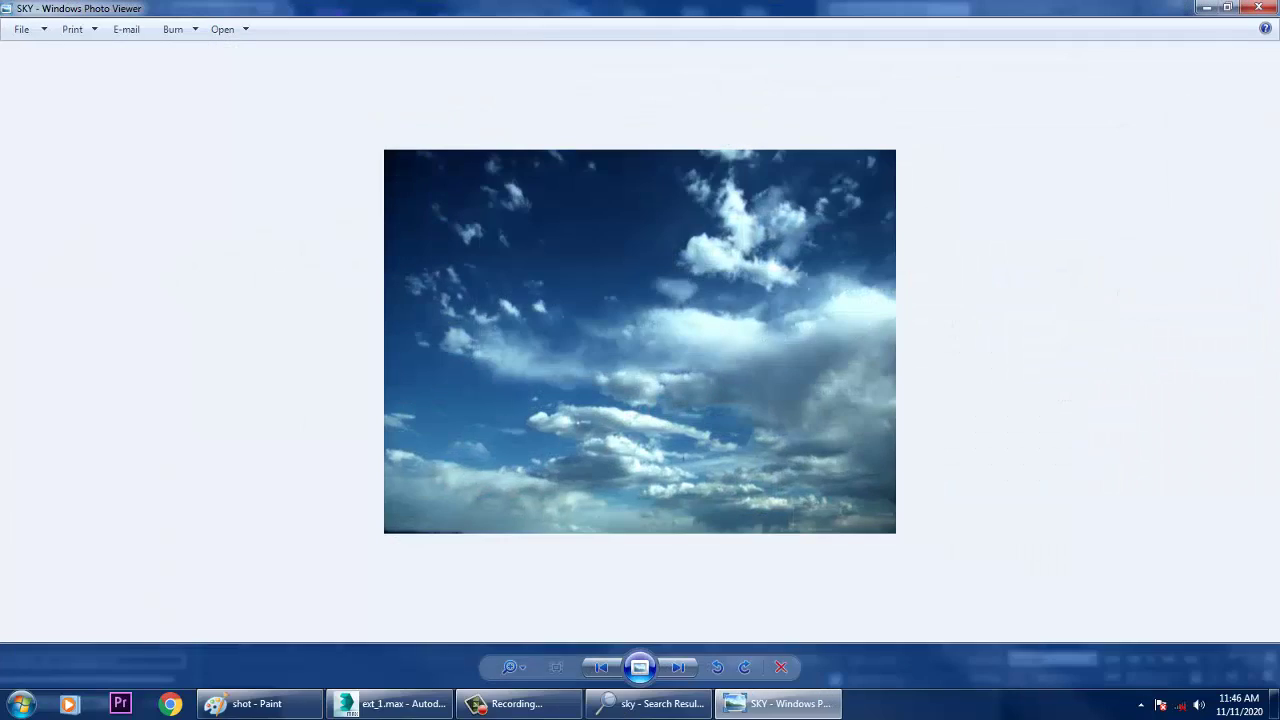
- Close the SKY image and preview the pine-tree sky photo and a sky-bg image from the search results
click(1258, 7)
double_click(1212, 242)
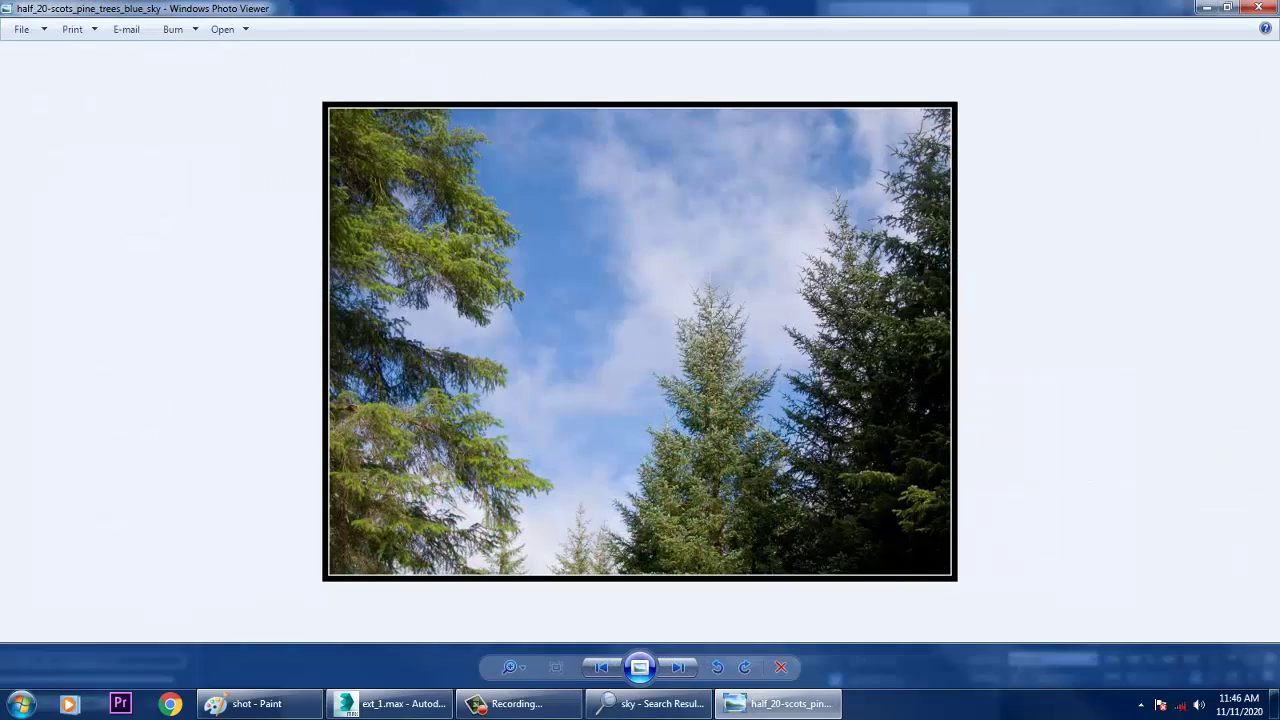
click(1258, 7)
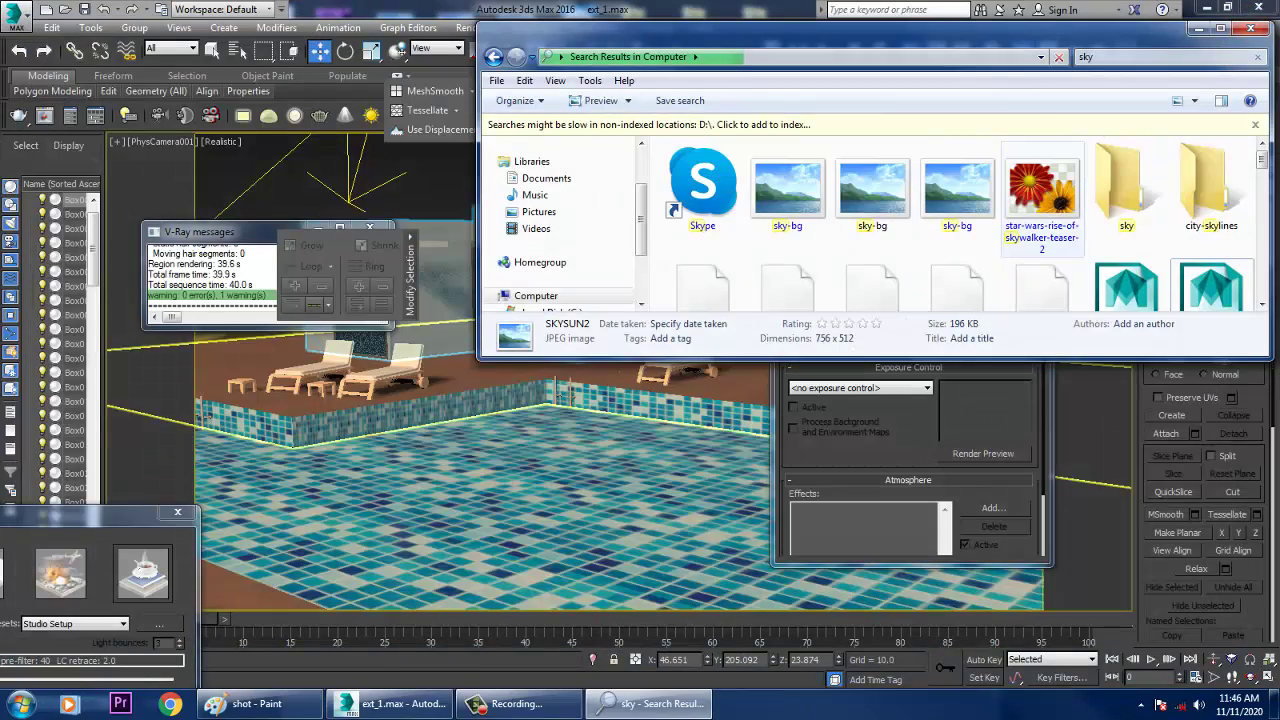
double_click(957, 190)
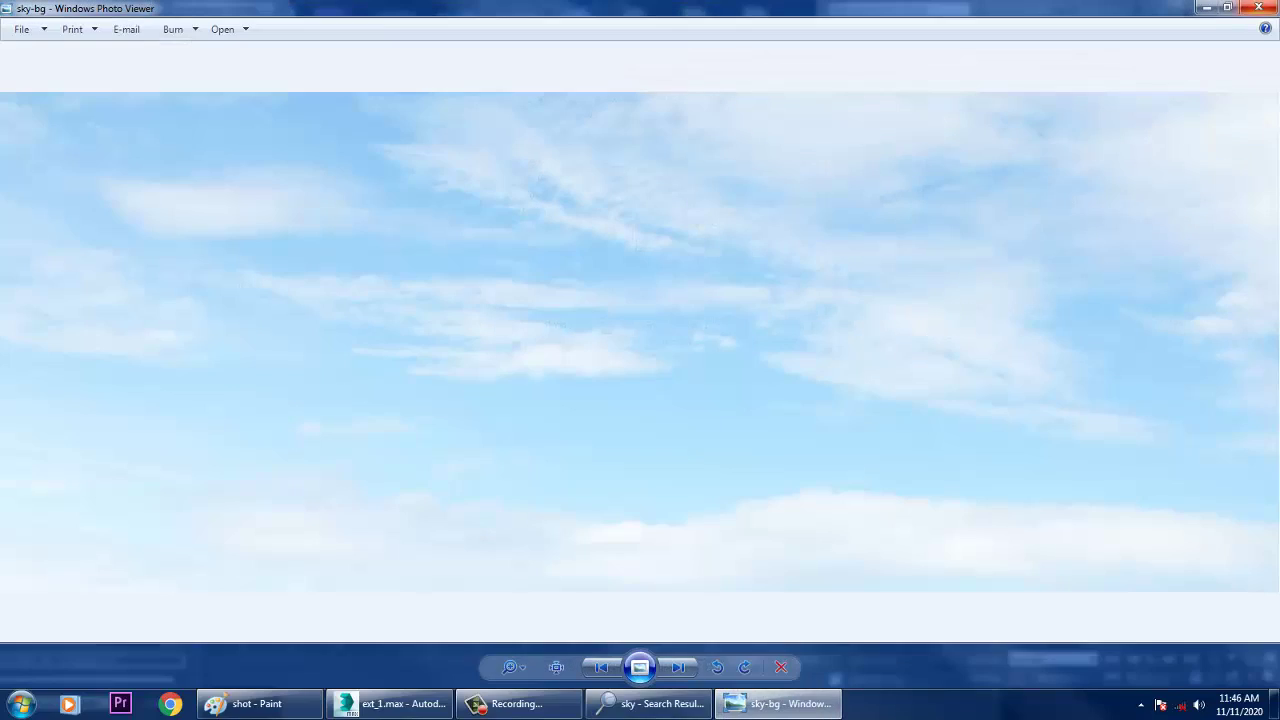
click(1258, 7)
- Copy the previewed sky-bg image from the search results into the texture folder inside the Desktop's exterior folder
right_click(941, 180)
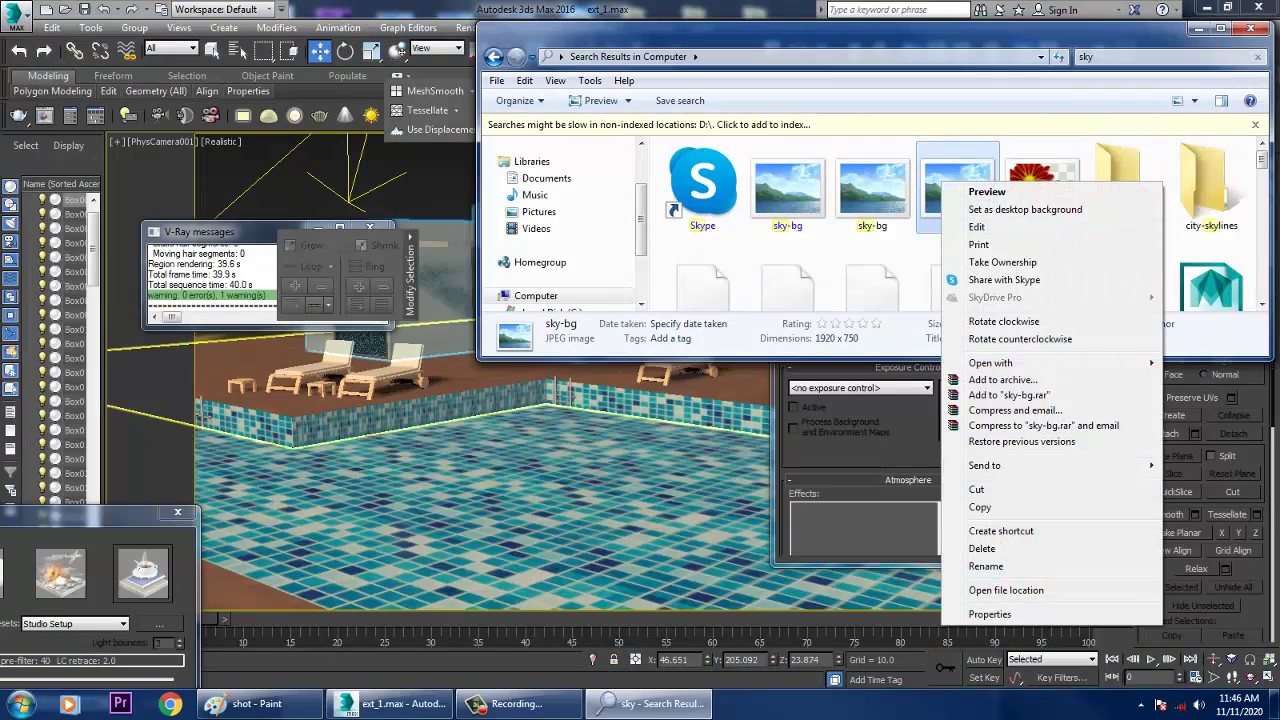
click(979, 507)
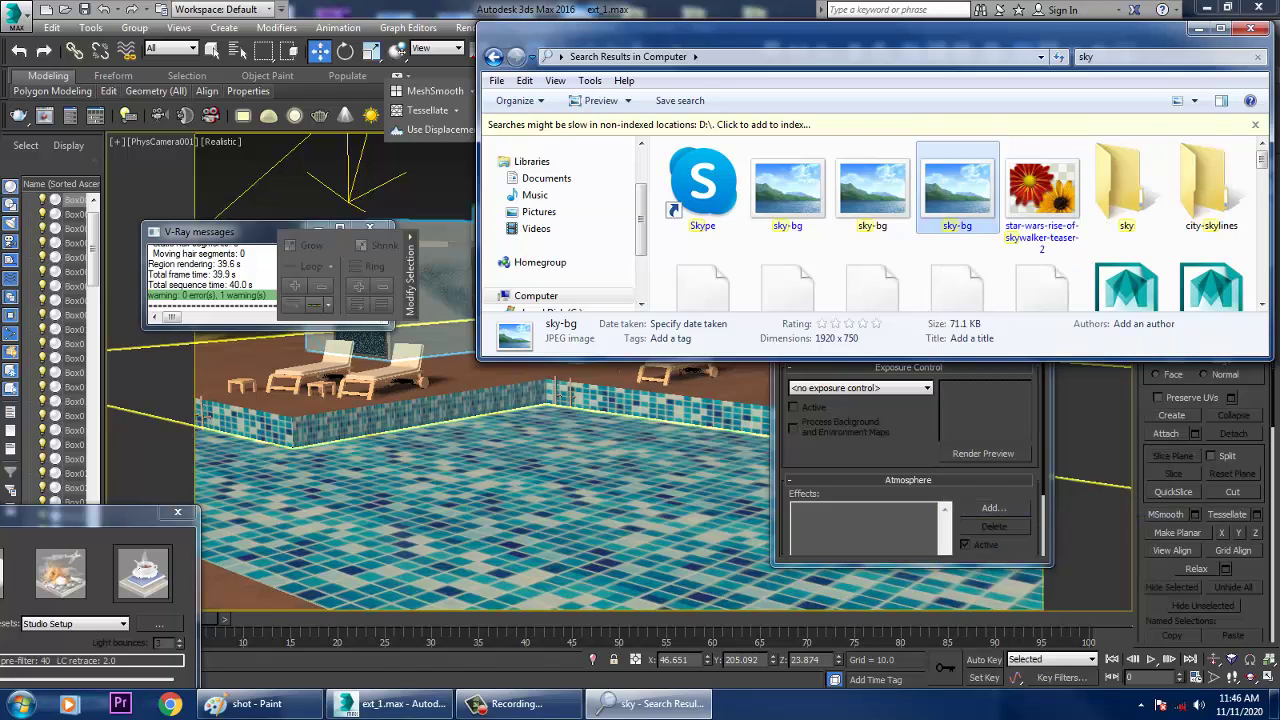
key(super+d)
click(698, 205)
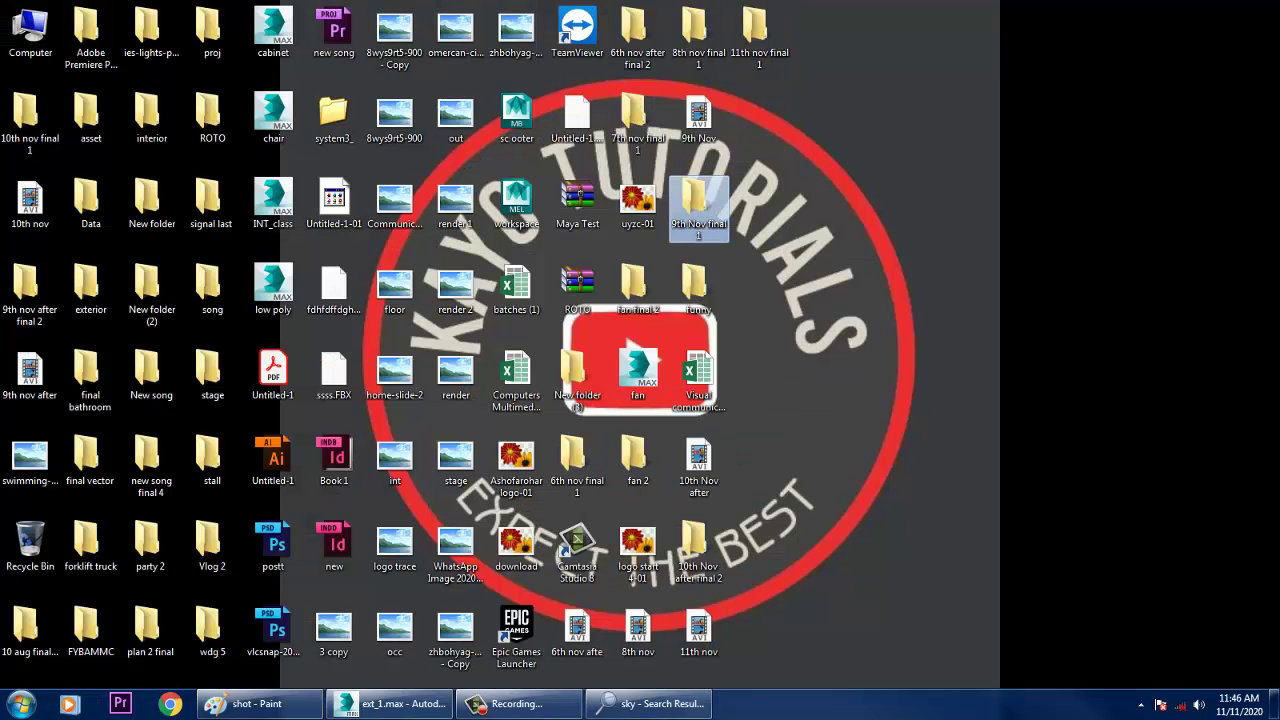
key(e)
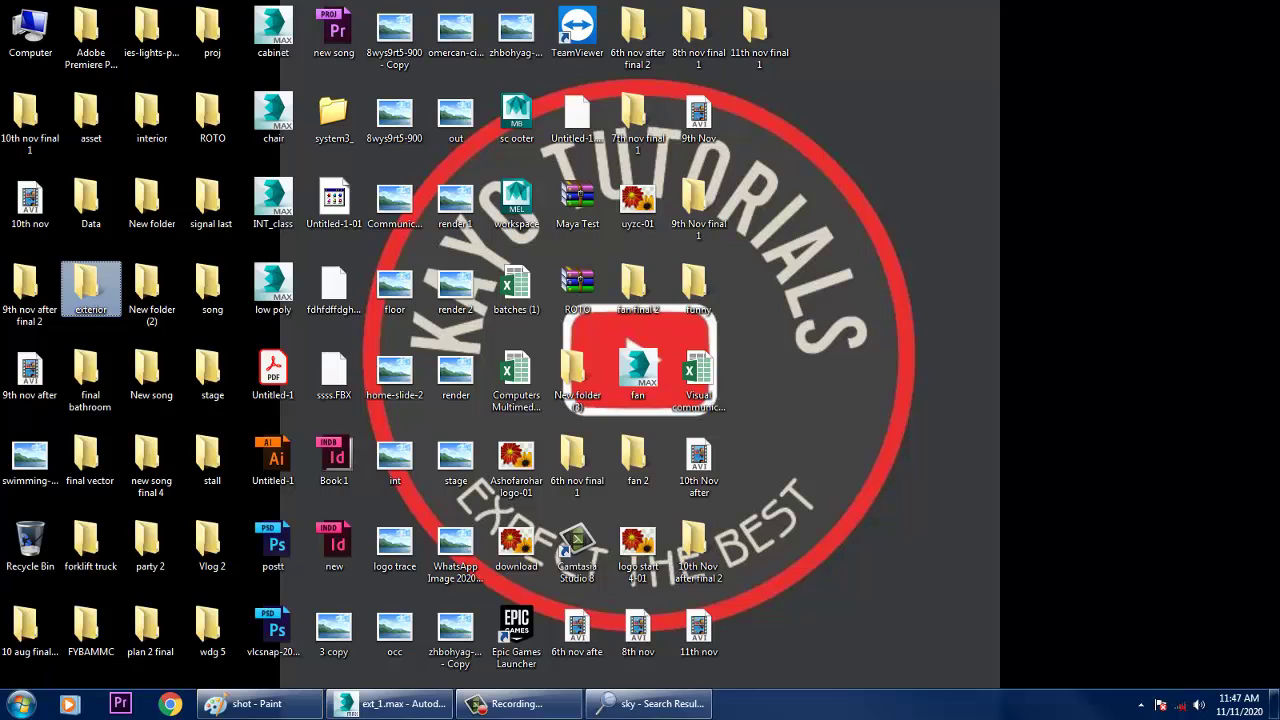
key(Return)
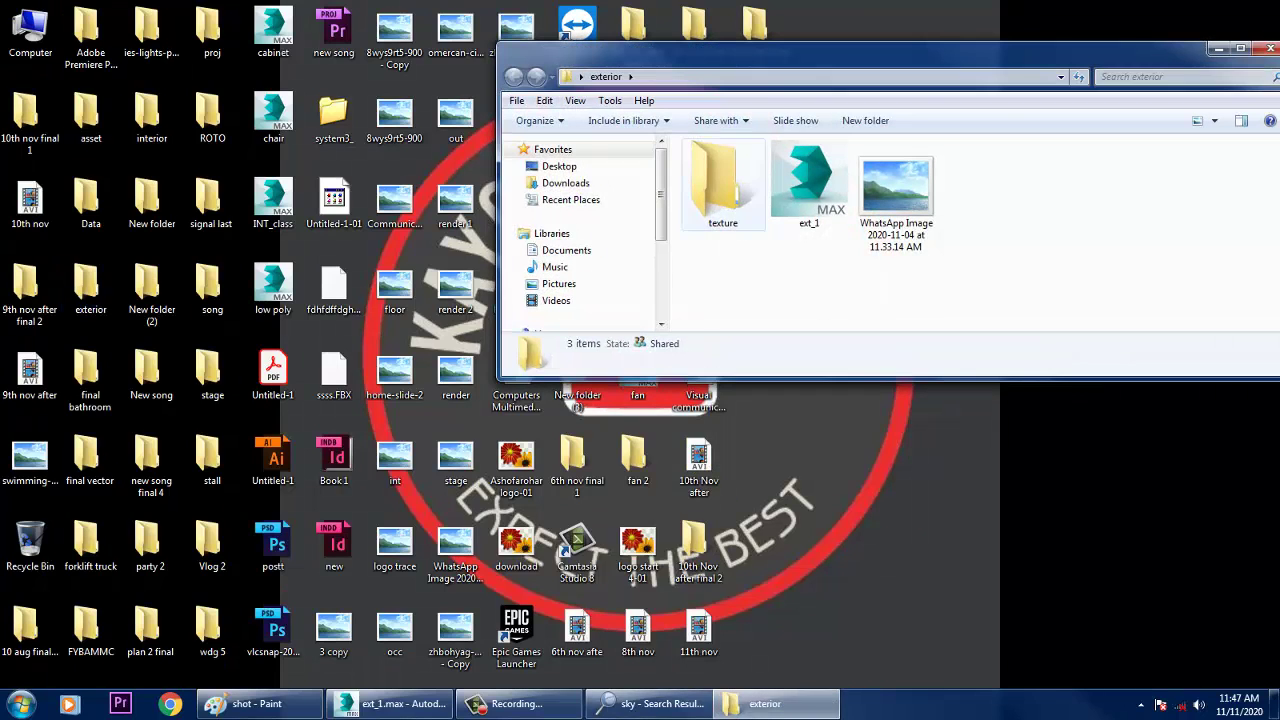
double_click(722, 190)
right_click(955, 258)
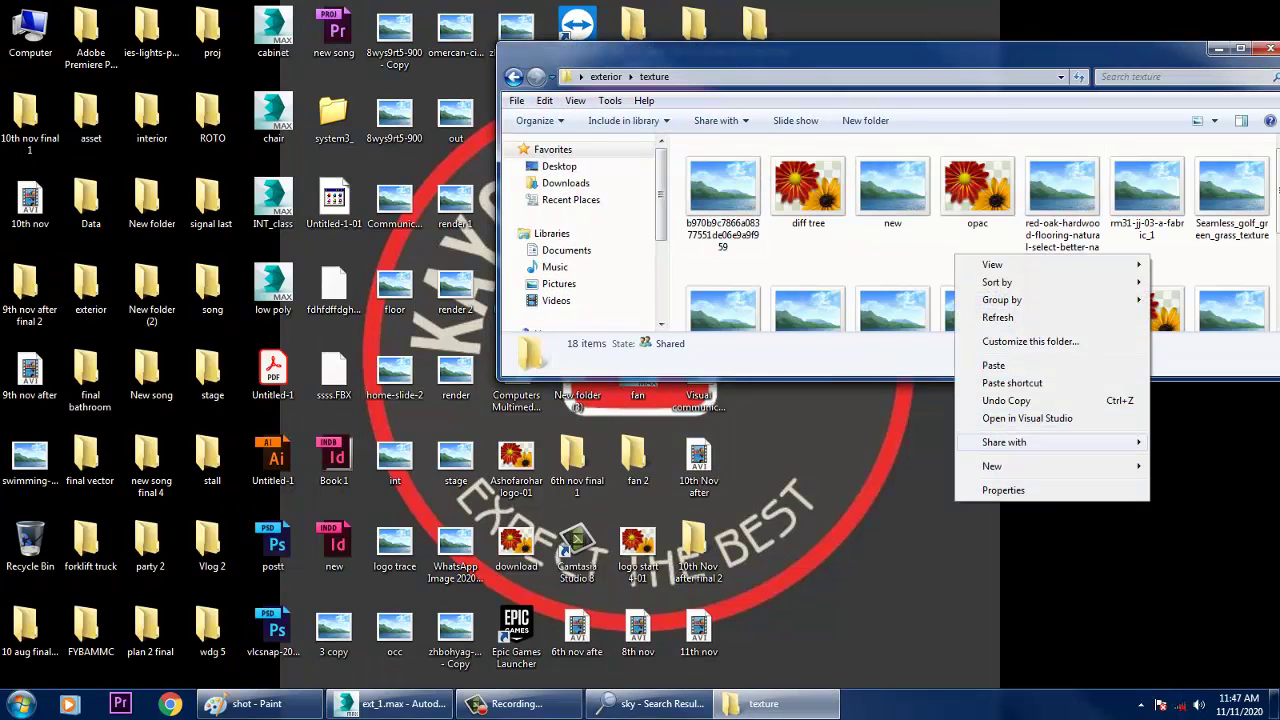
click(993, 365)
- Return to 3ds Max, replace the environment background map with a new Bitmap, and browse to the Desktop's exterior\texture folder
click(390, 703)
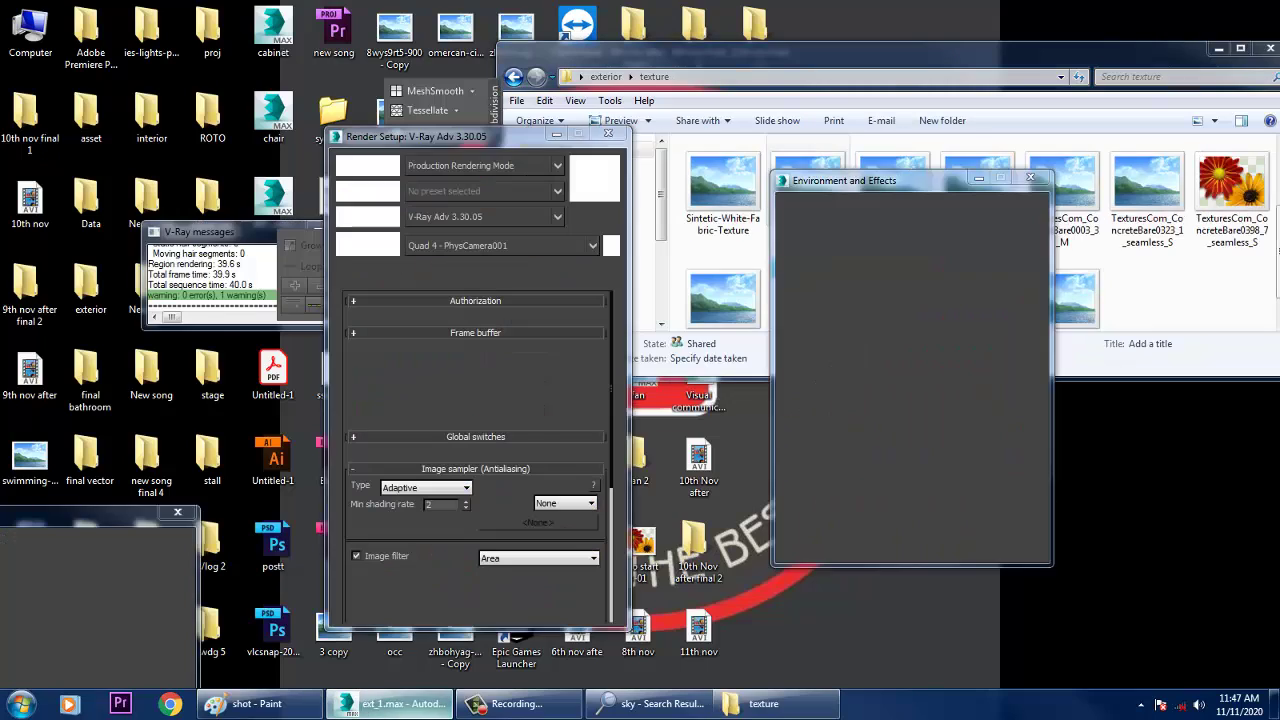
click(937, 279)
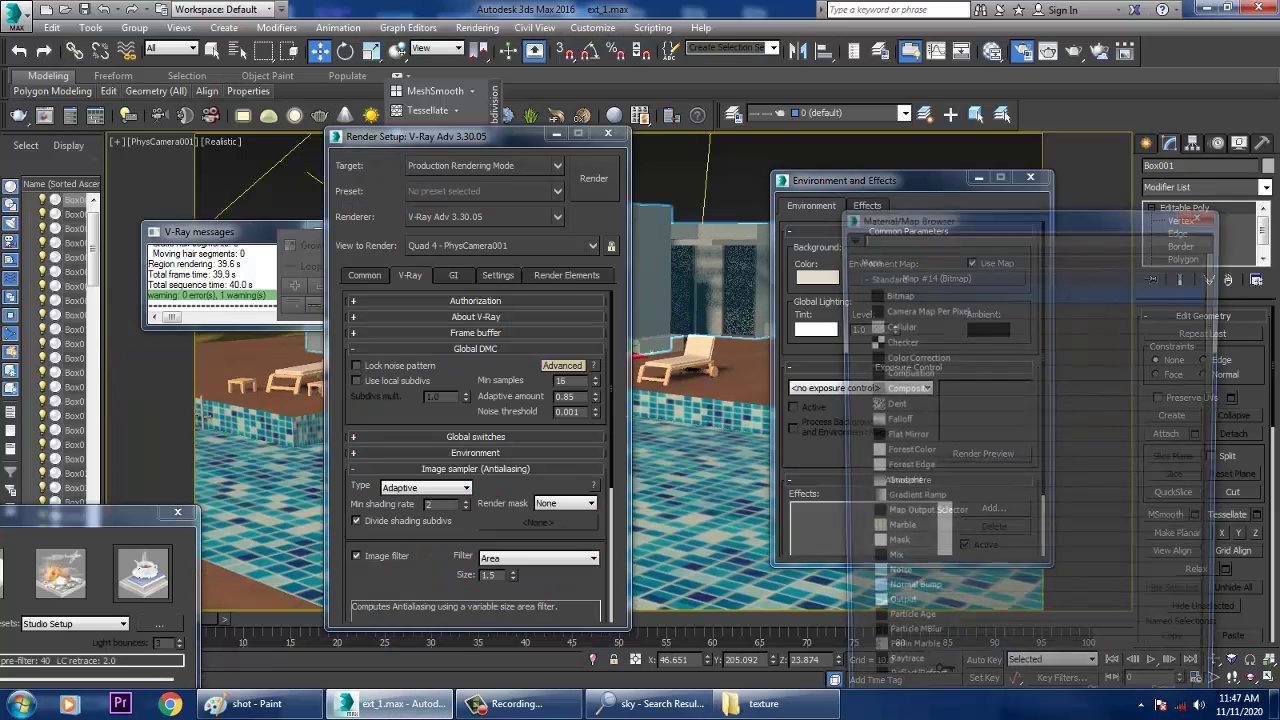
double_click(895, 292)
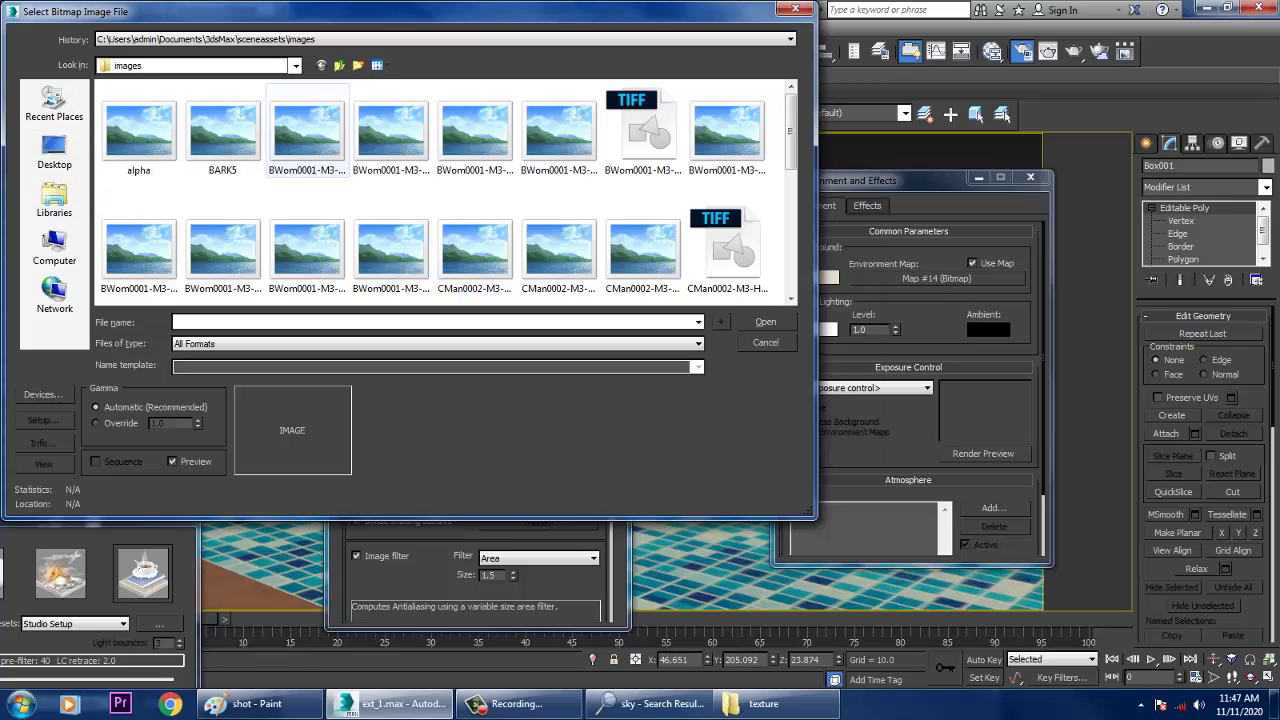
click(341, 64)
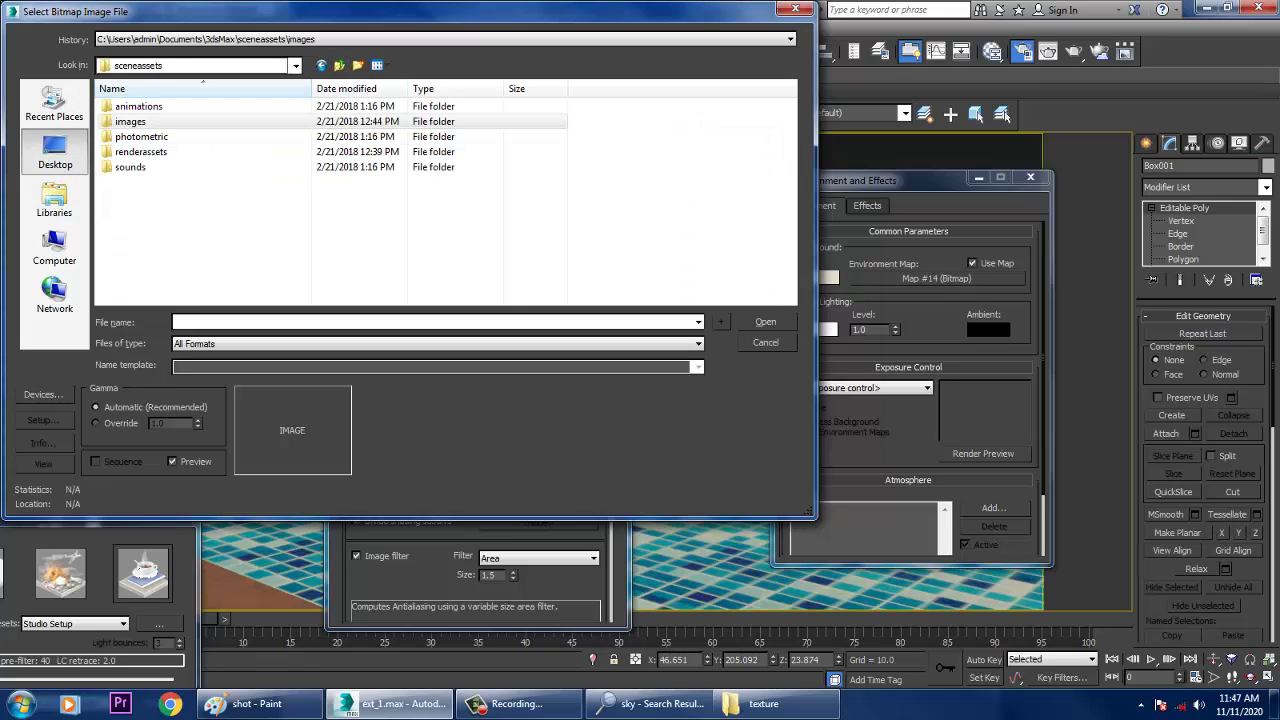
click(54, 150)
double_click(349, 186)
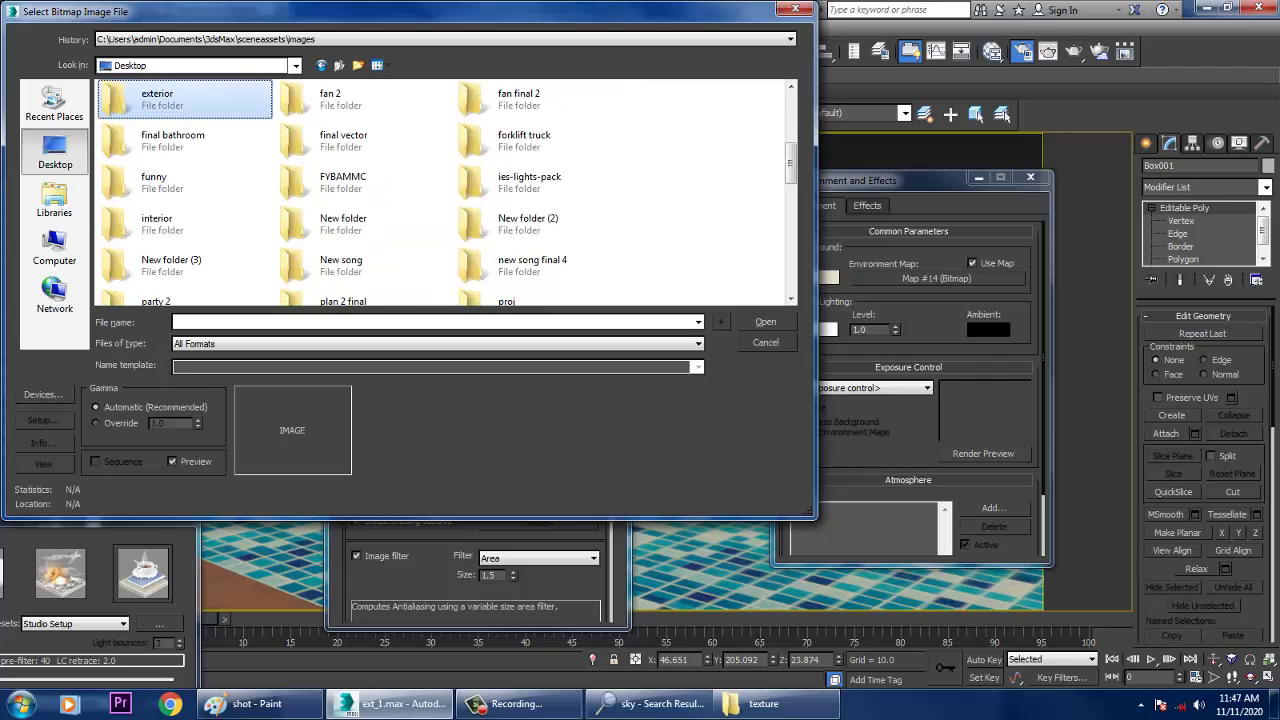
double_click(150, 100)
click(139, 130)
double_click(146, 138)
- Load sky-bg as the environment background bitmap and run a brief test render of the PhysCamera001 view
click(222, 135)
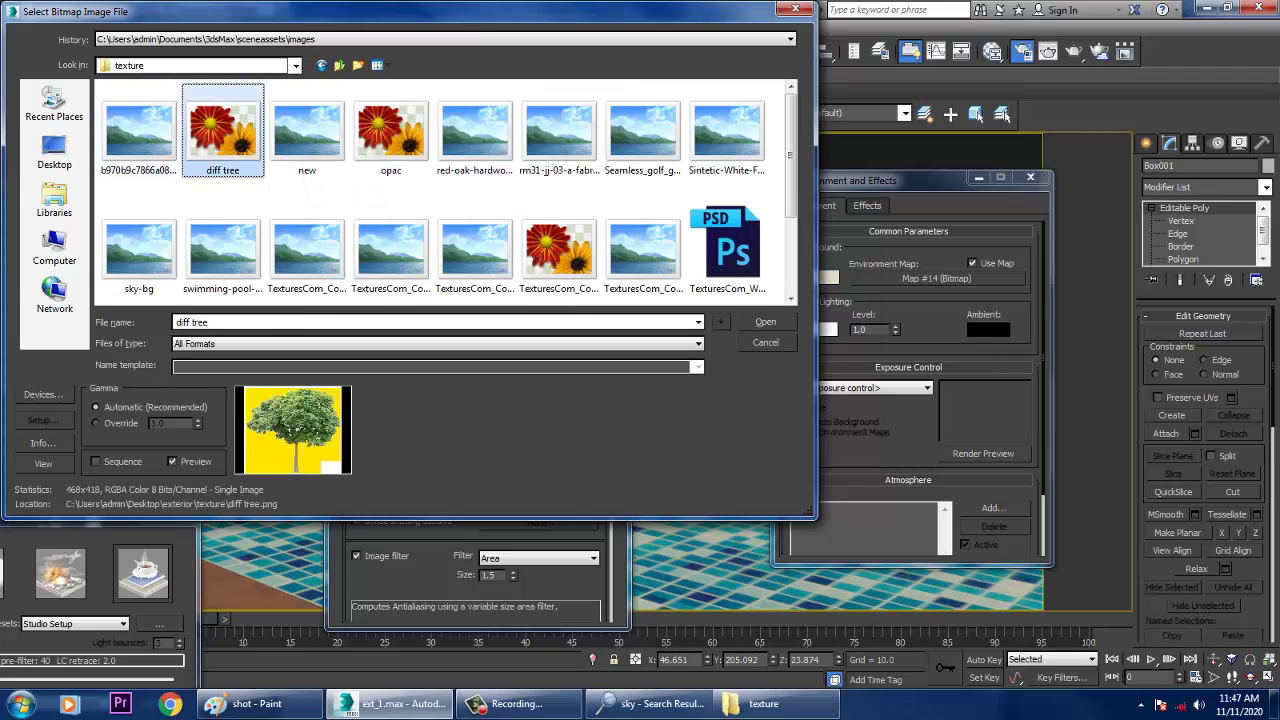
key(s)
key(s)
key(s)
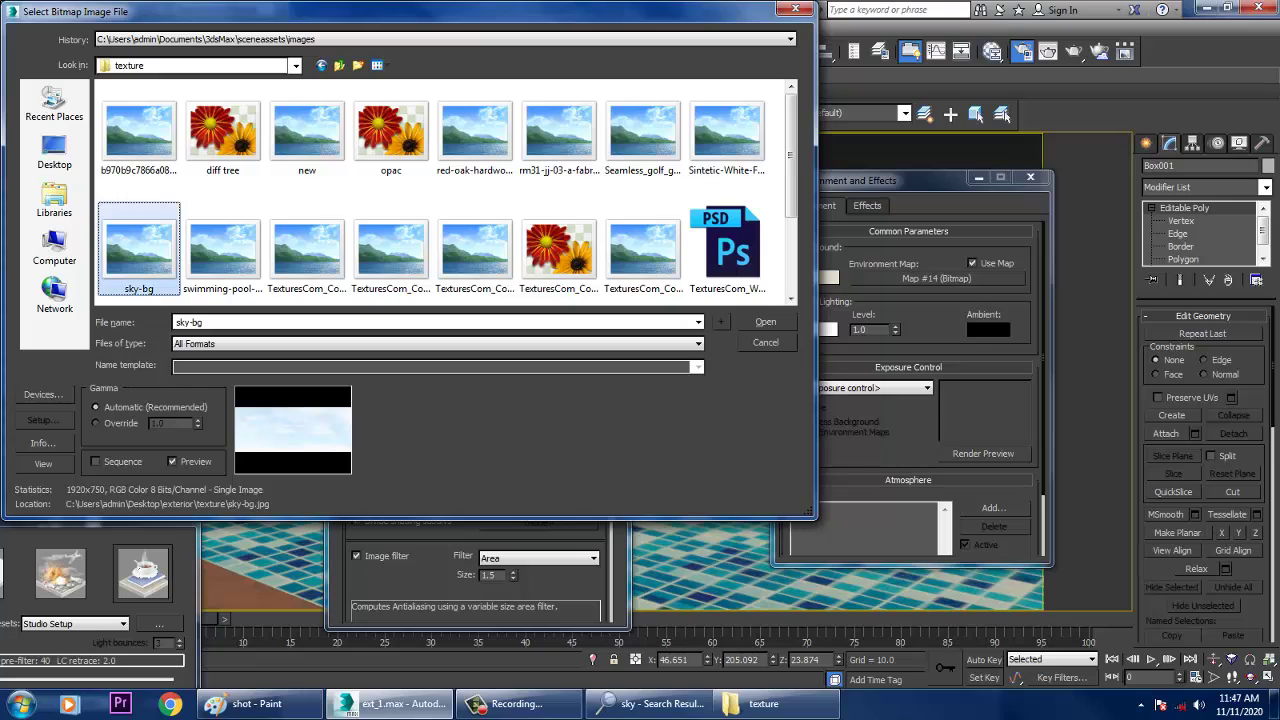
key(Return)
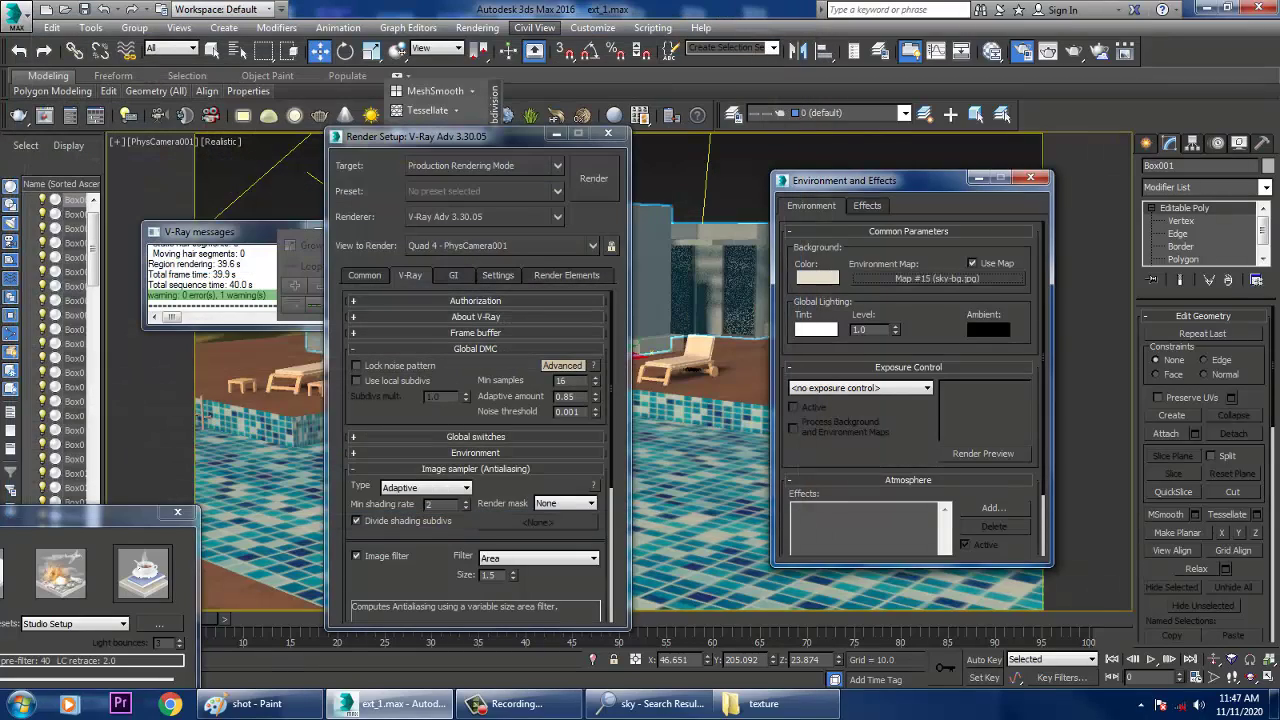
click(593, 178)
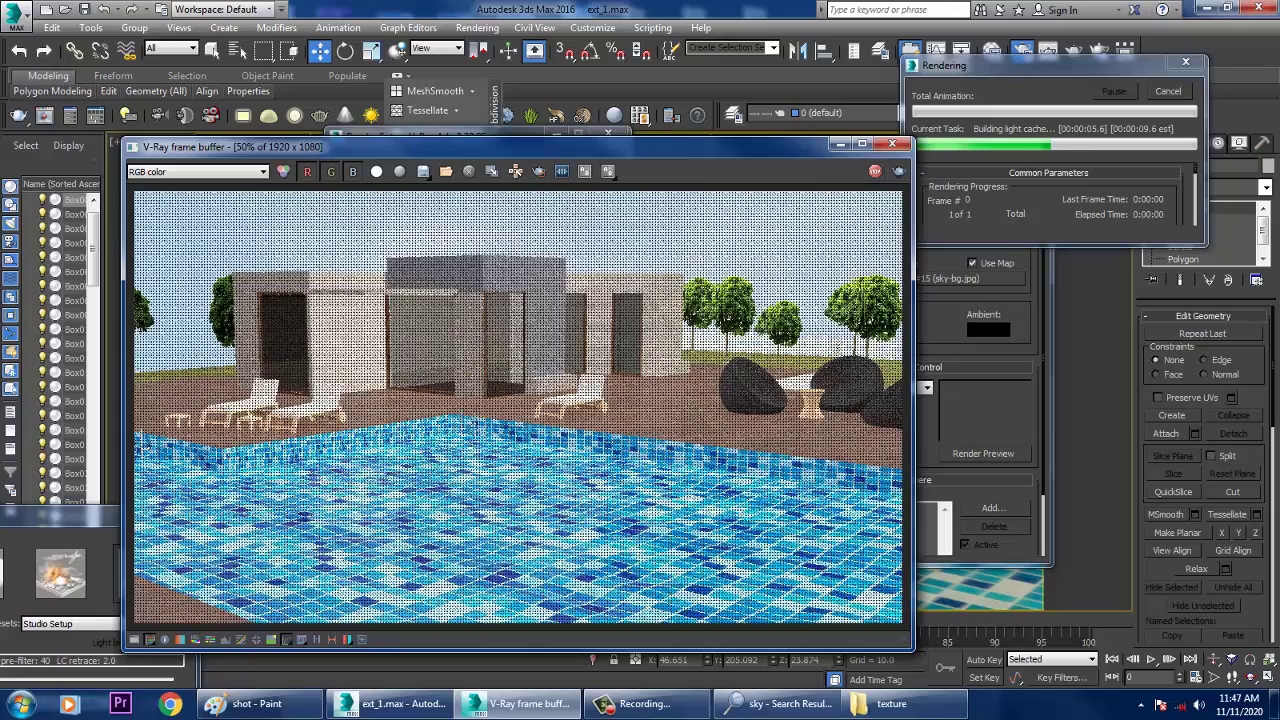
key(Escape)
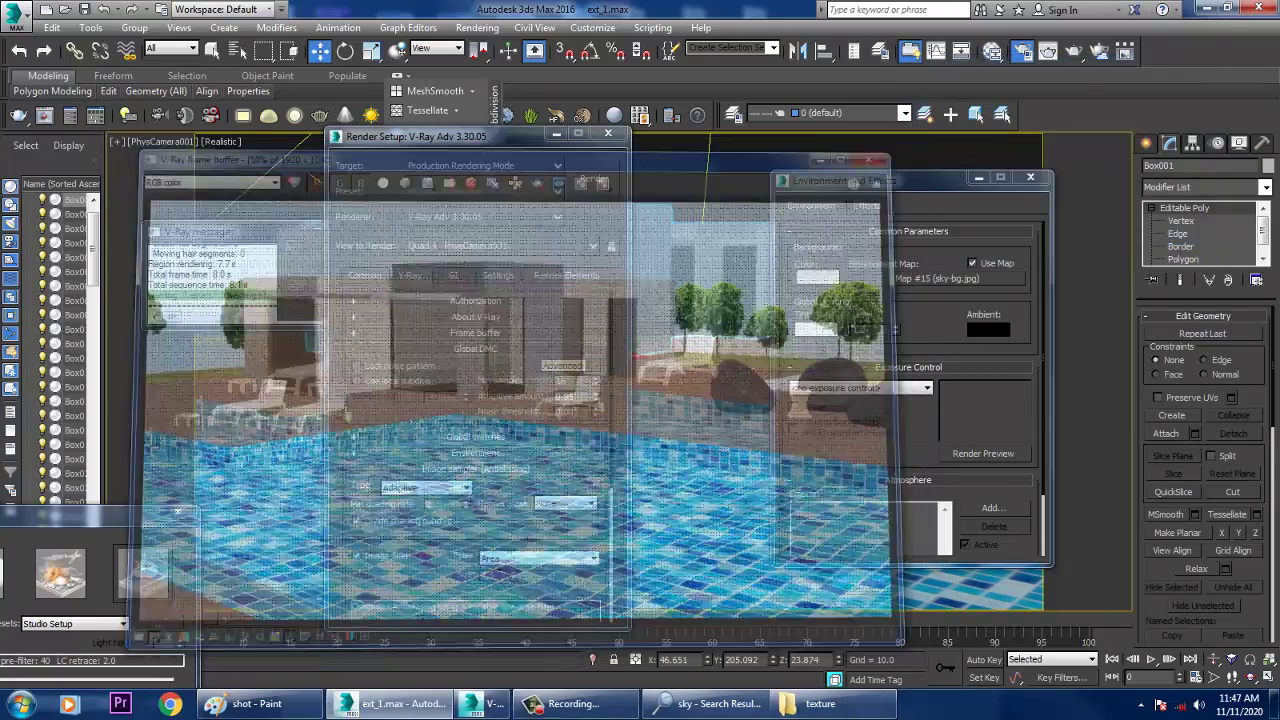
- Expand V-Ray's Environment settings in Render Setup and choose a Bitmap map for the GI environment
drag(545, 582, 545, 360)
scroll(475, 455, up, 5)
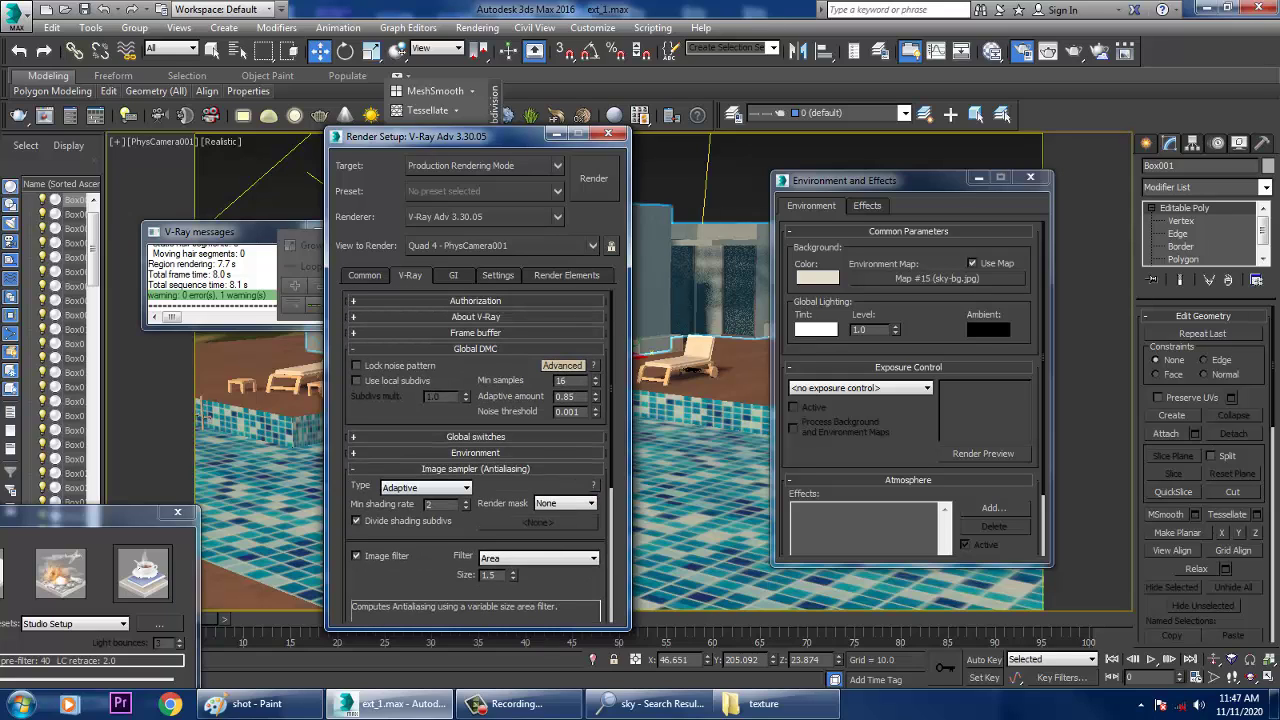
click(475, 452)
click(542, 467)
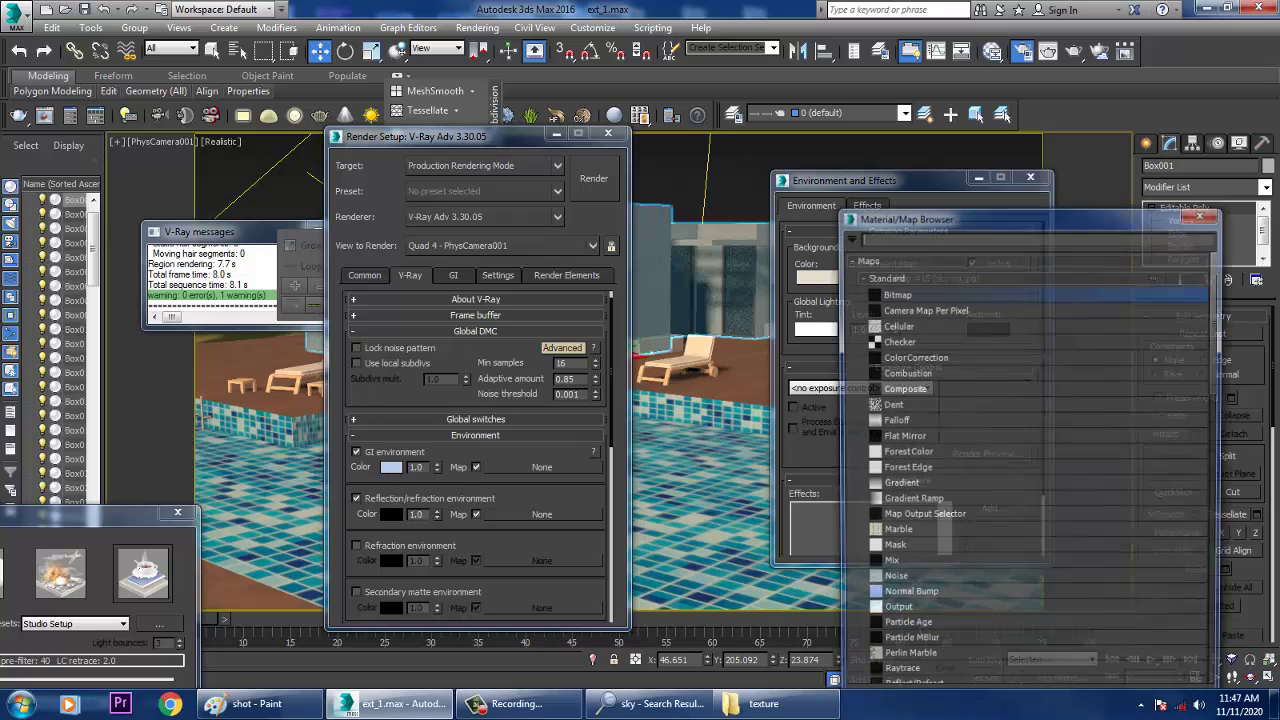
double_click(895, 293)
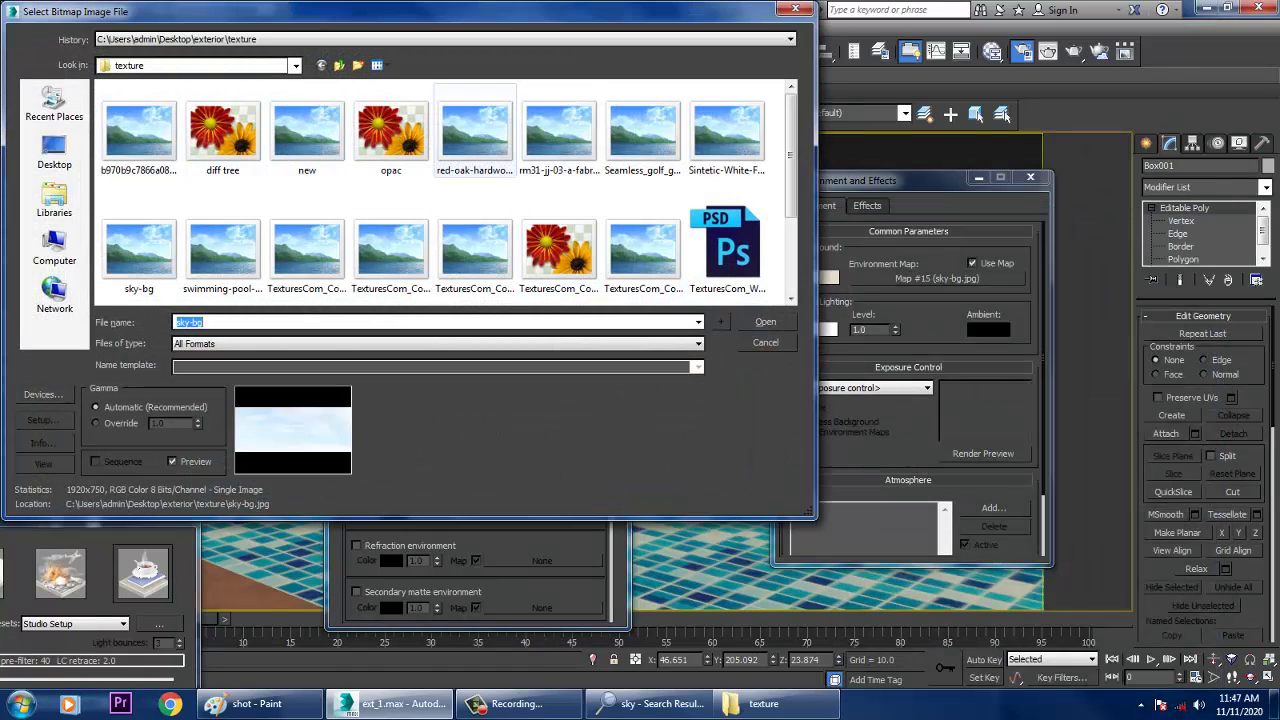
- Load the sky-bg image from the texture folder as the GI environment bitmap
click(643, 135)
key(s)
key(s)
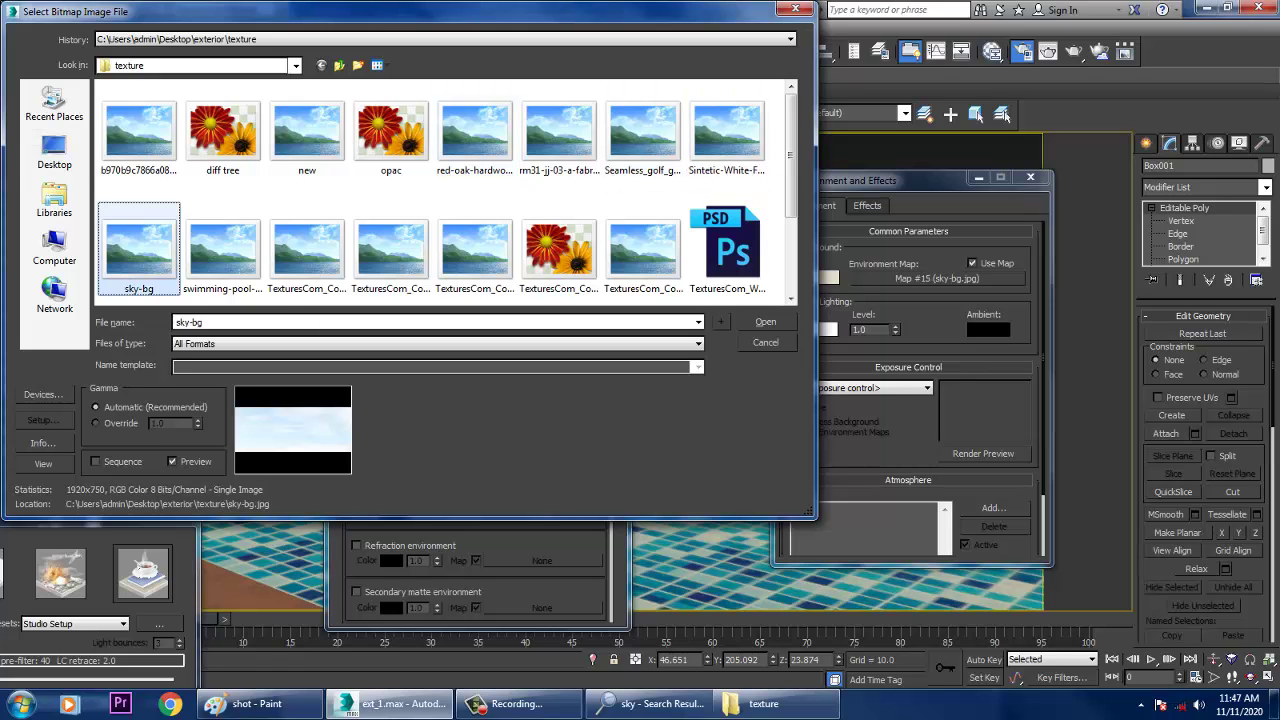
key(s)
key(s)
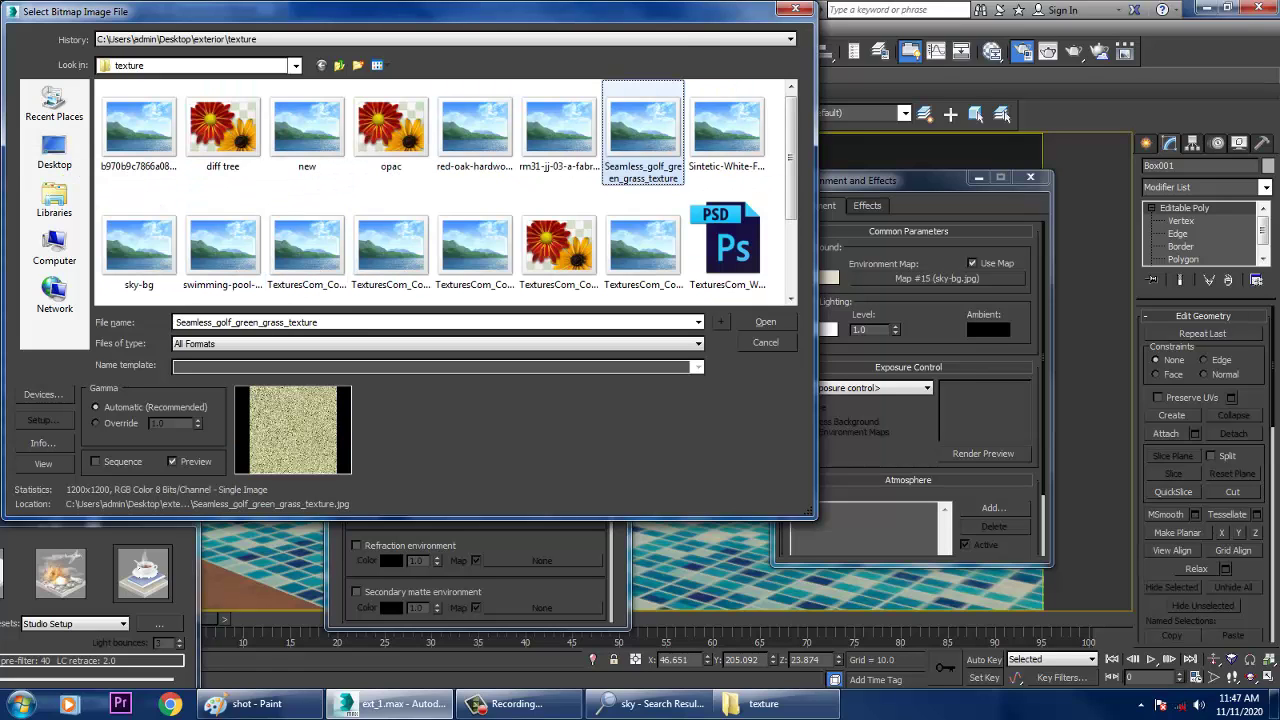
key(s)
key(s)
key(s)
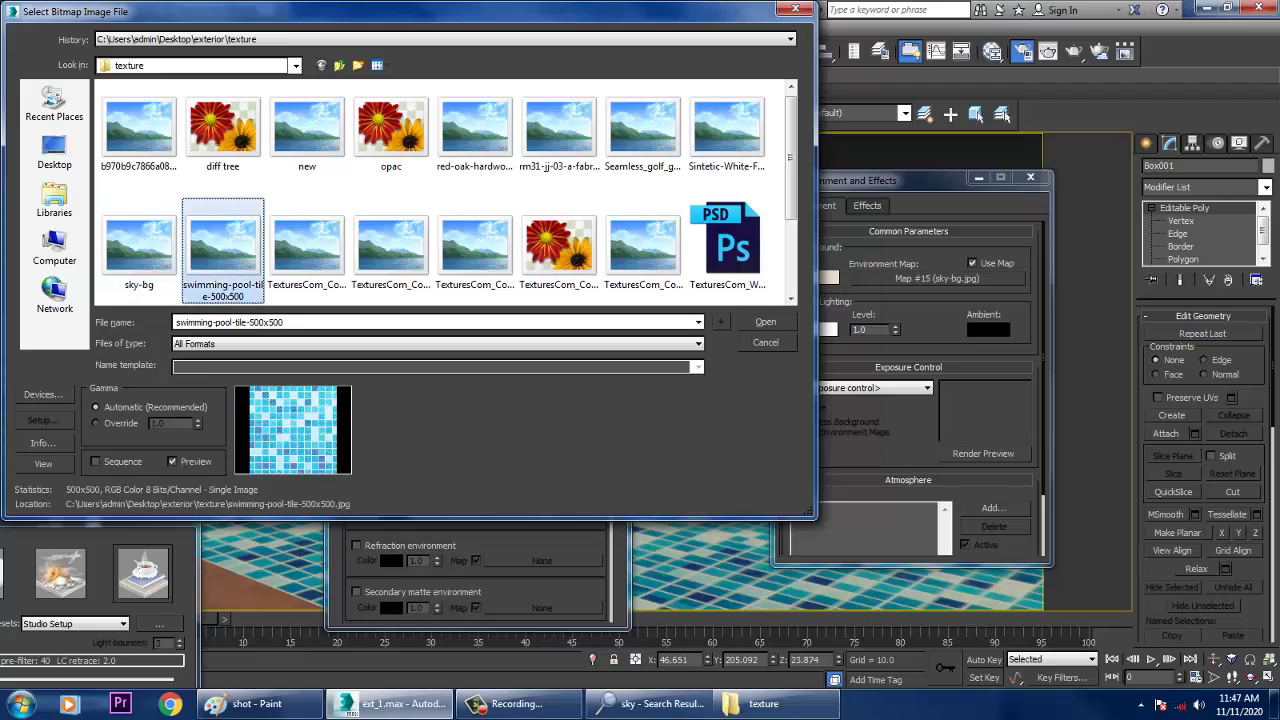
key(Left)
key(Return)
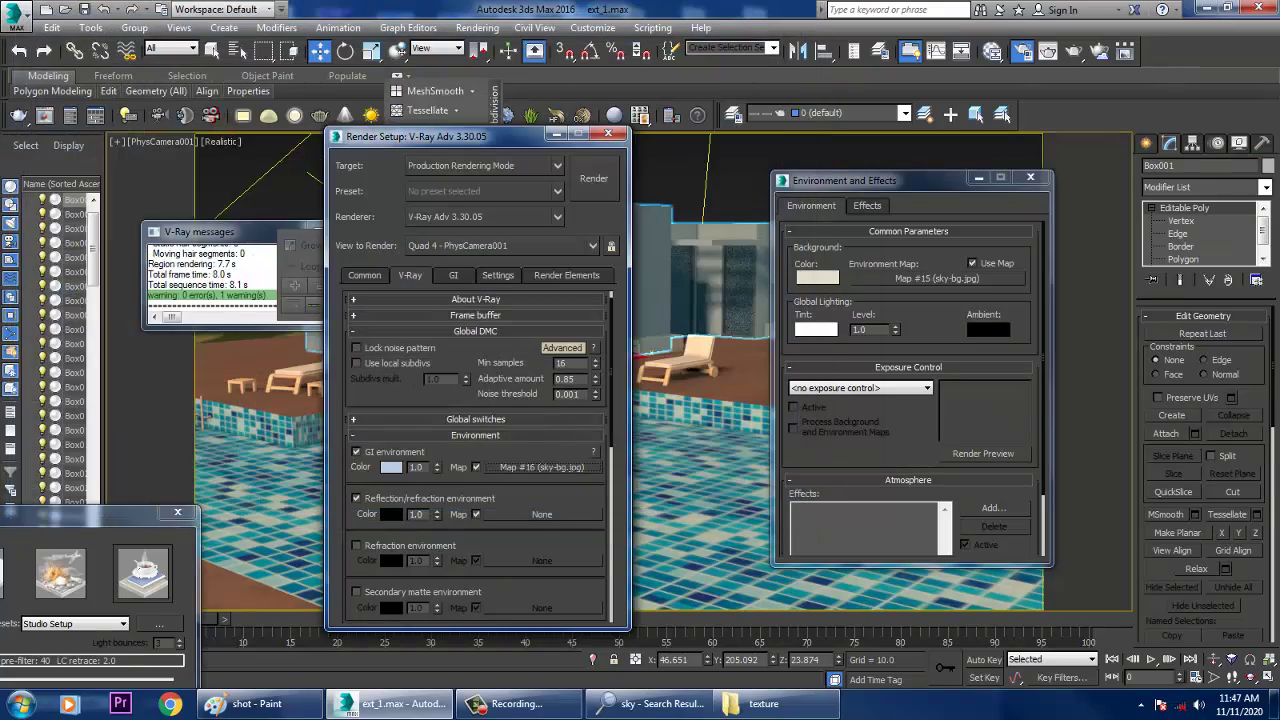
- Test-render the camera view with the sky map in the GI environment, stop the render early, and close the frame buffer
key(shift+q)
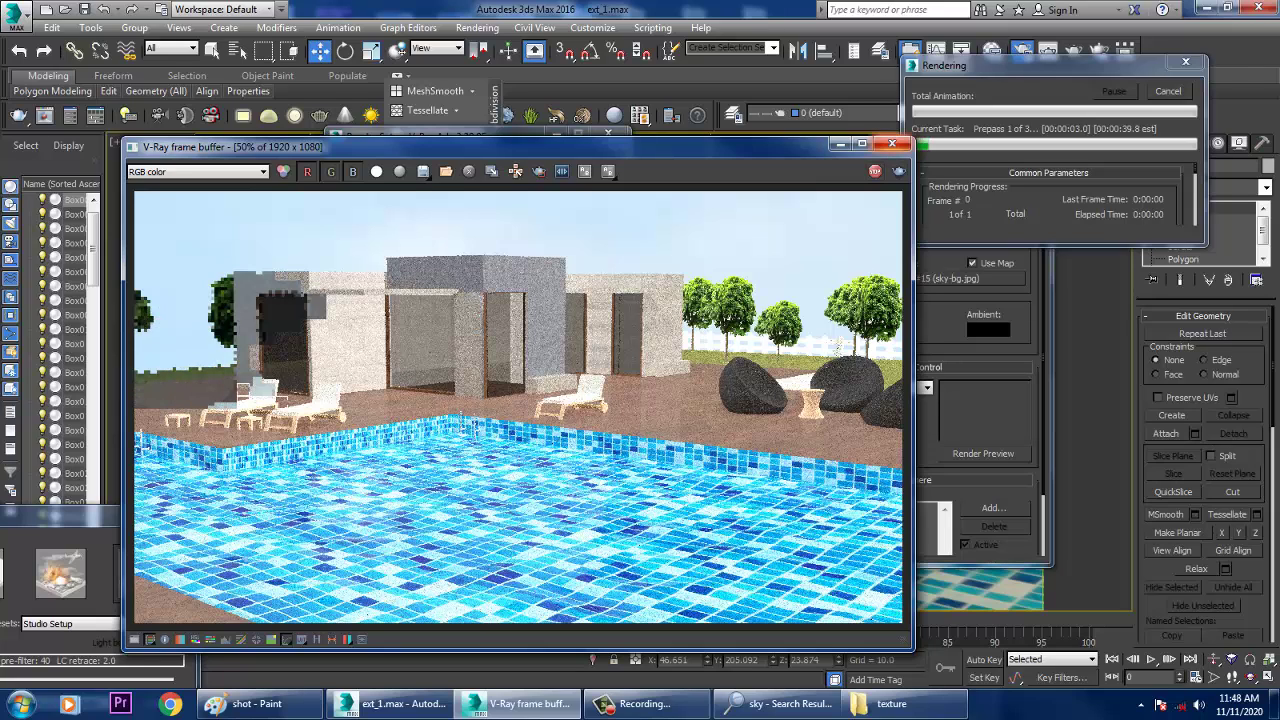
click(875, 171)
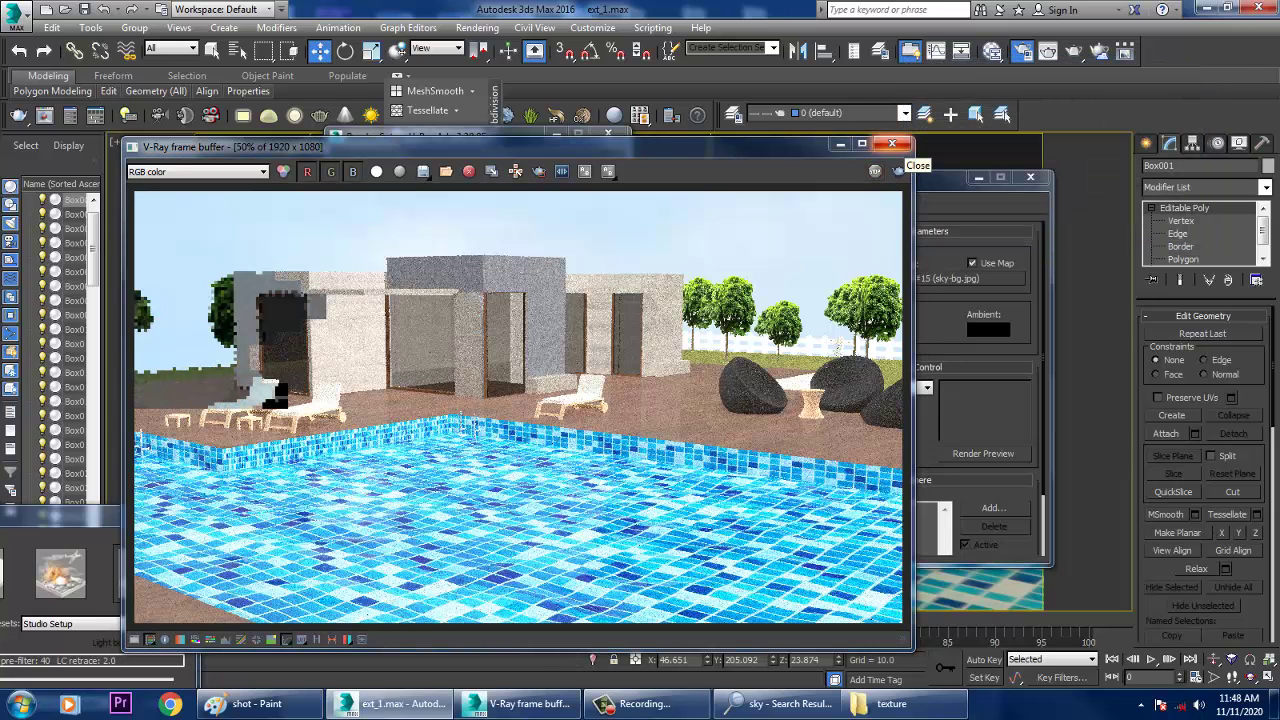
click(892, 144)
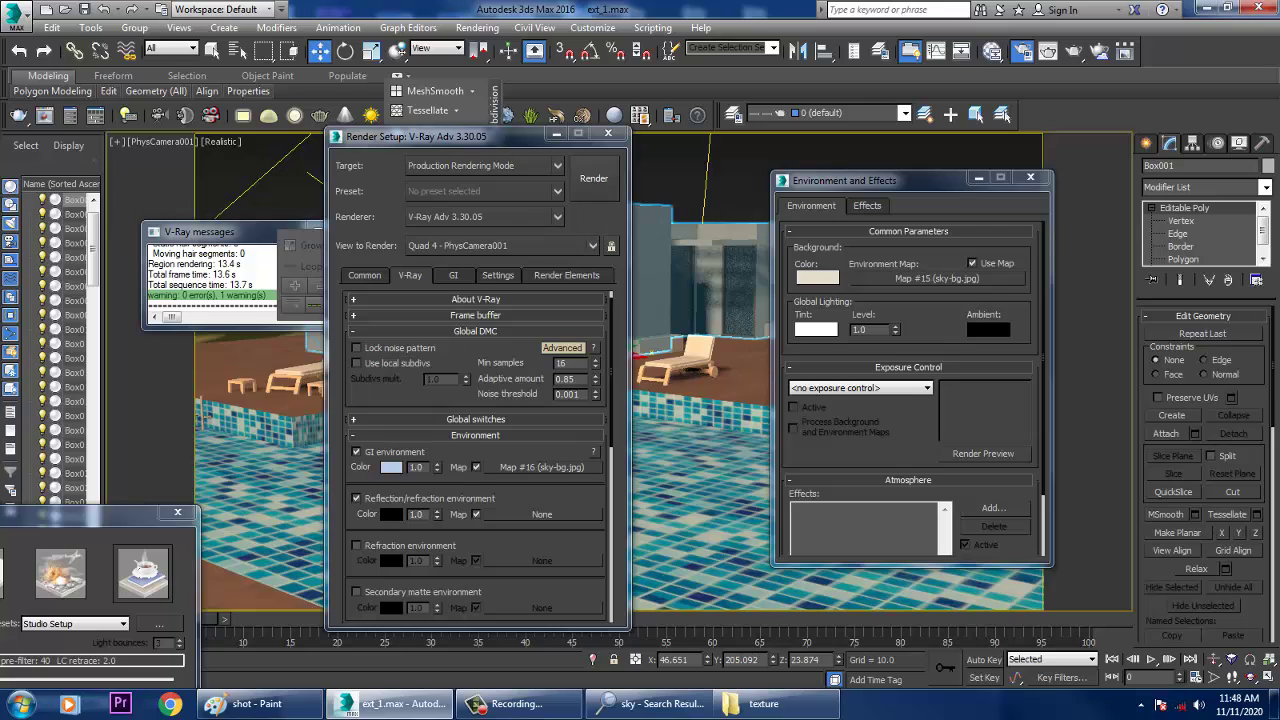